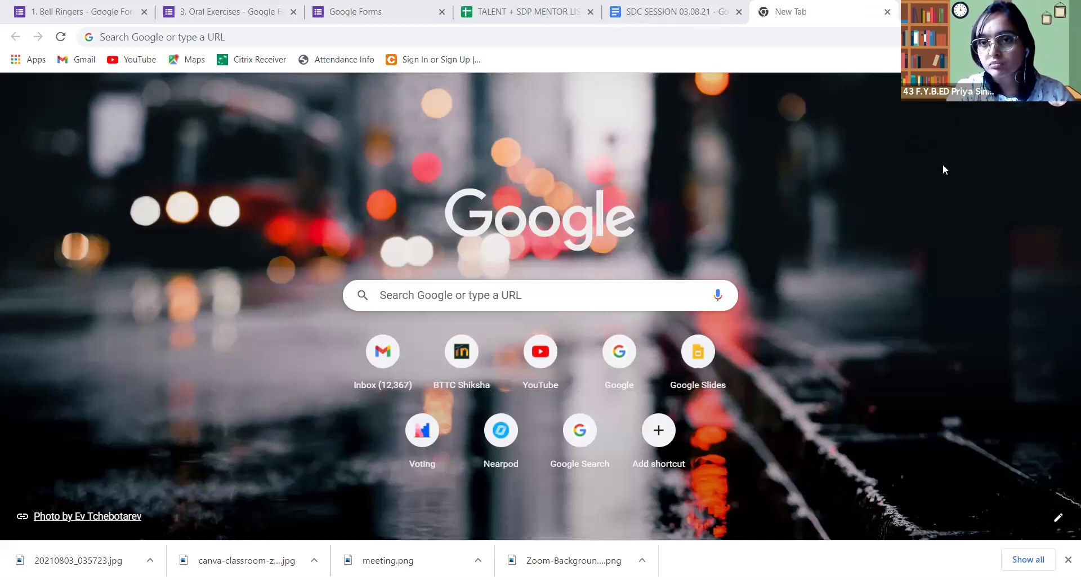
Step: Open Google Forms from the list of Google apps
{"action": "left_click", "coordinate": [1010, 104]}
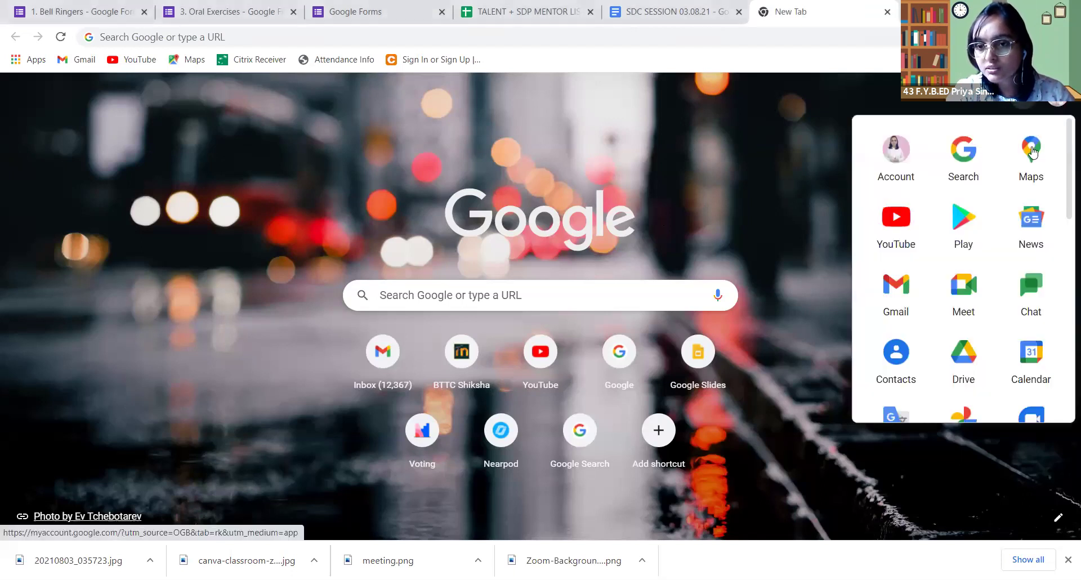
{"action": "scroll", "coordinate": [1033, 135], "scroll_direction": "down", "scroll_amount": 10}
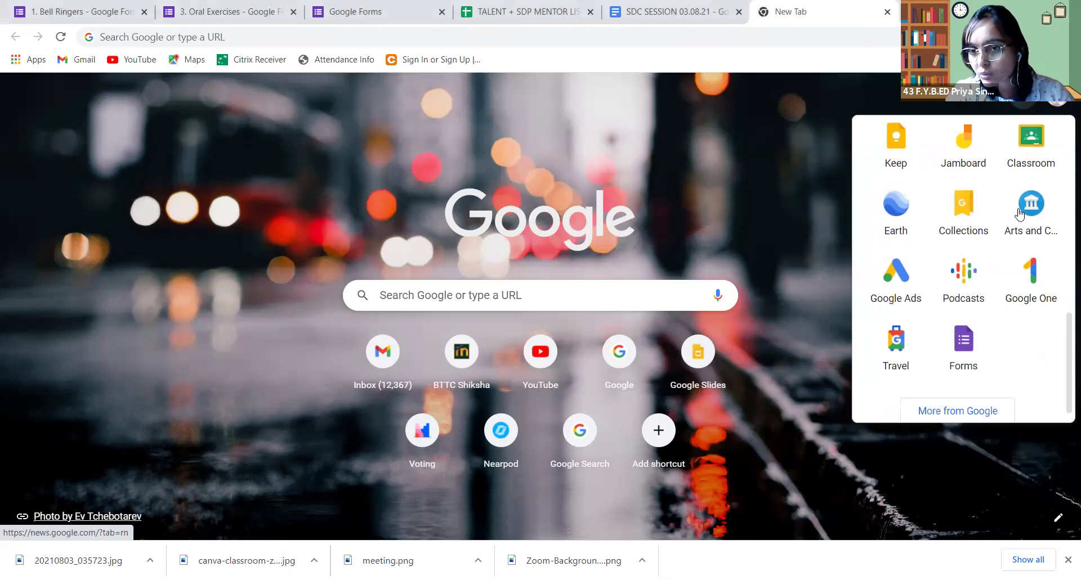
{"action": "scroll", "coordinate": [963, 329], "scroll_direction": "down", "scroll_amount": 1}
{"action": "left_click", "coordinate": [962, 329]}
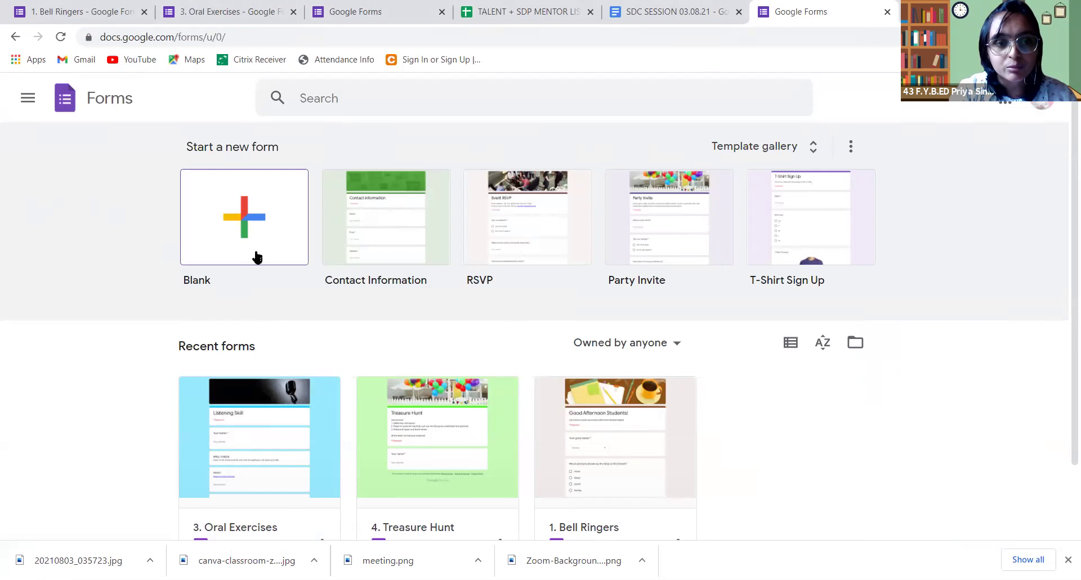
Step: Browse the form template gallery through its Personal, Work and Education sections
{"action": "left_click", "coordinate": [752, 149]}
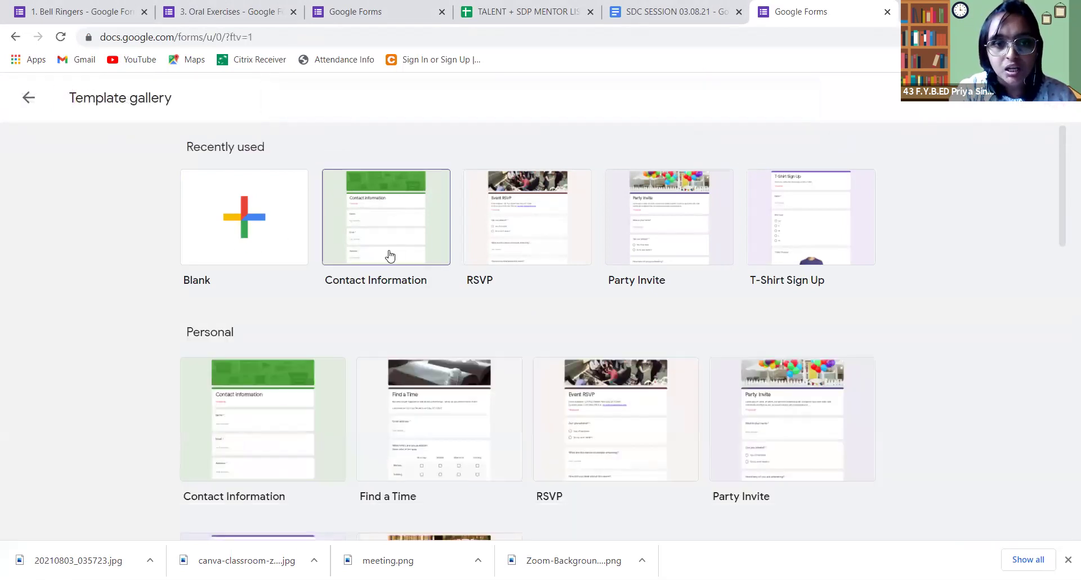
{"action": "scroll", "coordinate": [397, 204], "scroll_direction": "down", "scroll_amount": 1}
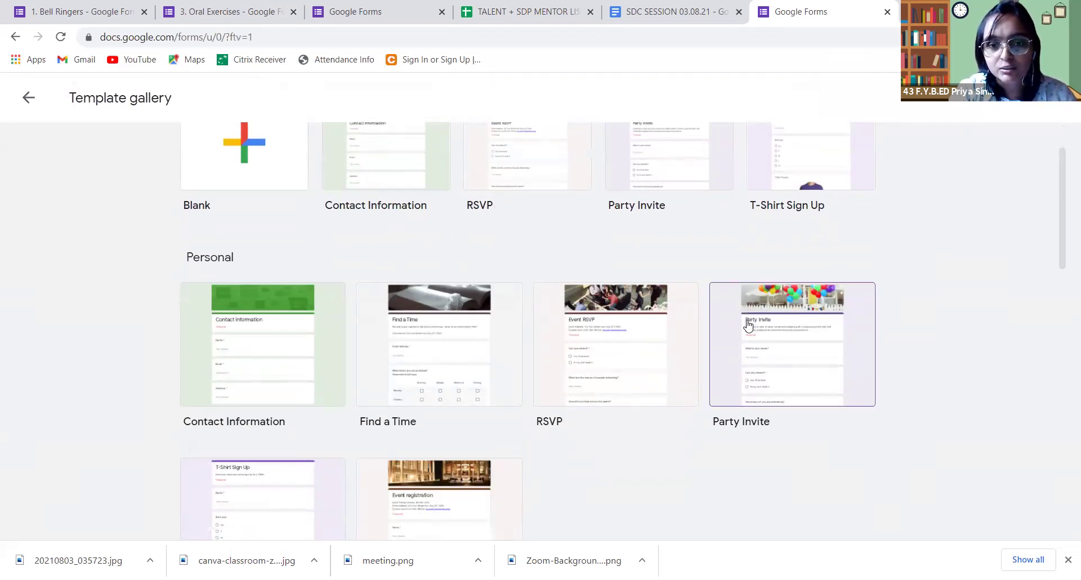
{"action": "scroll", "coordinate": [555, 285], "scroll_direction": "down", "scroll_amount": 4}
{"action": "scroll", "coordinate": [377, 288], "scroll_direction": "down", "scroll_amount": 4}
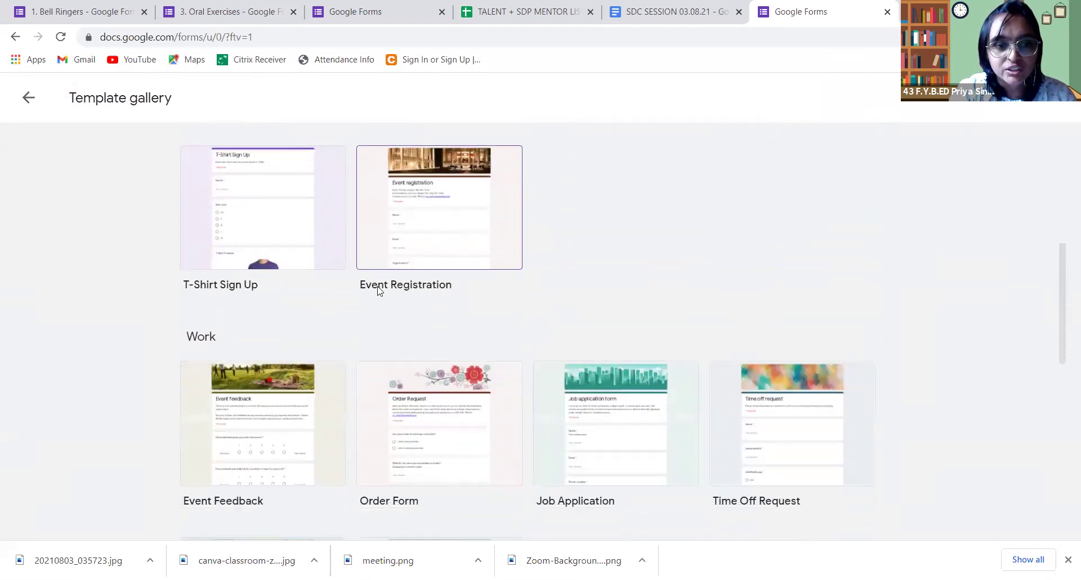
{"action": "scroll", "coordinate": [377, 293], "scroll_direction": "down", "scroll_amount": 5}
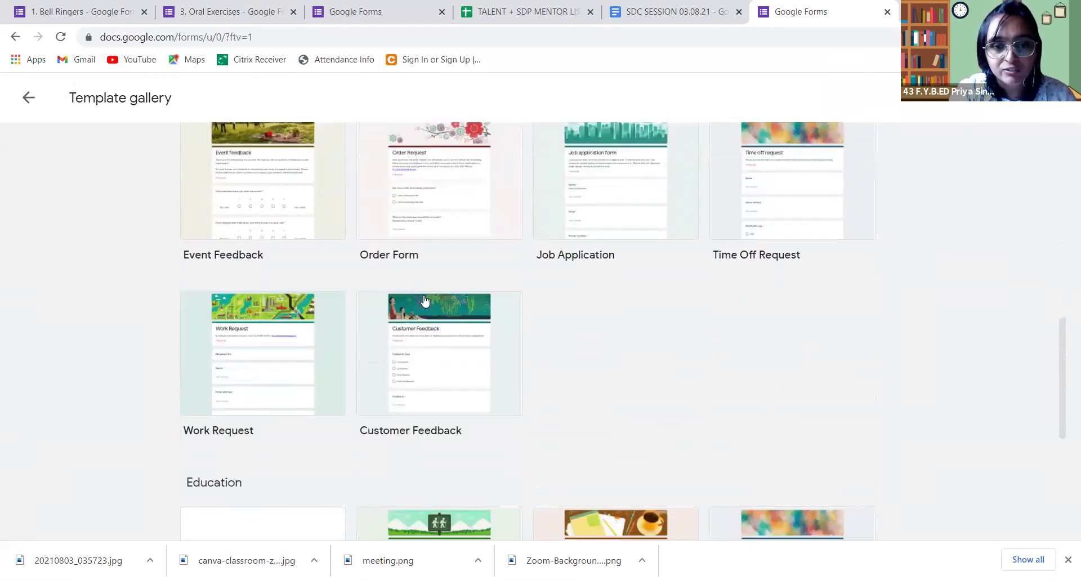
{"action": "scroll", "coordinate": [467, 298], "scroll_direction": "down", "scroll_amount": 2}
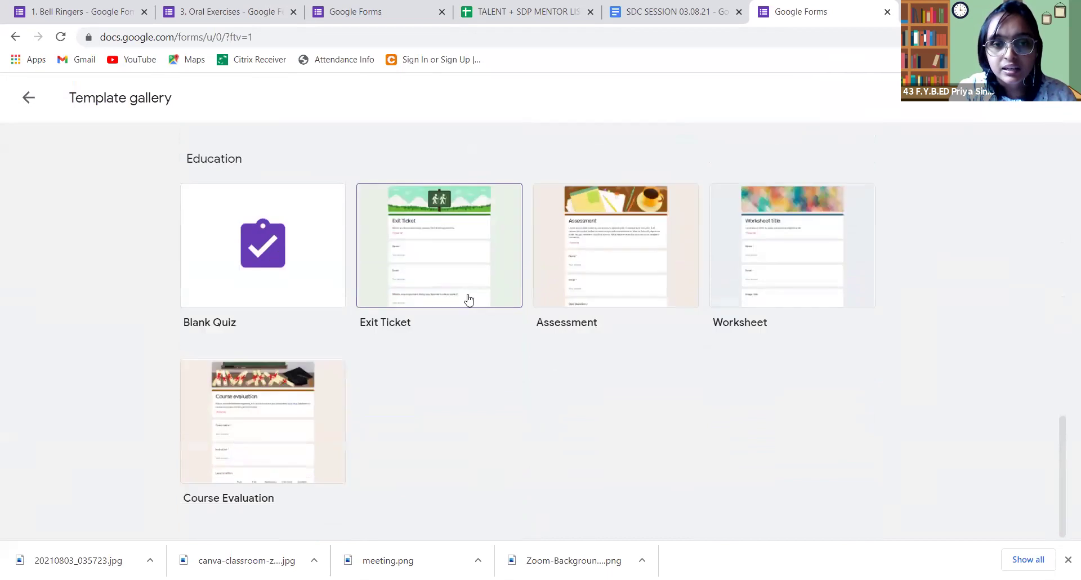
{"action": "scroll", "coordinate": [467, 301], "scroll_direction": "up", "scroll_amount": 15}
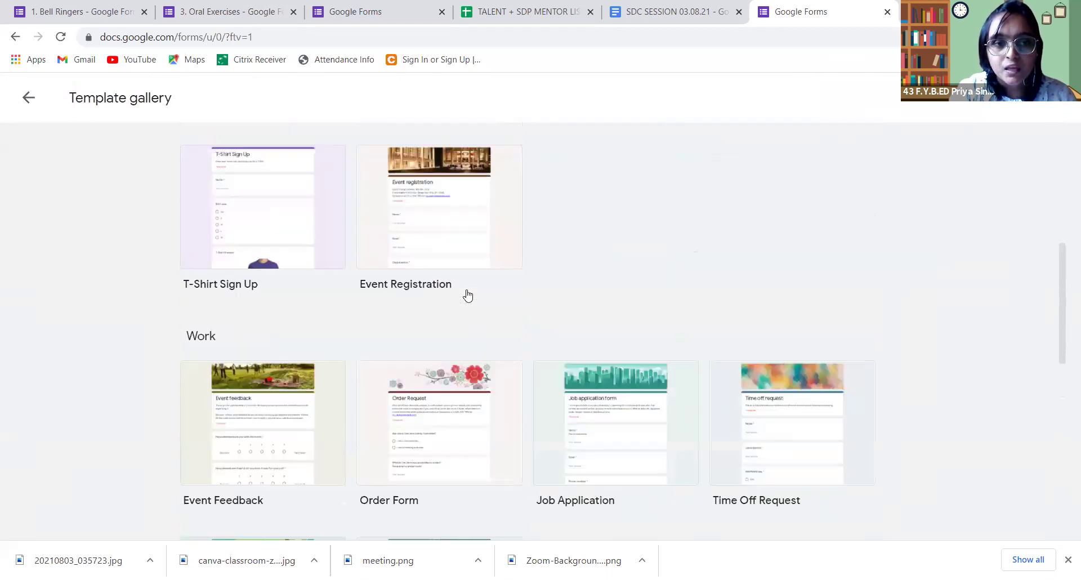
{"action": "scroll", "coordinate": [467, 292], "scroll_direction": "up", "scroll_amount": 2}
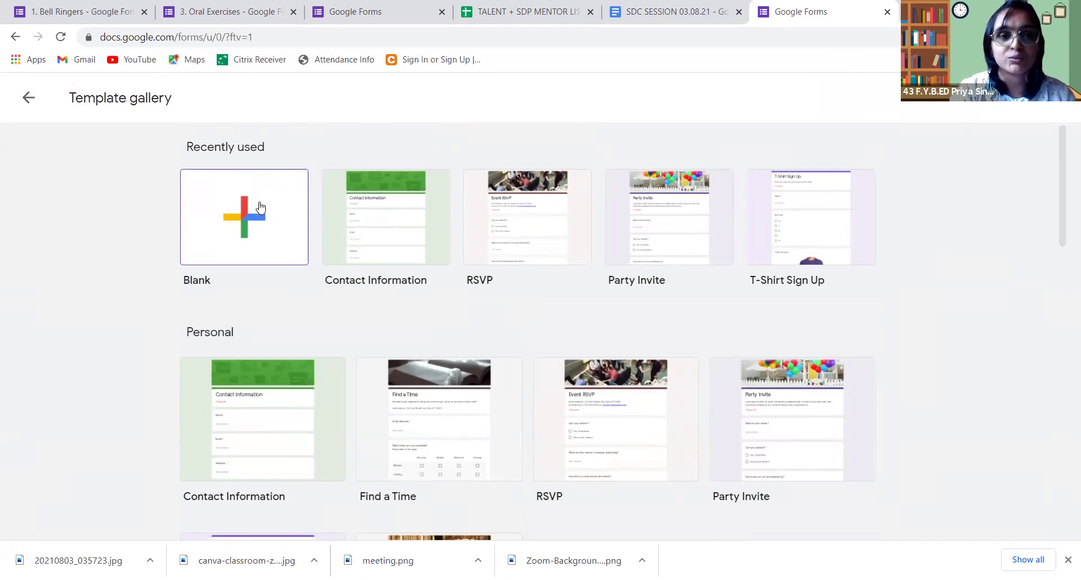
Step: Create a new blank form from the template gallery
{"action": "left_click", "coordinate": [248, 232]}
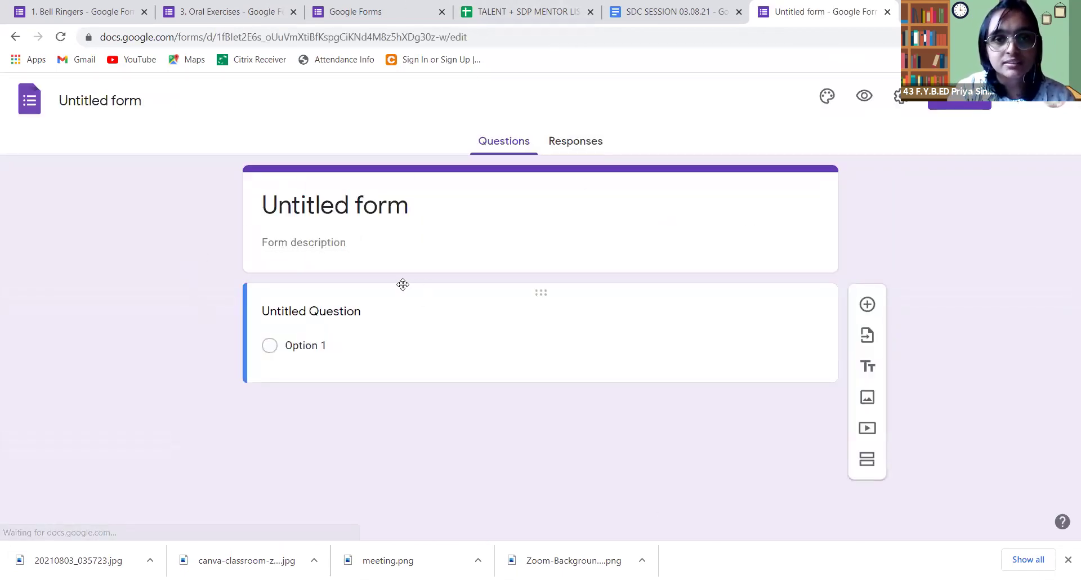
{"action": "scroll", "coordinate": [910, 268], "scroll_direction": "down", "scroll_amount": 1}
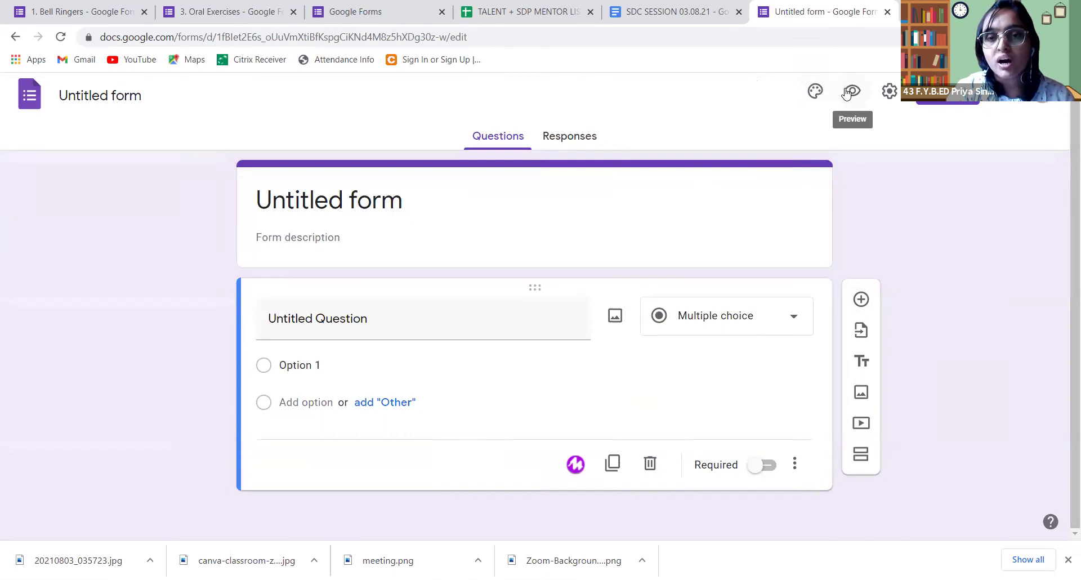
Step: Review the form's general settings for email collection, sign-in and respondent permissions, leaving them without saving
{"action": "left_click", "coordinate": [889, 91]}
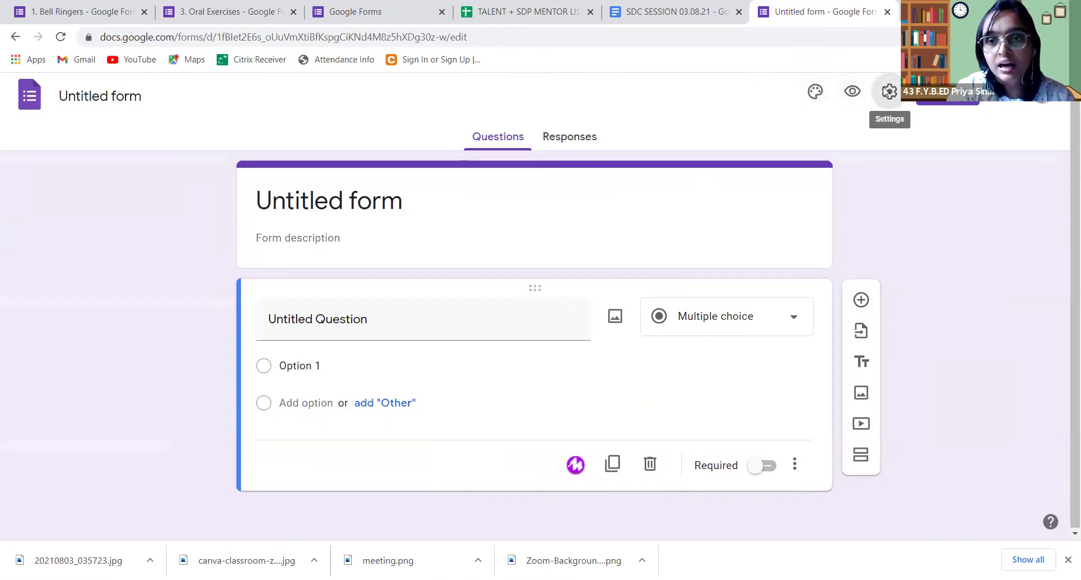
{"action": "scroll", "coordinate": [583, 360], "scroll_direction": "down", "scroll_amount": 1}
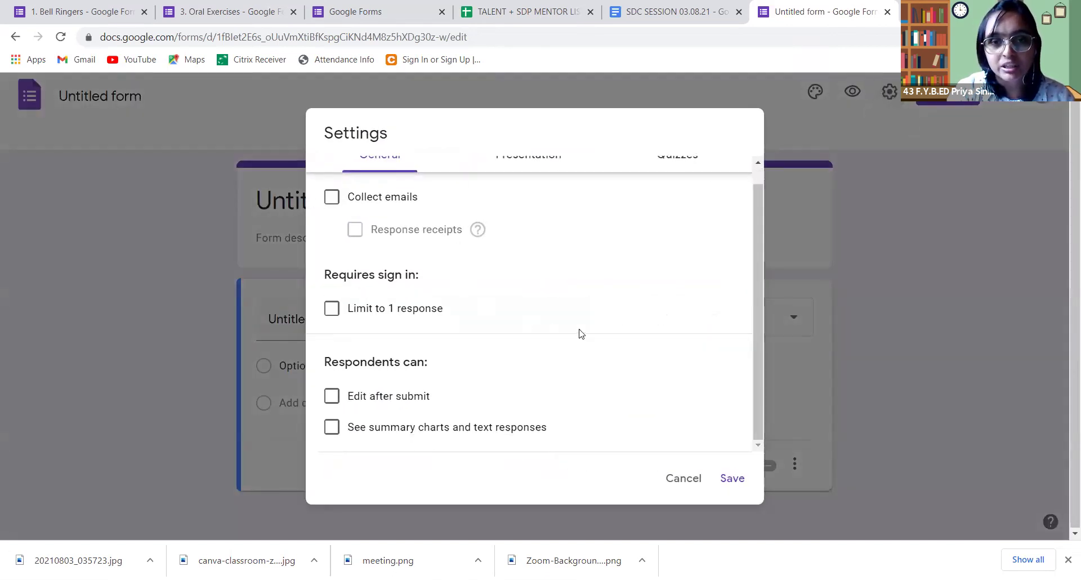
{"action": "left_click", "coordinate": [684, 479]}
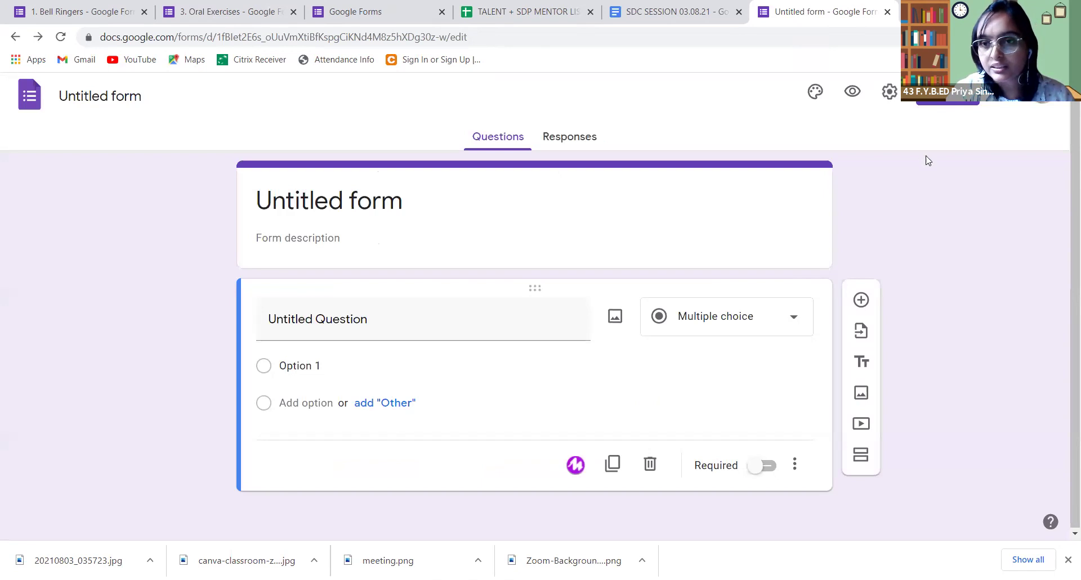
Step: Browse the Google Workspace Marketplace add-ons that work with Forms, and return to the untitled form
{"action": "left_click", "coordinate": [1011, 102]}
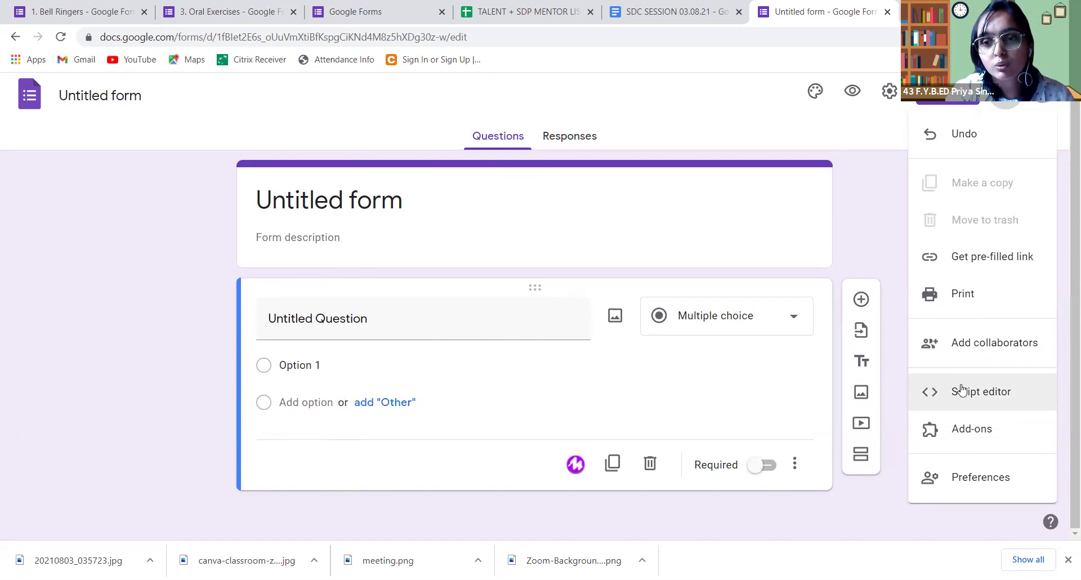
{"action": "left_click", "coordinate": [968, 432]}
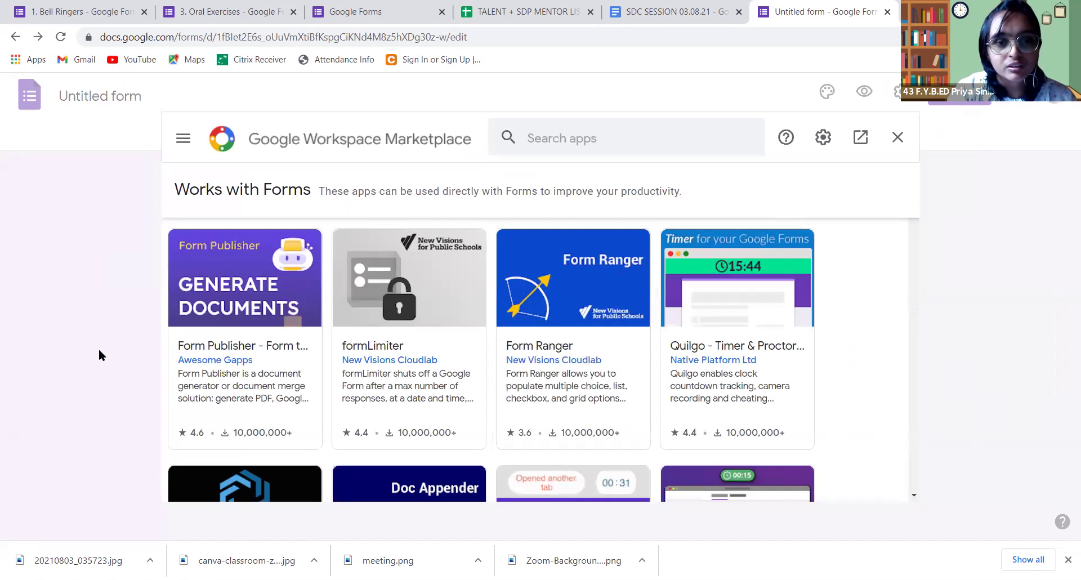
{"action": "scroll", "coordinate": [636, 294], "scroll_direction": "down", "scroll_amount": 5}
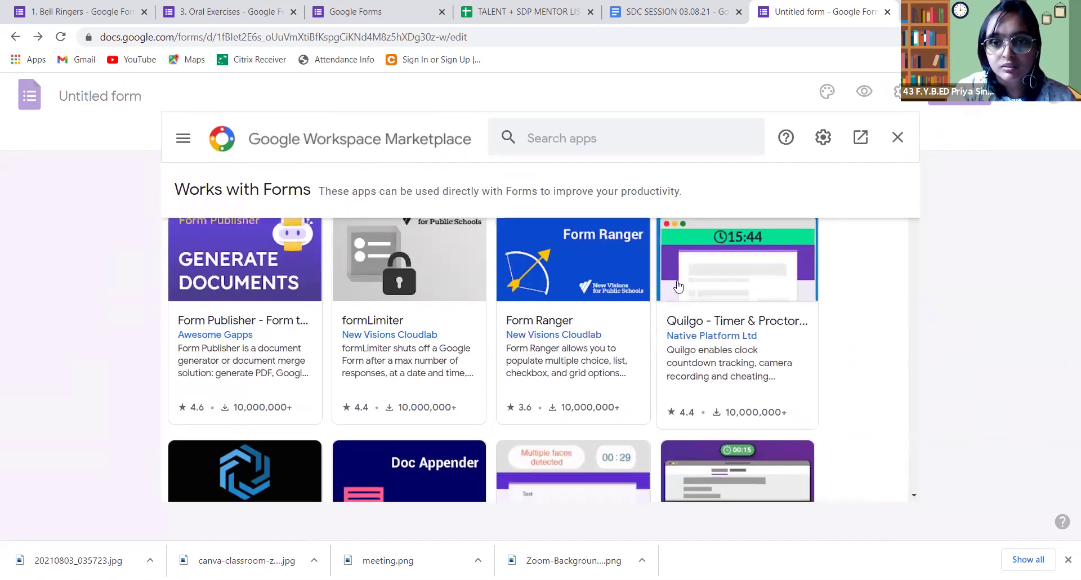
{"action": "scroll", "coordinate": [276, 295], "scroll_direction": "up", "scroll_amount": 4}
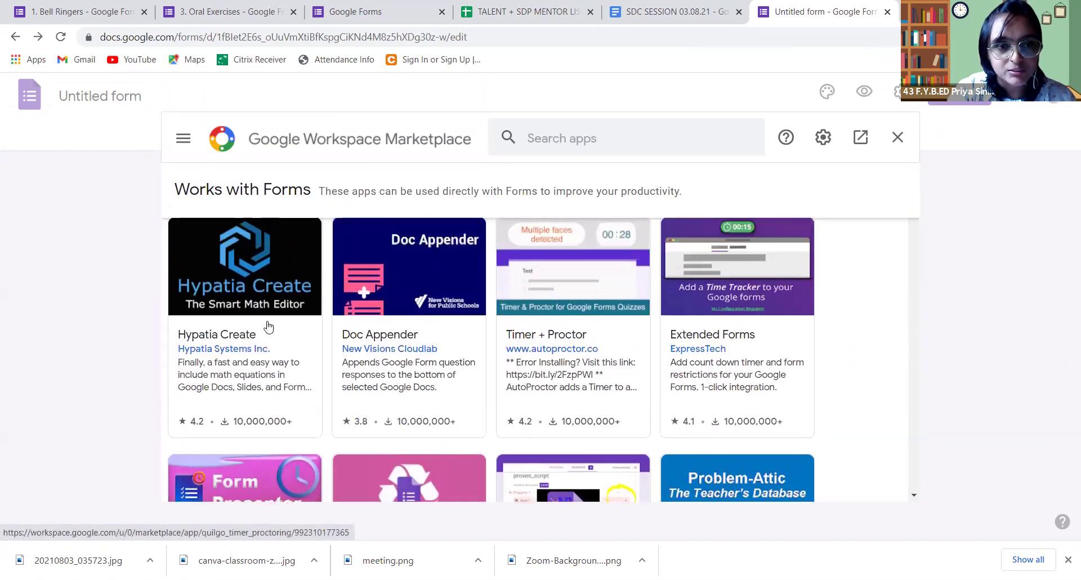
{"action": "scroll", "coordinate": [285, 333], "scroll_direction": "up", "scroll_amount": 1}
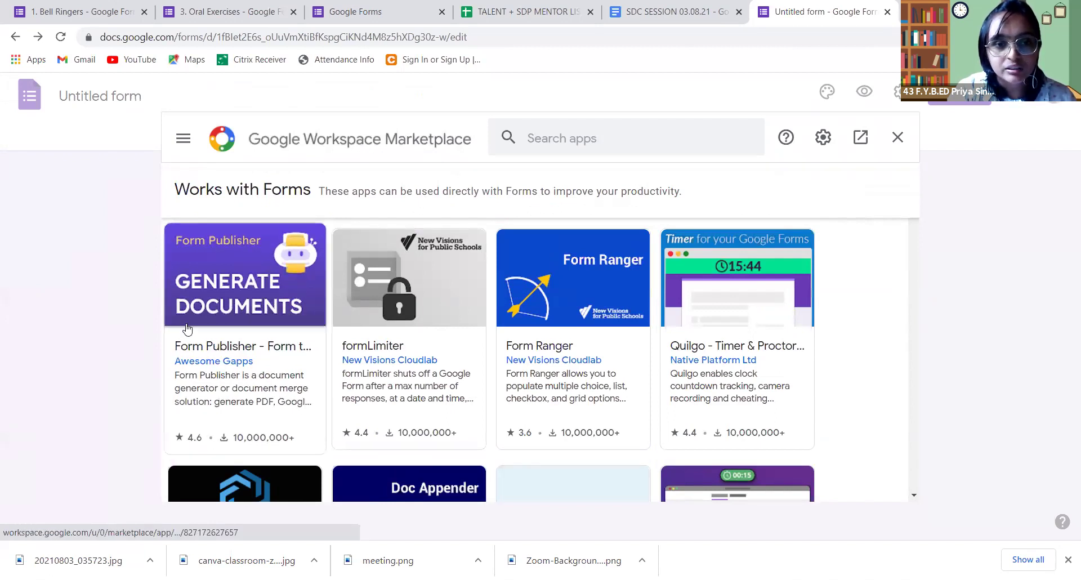
{"action": "scroll", "coordinate": [375, 342], "scroll_direction": "down", "scroll_amount": 1}
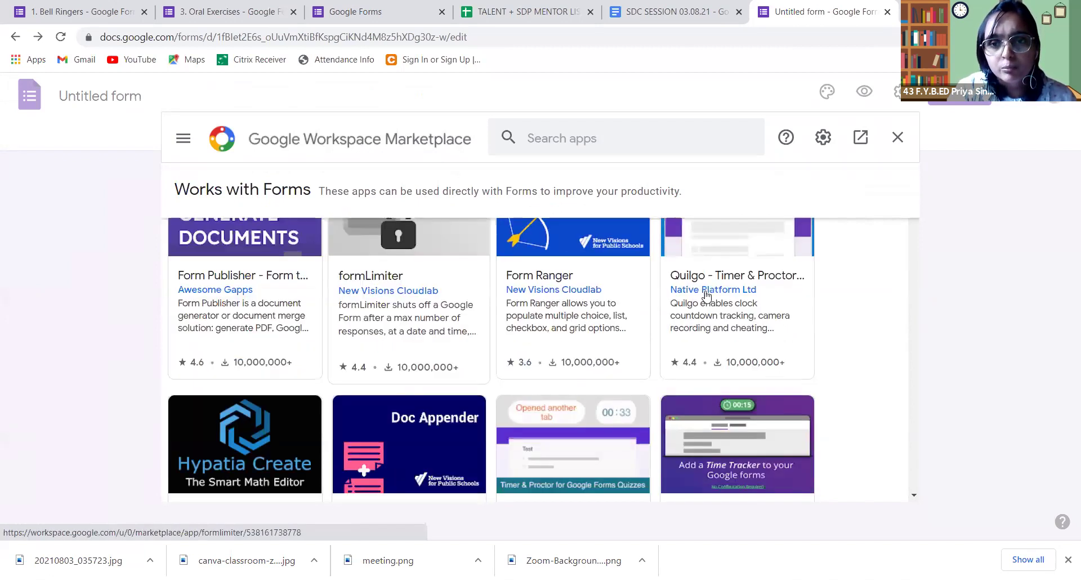
{"action": "scroll", "coordinate": [706, 296], "scroll_direction": "up", "scroll_amount": 1}
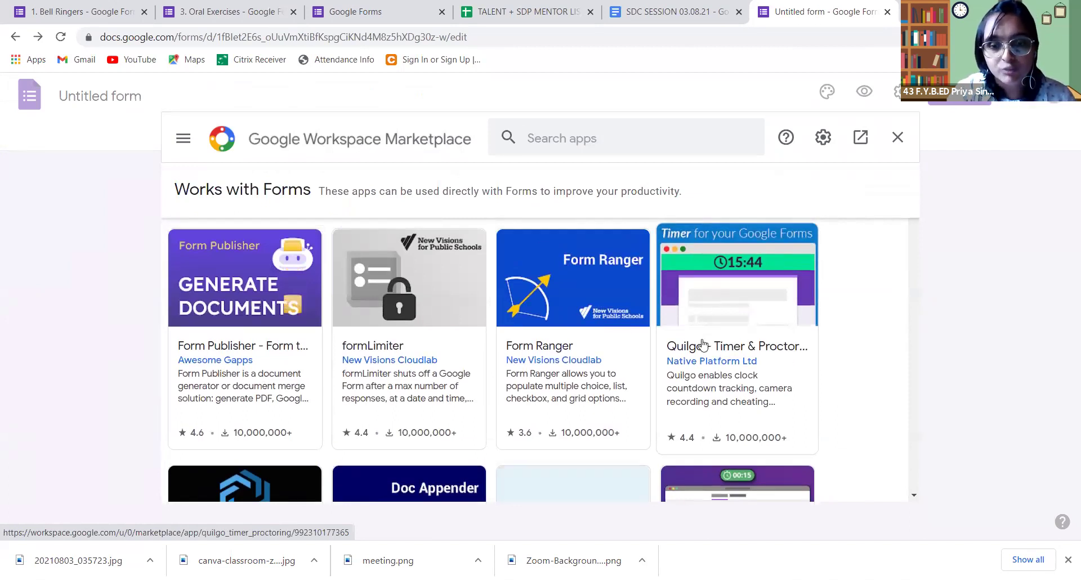
{"action": "scroll", "coordinate": [524, 316], "scroll_direction": "down", "scroll_amount": 3}
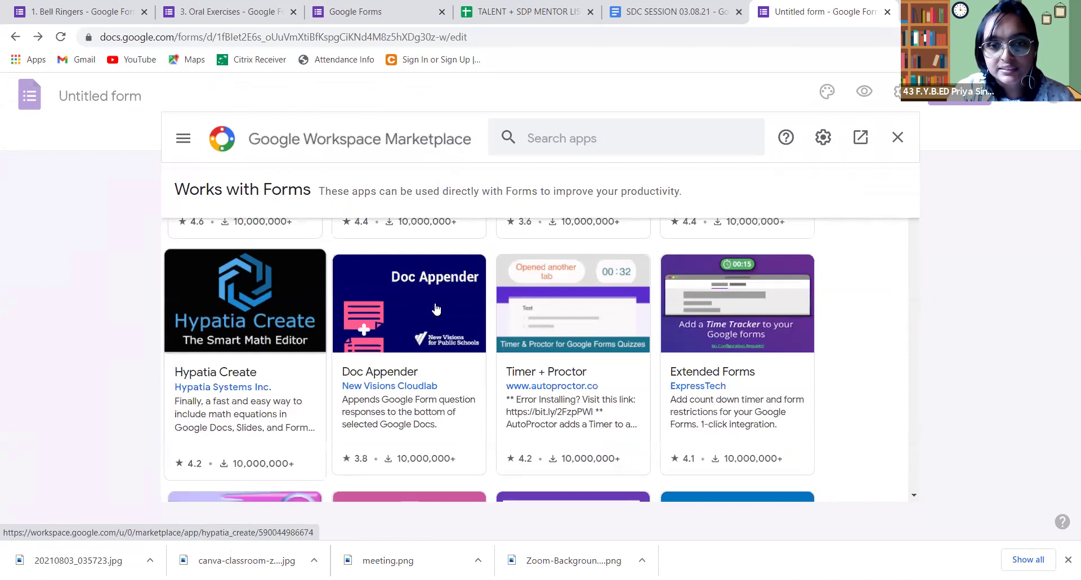
{"action": "scroll", "coordinate": [357, 369], "scroll_direction": "down", "scroll_amount": 1}
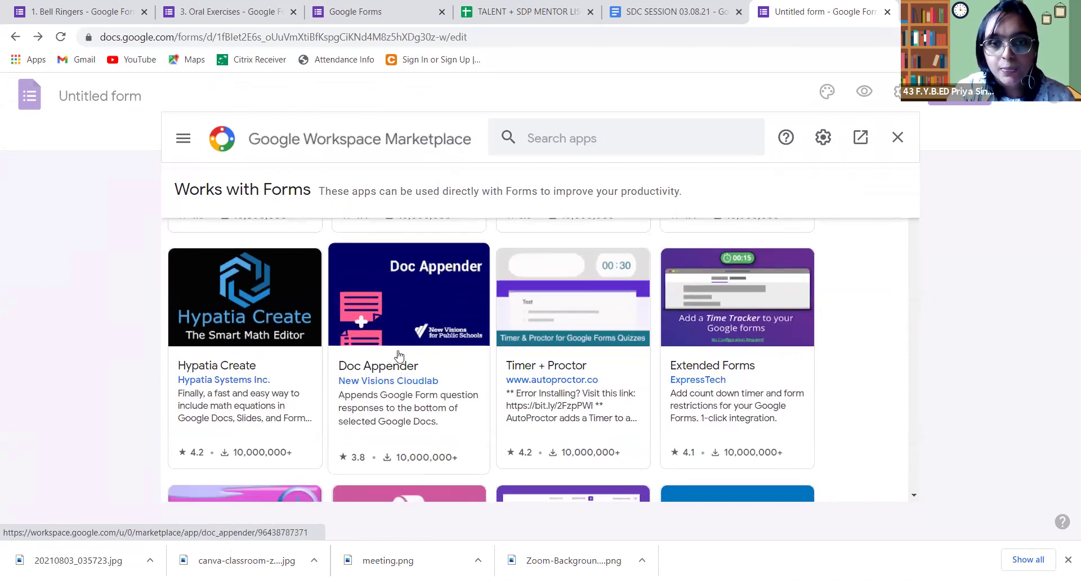
{"action": "scroll", "coordinate": [450, 355], "scroll_direction": "down", "scroll_amount": 5}
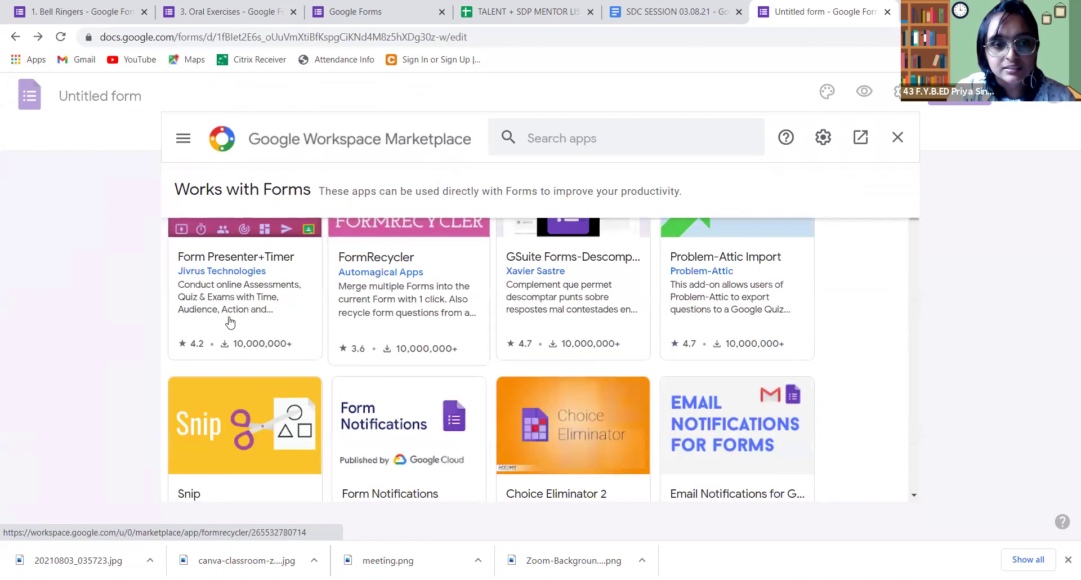
{"action": "scroll", "coordinate": [237, 326], "scroll_direction": "down", "scroll_amount": 2}
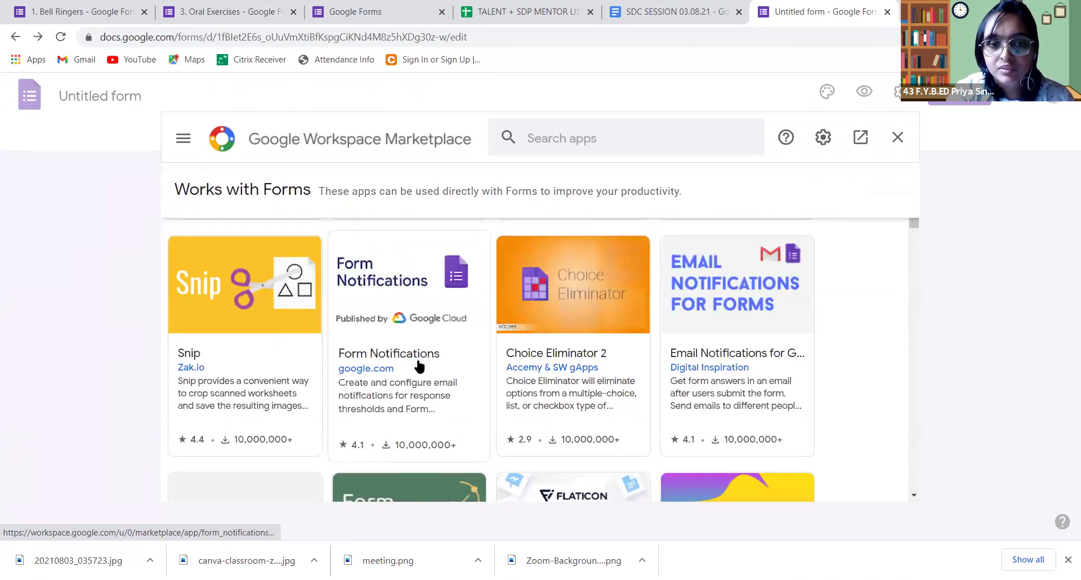
{"action": "scroll", "coordinate": [228, 323], "scroll_direction": "down", "scroll_amount": 3}
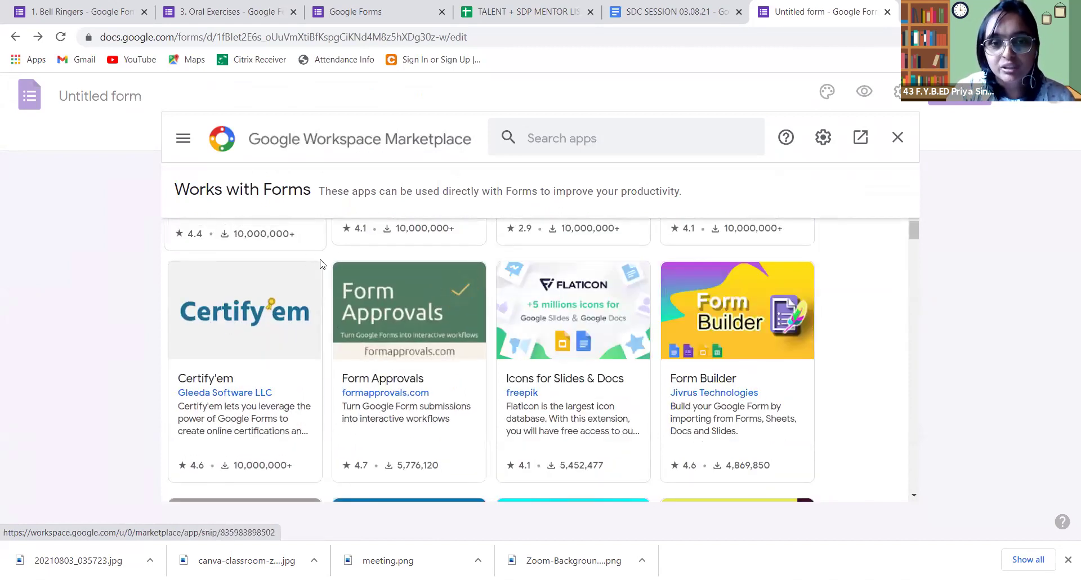
{"action": "scroll", "coordinate": [325, 275], "scroll_direction": "up", "scroll_amount": 2}
{"action": "scroll", "coordinate": [324, 275], "scroll_direction": "up", "scroll_amount": 6}
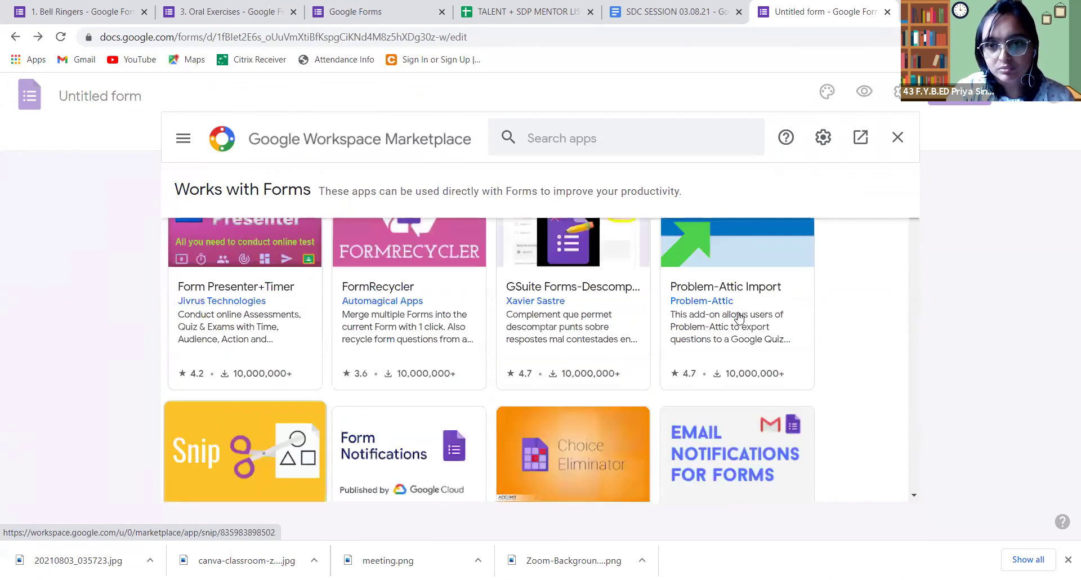
{"action": "scroll", "coordinate": [901, 147], "scroll_direction": "up", "scroll_amount": 4}
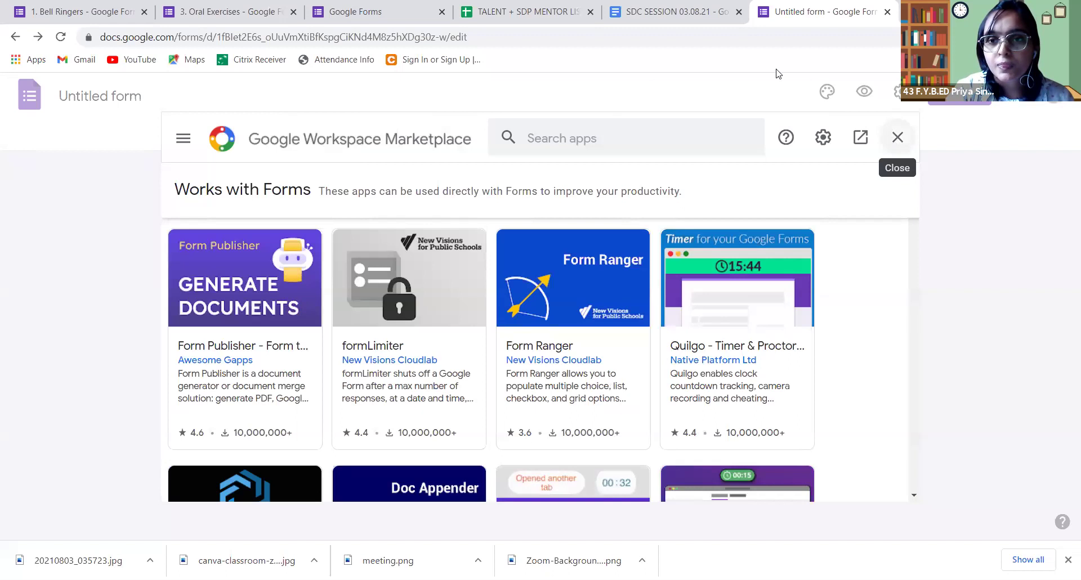
{"action": "left_click", "coordinate": [895, 137]}
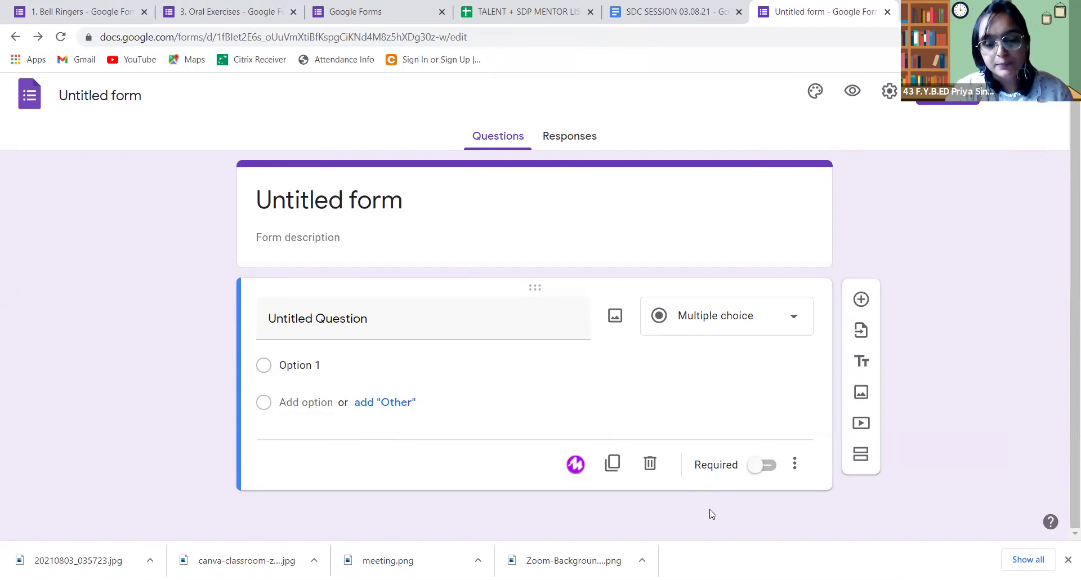
{"action": "scroll", "coordinate": [924, 328], "scroll_direction": "up", "scroll_amount": 1}
{"action": "scroll", "coordinate": [969, 337], "scroll_direction": "down", "scroll_amount": 1}
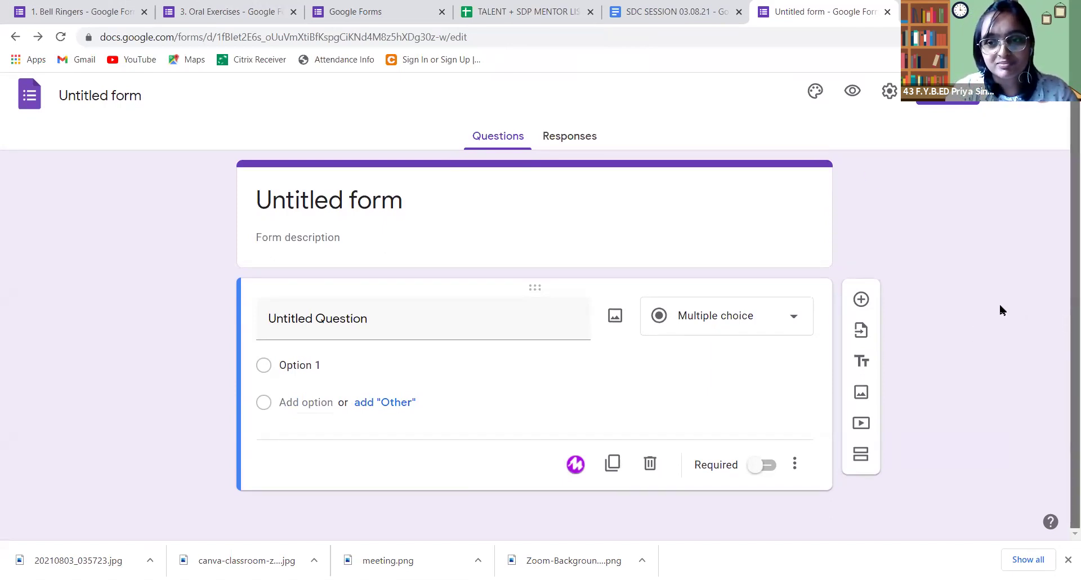
{"action": "scroll", "coordinate": [943, 288], "scroll_direction": "up", "scroll_amount": 1}
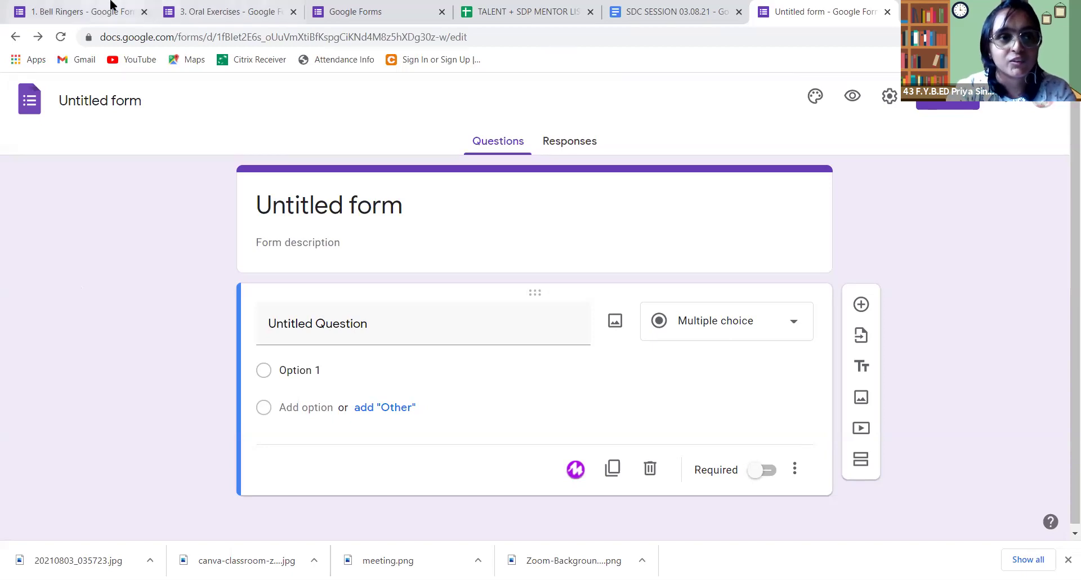
Step: Switch to the "1. Bell Ringers" form and examine its header and first question
{"action": "left_click", "coordinate": [97, 11]}
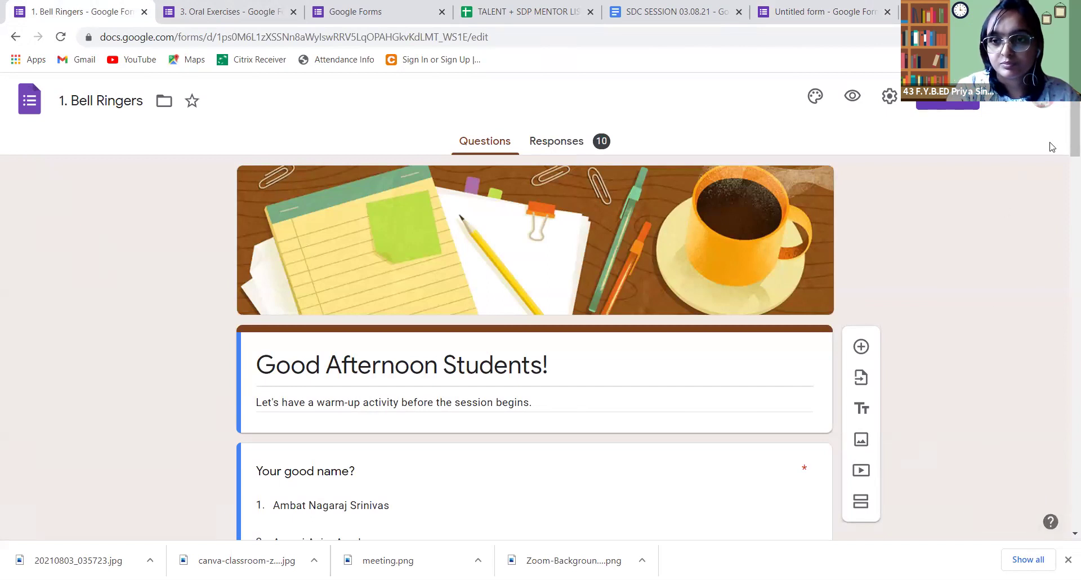
{"action": "scroll", "coordinate": [1064, 141], "scroll_direction": "down", "scroll_amount": 2}
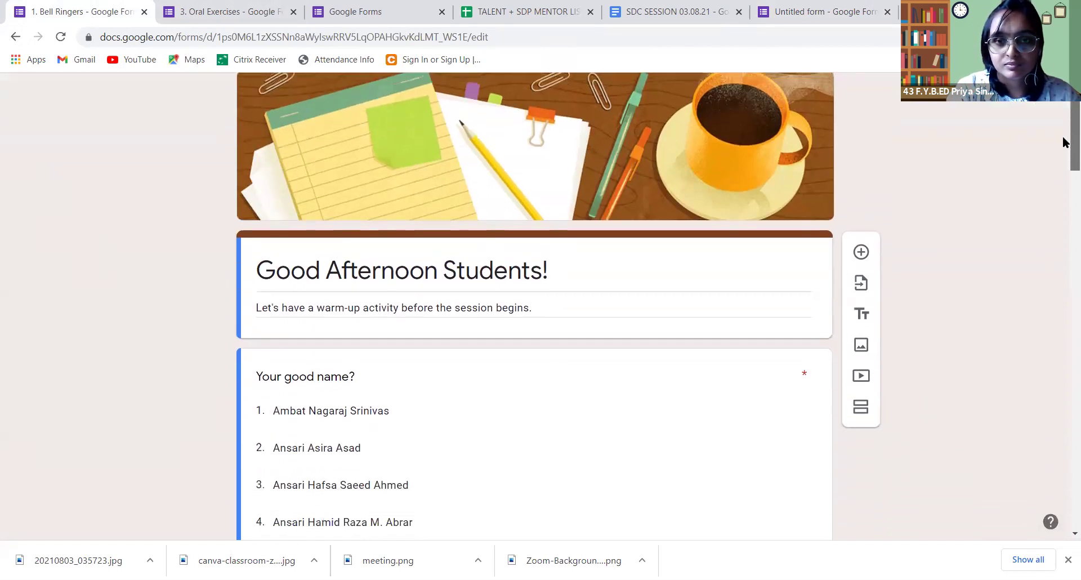
{"action": "scroll", "coordinate": [1064, 141], "scroll_direction": "up", "scroll_amount": 2}
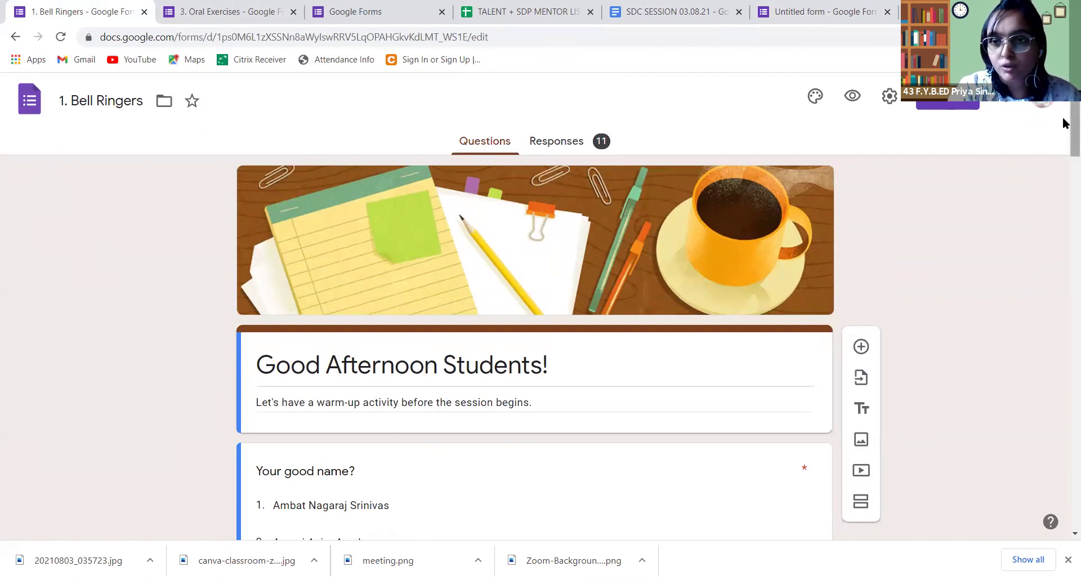
Step: Examine the "Your good name?" question's numbered list of student names and the "Ship of the Desert" question in the Bell Ringers form
{"action": "scroll", "coordinate": [1064, 132], "scroll_direction": "down", "scroll_amount": 1}
{"action": "scroll", "coordinate": [1064, 135], "scroll_direction": "down", "scroll_amount": 2}
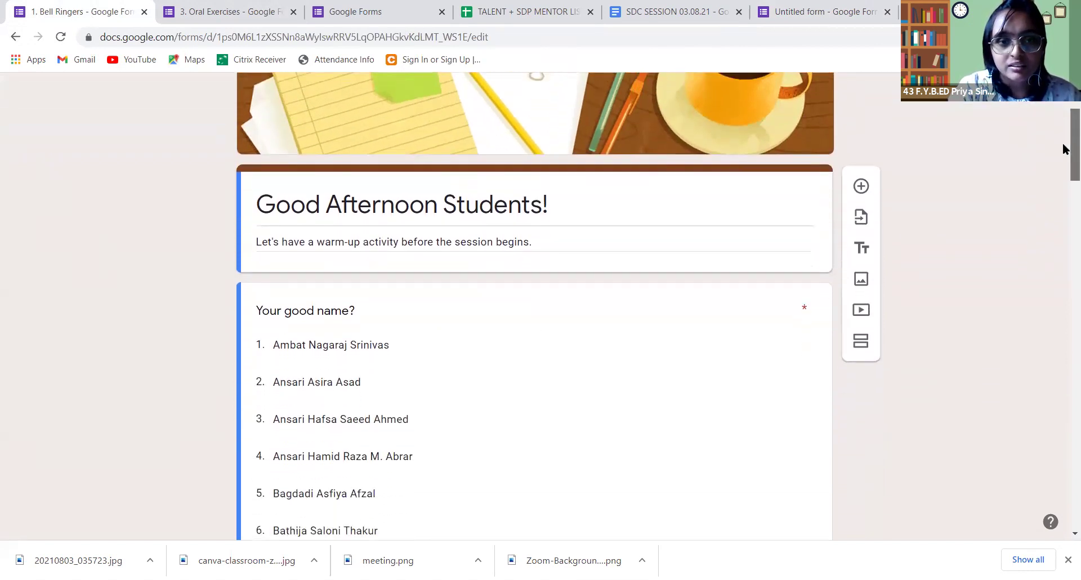
{"action": "scroll", "coordinate": [1063, 148], "scroll_direction": "down", "scroll_amount": 1}
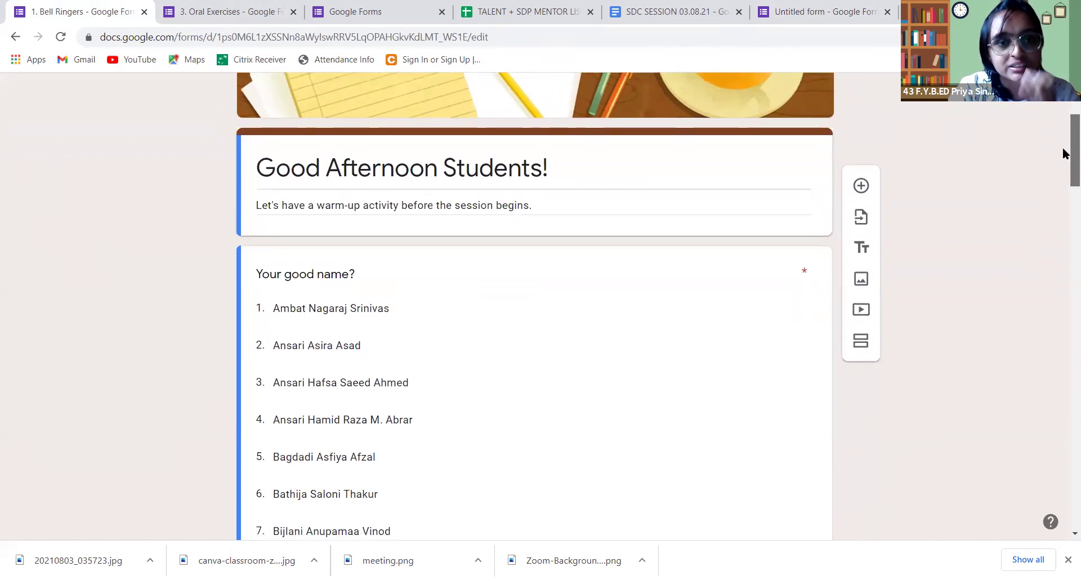
{"action": "scroll", "coordinate": [1063, 160], "scroll_direction": "down", "scroll_amount": 1}
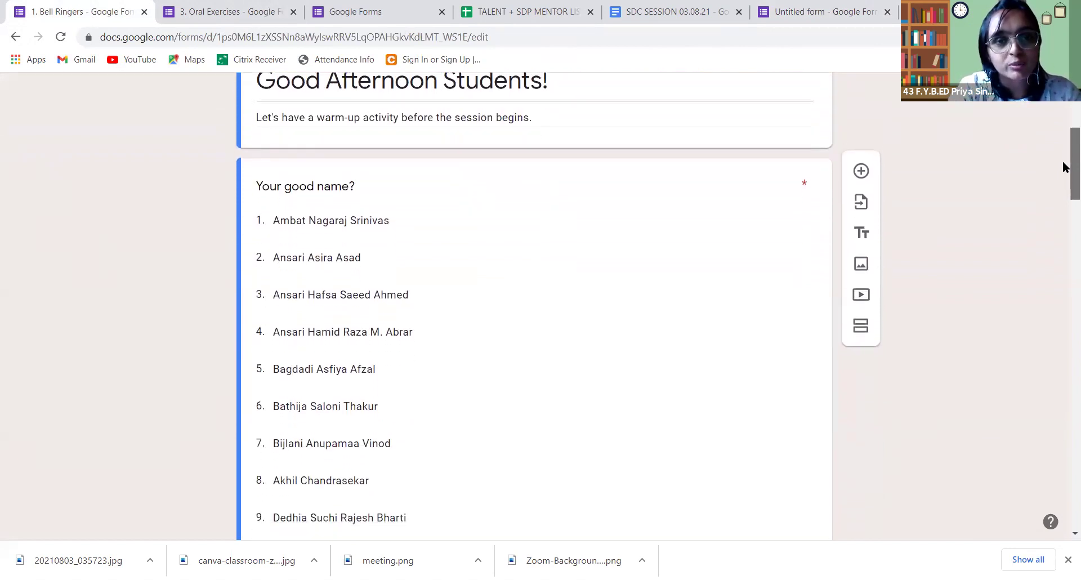
{"action": "scroll", "coordinate": [1063, 170], "scroll_direction": "down", "scroll_amount": 1}
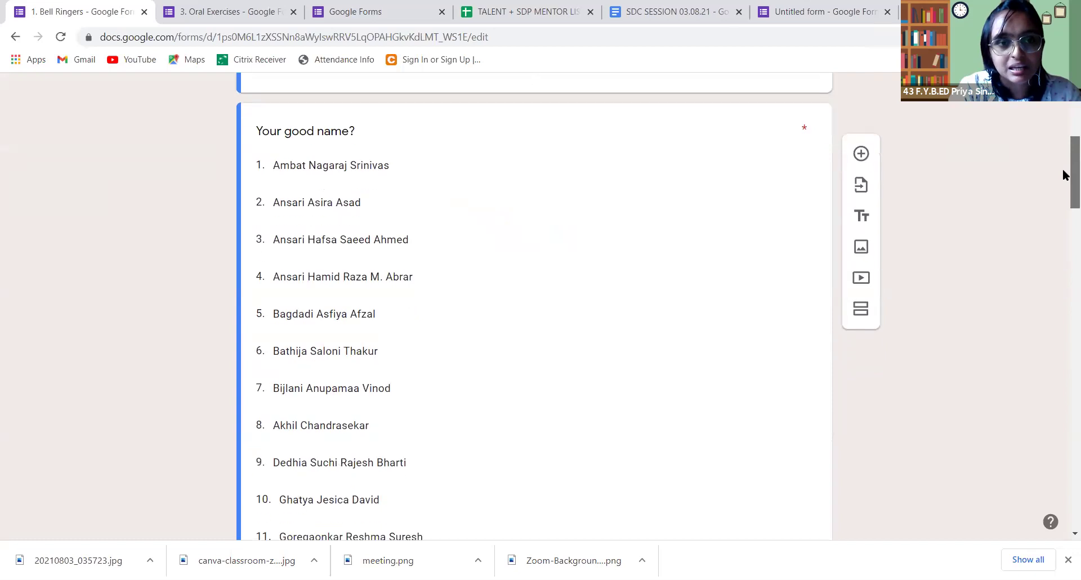
{"action": "scroll", "coordinate": [1062, 175], "scroll_direction": "down", "scroll_amount": 5}
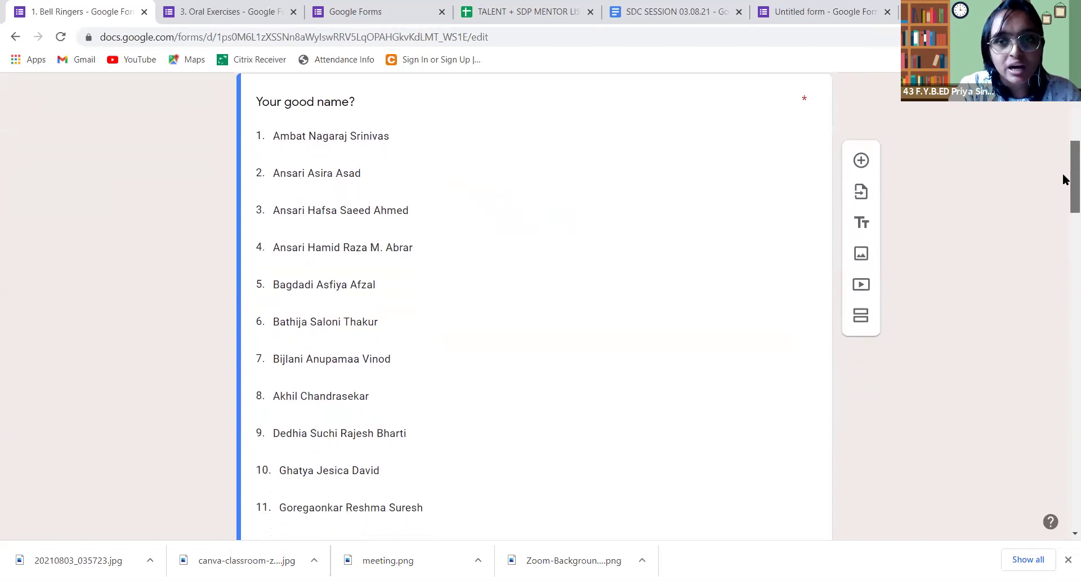
{"action": "scroll", "coordinate": [1058, 202], "scroll_direction": "up", "scroll_amount": 6}
{"action": "scroll", "coordinate": [278, 185], "scroll_direction": "down", "scroll_amount": 13}
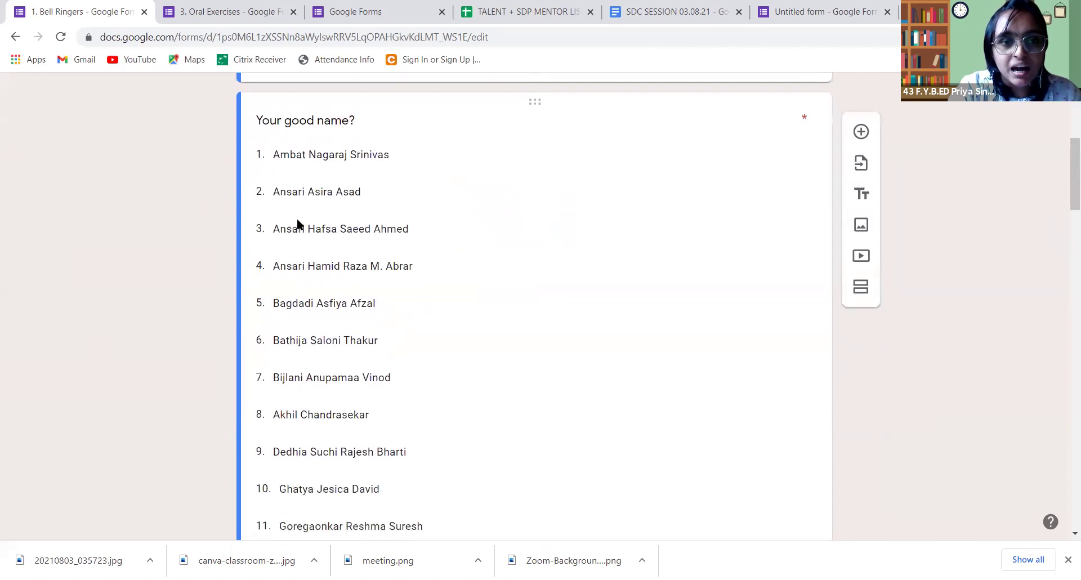
{"action": "scroll", "coordinate": [300, 210], "scroll_direction": "down", "scroll_amount": 17}
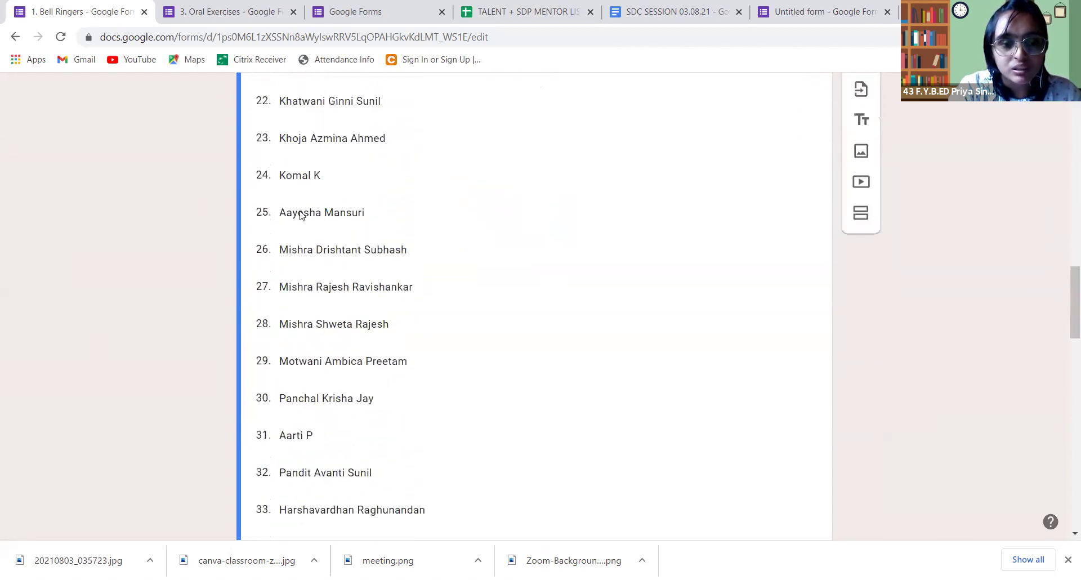
{"action": "scroll", "coordinate": [300, 211], "scroll_direction": "down", "scroll_amount": 3}
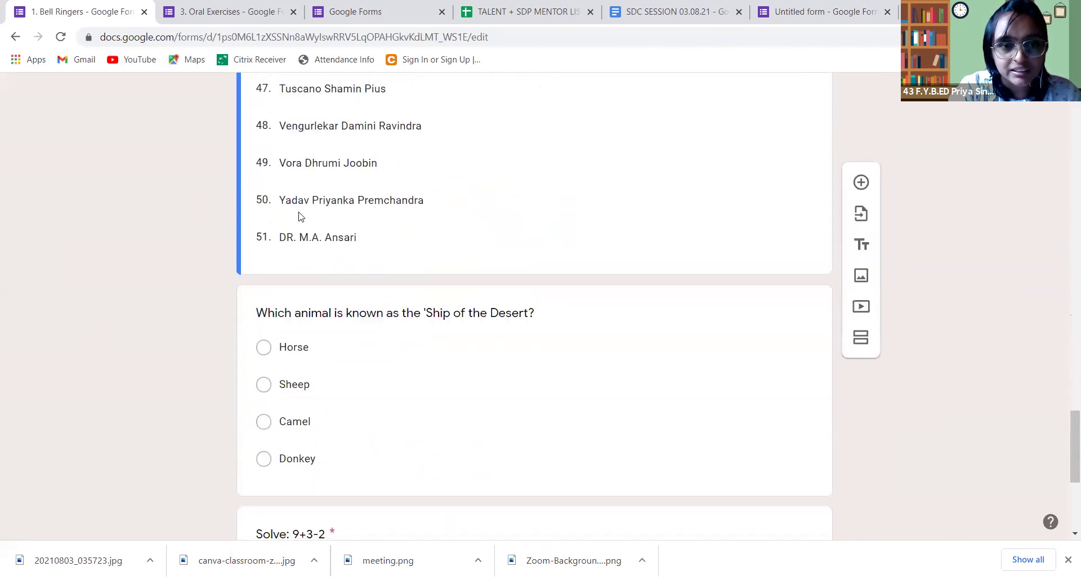
{"action": "scroll", "coordinate": [311, 246], "scroll_direction": "up", "scroll_amount": 13}
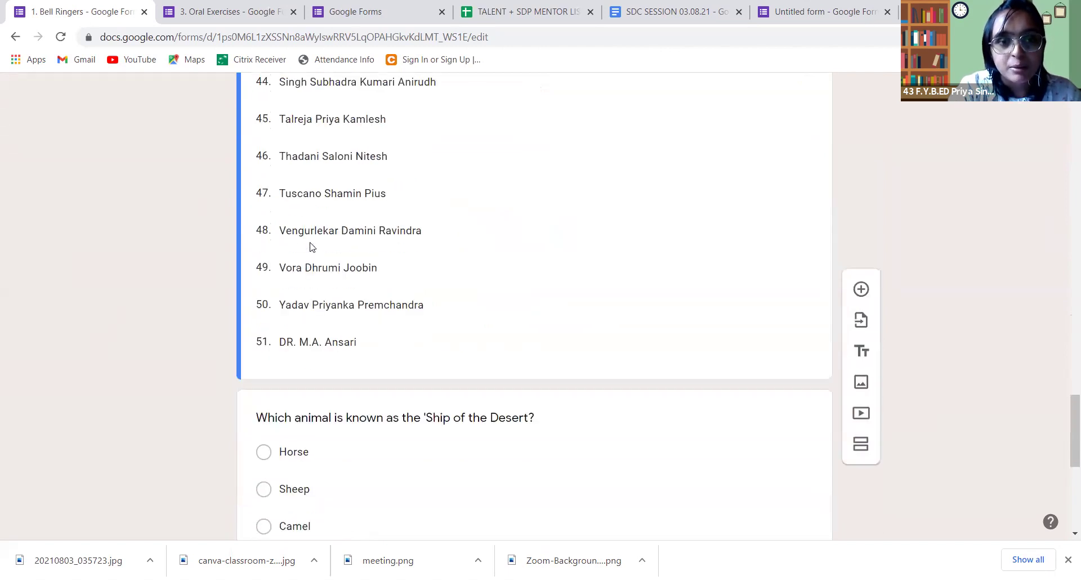
{"action": "scroll", "coordinate": [310, 246], "scroll_direction": "up", "scroll_amount": 17}
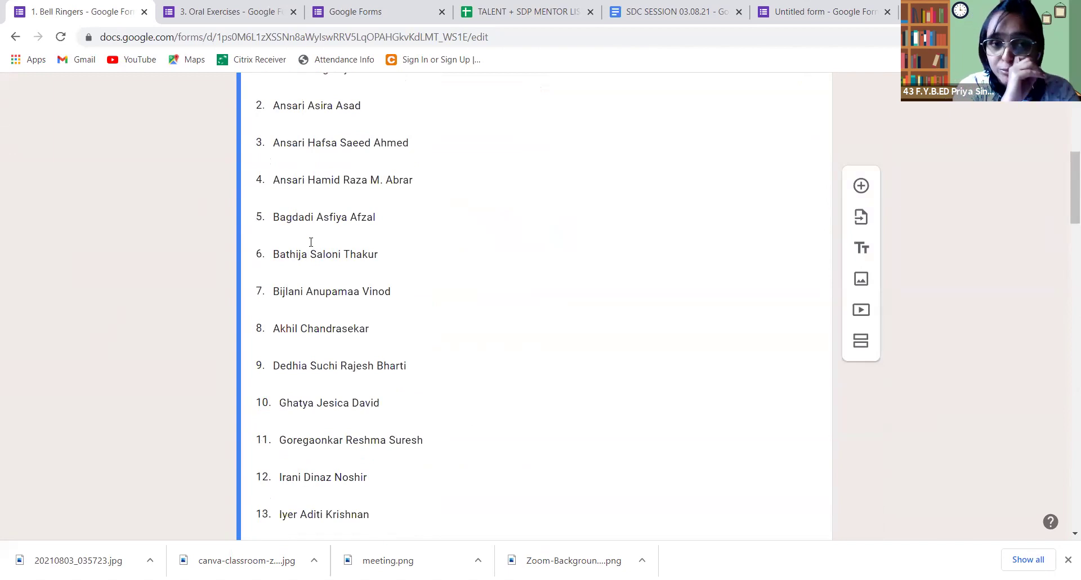
{"action": "scroll", "coordinate": [311, 242], "scroll_direction": "up", "scroll_amount": 3}
{"action": "scroll", "coordinate": [403, 357], "scroll_direction": "up", "scroll_amount": 3}
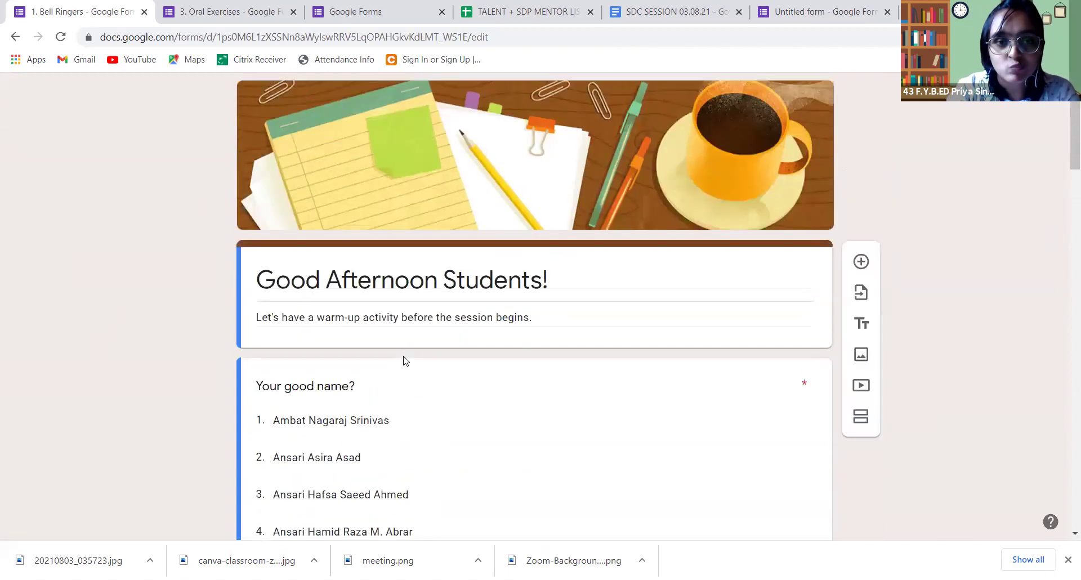
{"action": "scroll", "coordinate": [406, 355], "scroll_direction": "down", "scroll_amount": 10}
{"action": "scroll", "coordinate": [406, 355], "scroll_direction": "down", "scroll_amount": 14}
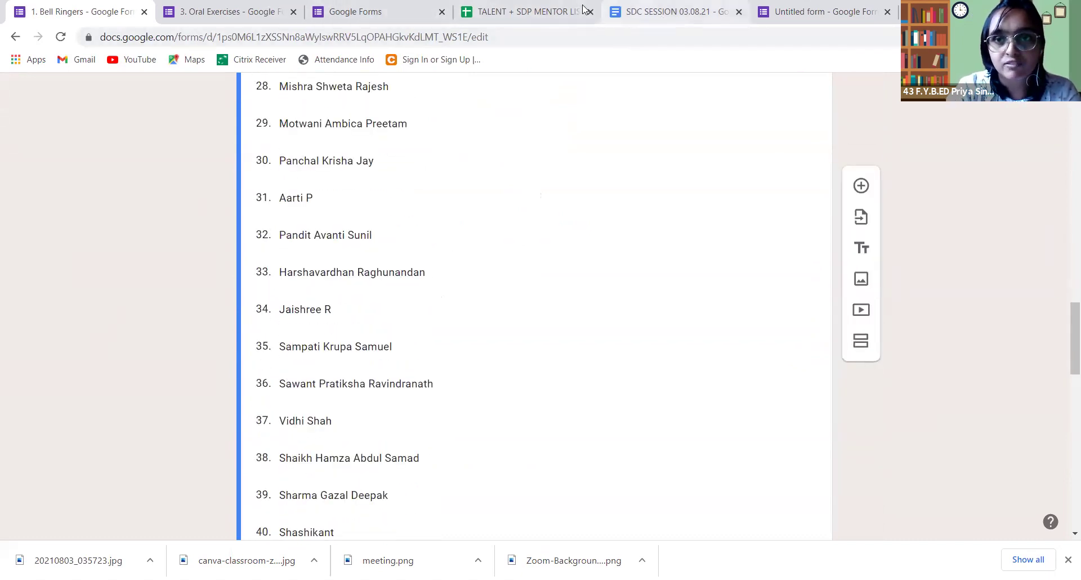
Step: Switch to the untitled form and title its first question "Your name?"
{"action": "left_click", "coordinate": [819, 12]}
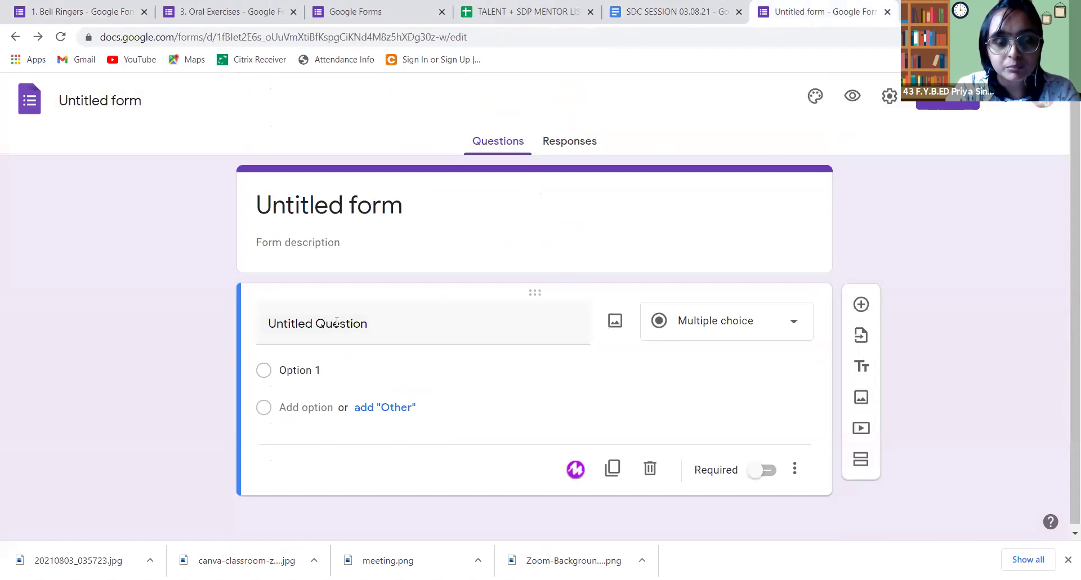
{"action": "left_click", "coordinate": [426, 319]}
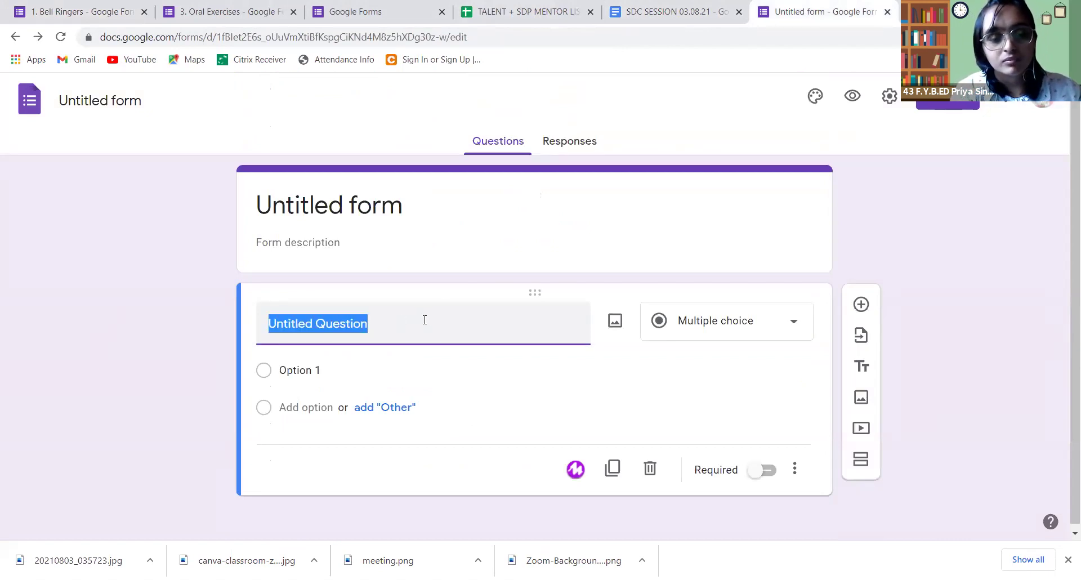
{"action": "type", "text": "yOU"}
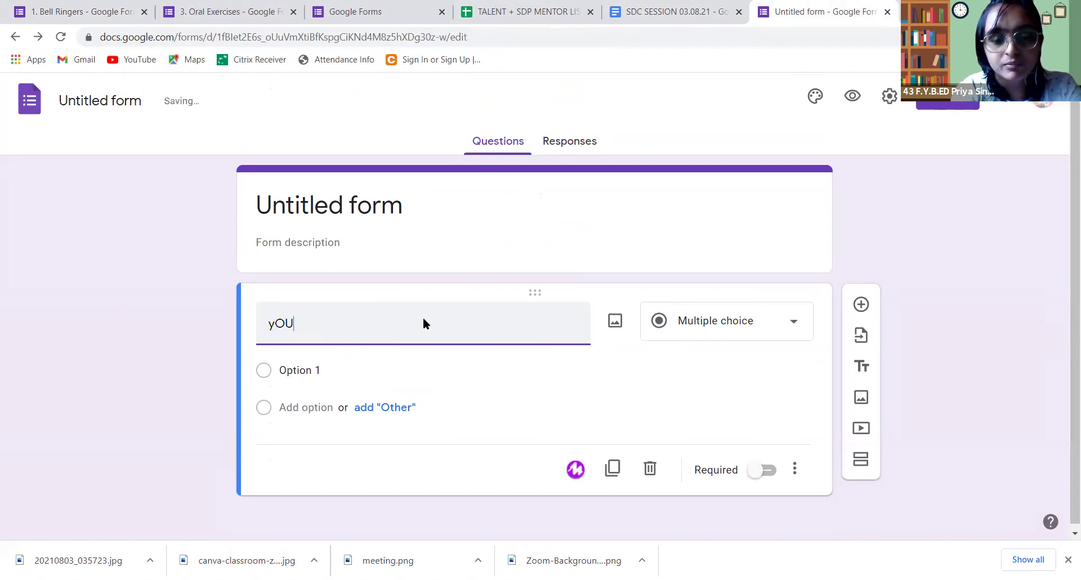
{"action": "type", "text": "R"}
{"action": "key", "text": "BackSpace"}
{"action": "key", "text": "BackSpace"}
{"action": "key", "text": "BackSpace"}
{"action": "key", "text": "BackSpace"}
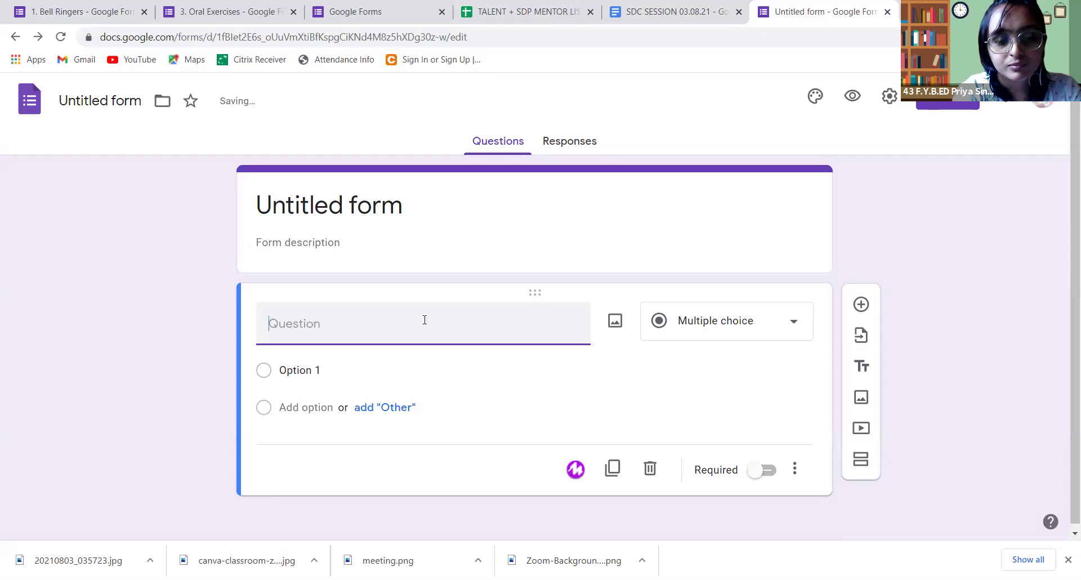
{"action": "type", "text": "Your name?"}
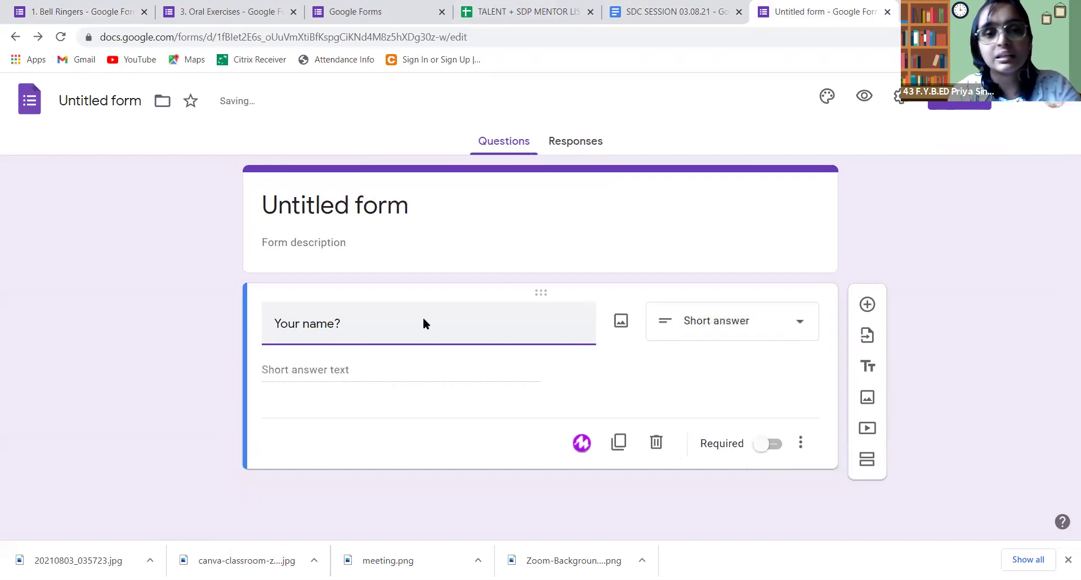
{"action": "left_click", "coordinate": [288, 370]}
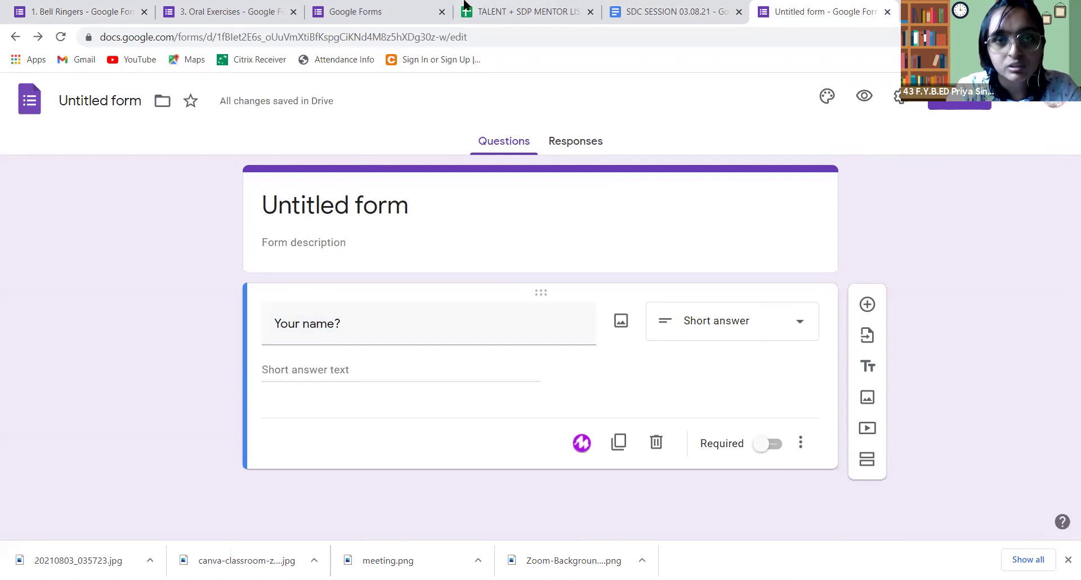
Step: Switch to the "TALENT + SDP MENTOR LIST" spreadsheet and copy all the student names in B5:B54
{"action": "left_click", "coordinate": [544, 13]}
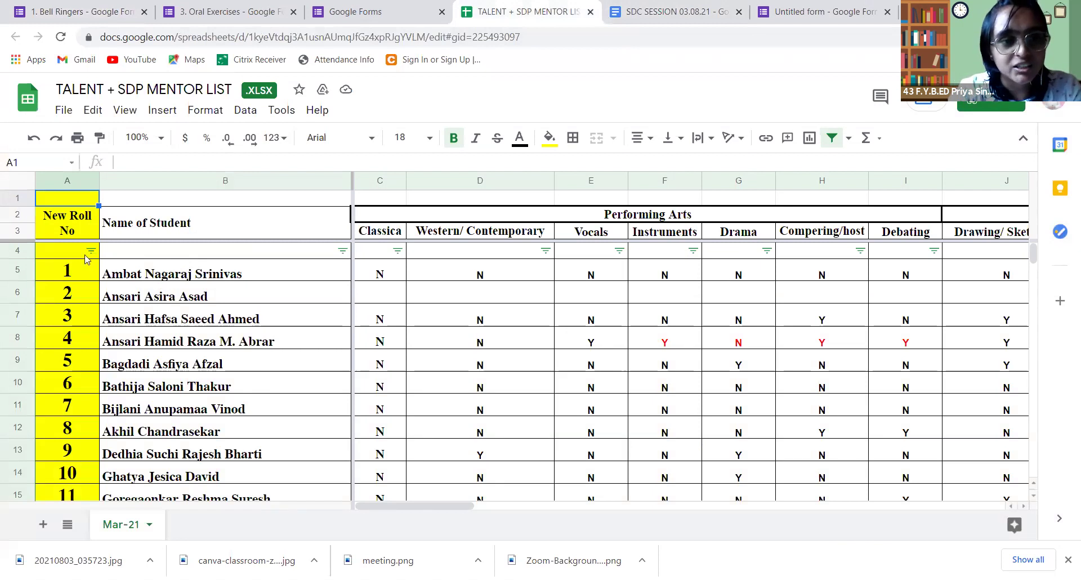
{"action": "left_click", "coordinate": [130, 276]}
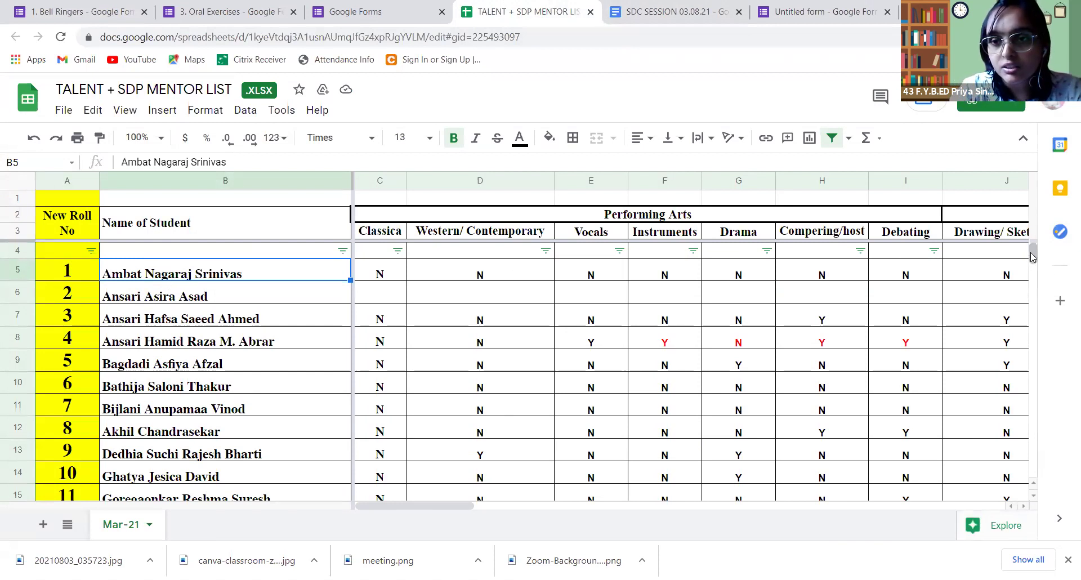
{"action": "scroll", "coordinate": [1035, 302], "scroll_direction": "down", "scroll_amount": 1}
{"action": "left_click_drag", "start_coordinate": [1035, 303], "coordinate": [1020, 267]}
{"action": "scroll", "coordinate": [394, 293], "scroll_direction": "down", "scroll_amount": 4}
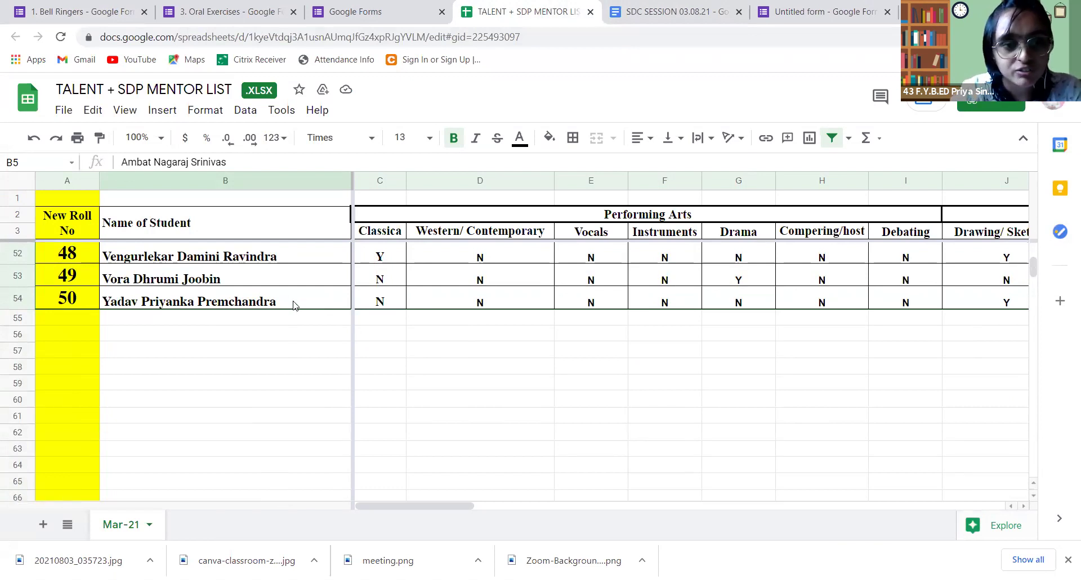
{"action": "left_click", "coordinate": [291, 305], "text": "shift"}
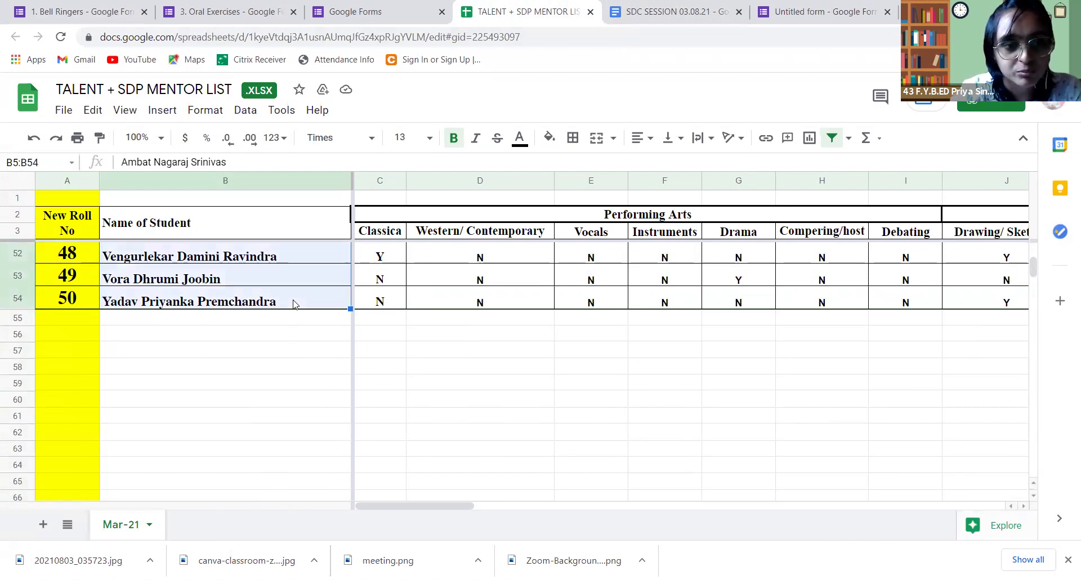
{"action": "right_click", "coordinate": [231, 307]}
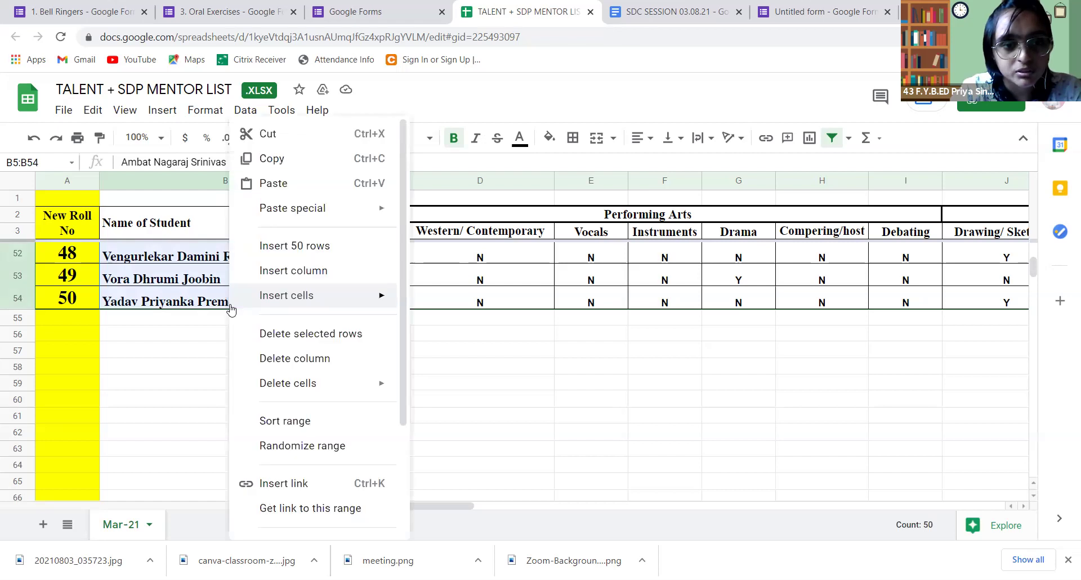
{"action": "mouse_move", "coordinate": [265, 297]}
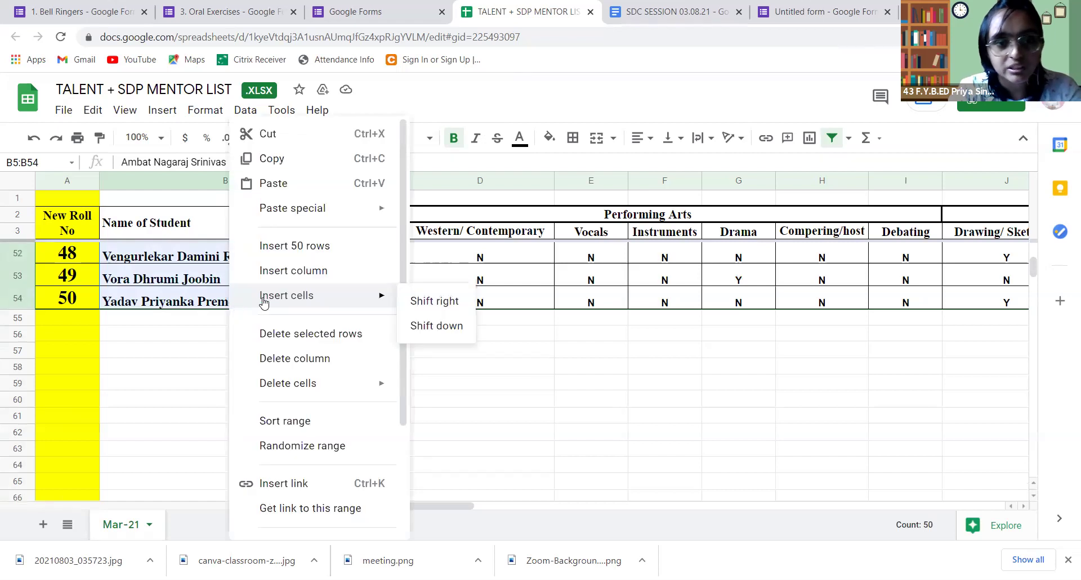
{"action": "left_click", "coordinate": [265, 158]}
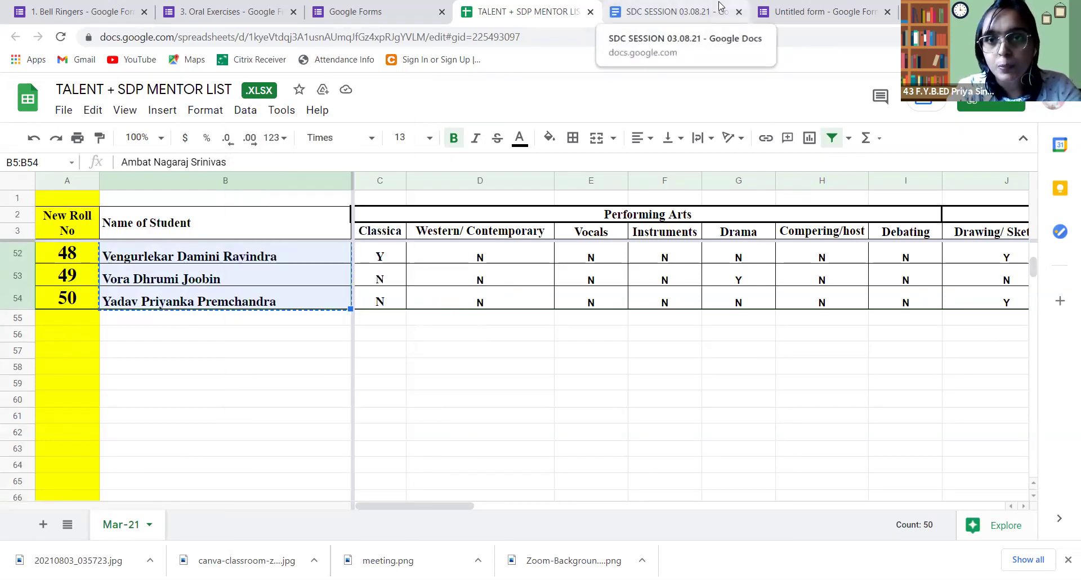
Step: Return to the untitled form, change the "Your name?" question to Dropdown, and paste the copied student names as its options
{"action": "left_click", "coordinate": [781, 14]}
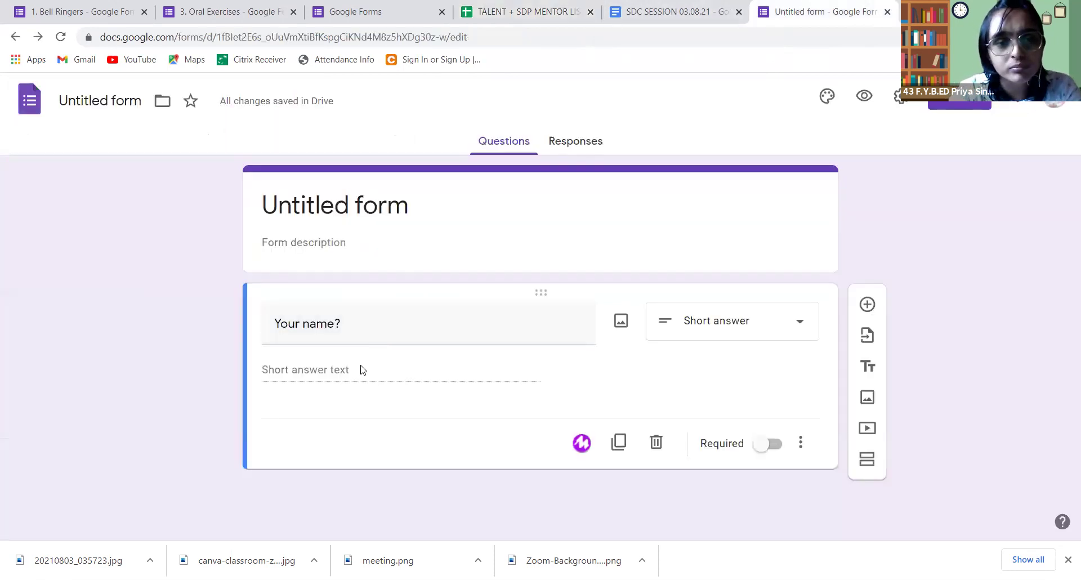
{"action": "left_click", "coordinate": [800, 323]}
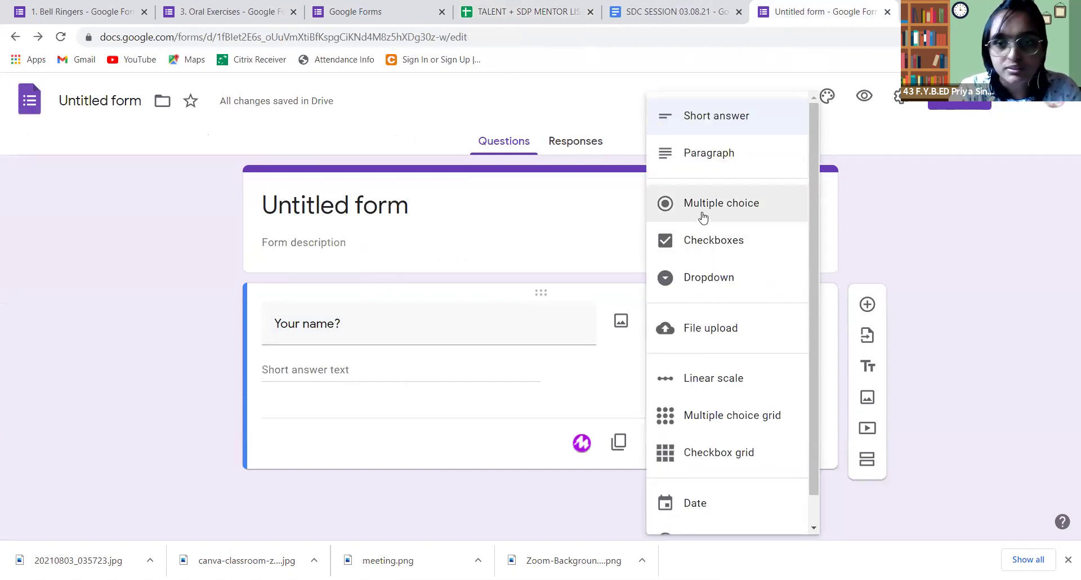
{"action": "left_click", "coordinate": [692, 283]}
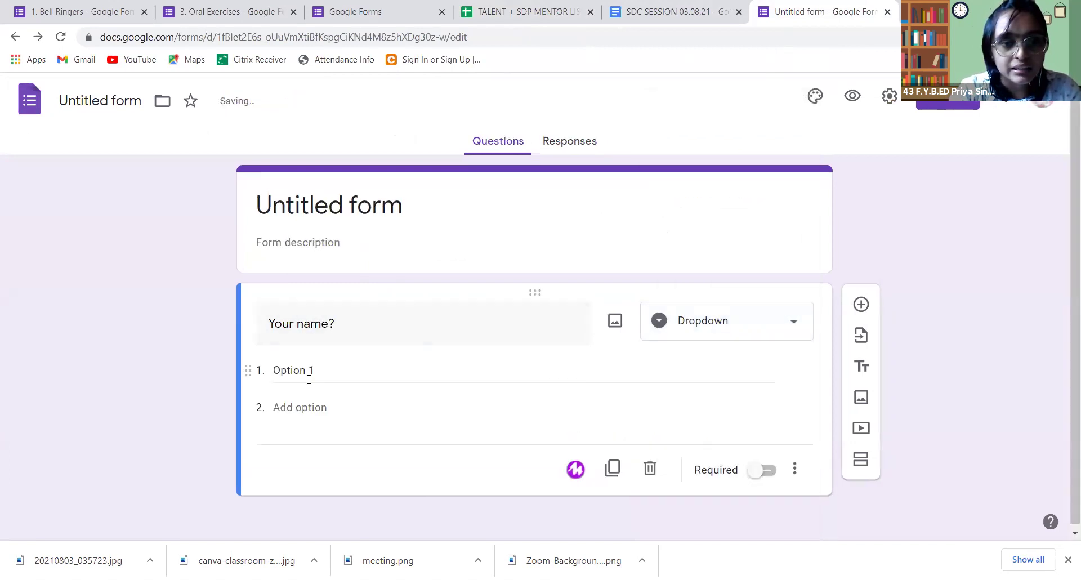
{"action": "left_click", "coordinate": [309, 378]}
{"action": "right_click", "coordinate": [322, 378]}
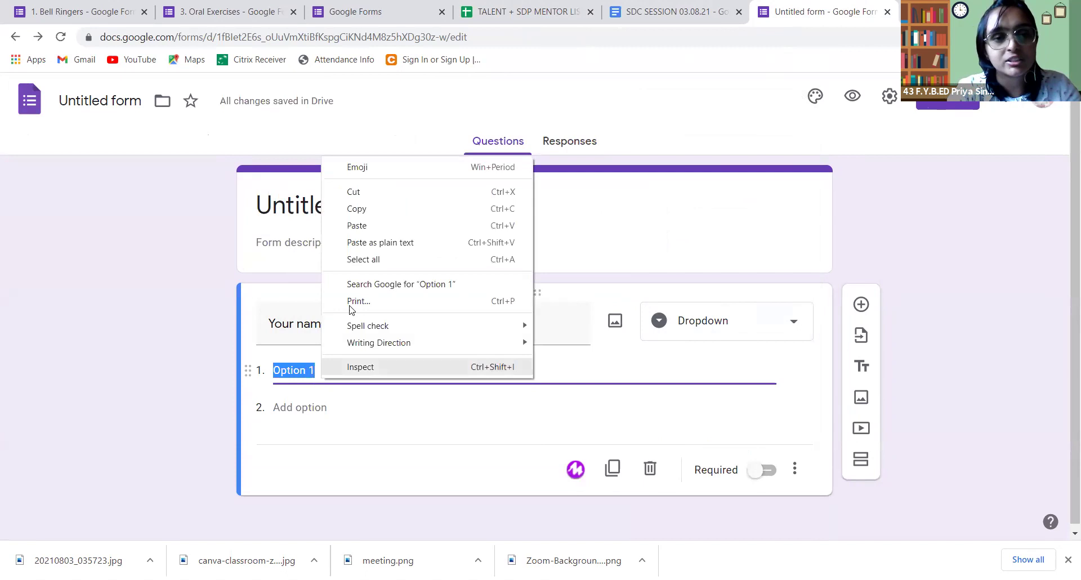
{"action": "left_click", "coordinate": [359, 223]}
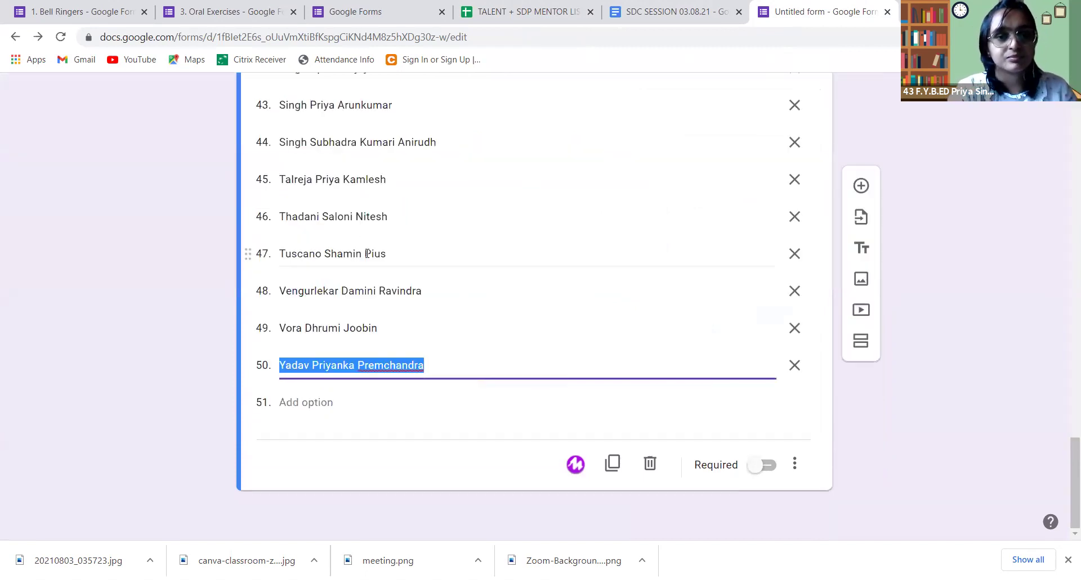
Step: Check the pasted name options and add the doctor's title and name as option 51 of the dropdown
{"action": "scroll", "coordinate": [447, 307], "scroll_direction": "up", "scroll_amount": 10}
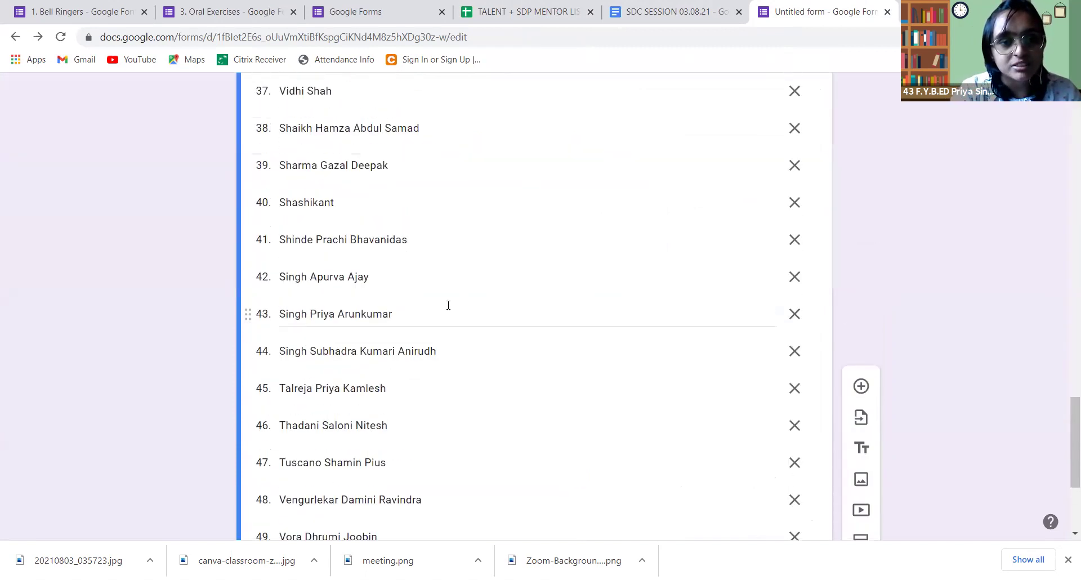
{"action": "scroll", "coordinate": [449, 309], "scroll_direction": "up", "scroll_amount": 7}
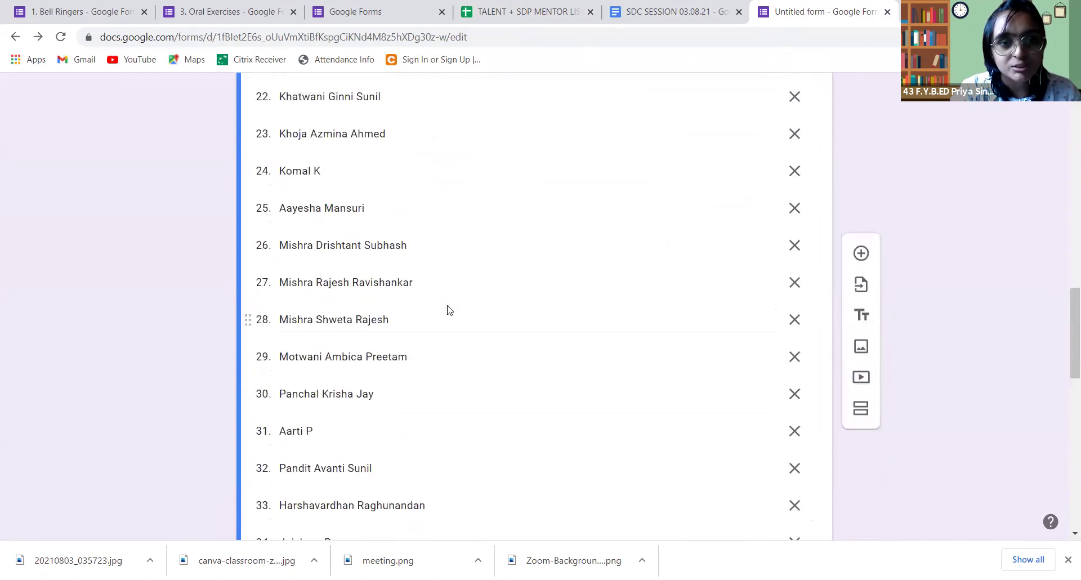
{"action": "scroll", "coordinate": [445, 307], "scroll_direction": "up", "scroll_amount": 10}
{"action": "scroll", "coordinate": [444, 304], "scroll_direction": "down", "scroll_amount": 10}
{"action": "scroll", "coordinate": [445, 303], "scroll_direction": "down", "scroll_amount": 16}
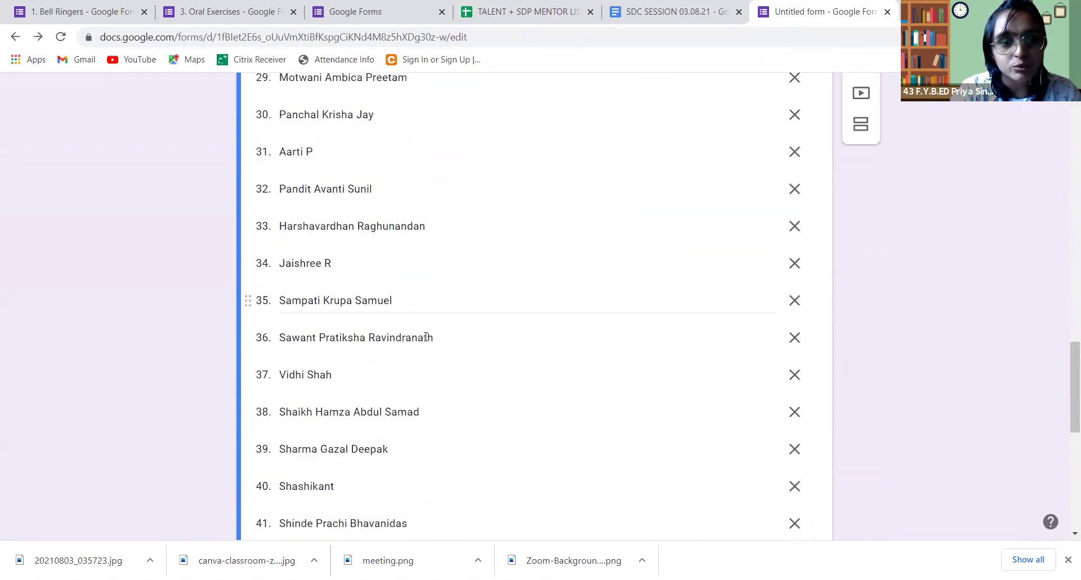
{"action": "left_click", "coordinate": [317, 404]}
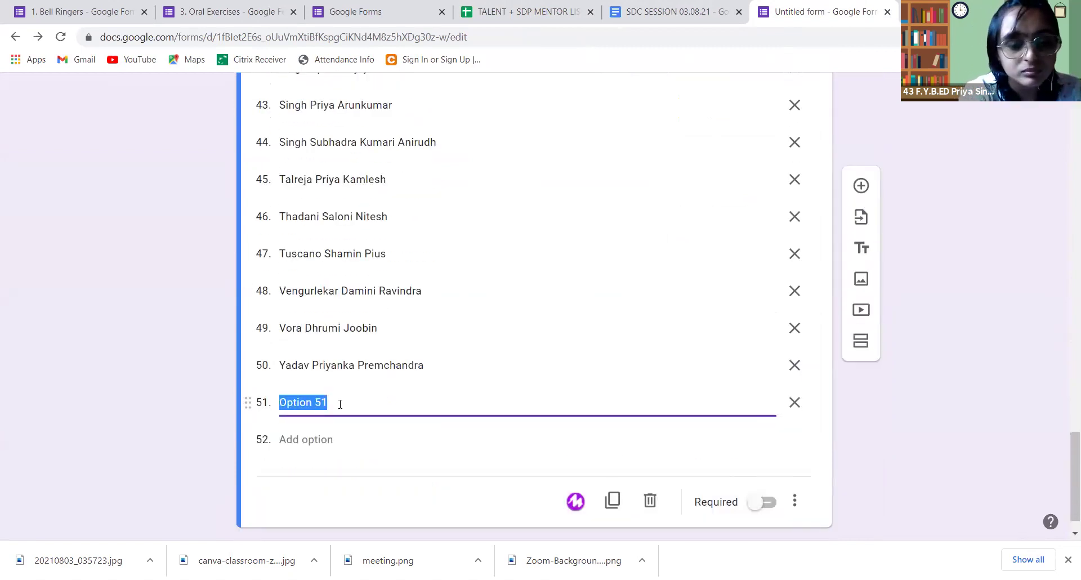
{"action": "type", "text": "Dr. M.A. Ansari"}
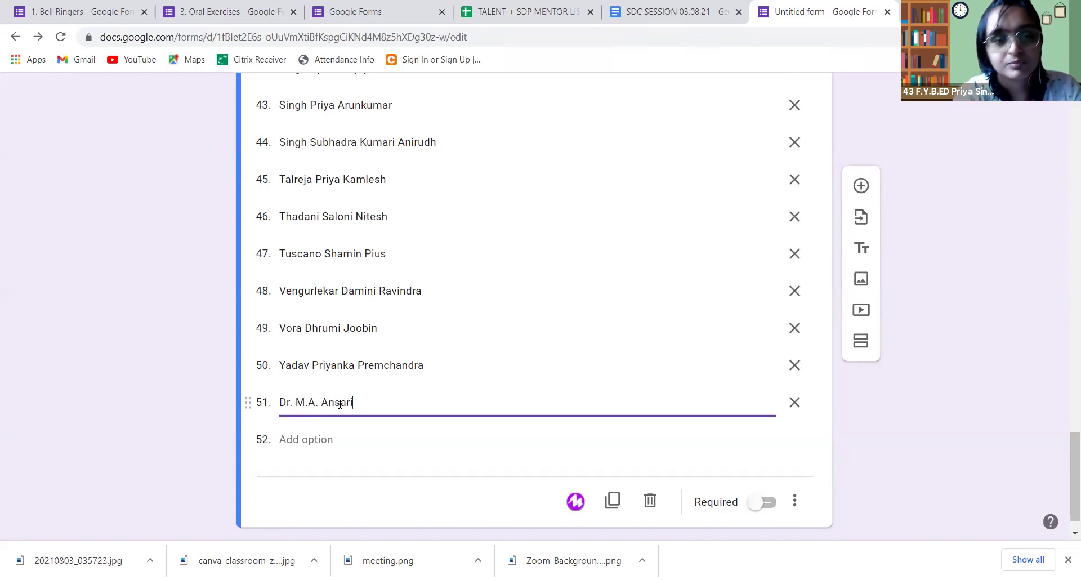
Step: Preview the untitled form and look through all the names offered by its "Your name?" dropdown
{"action": "scroll", "coordinate": [444, 489], "scroll_direction": "up", "scroll_amount": 1}
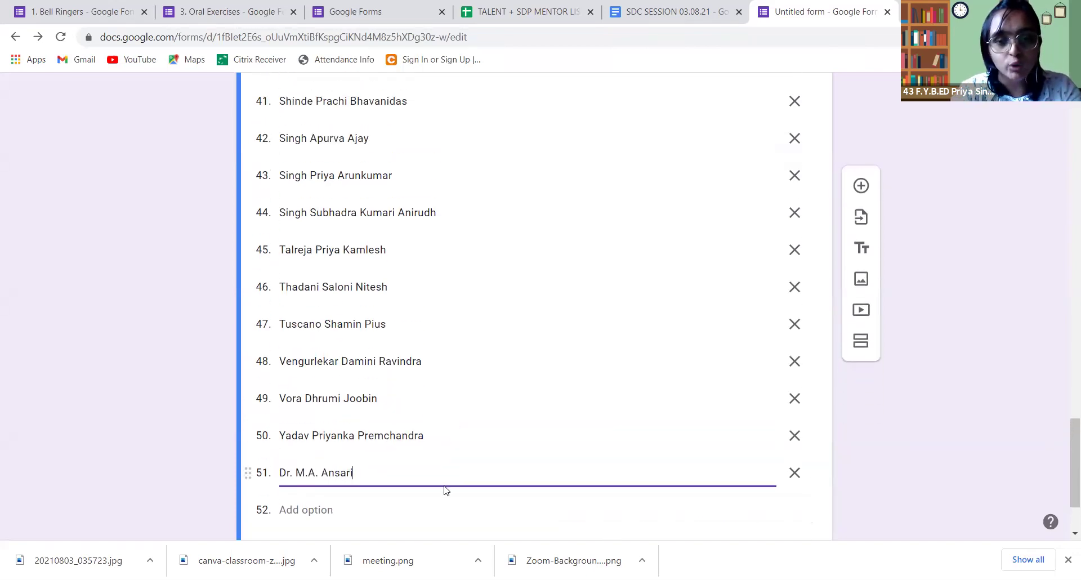
{"action": "left_click", "coordinate": [236, 475]}
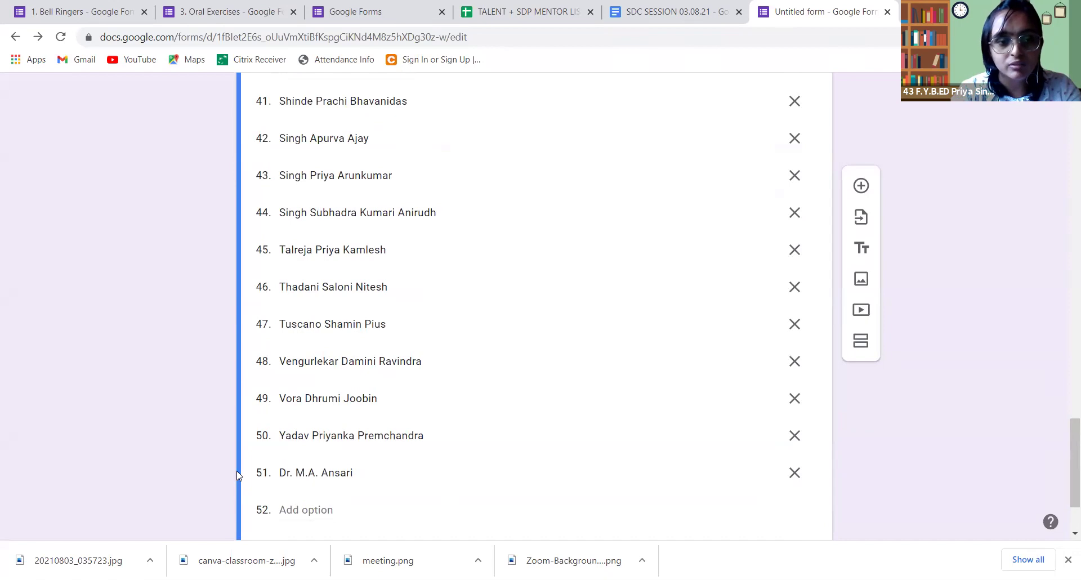
{"action": "scroll", "coordinate": [895, 127], "scroll_direction": "up", "scroll_amount": 10}
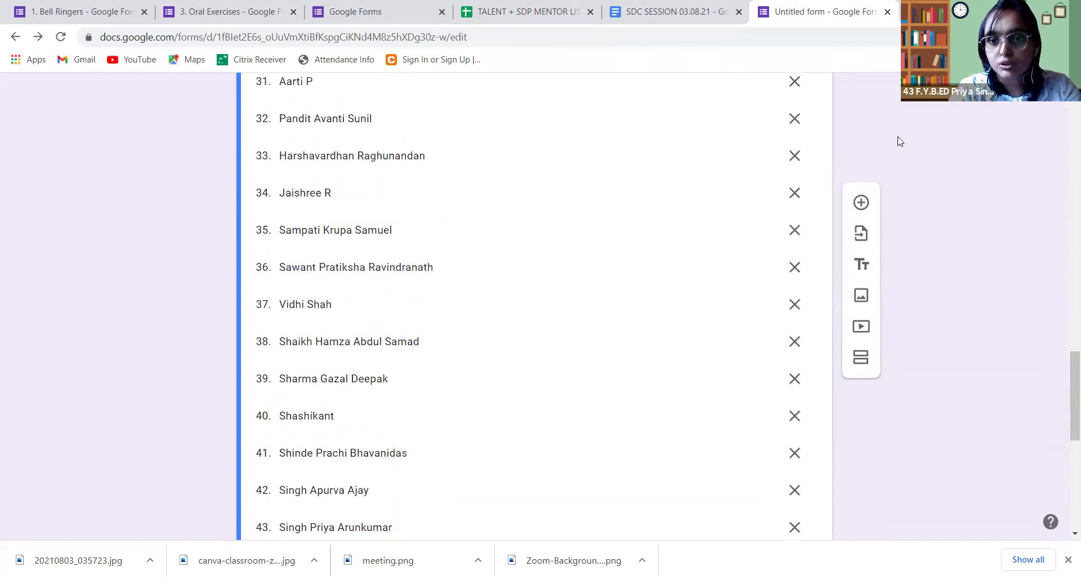
{"action": "scroll", "coordinate": [900, 141], "scroll_direction": "up", "scroll_amount": 15}
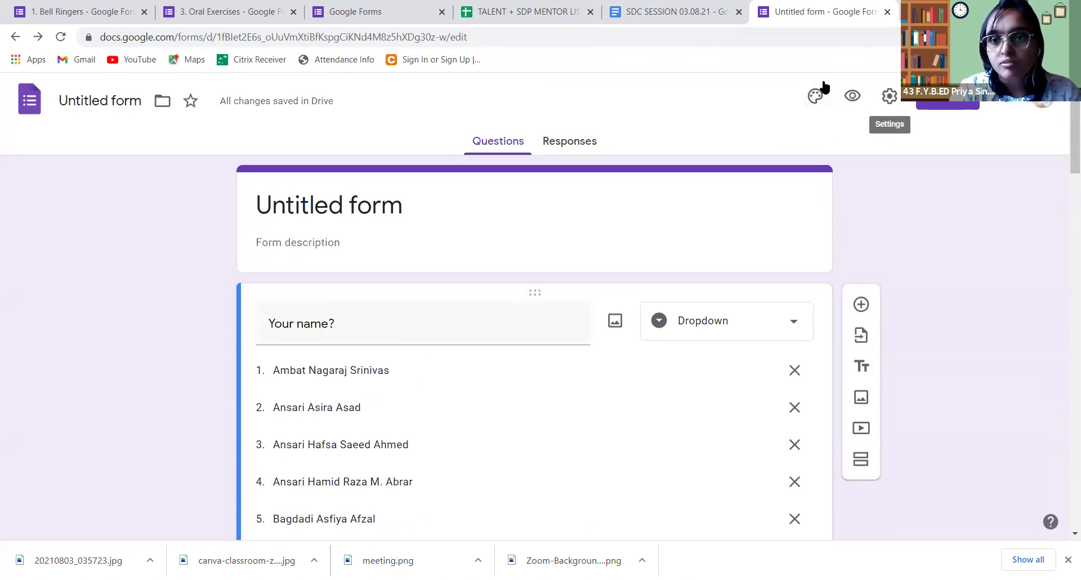
{"action": "left_click", "coordinate": [853, 96]}
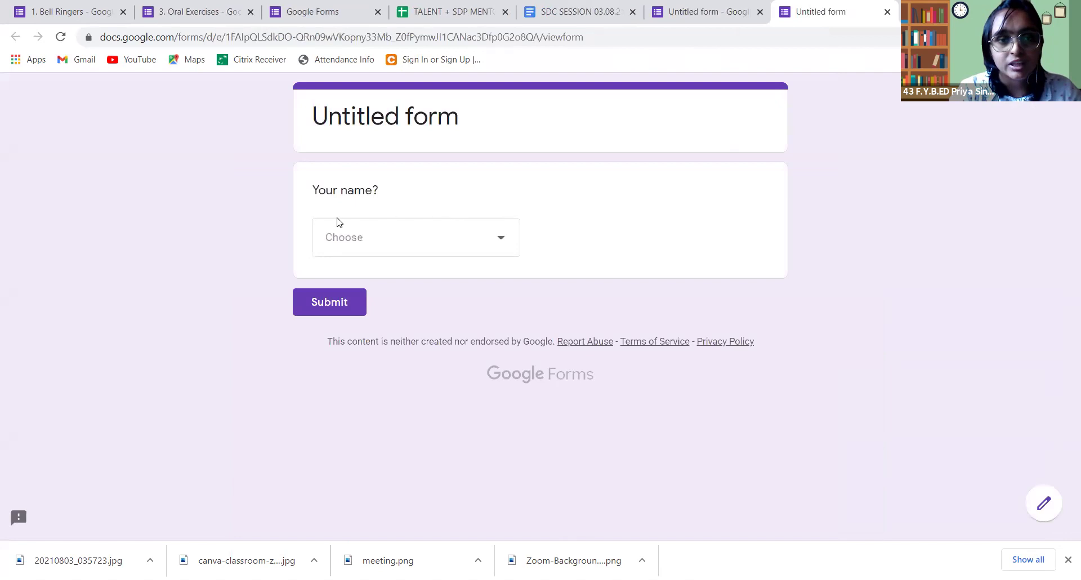
{"action": "left_click", "coordinate": [499, 242]}
{"action": "scroll", "coordinate": [499, 244], "scroll_direction": "down", "scroll_amount": 1}
{"action": "scroll", "coordinate": [499, 244], "scroll_direction": "down", "scroll_amount": 15}
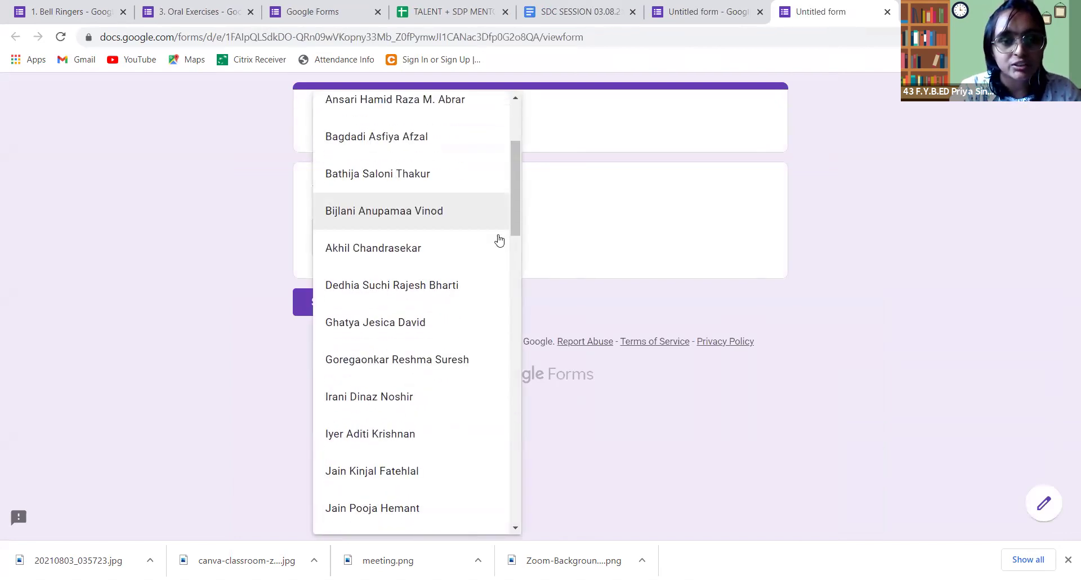
{"action": "scroll", "coordinate": [495, 239], "scroll_direction": "down", "scroll_amount": 13}
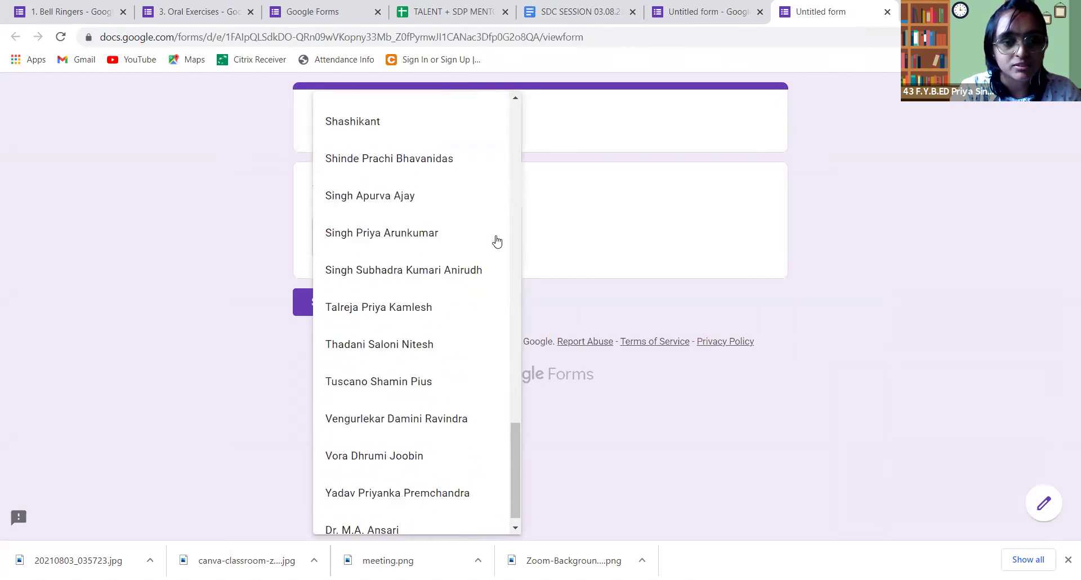
{"action": "left_click", "coordinate": [588, 237]}
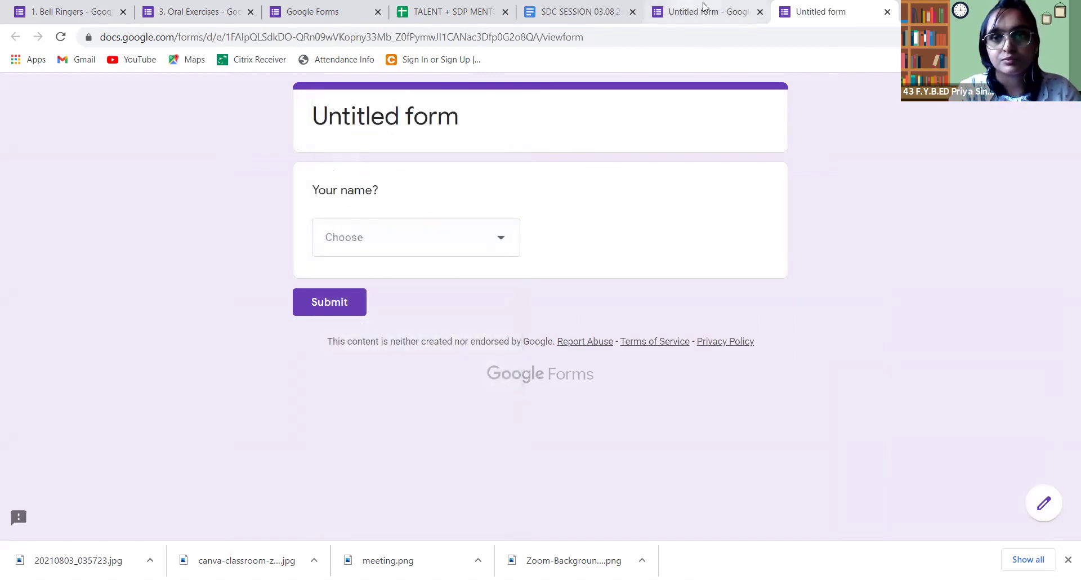
Step: Switch to the Bell Ringers form and examine its 'Ship of the Desert' and "Solve: 9+3-2" questions
{"action": "left_click", "coordinate": [703, 11]}
{"action": "left_click", "coordinate": [34, 9]}
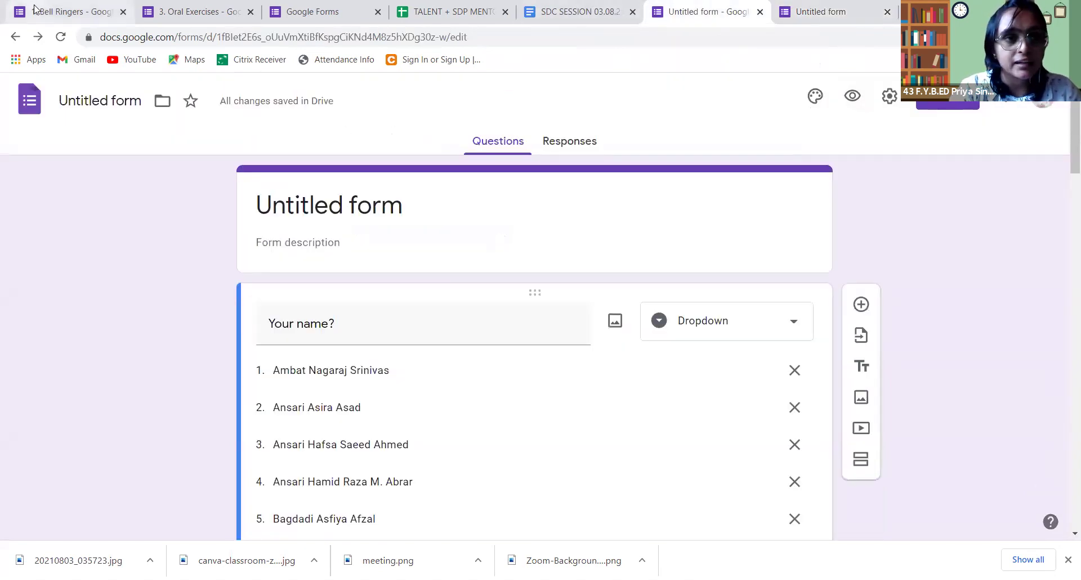
{"action": "scroll", "coordinate": [161, 189], "scroll_direction": "down", "scroll_amount": 14}
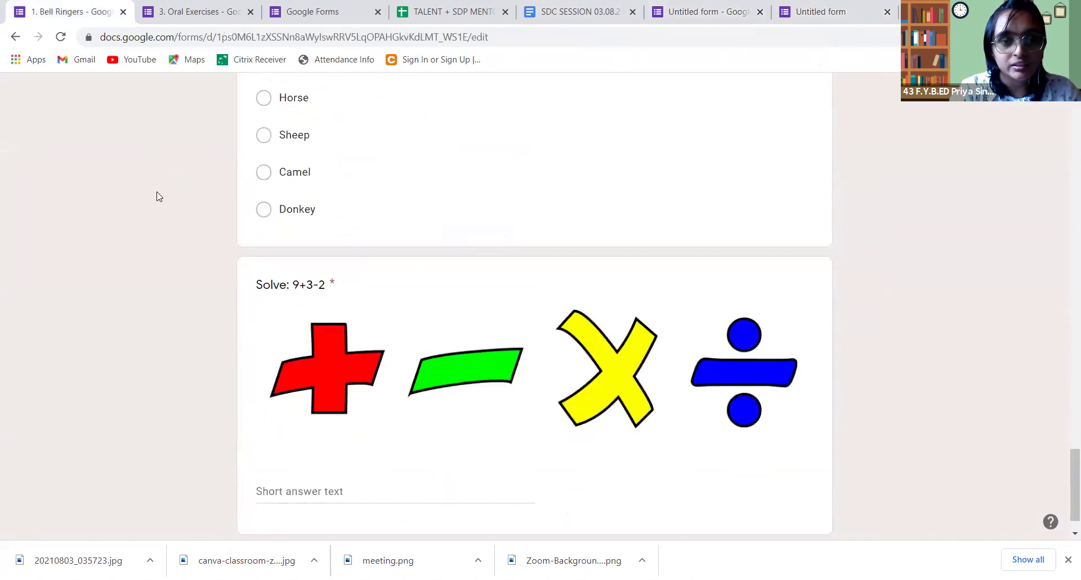
{"action": "scroll", "coordinate": [186, 197], "scroll_direction": "up", "scroll_amount": 2}
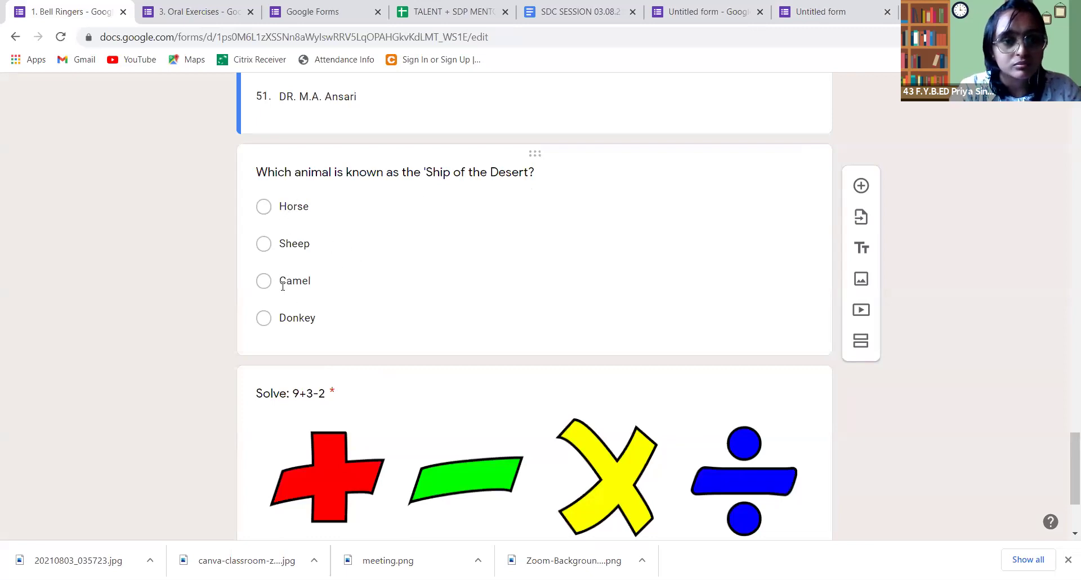
{"action": "scroll", "coordinate": [279, 284], "scroll_direction": "down", "scroll_amount": 1}
{"action": "scroll", "coordinate": [340, 276], "scroll_direction": "up", "scroll_amount": 4}
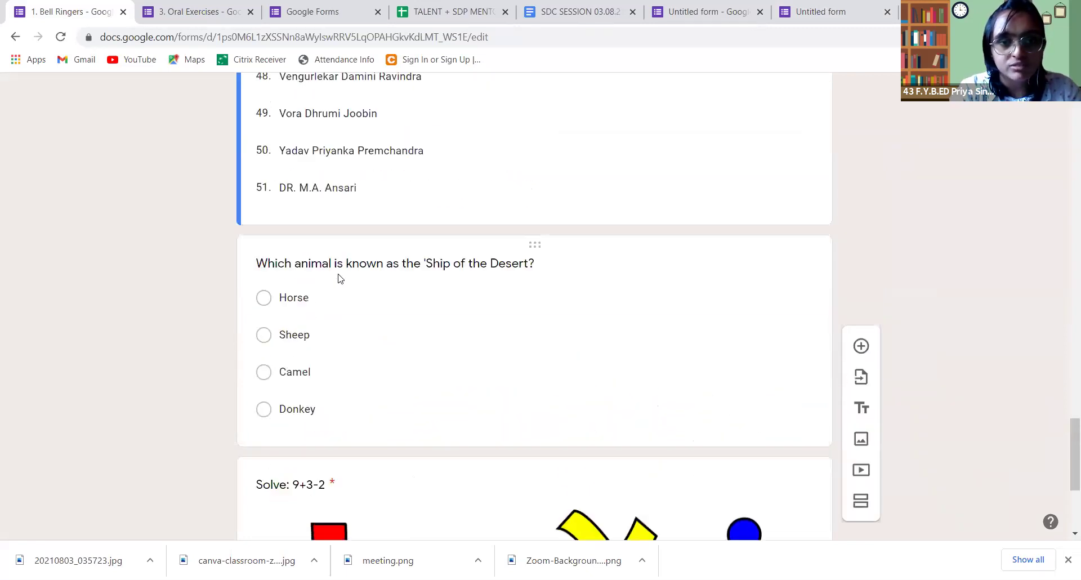
{"action": "scroll", "coordinate": [439, 313], "scroll_direction": "down", "scroll_amount": 1}
Step: Add a blank question below the 'Ship of the Desert' question and show its available question types
{"action": "left_click", "coordinate": [406, 317]}
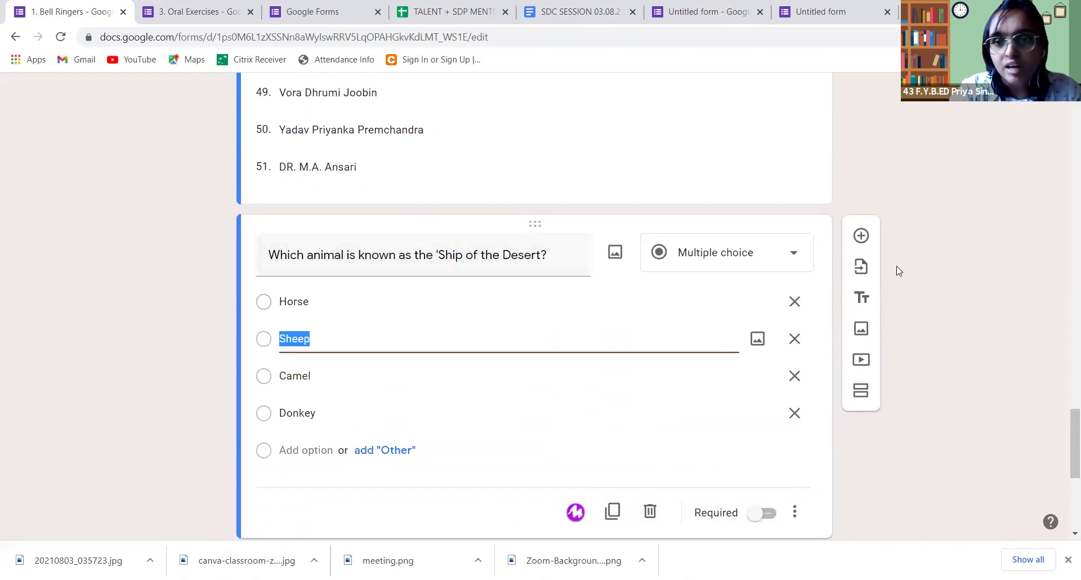
{"action": "left_click", "coordinate": [862, 237]}
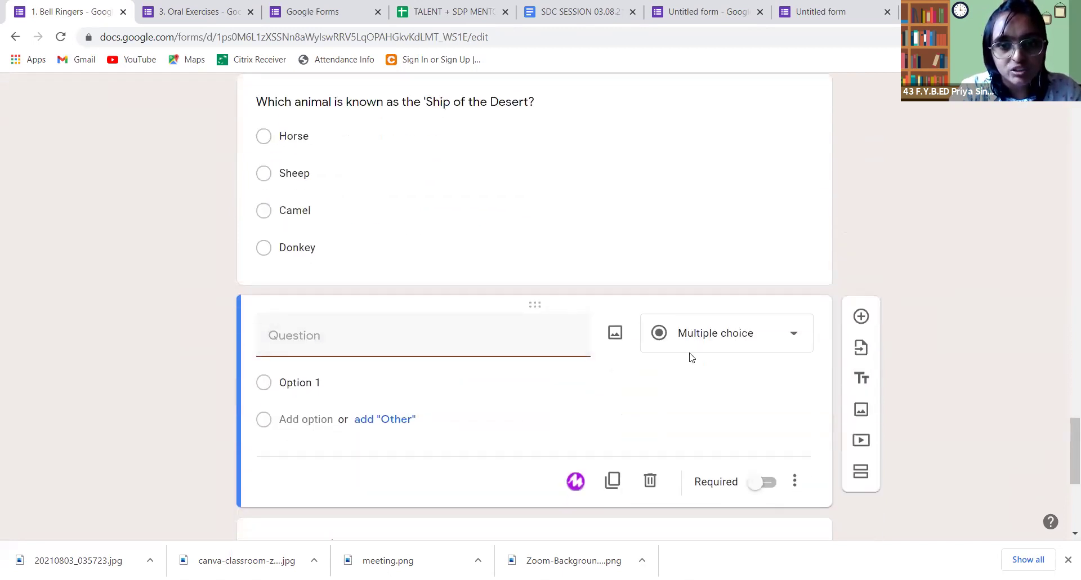
{"action": "left_click", "coordinate": [793, 337]}
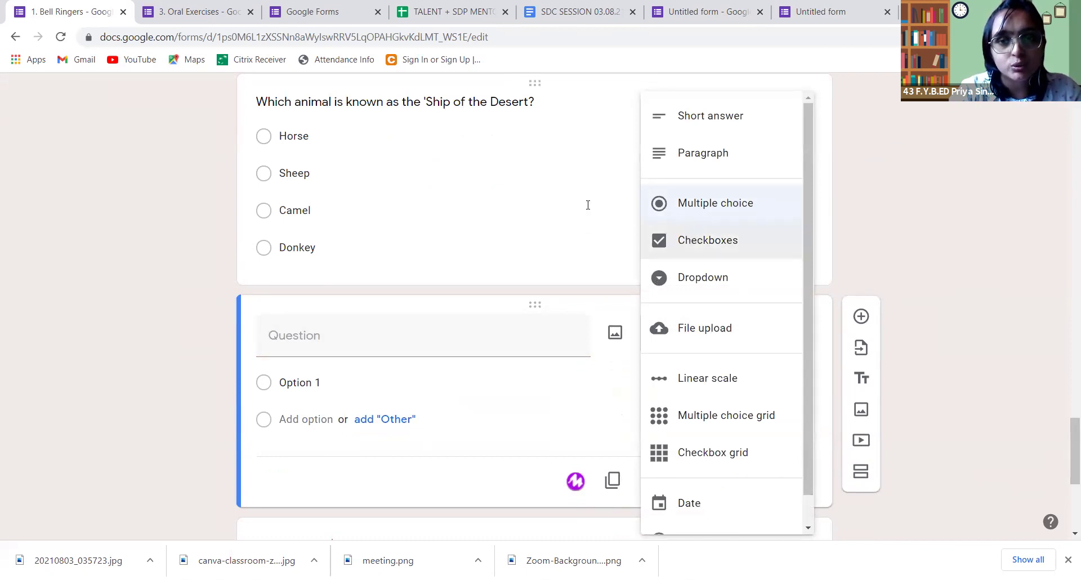
Step: Change the 'Ship of the Desert' question to Checkboxes and return it to Multiple choice
{"action": "left_click", "coordinate": [537, 85]}
{"action": "left_click", "coordinate": [771, 122]}
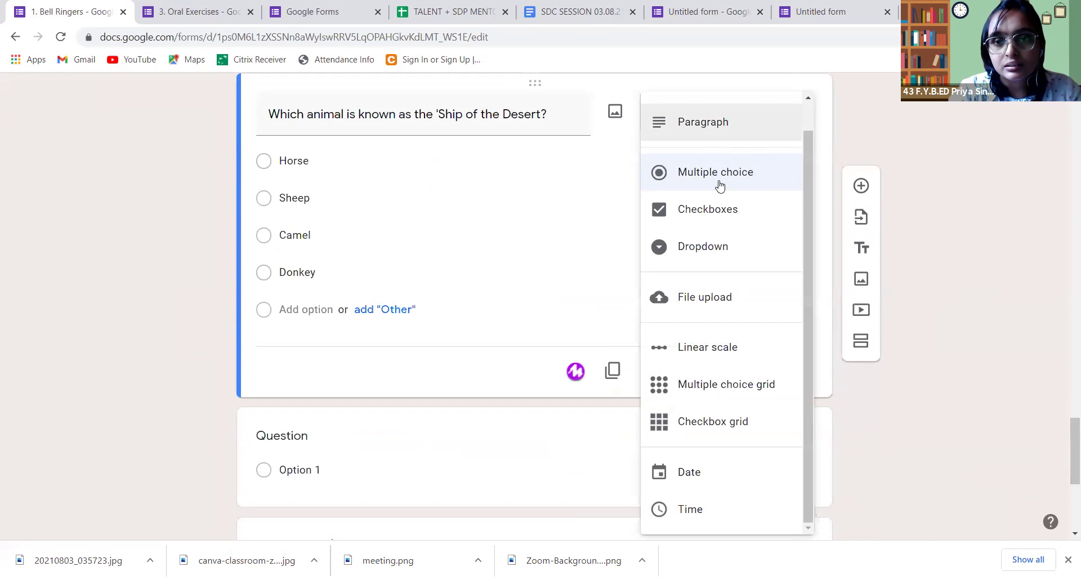
{"action": "left_click", "coordinate": [699, 219]}
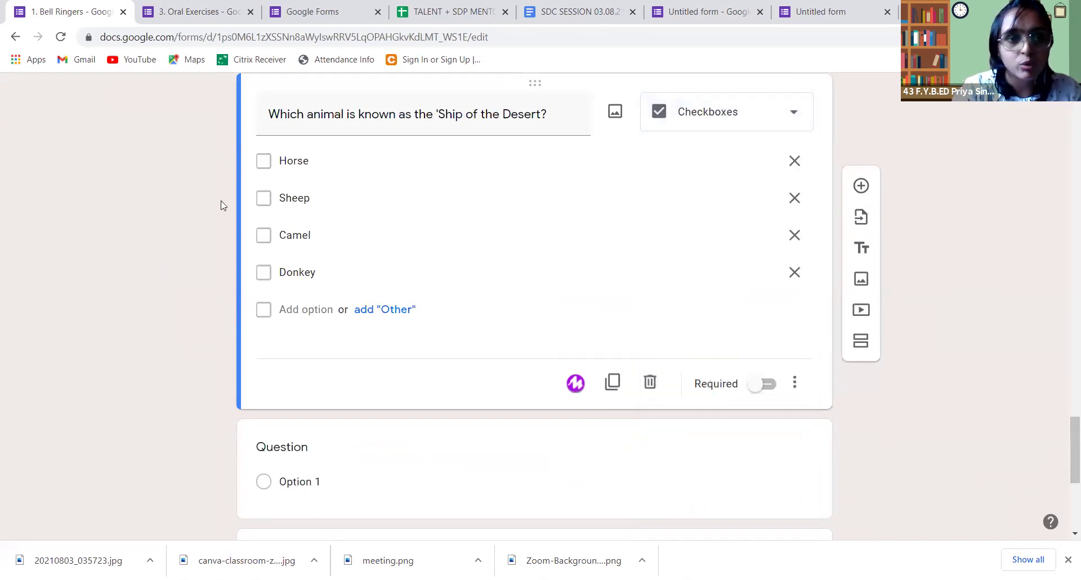
{"action": "double_click", "coordinate": [290, 161]}
{"action": "left_click", "coordinate": [262, 198]}
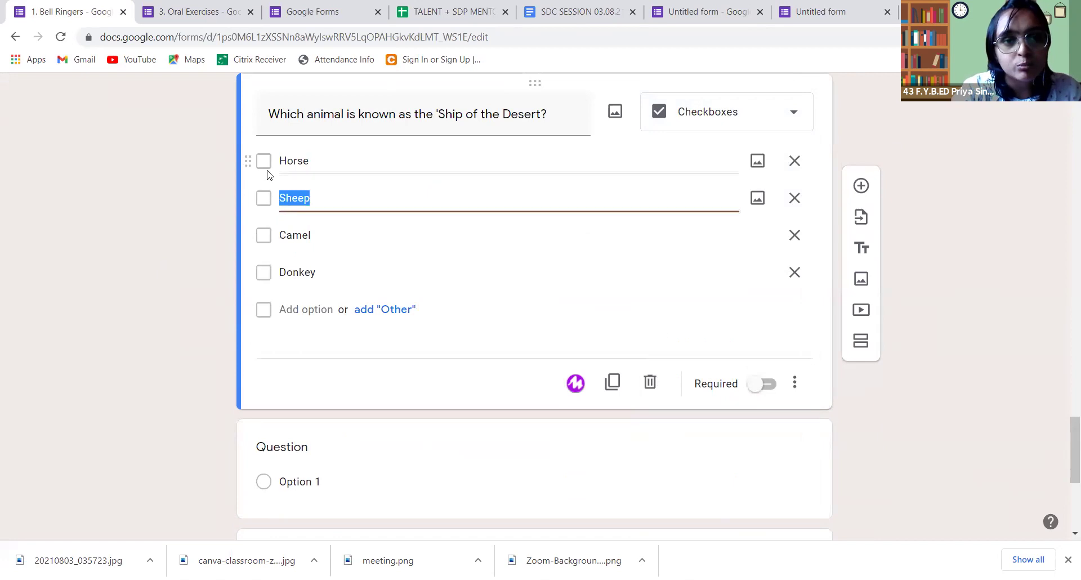
{"action": "left_click", "coordinate": [794, 119]}
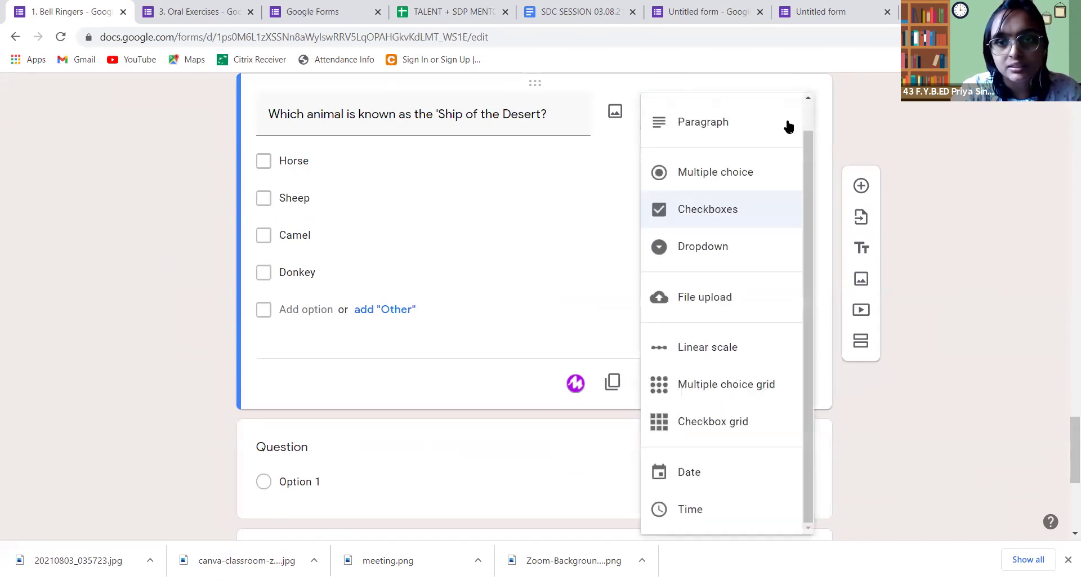
{"action": "left_click", "coordinate": [693, 185]}
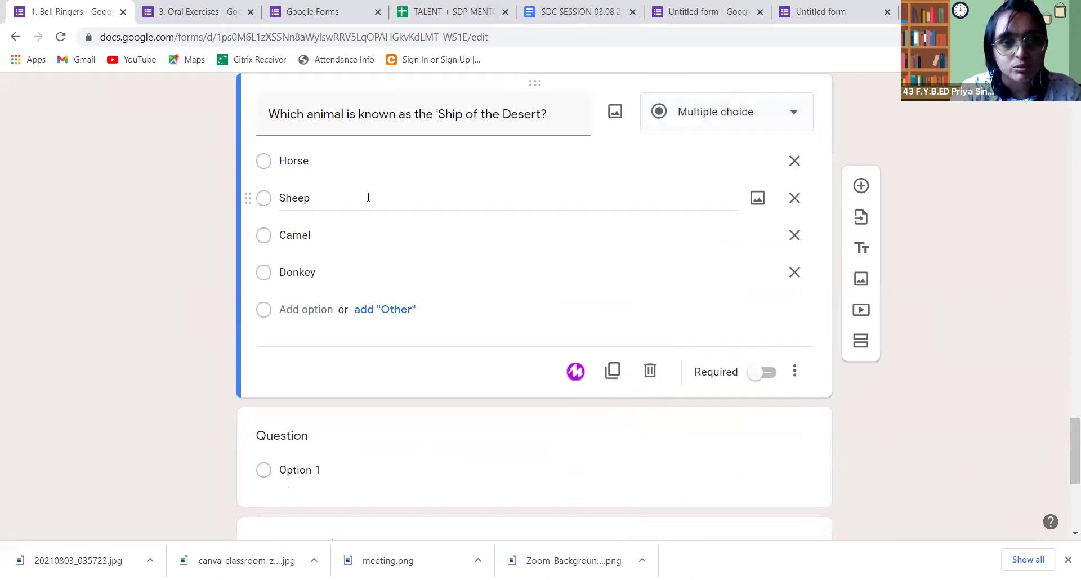
Step: Open the "Solve: 9+3-2" question for editing and go over its Required setting and Short answer type
{"action": "scroll", "coordinate": [401, 206], "scroll_direction": "down", "scroll_amount": 3}
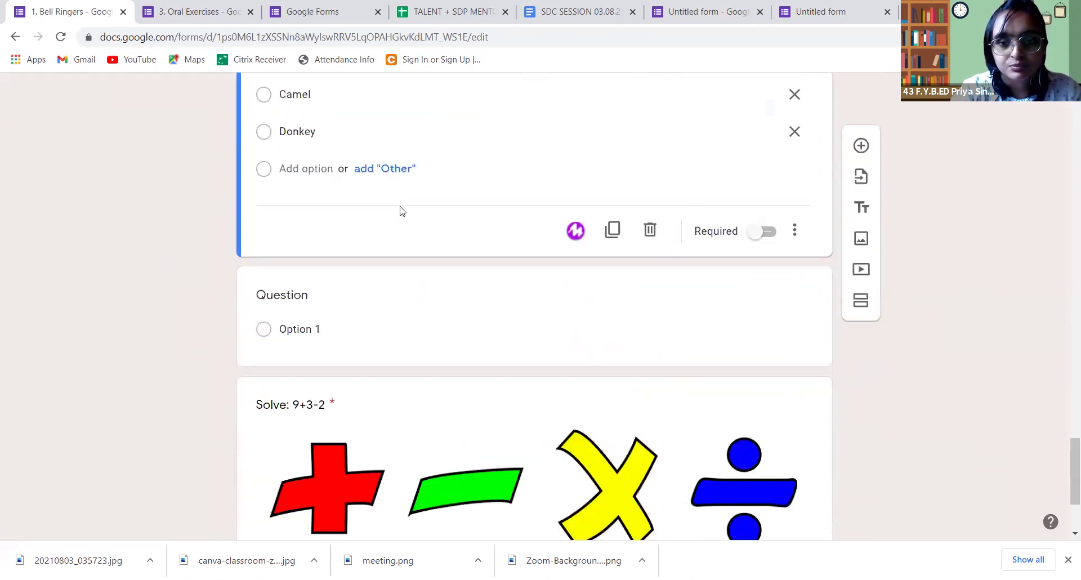
{"action": "scroll", "coordinate": [401, 213], "scroll_direction": "down", "scroll_amount": 3}
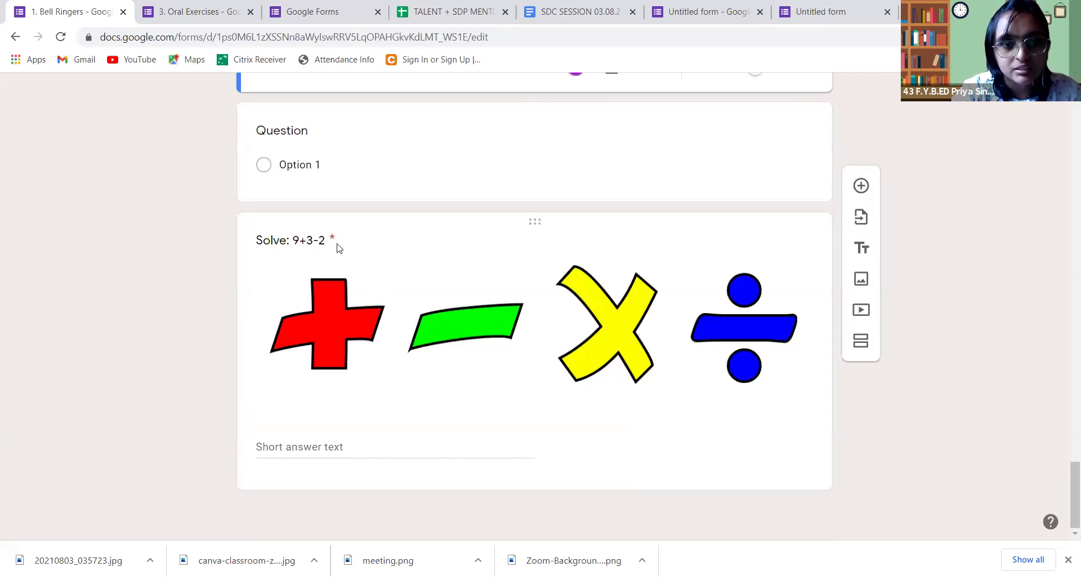
{"action": "left_click", "coordinate": [523, 395]}
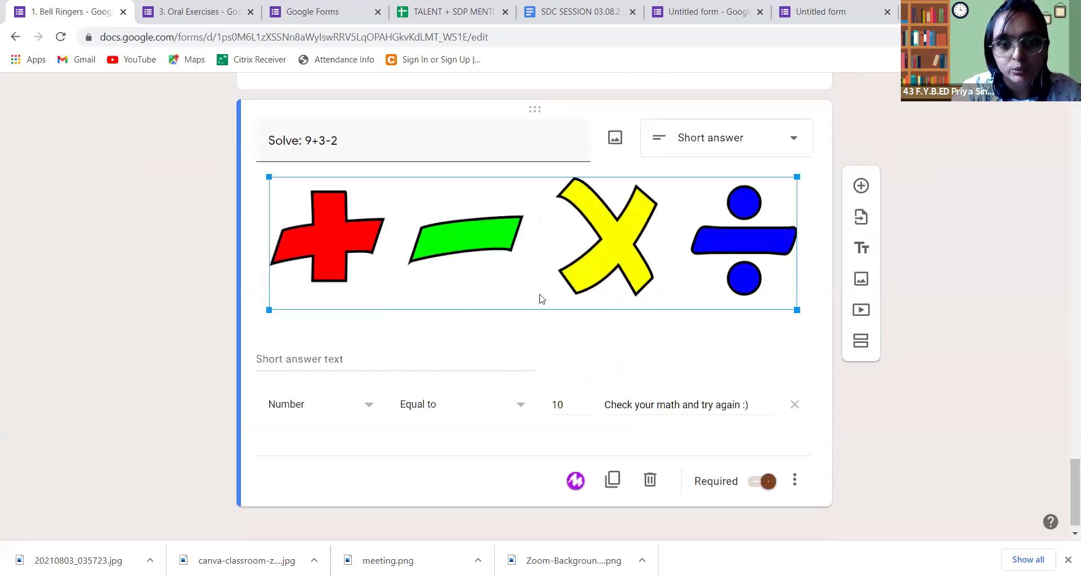
{"action": "left_click", "coordinate": [770, 480]}
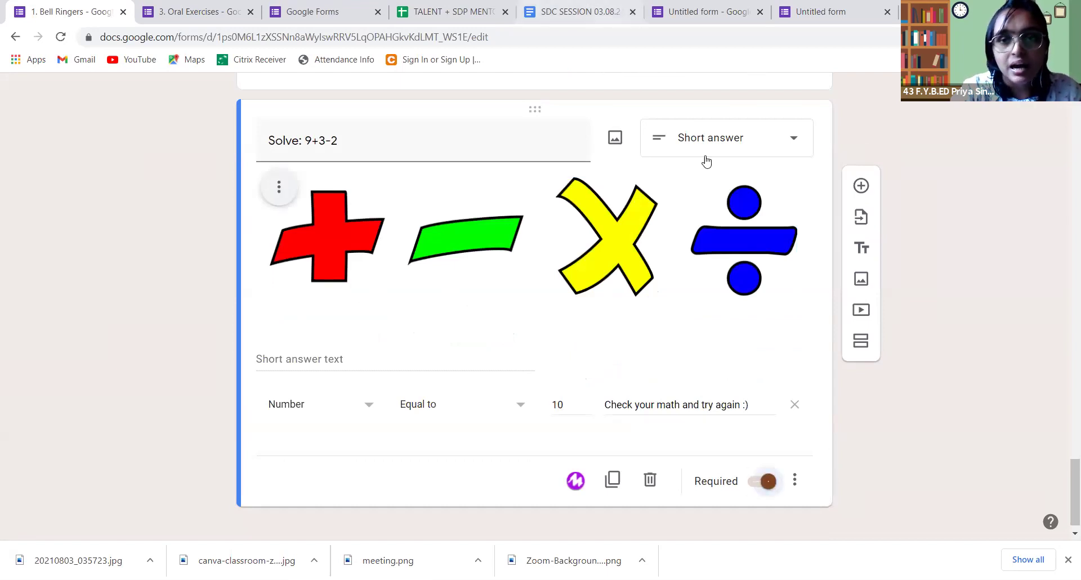
{"action": "scroll", "coordinate": [693, 208], "scroll_direction": "up", "scroll_amount": 3}
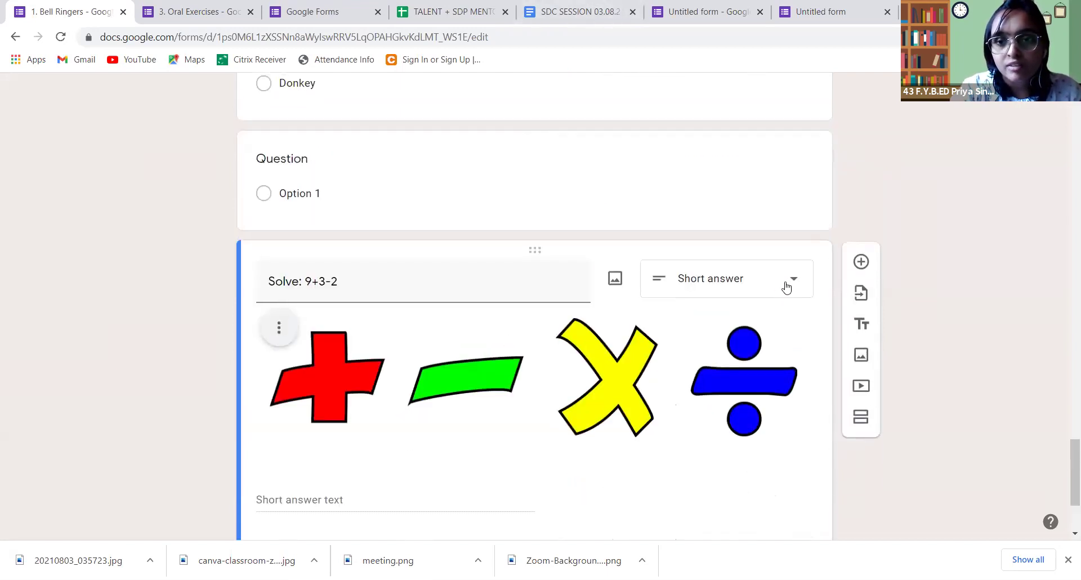
{"action": "left_click", "coordinate": [786, 285]}
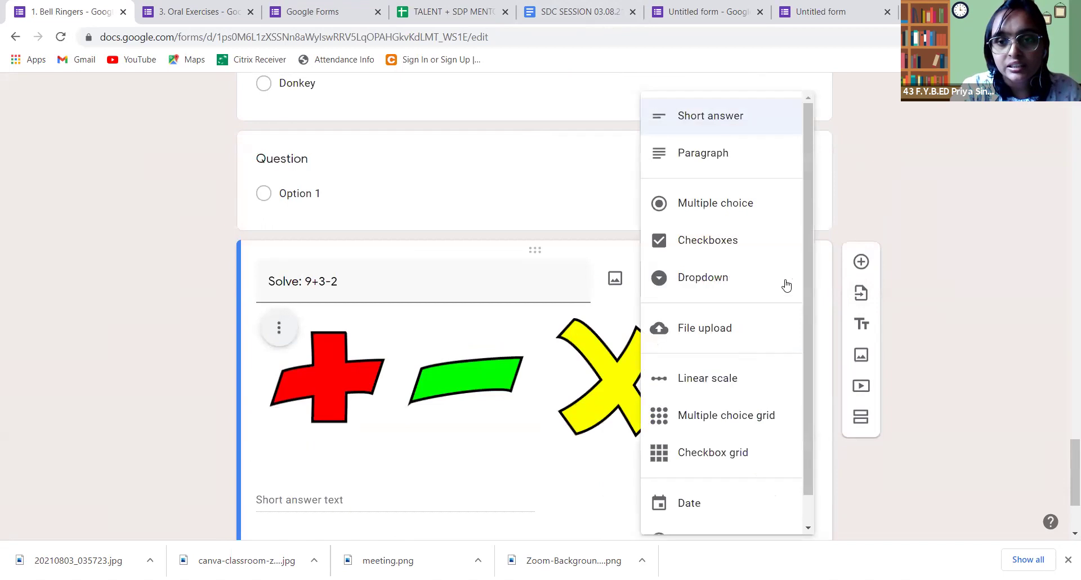
{"action": "left_click", "coordinate": [703, 118]}
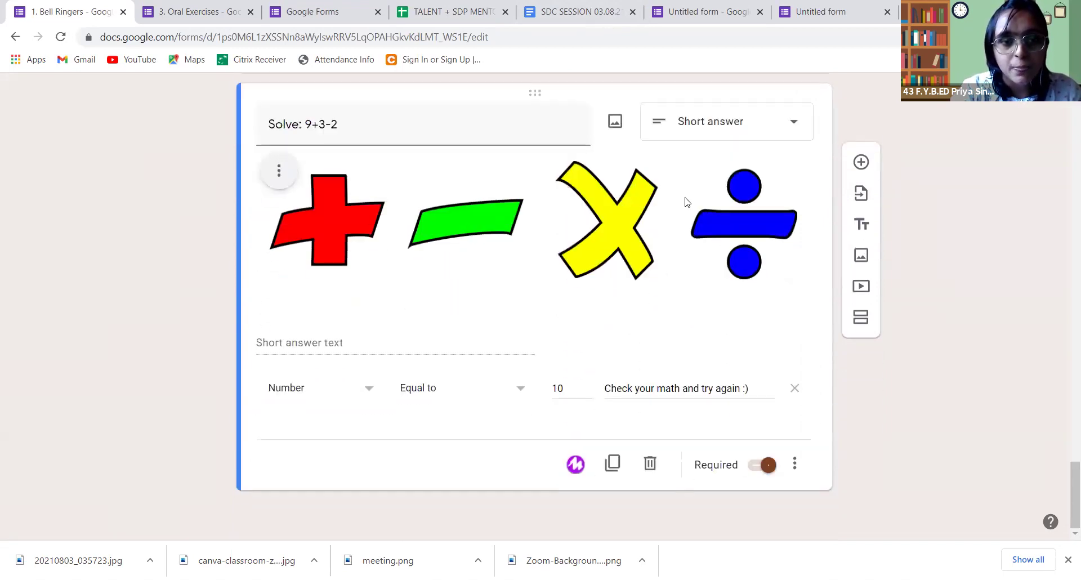
Step: Remove the existing response validation from the "Solve: 9+3-2" question and add a fresh one
{"action": "left_click", "coordinate": [794, 465]}
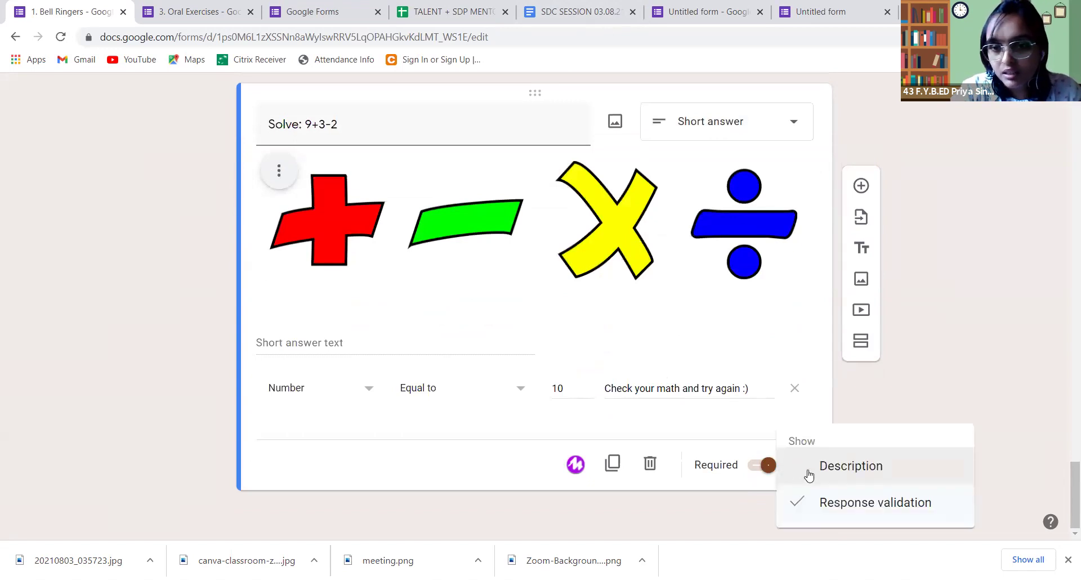
{"action": "left_click", "coordinate": [854, 506]}
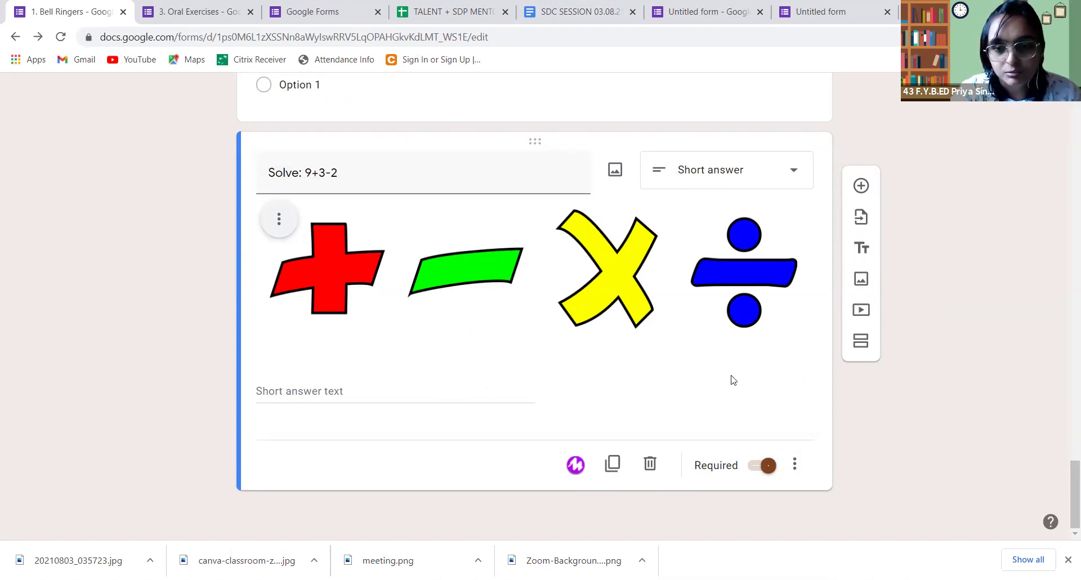
{"action": "left_click", "coordinate": [794, 465]}
{"action": "left_click", "coordinate": [822, 502]}
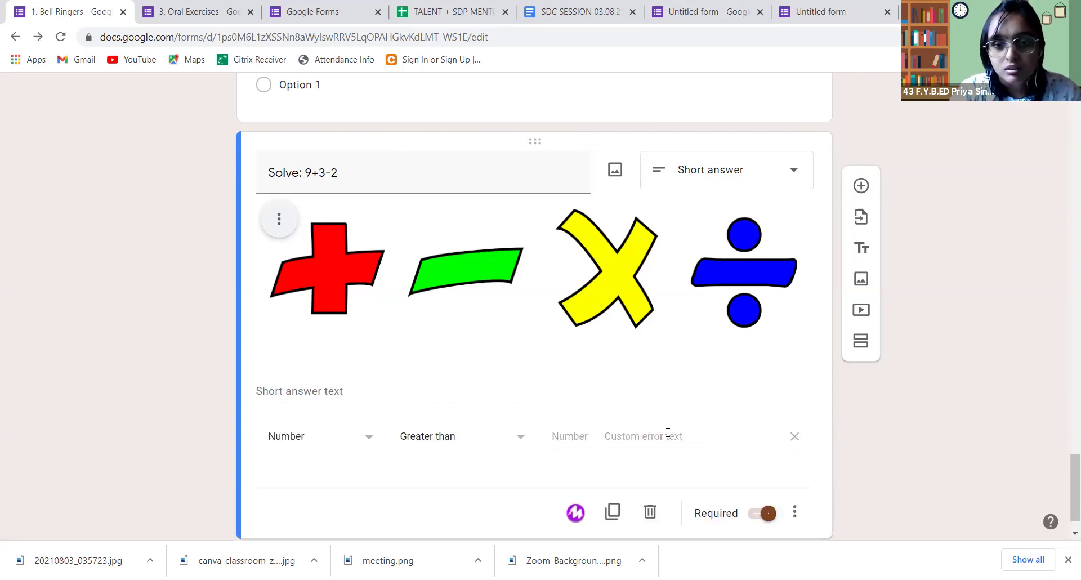
Step: Set the response validation of the "Solve: 9+3-2" question to Number with the condition Equal to
{"action": "left_click", "coordinate": [366, 438]}
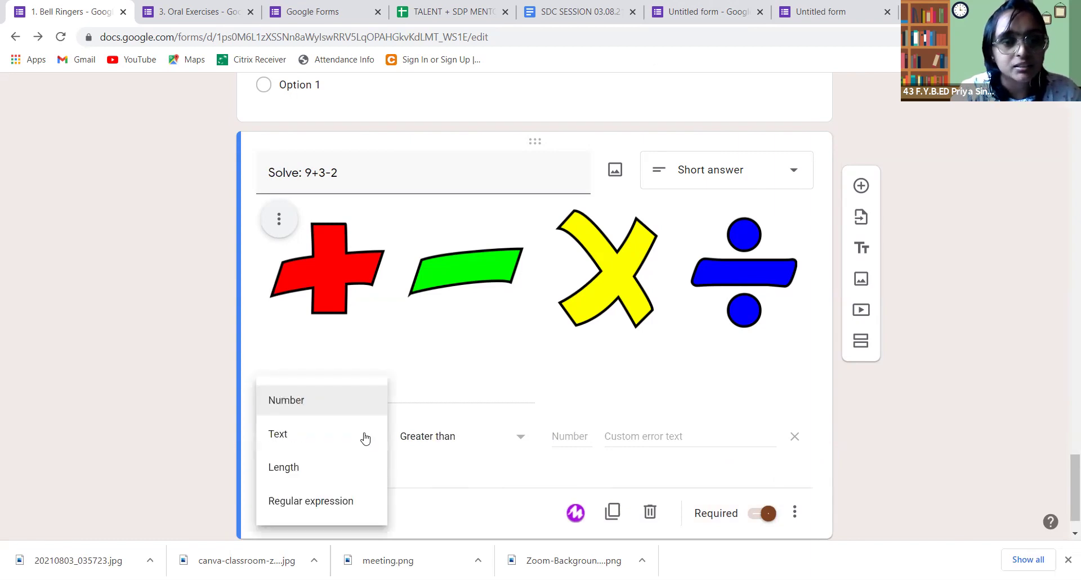
{"action": "scroll", "coordinate": [361, 427], "scroll_direction": "down", "scroll_amount": 1}
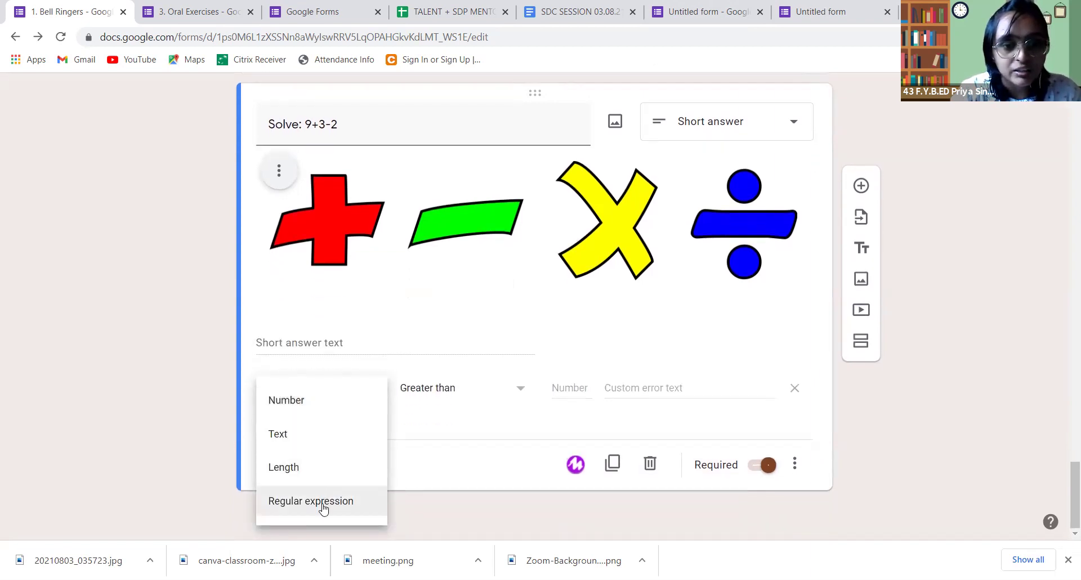
{"action": "left_click", "coordinate": [325, 417]}
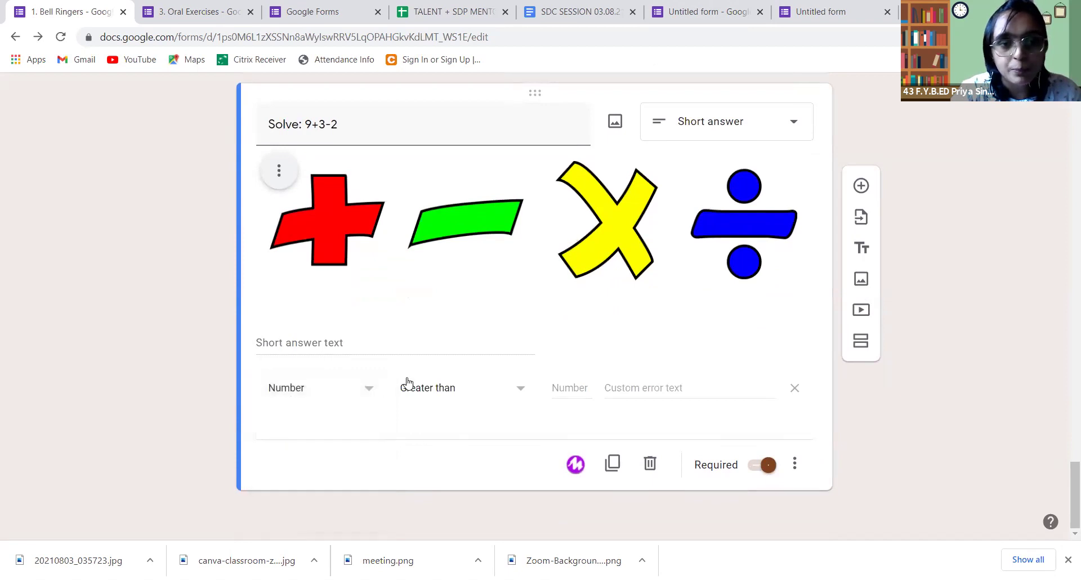
{"action": "left_click", "coordinate": [454, 389]}
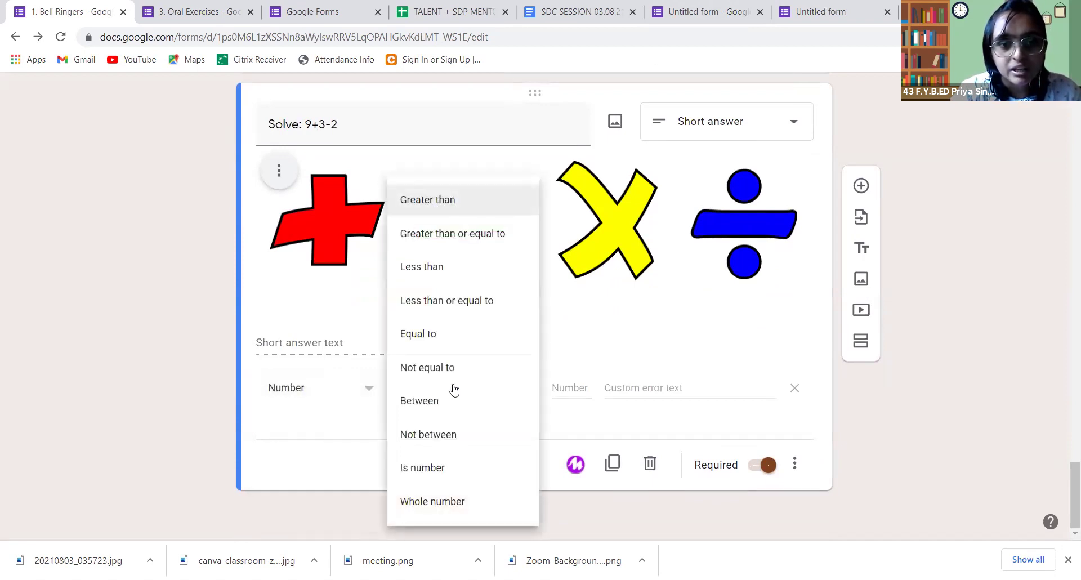
{"action": "left_click", "coordinate": [430, 335]}
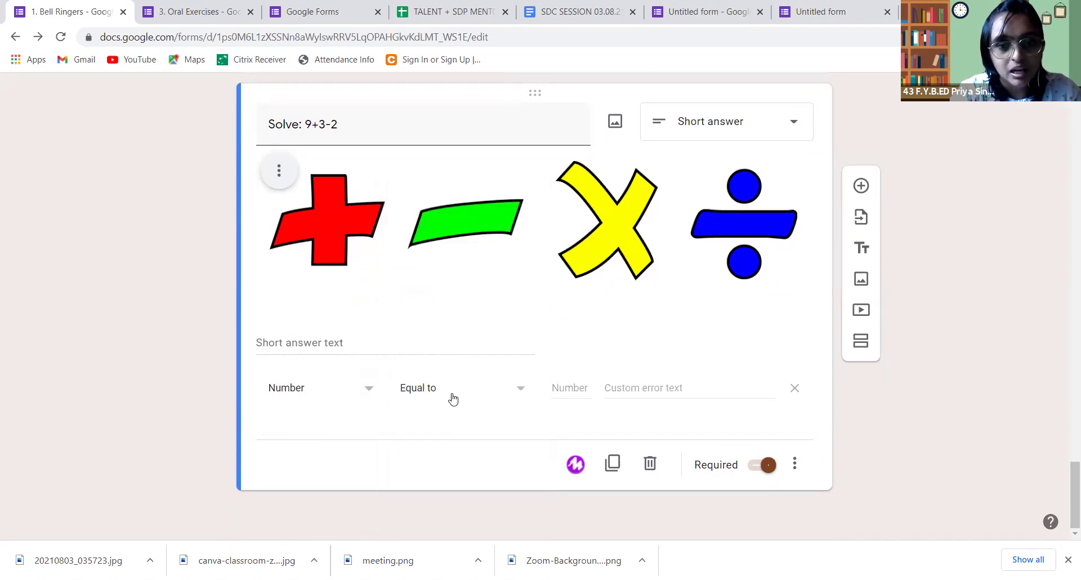
Step: Enter 10 as the number the answer to "Solve: 9+3-2" must equal
{"action": "left_click", "coordinate": [567, 388]}
{"action": "scroll", "coordinate": [318, 304], "scroll_direction": "up", "scroll_amount": 3}
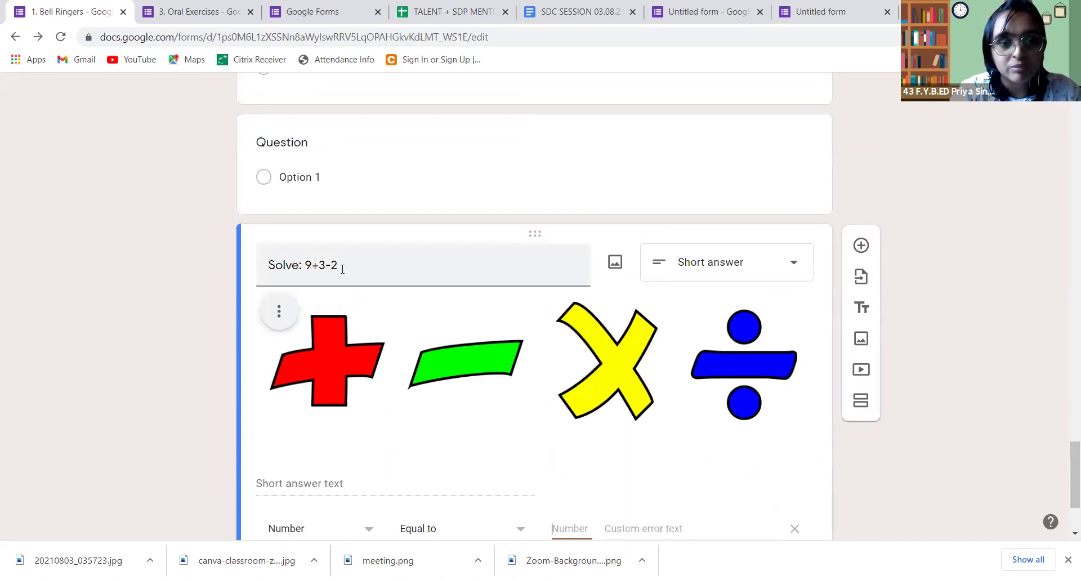
{"action": "scroll", "coordinate": [475, 371], "scroll_direction": "down", "scroll_amount": 3}
{"action": "type", "text": "10"}
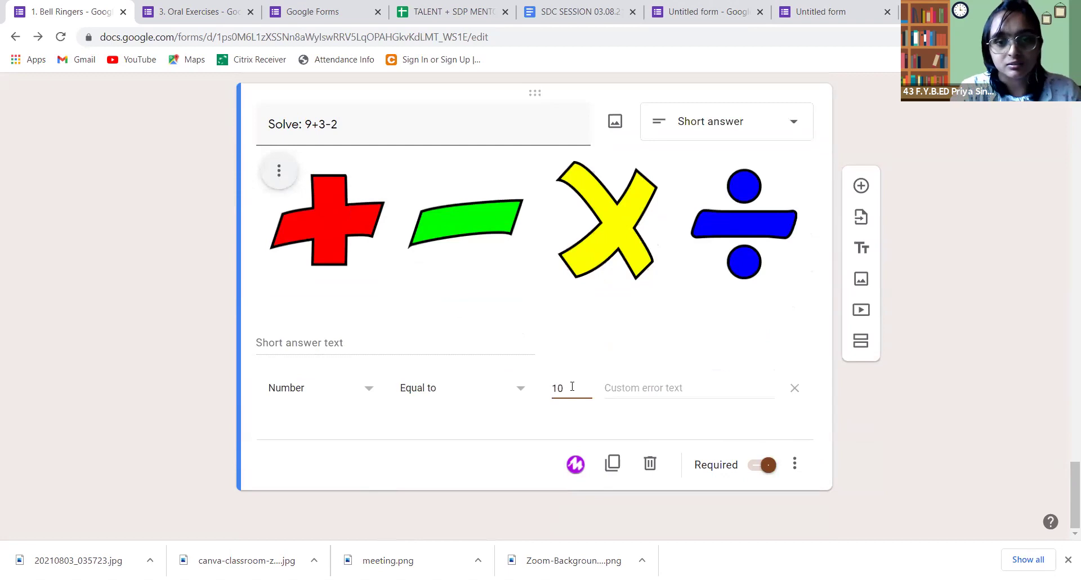
Step: Add the custom error text "Check your math and try again." to the response validation of the "Solve: 9+3-2" question
{"action": "left_click", "coordinate": [645, 389]}
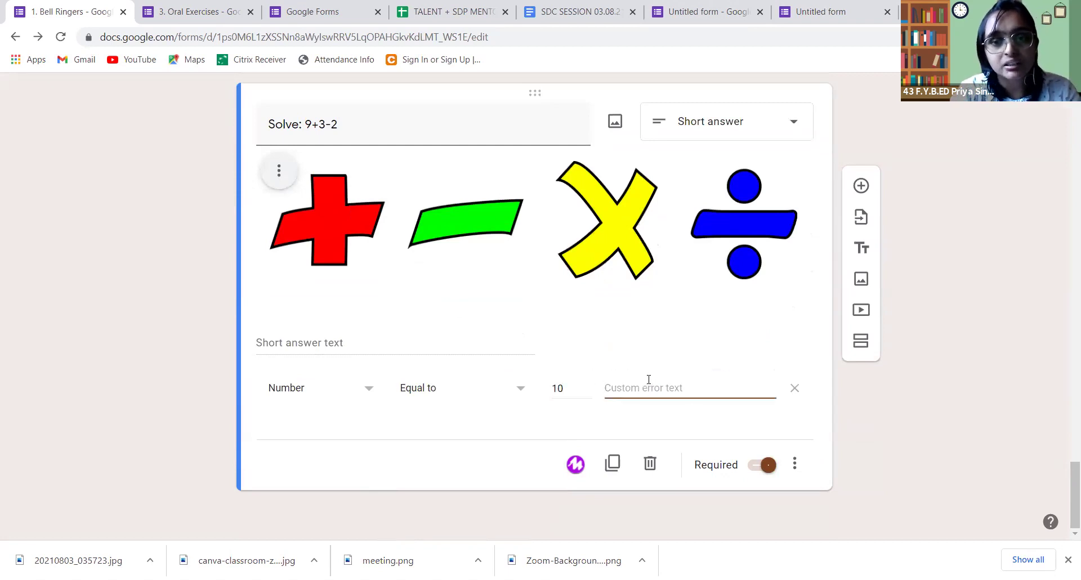
{"action": "type", "text": "Check you"}
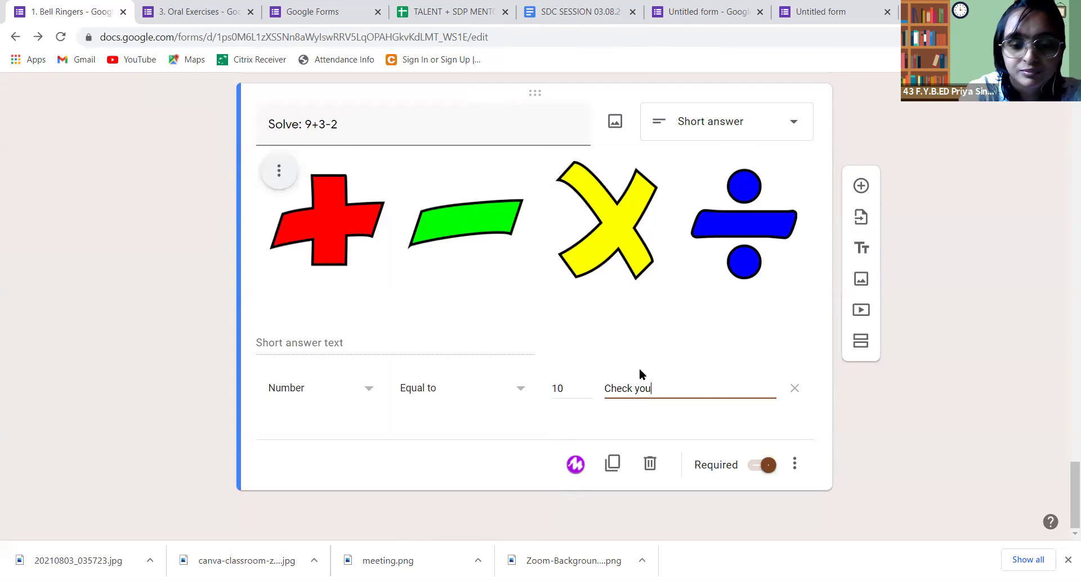
{"action": "type", "text": "r math "}
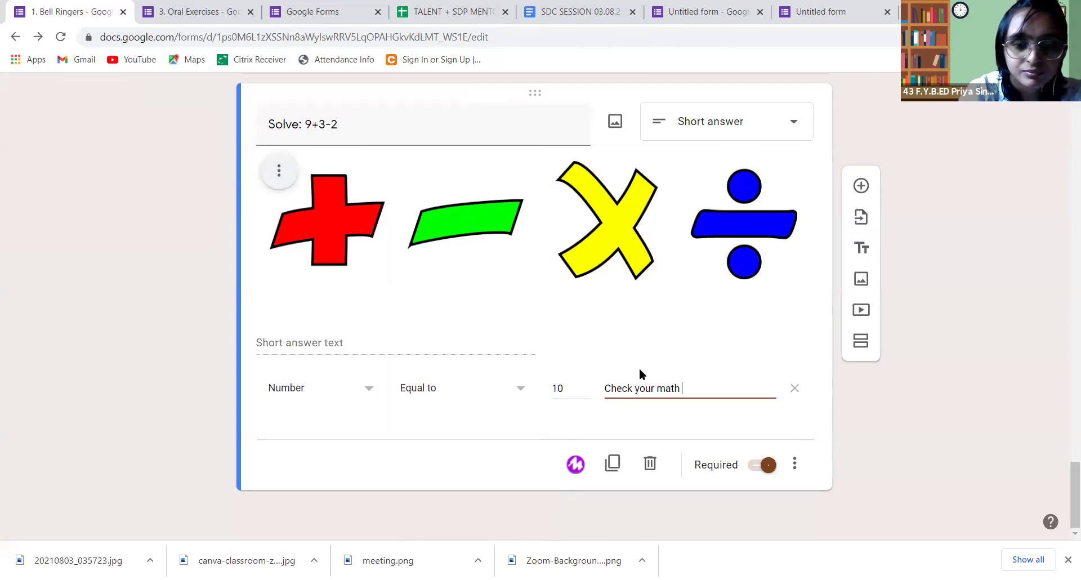
{"action": "type", "text": "and tr"}
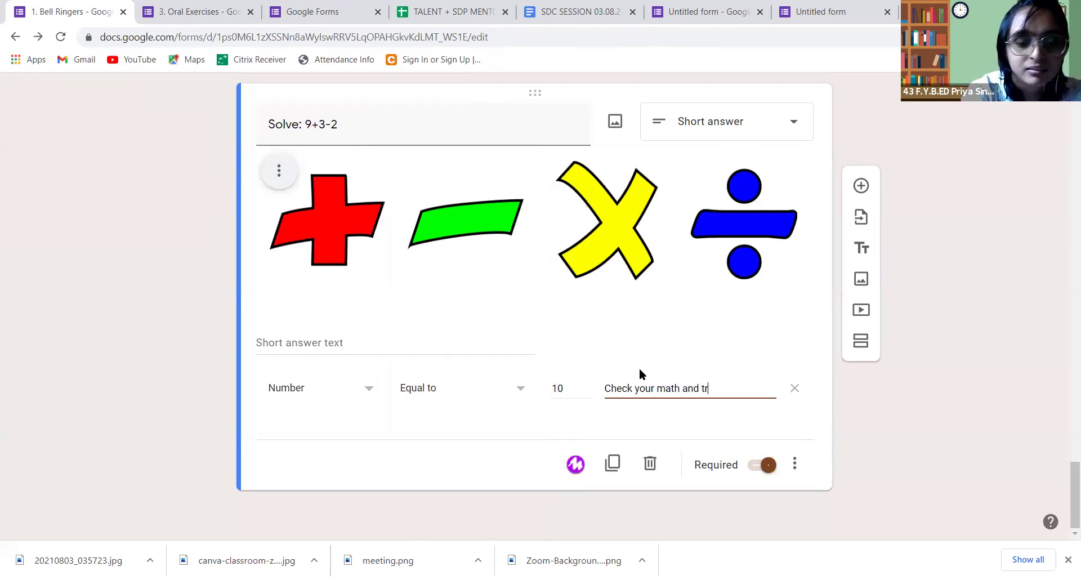
{"action": "type", "text": "y again."}
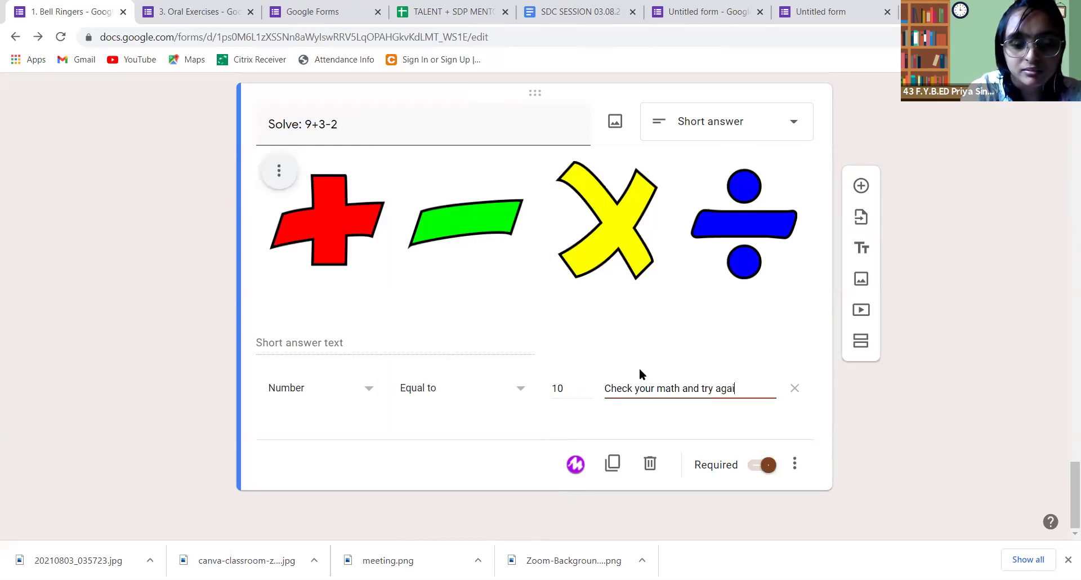
{"action": "left_click", "coordinate": [751, 409]}
Step: Open the respondent preview of the Bell Ringers form
{"action": "scroll", "coordinate": [649, 354], "scroll_direction": "up", "scroll_amount": 15}
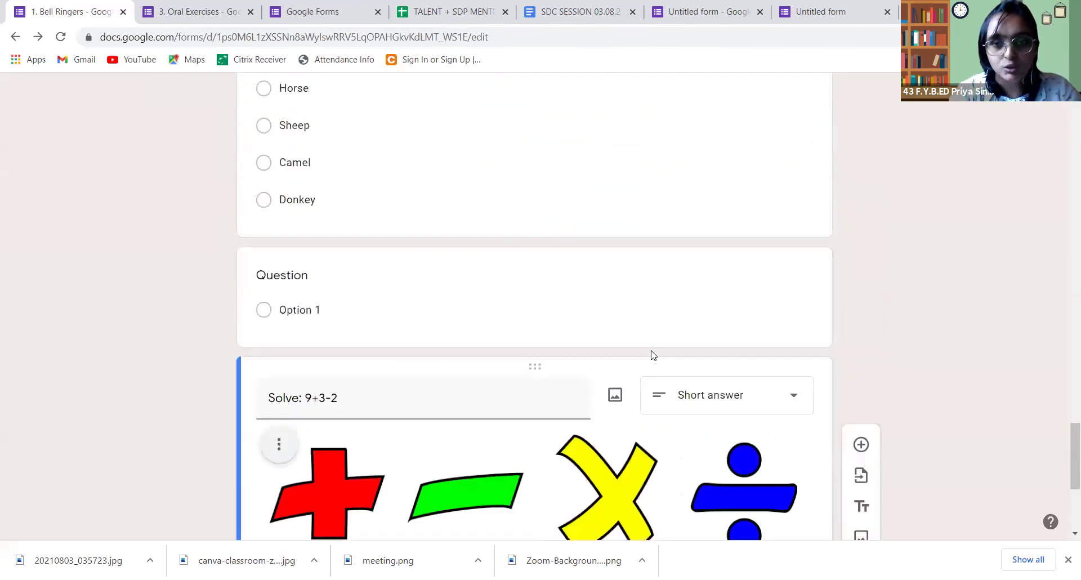
{"action": "scroll", "coordinate": [656, 343], "scroll_direction": "down", "scroll_amount": 4}
{"action": "scroll", "coordinate": [656, 345], "scroll_direction": "up", "scroll_amount": 20}
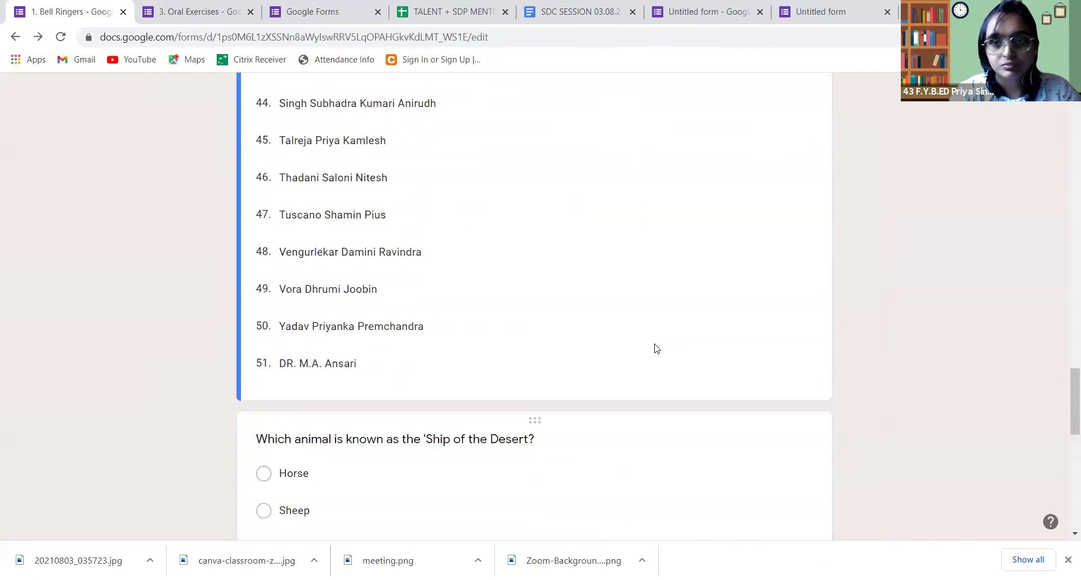
{"action": "scroll", "coordinate": [656, 346], "scroll_direction": "up", "scroll_amount": 10}
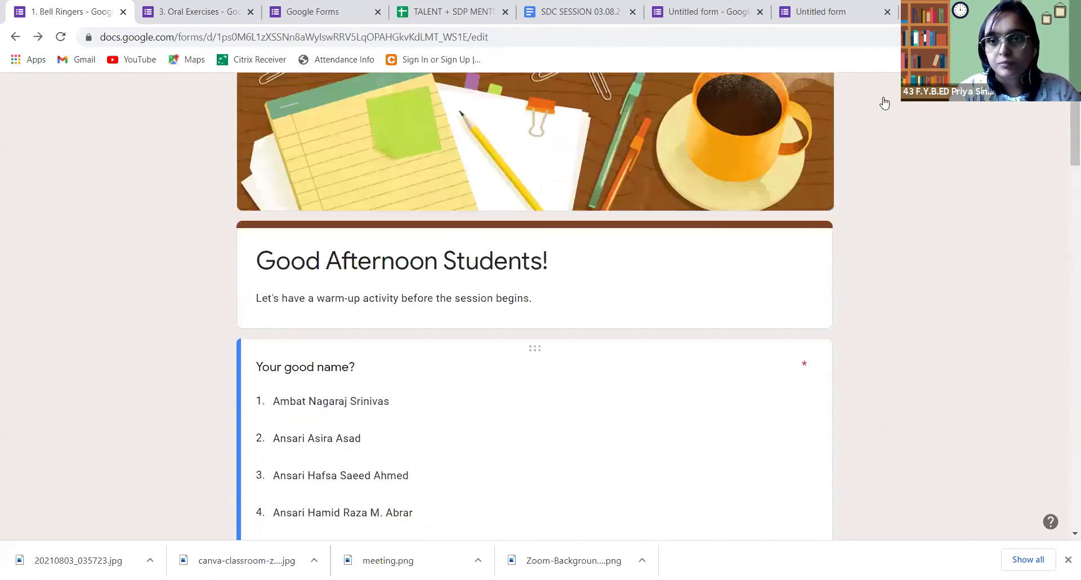
{"action": "left_click", "coordinate": [859, 101]}
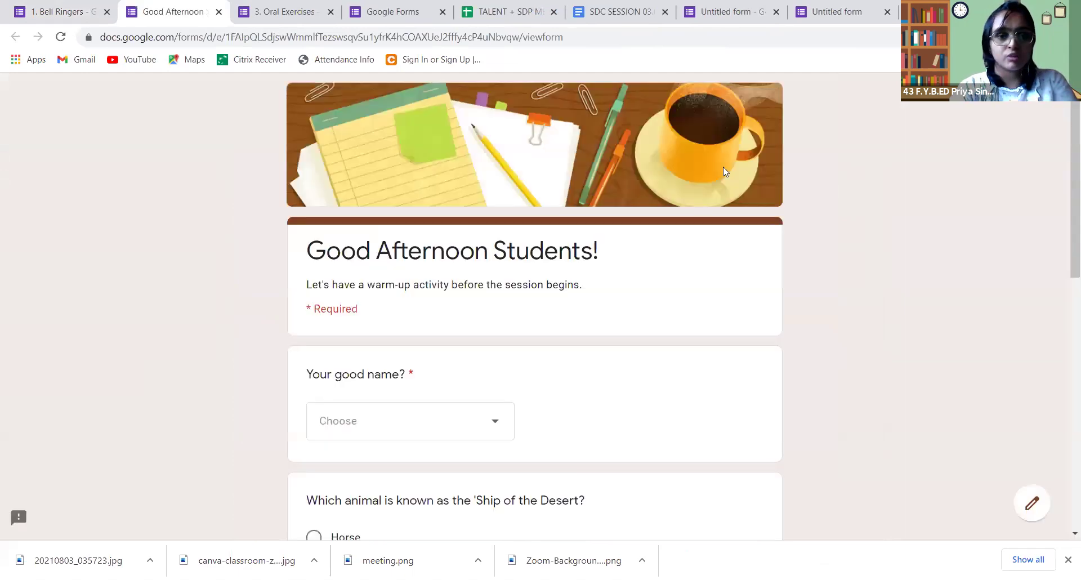
Step: Choose the respondent's full name in the "Your good name?" dropdown of the previewed form
{"action": "scroll", "coordinate": [597, 258], "scroll_direction": "down", "scroll_amount": 5}
{"action": "left_click", "coordinate": [500, 145]}
{"action": "scroll", "coordinate": [496, 163], "scroll_direction": "down", "scroll_amount": 10}
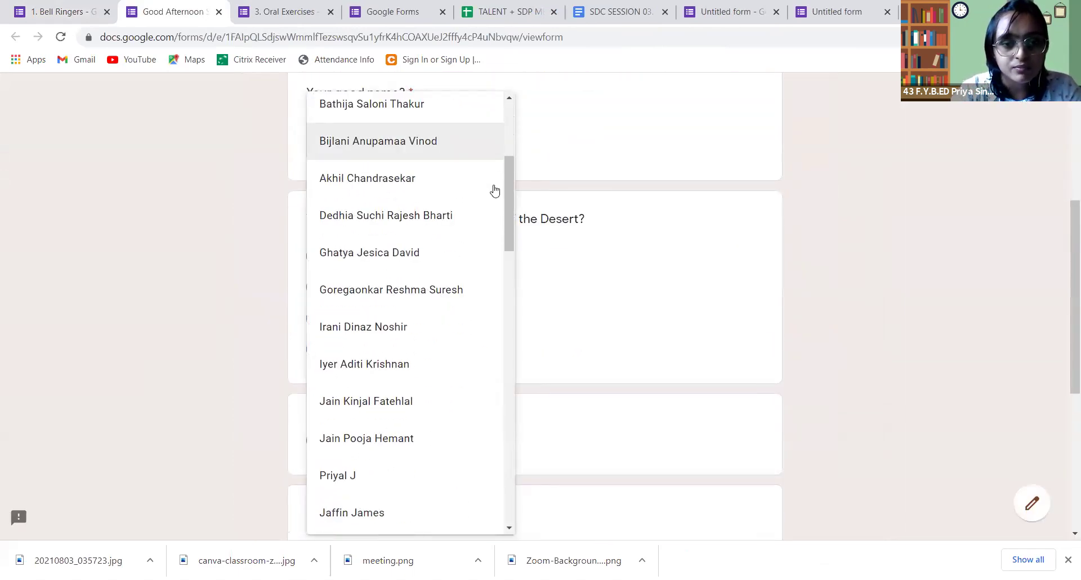
{"action": "scroll", "coordinate": [483, 236], "scroll_direction": "down", "scroll_amount": 12}
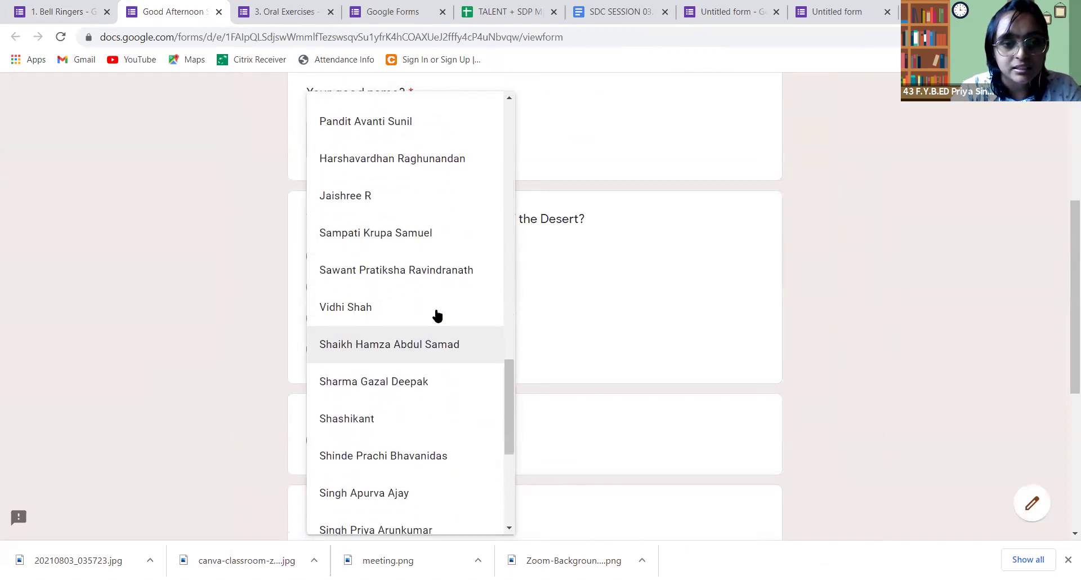
{"action": "scroll", "coordinate": [415, 309], "scroll_direction": "down", "scroll_amount": 3}
{"action": "left_click", "coordinate": [414, 312]}
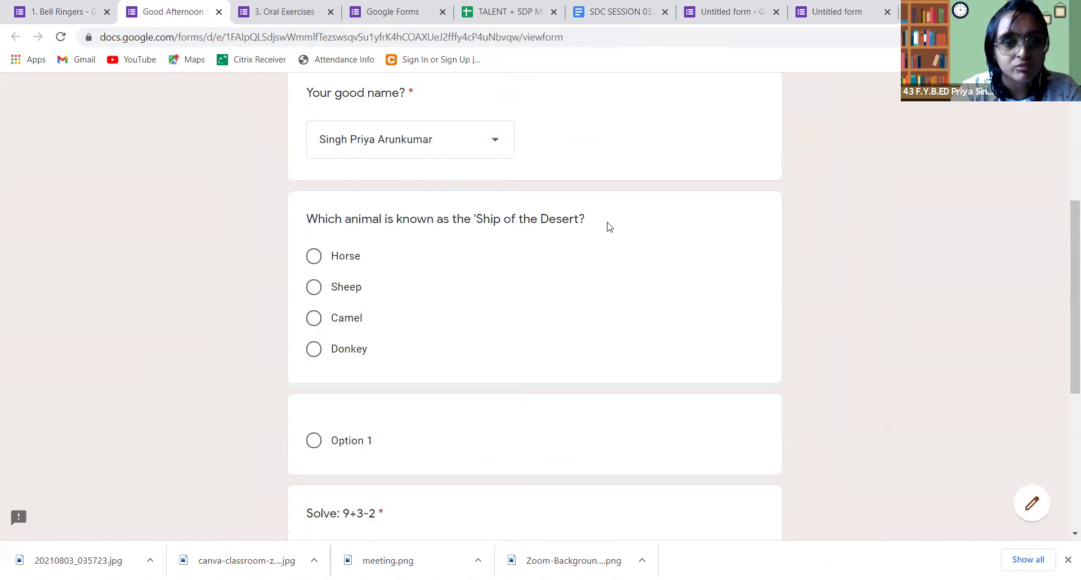
Step: Answer the 'Ship of the Desert' question with Sheep
{"action": "left_click", "coordinate": [314, 288]}
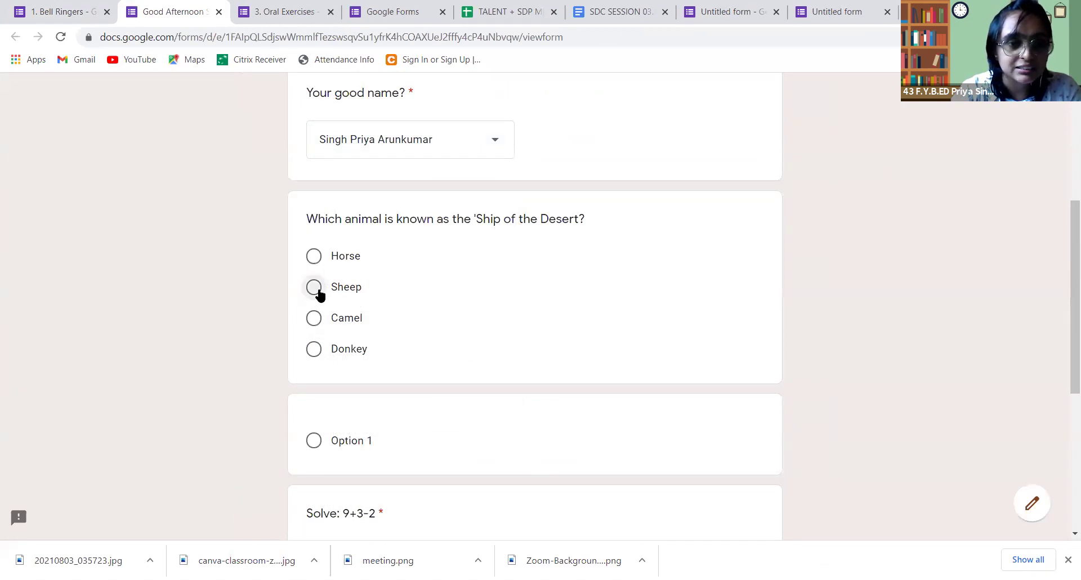
{"action": "scroll", "coordinate": [395, 300], "scroll_direction": "down", "scroll_amount": 4}
{"action": "scroll", "coordinate": [396, 301], "scroll_direction": "down", "scroll_amount": 3}
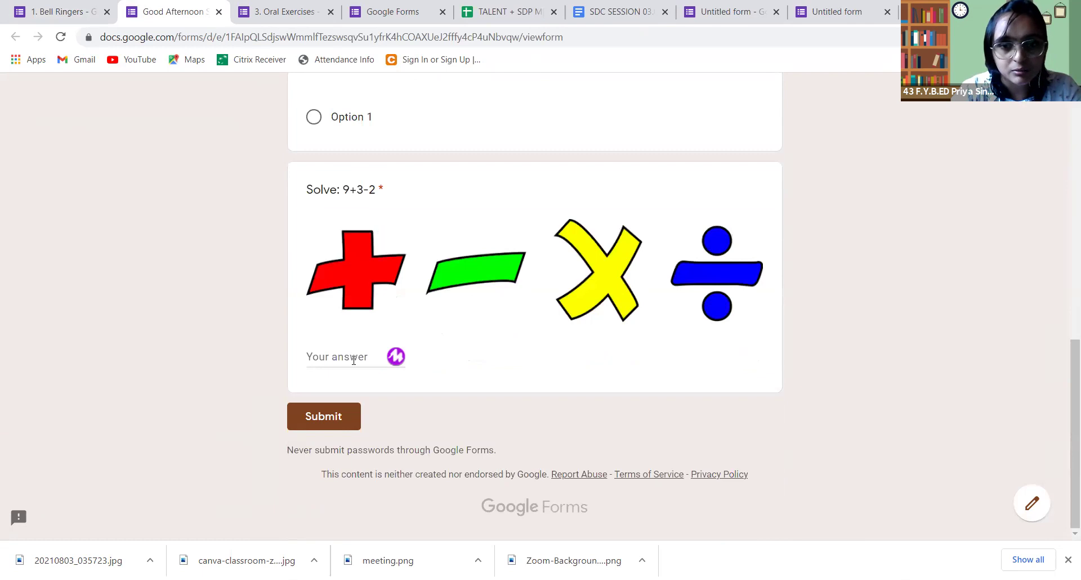
Step: Try to submit the form with 4 as the answer to "Solve: 9+3-2" to test the response validation
{"action": "left_click", "coordinate": [355, 359]}
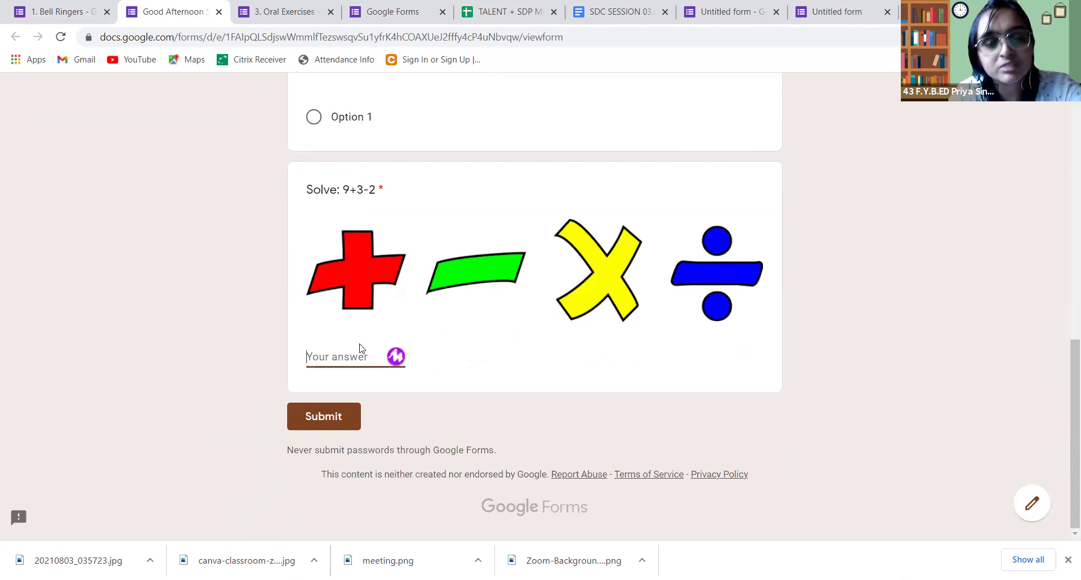
{"action": "type", "text": "4"}
{"action": "left_click", "coordinate": [319, 405]}
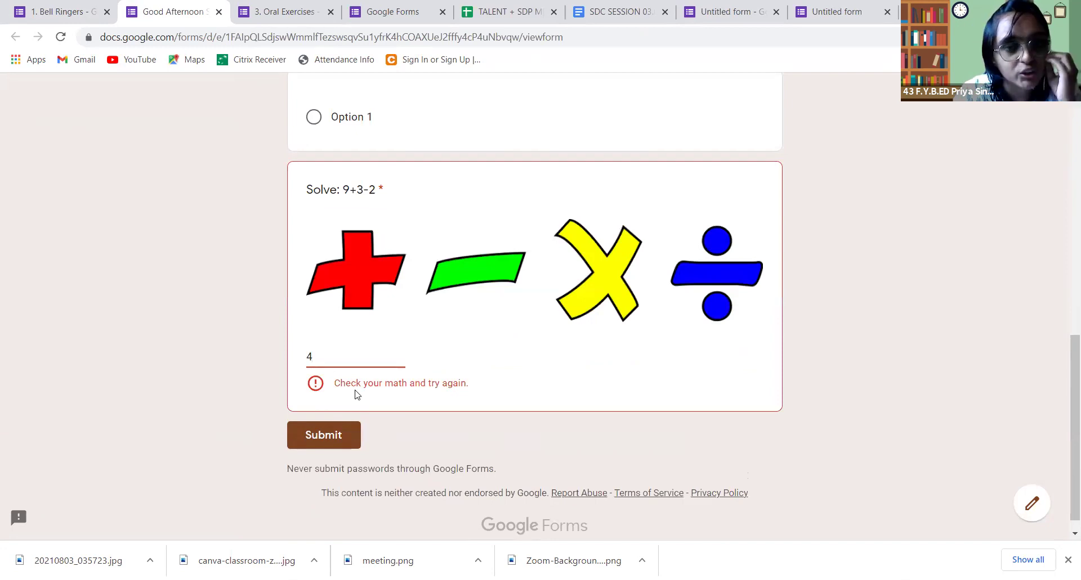
Step: Replace the answer to "Solve: 9+3-2" with 10 and submit the form
{"action": "left_click", "coordinate": [340, 356]}
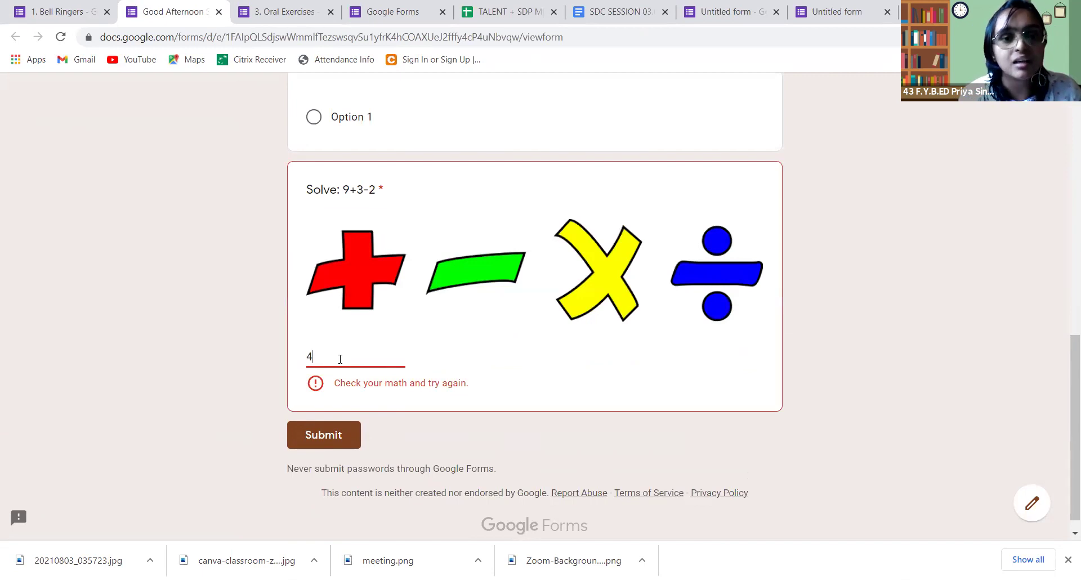
{"action": "key", "text": "BackSpace"}
{"action": "type", "text": "10"}
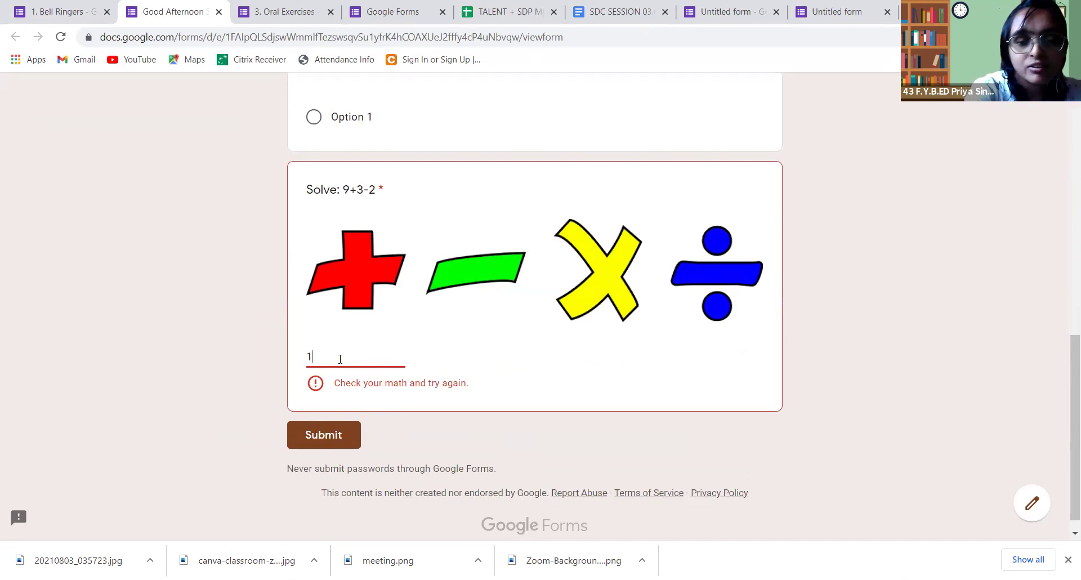
{"action": "left_click", "coordinate": [338, 419]}
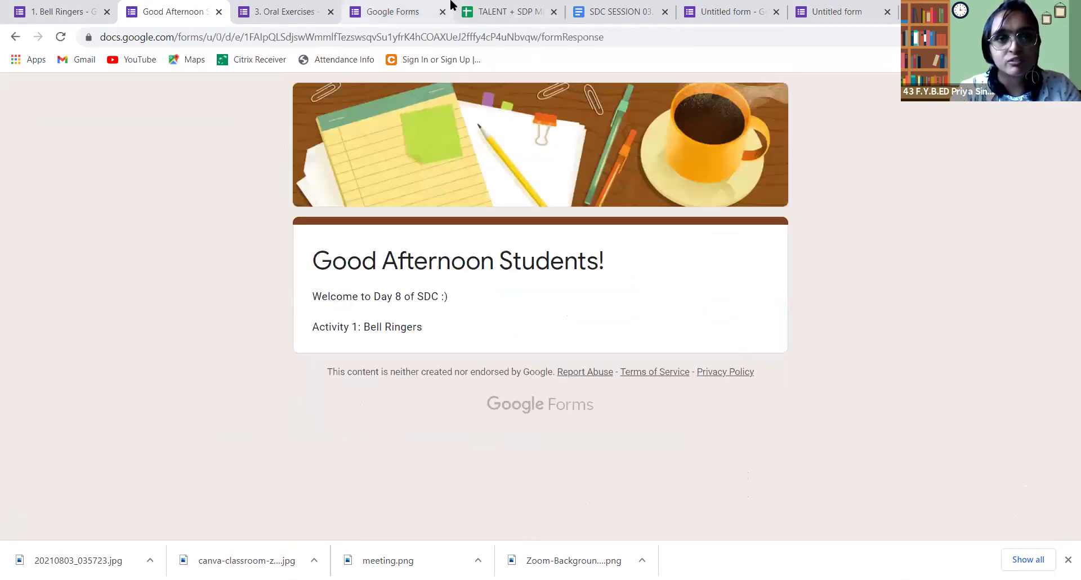
Step: Go back to the Bell Ringers form editor and review the response summary charts for every question
{"action": "left_click", "coordinate": [92, 14]}
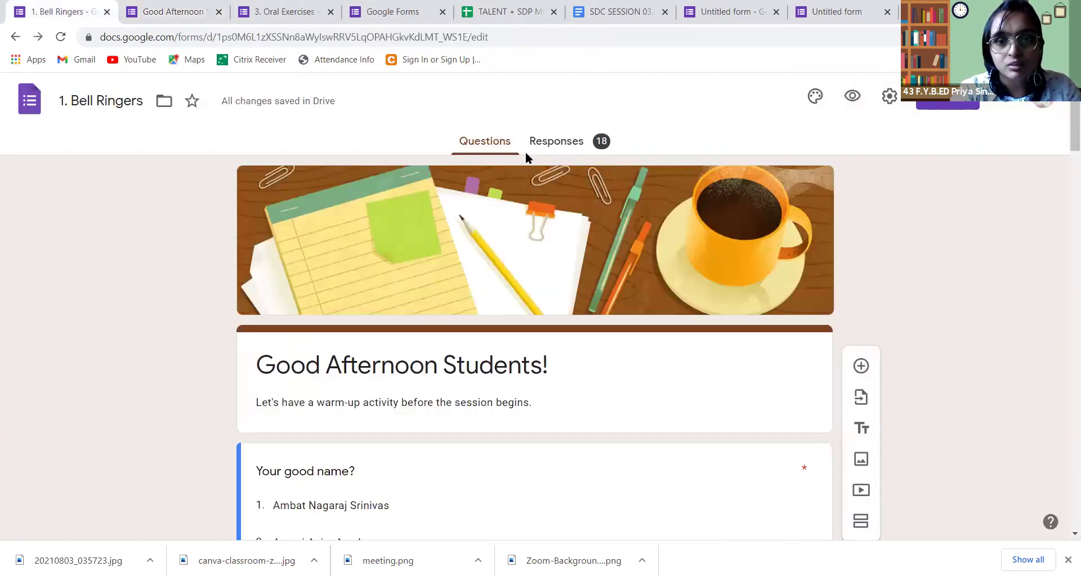
{"action": "left_click", "coordinate": [557, 143]}
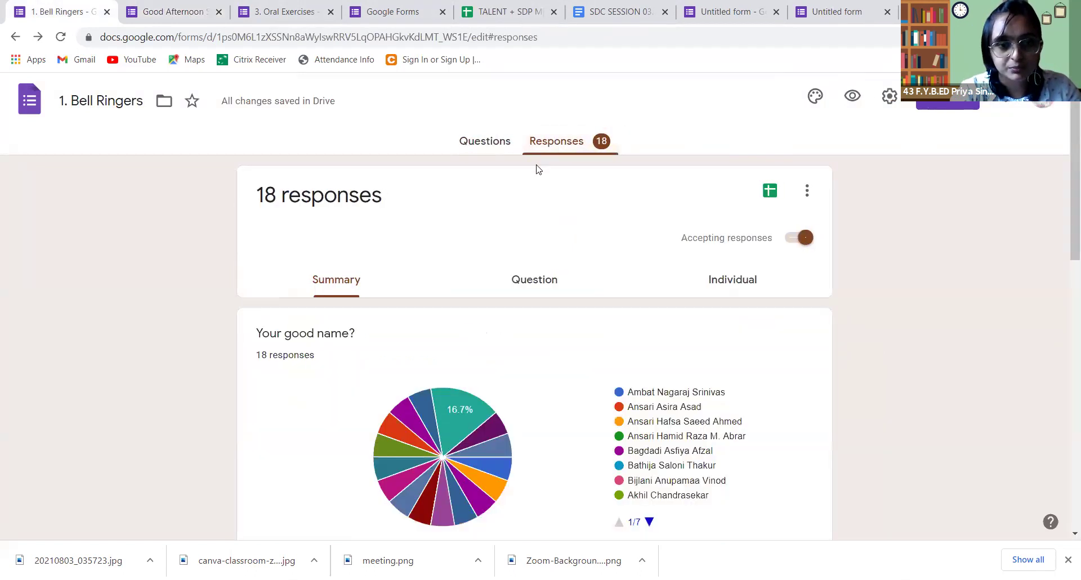
{"action": "scroll", "coordinate": [458, 282], "scroll_direction": "down", "scroll_amount": 1}
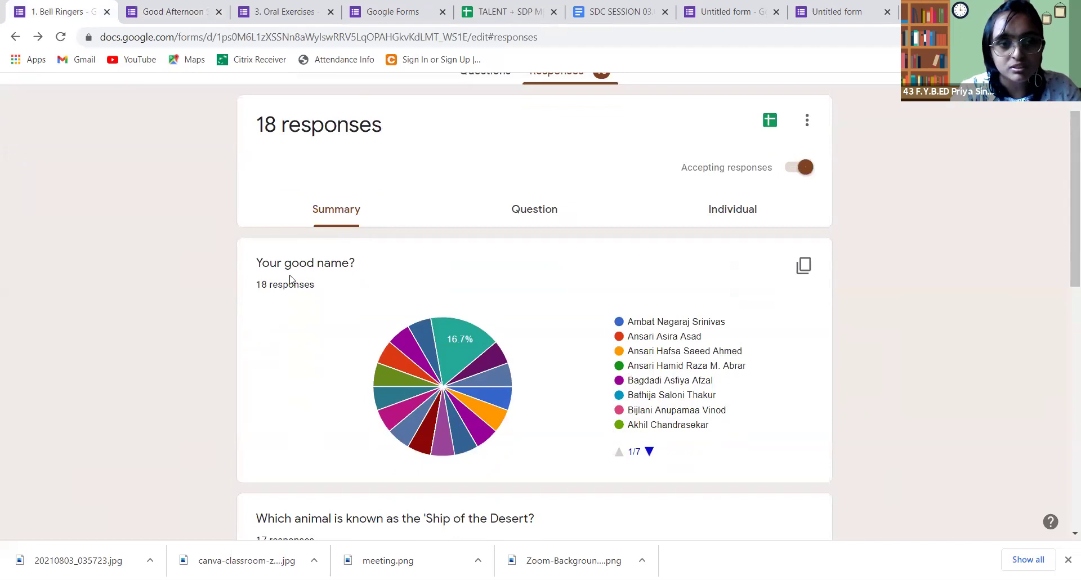
{"action": "scroll", "coordinate": [563, 403], "scroll_direction": "down", "scroll_amount": 1}
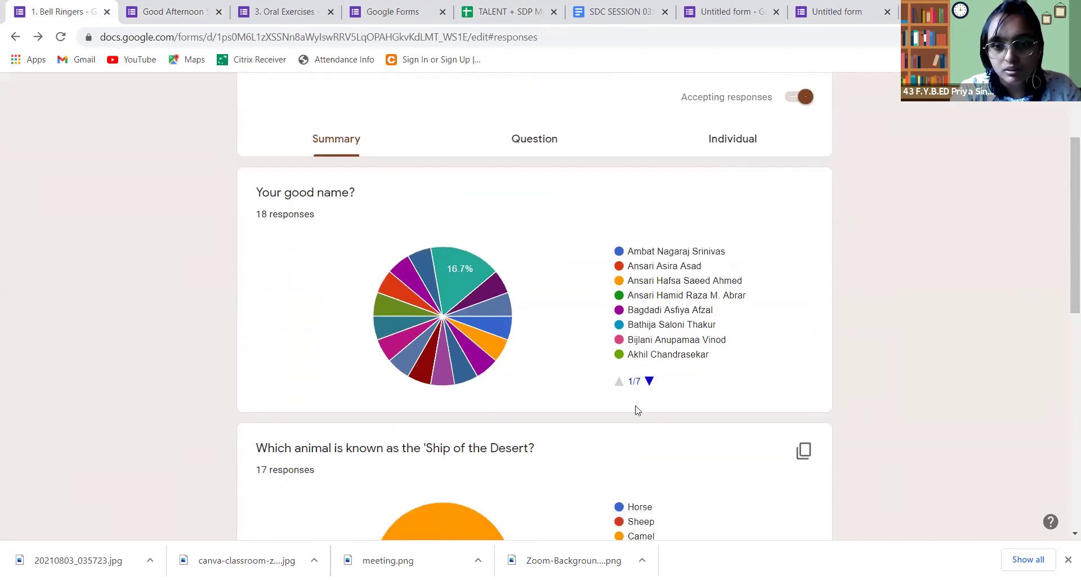
{"action": "scroll", "coordinate": [642, 389], "scroll_direction": "down", "scroll_amount": 2}
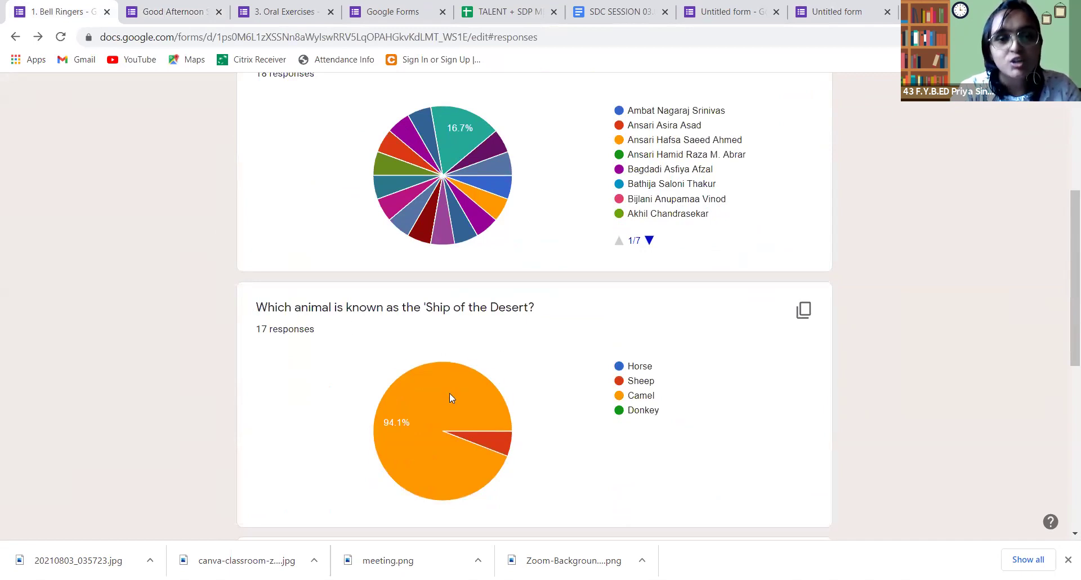
{"action": "scroll", "coordinate": [449, 397], "scroll_direction": "down", "scroll_amount": 2}
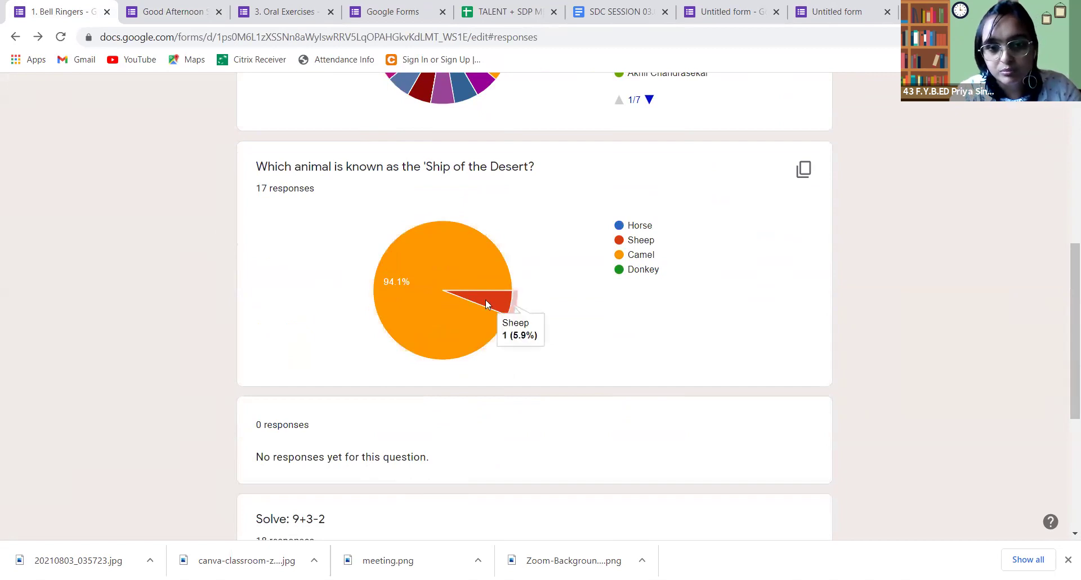
{"action": "scroll", "coordinate": [510, 326], "scroll_direction": "down", "scroll_amount": 5}
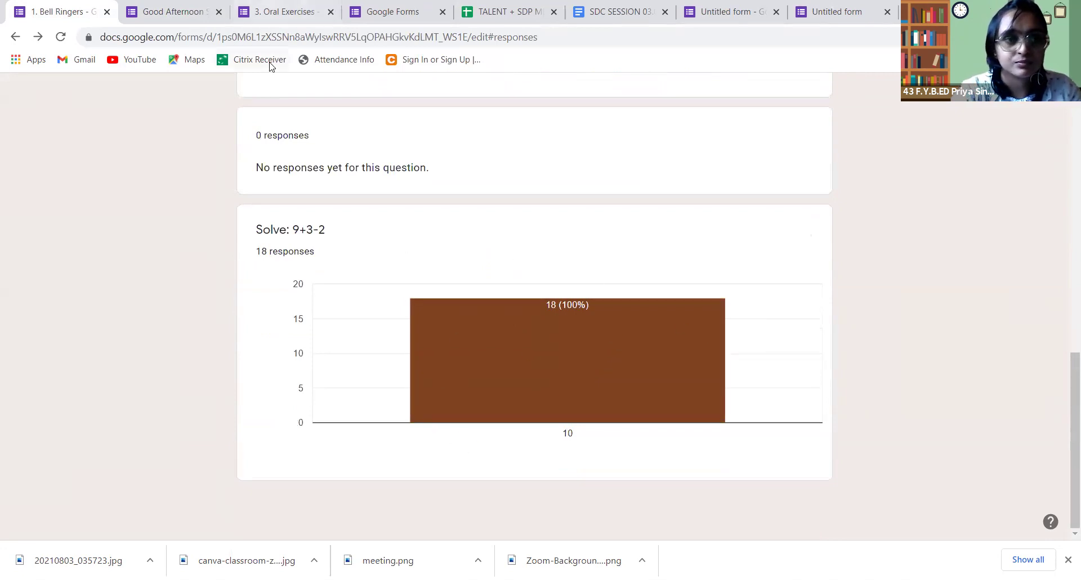
{"action": "scroll", "coordinate": [516, 217], "scroll_direction": "up", "scroll_amount": 6}
{"action": "scroll", "coordinate": [350, 293], "scroll_direction": "up", "scroll_amount": 6}
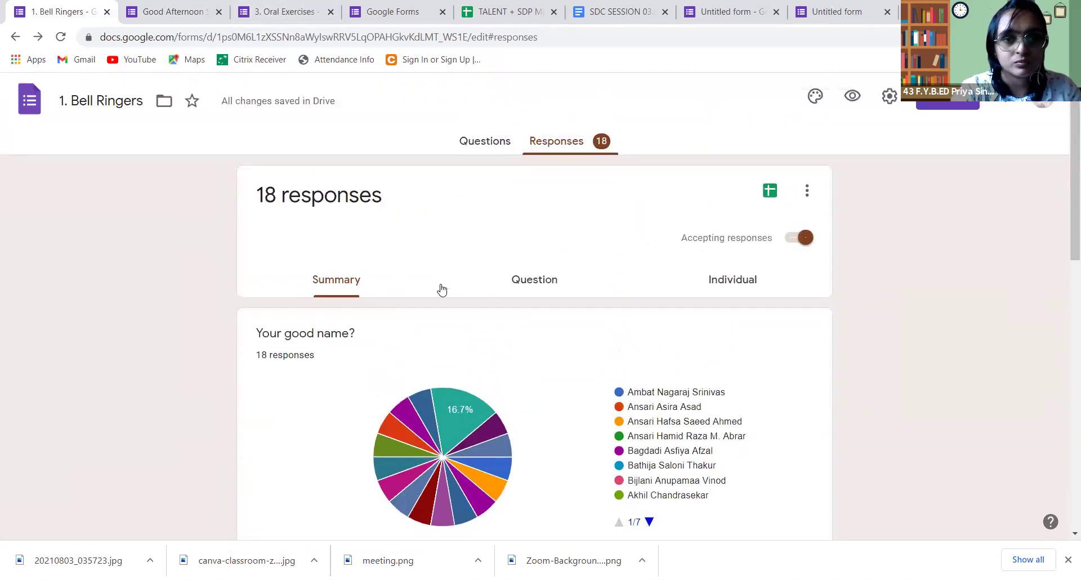
Step: Return to the Bell Ringers questions, close that form and switch to the untitled form with the name dropdown
{"action": "left_click", "coordinate": [483, 144]}
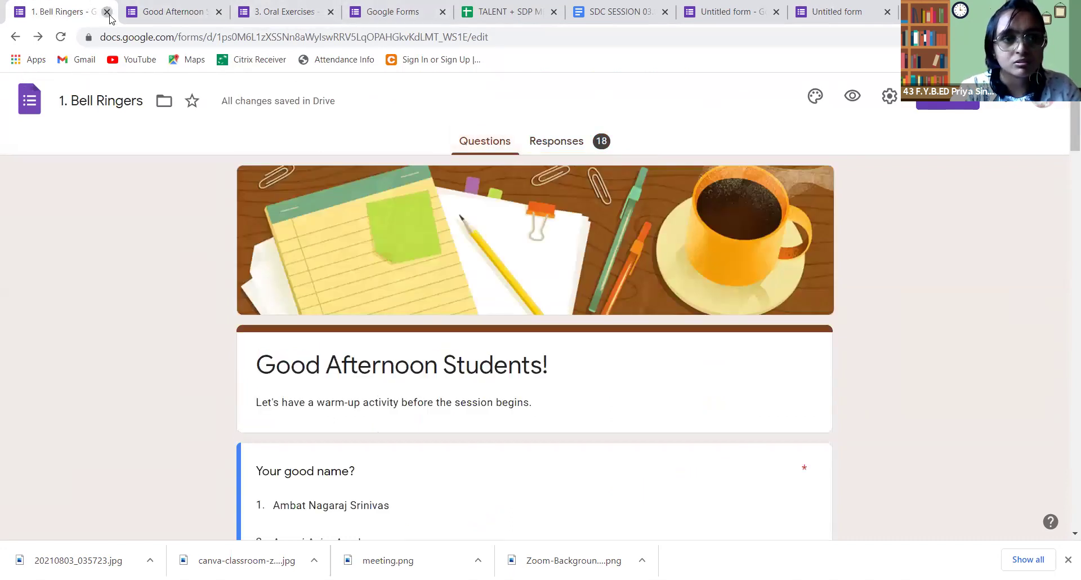
{"action": "left_click", "coordinate": [107, 12]}
{"action": "left_click", "coordinate": [618, 10]}
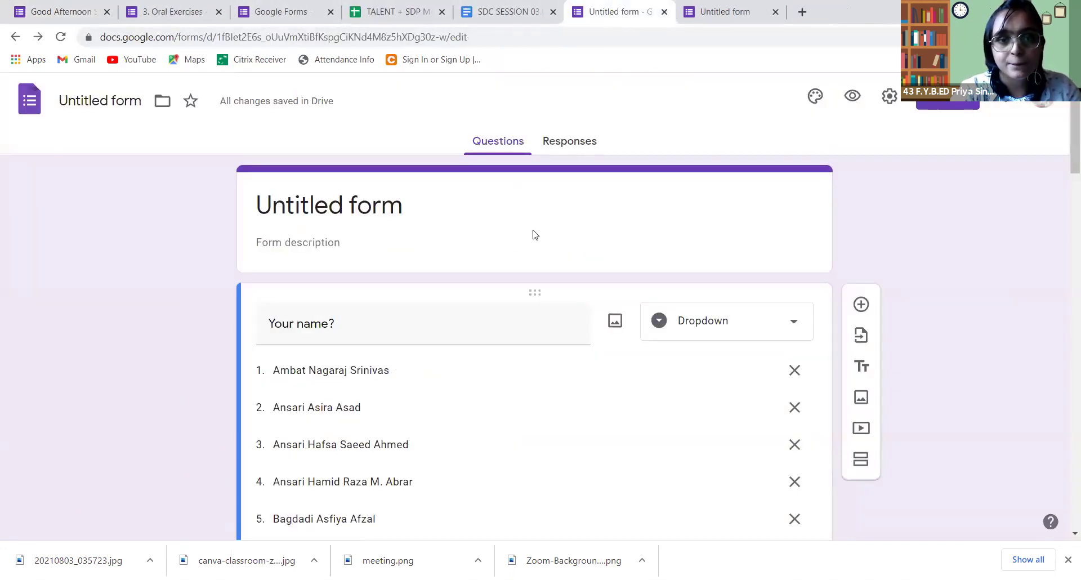
Step: Look through the name options and rename the untitled form file as SDC TEMP
{"action": "scroll", "coordinate": [535, 234], "scroll_direction": "down", "scroll_amount": 10}
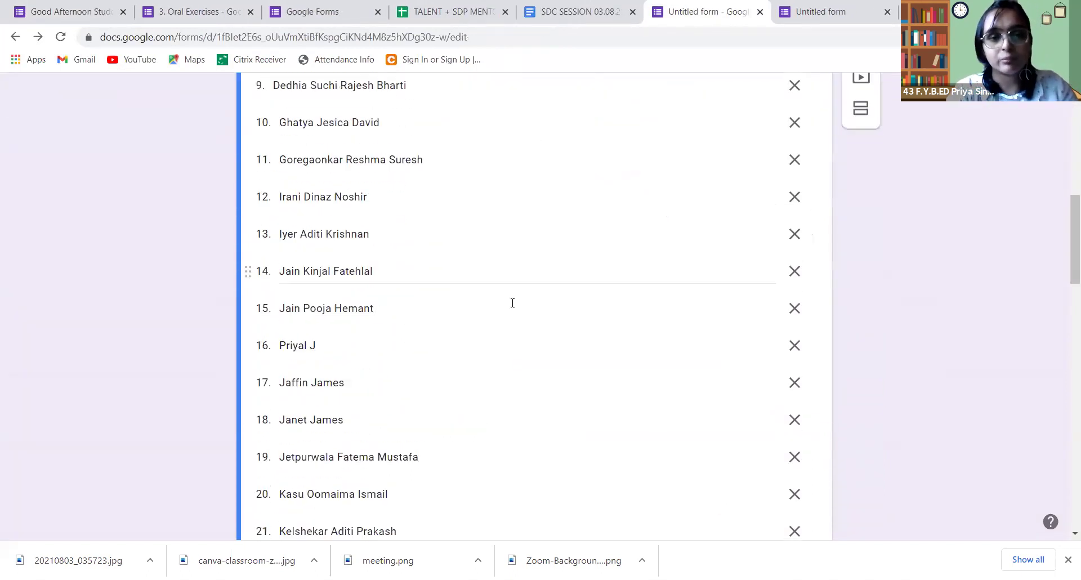
{"action": "scroll", "coordinate": [512, 303], "scroll_direction": "down", "scroll_amount": 10}
{"action": "scroll", "coordinate": [557, 335], "scroll_direction": "up", "scroll_amount": 18}
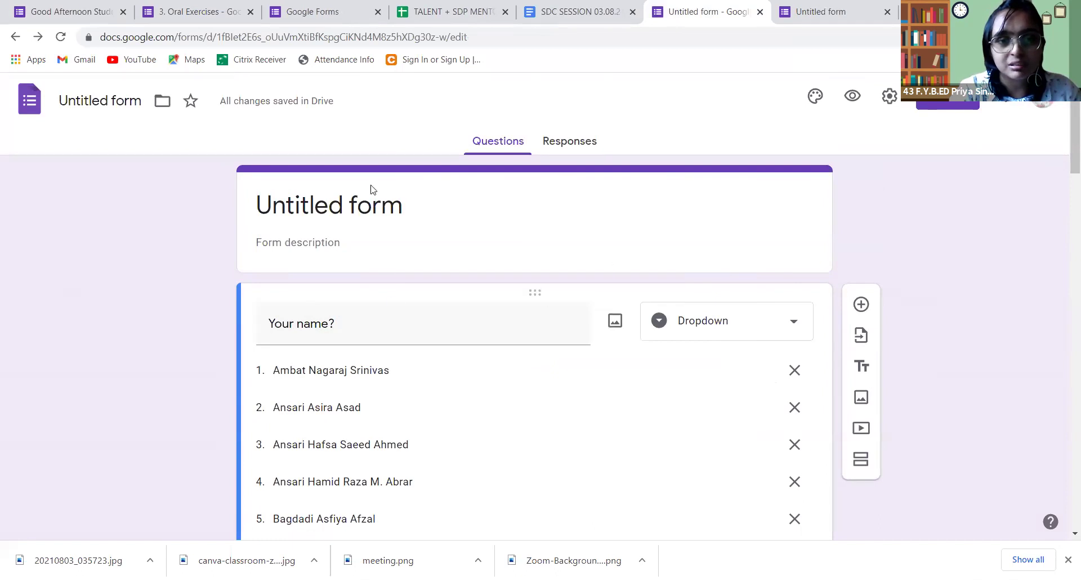
{"action": "left_click", "coordinate": [131, 93]}
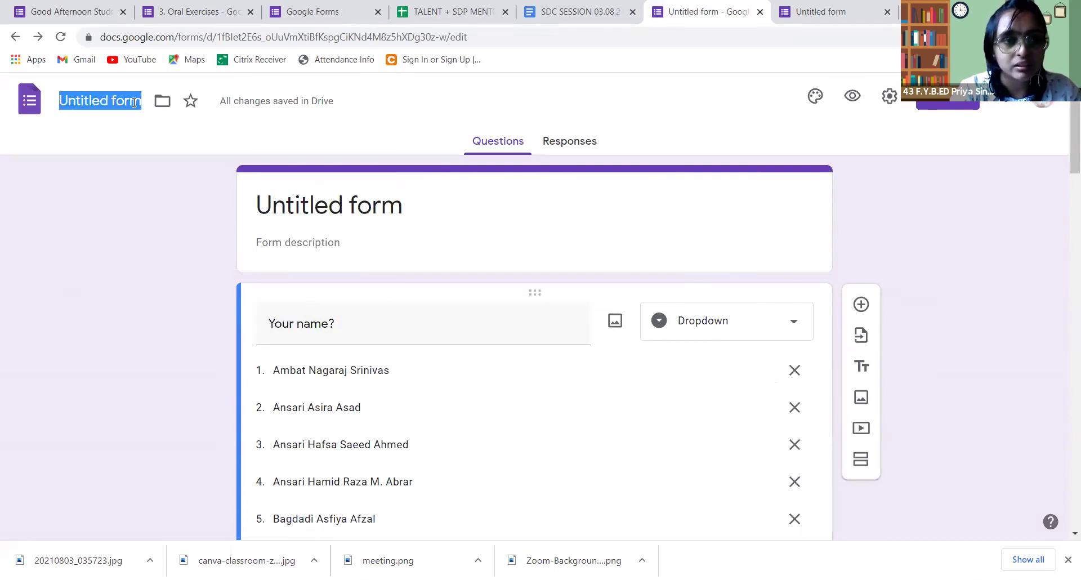
{"action": "type", "text": "U."}
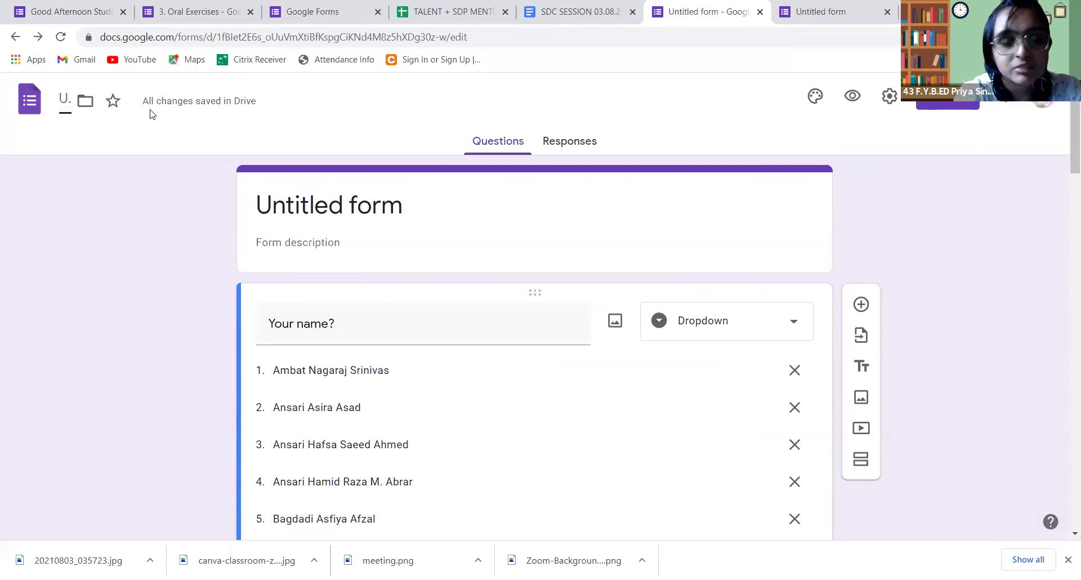
{"action": "key", "text": "BackSpace"}
{"action": "key", "text": "BackSpace"}
{"action": "type", "text": "SDC"}
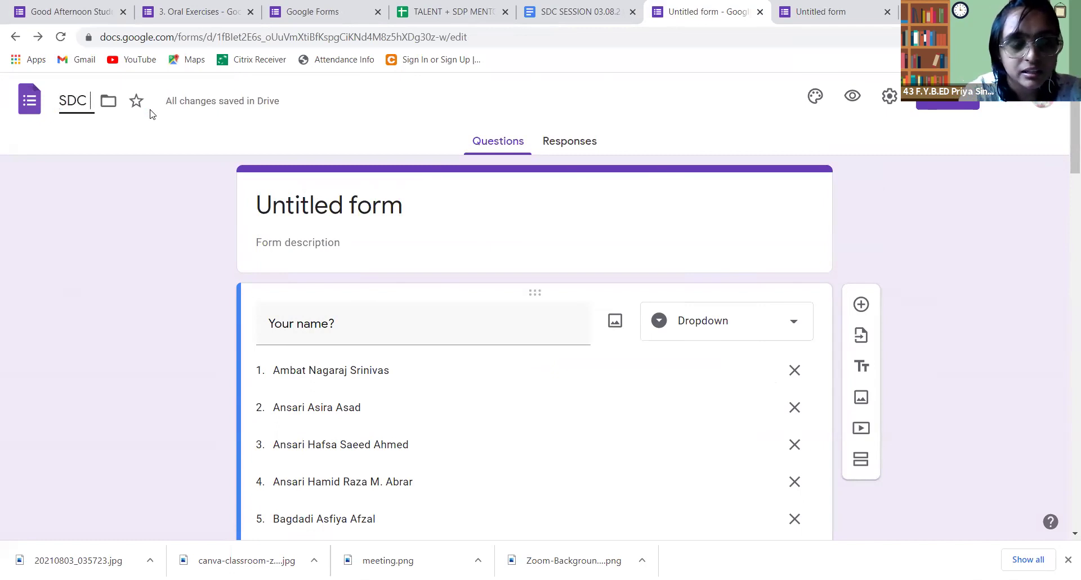
{"action": "type", "text": " TEMP"}
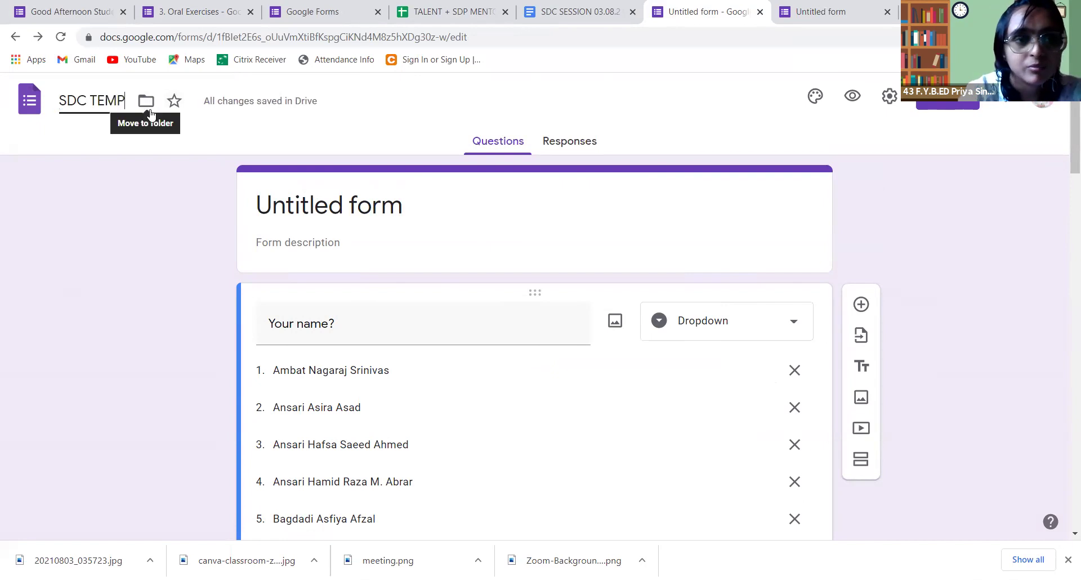
{"action": "left_click", "coordinate": [191, 221]}
Step: Replace the title displayed on the form with "Bell Ringers"
{"action": "left_click", "coordinate": [371, 203]}
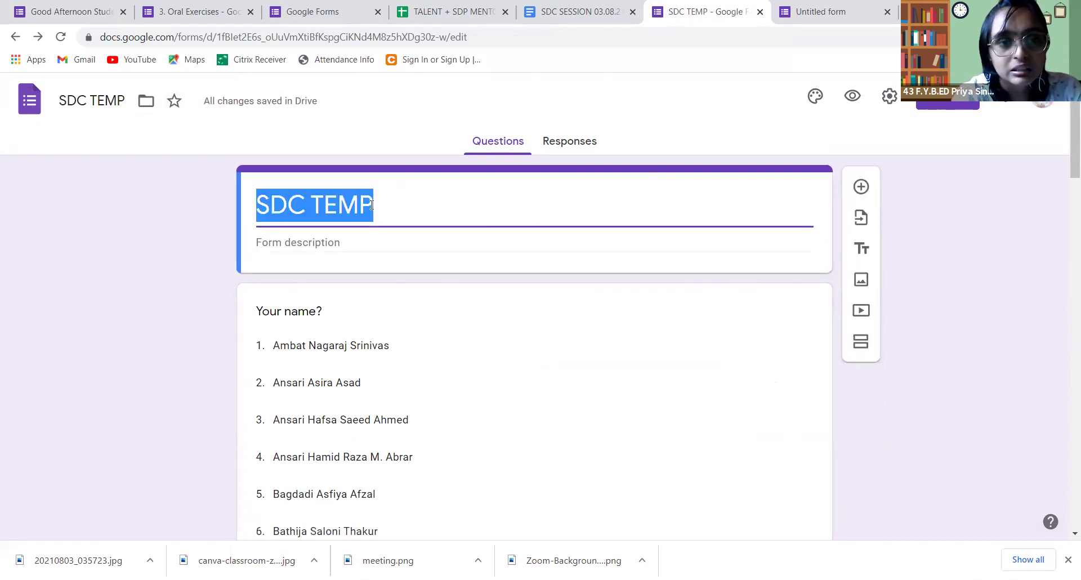
{"action": "key", "text": "BackSpace"}
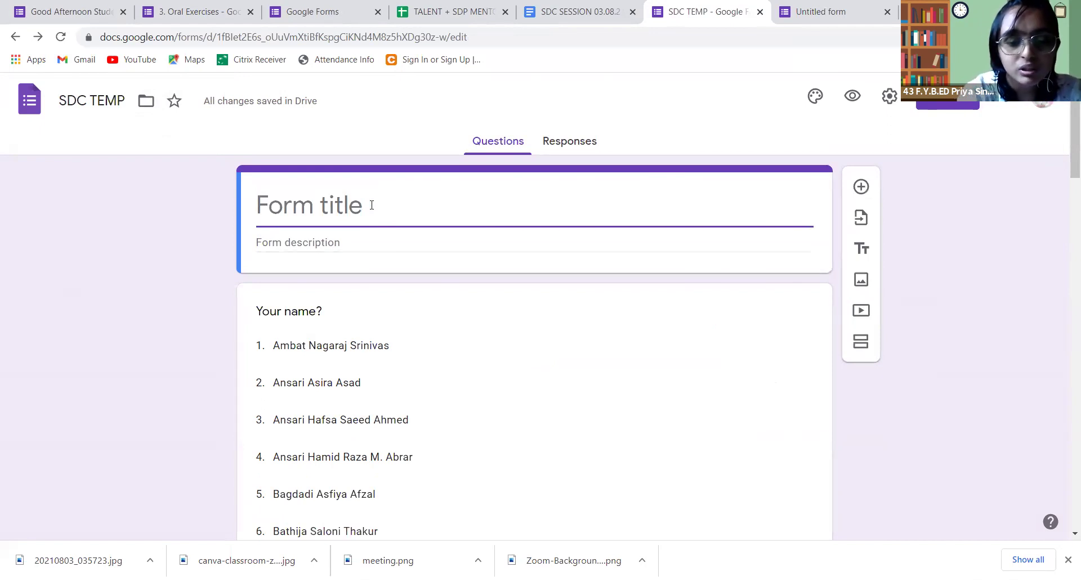
{"action": "type", "text": "Bell Rin"}
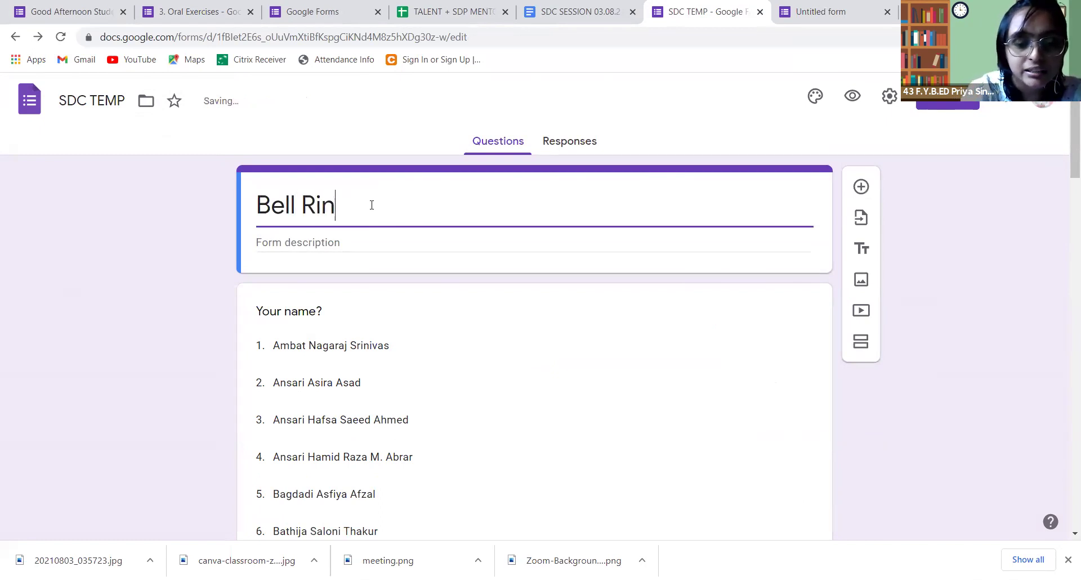
{"action": "type", "text": "gers"}
Step: Review the full list of options under the "Your name?" question, from the first entry to the last
{"action": "scroll", "coordinate": [287, 246], "scroll_direction": "down", "scroll_amount": 3}
{"action": "scroll", "coordinate": [287, 246], "scroll_direction": "up", "scroll_amount": 3}
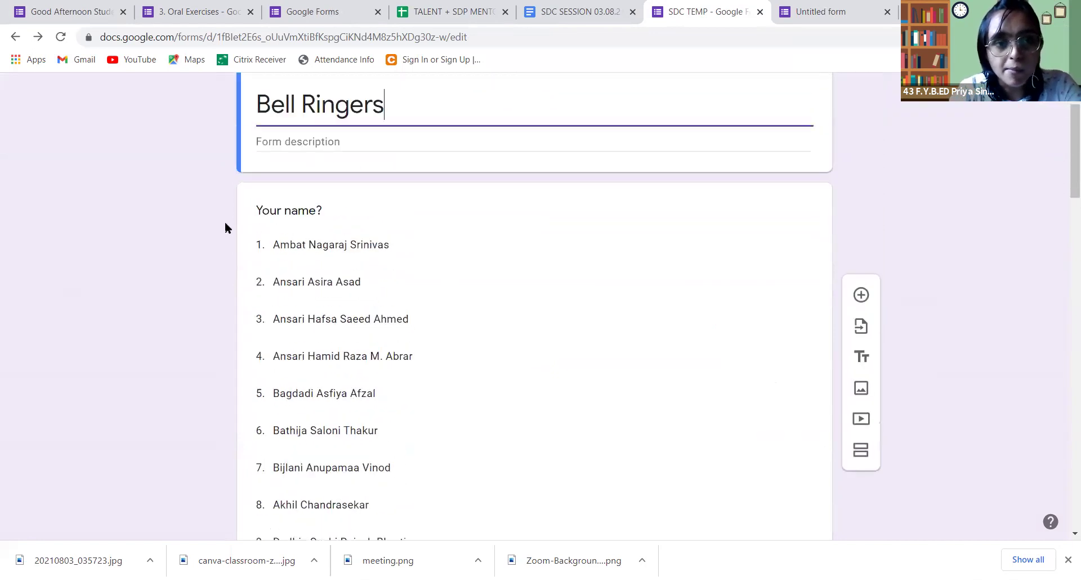
{"action": "scroll", "coordinate": [313, 244], "scroll_direction": "down", "scroll_amount": 4}
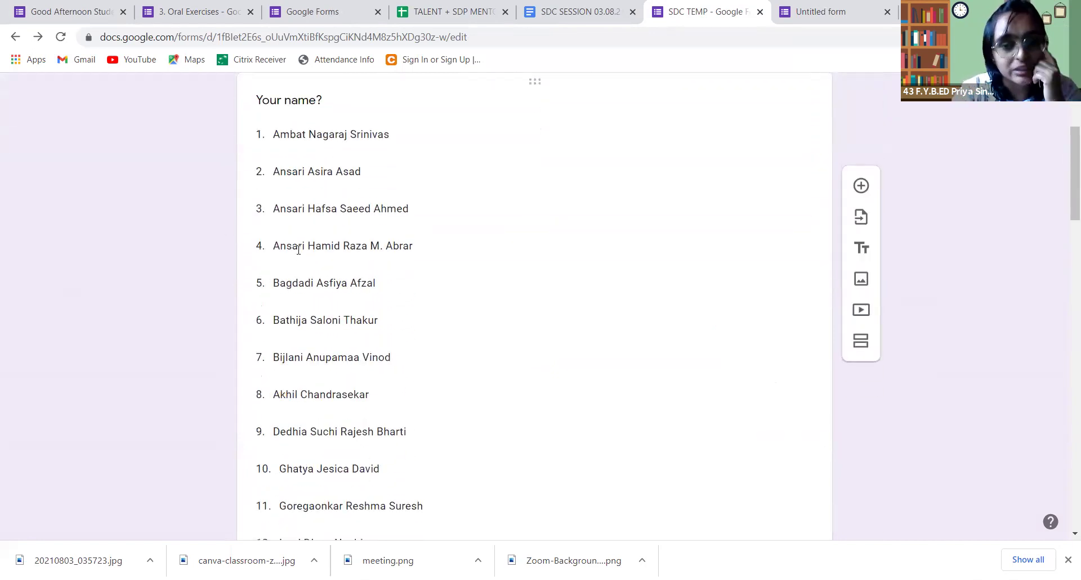
{"action": "scroll", "coordinate": [298, 250], "scroll_direction": "up", "scroll_amount": 3}
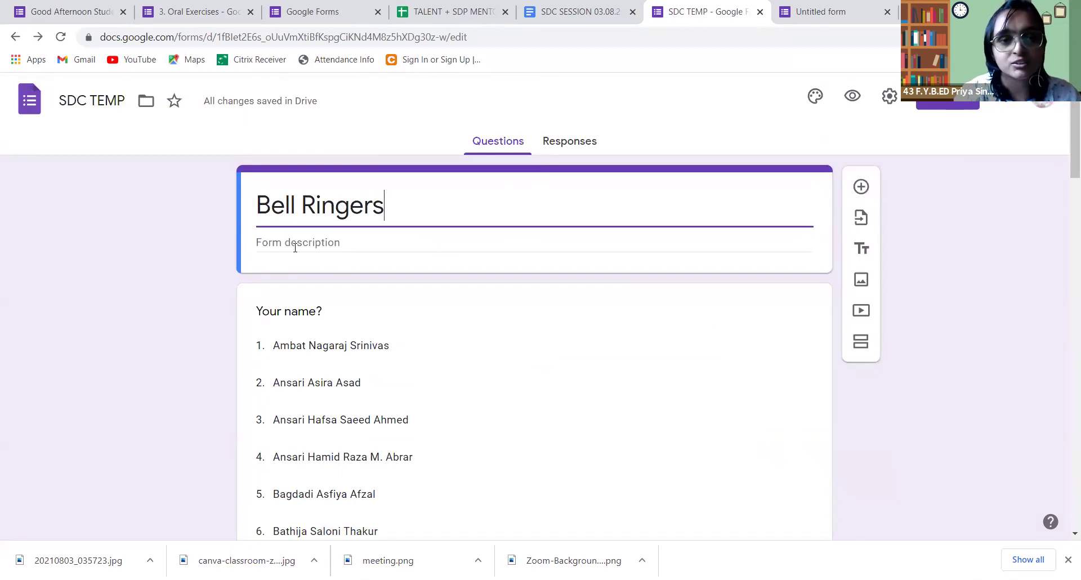
{"action": "scroll", "coordinate": [315, 265], "scroll_direction": "down", "scroll_amount": 9}
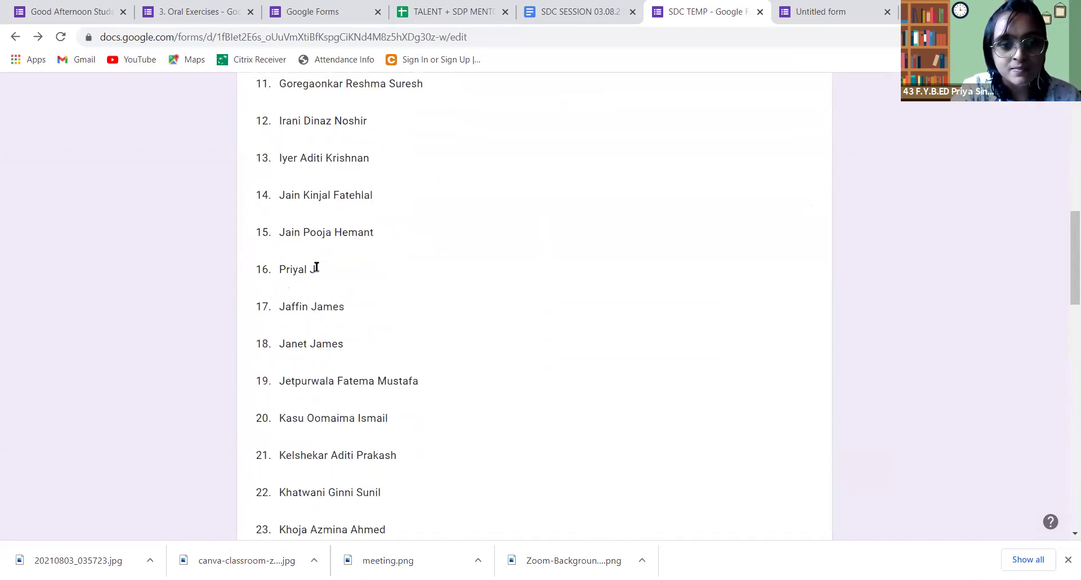
{"action": "scroll", "coordinate": [316, 267], "scroll_direction": "down", "scroll_amount": 15}
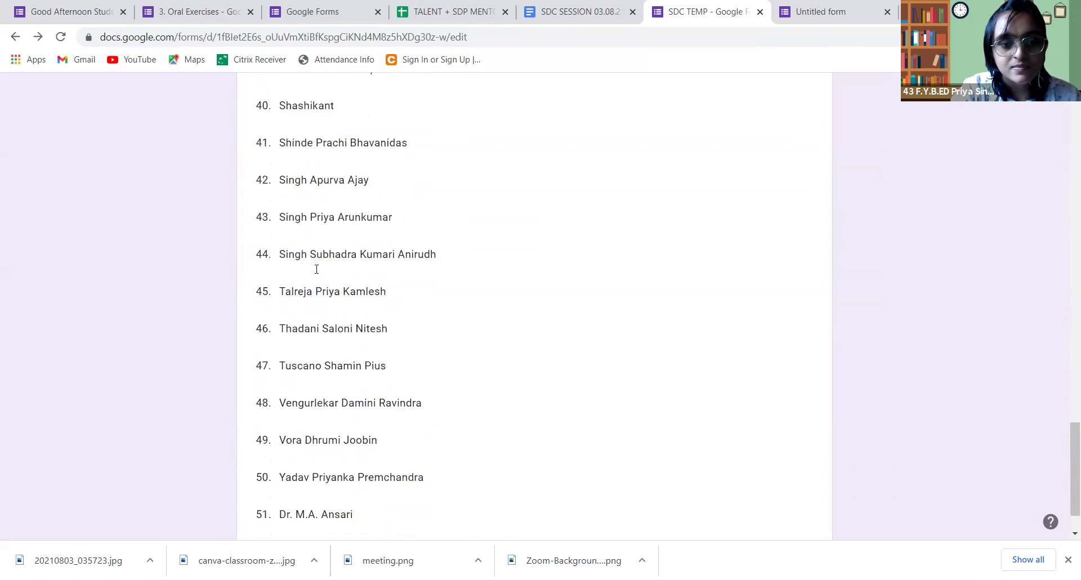
{"action": "scroll", "coordinate": [316, 269], "scroll_direction": "down", "scroll_amount": 1}
{"action": "scroll", "coordinate": [782, 297], "scroll_direction": "up", "scroll_amount": 20}
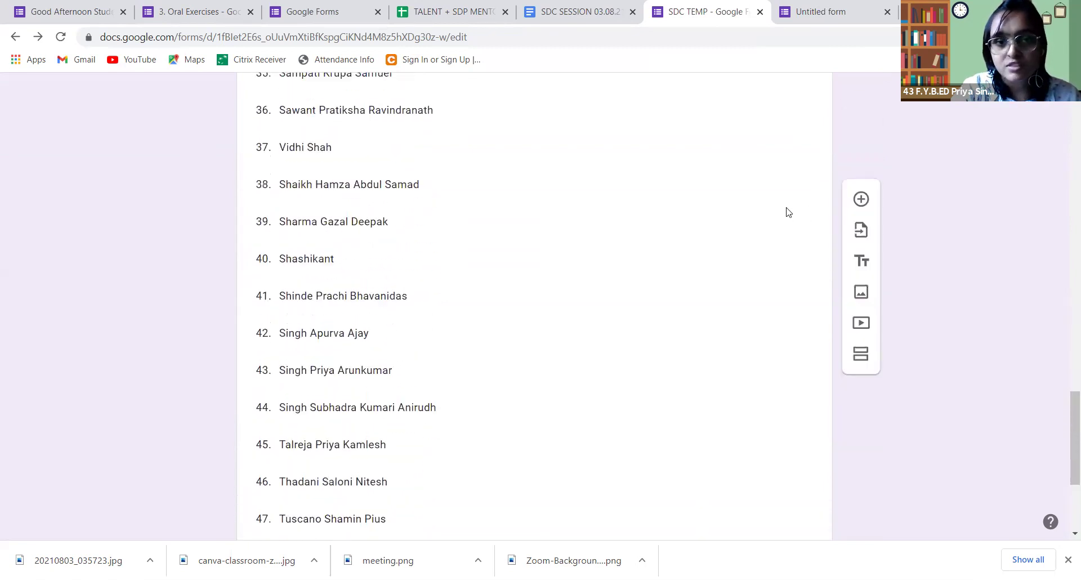
{"action": "scroll", "coordinate": [786, 212], "scroll_direction": "up", "scroll_amount": 10}
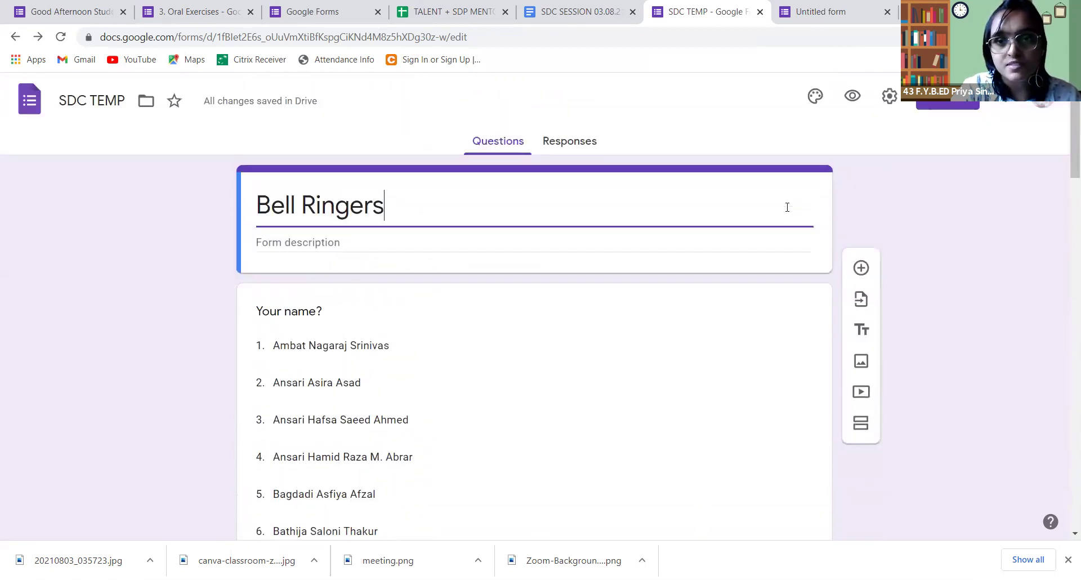
Step: Customize the form theme with the illustrated bookshelf picture as the header image
{"action": "left_click", "coordinate": [816, 96]}
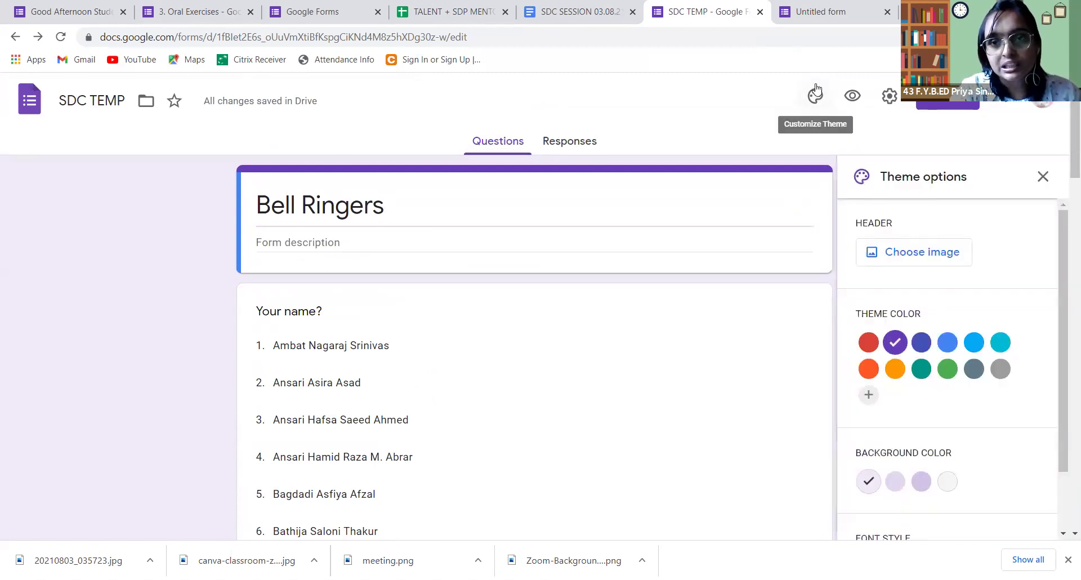
{"action": "left_click", "coordinate": [873, 260]}
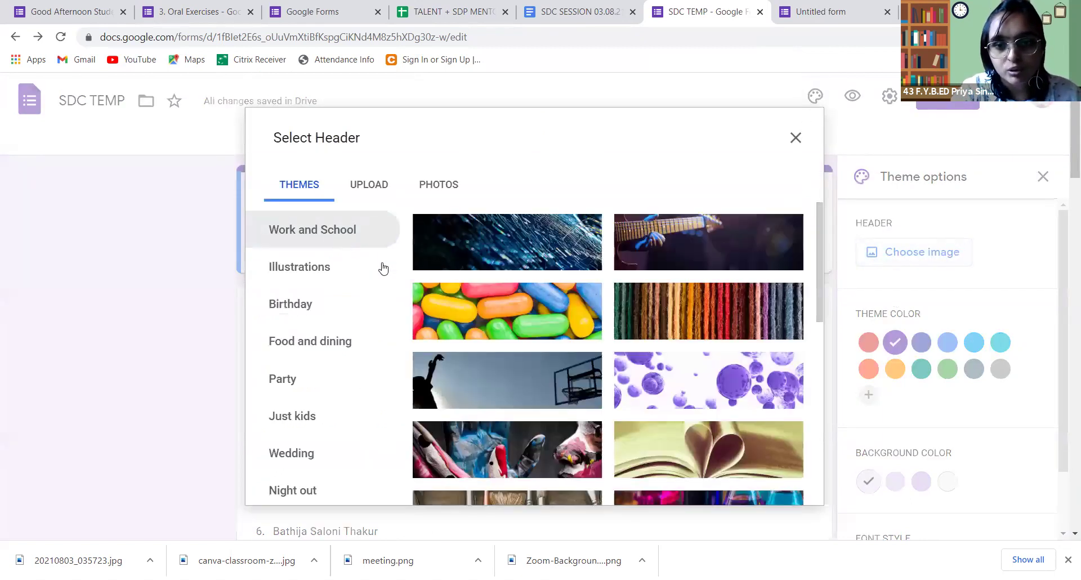
{"action": "scroll", "coordinate": [500, 351], "scroll_direction": "down", "scroll_amount": 1}
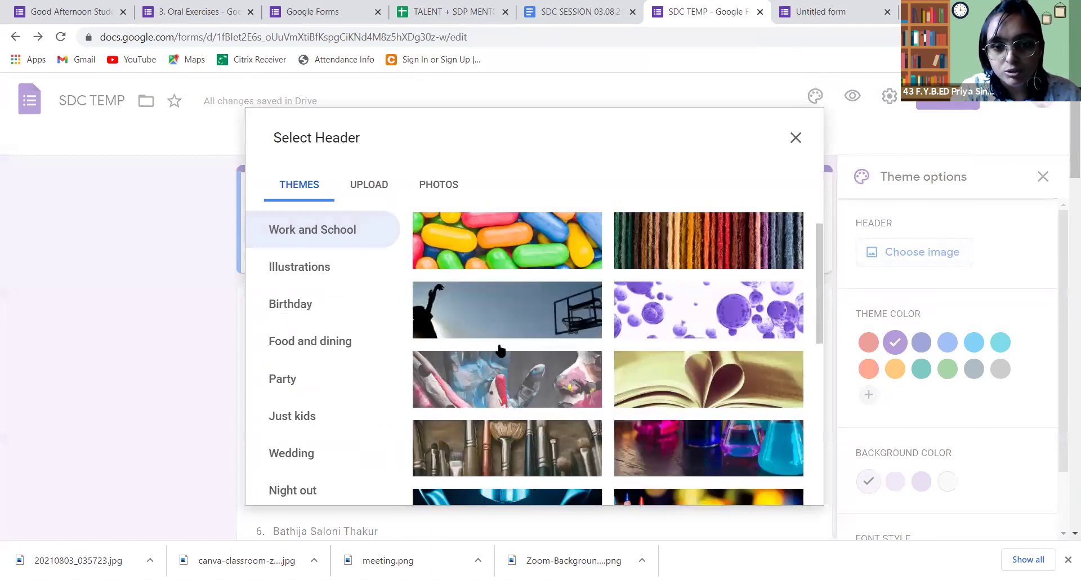
{"action": "scroll", "coordinate": [499, 352], "scroll_direction": "down", "scroll_amount": 1}
{"action": "scroll", "coordinate": [499, 352], "scroll_direction": "down", "scroll_amount": 4}
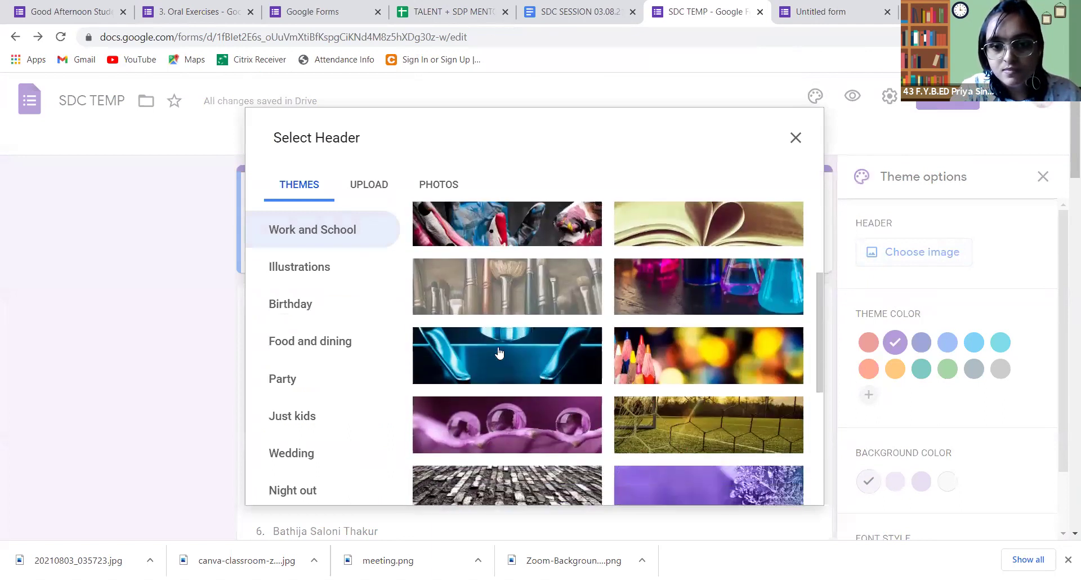
{"action": "scroll", "coordinate": [476, 411], "scroll_direction": "down", "scroll_amount": 6}
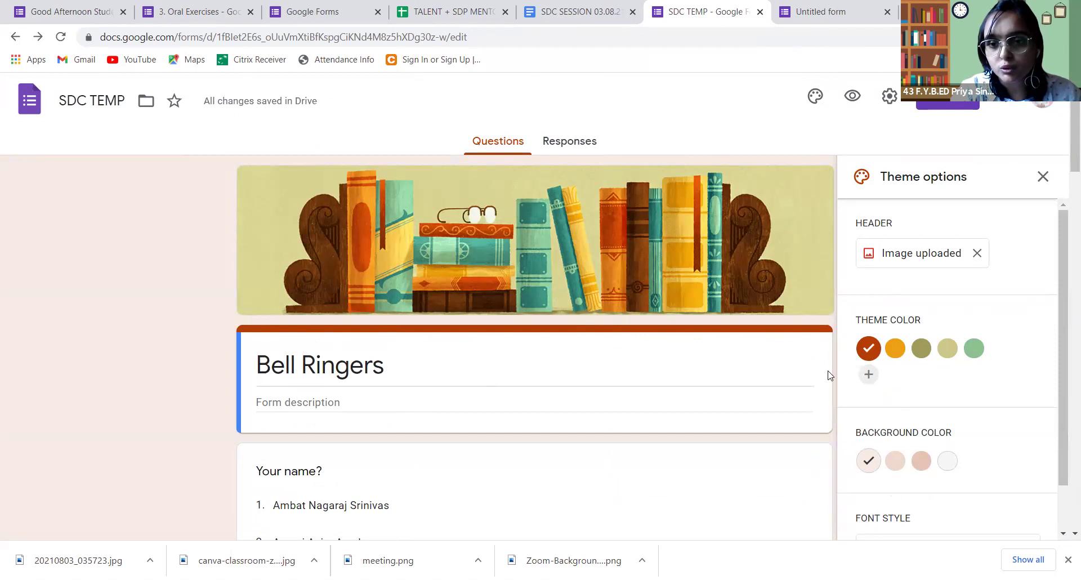
Step: Try the orange theme color #eca116, and add the custom red #ee1313 as the form's theme color
{"action": "left_click", "coordinate": [894, 351]}
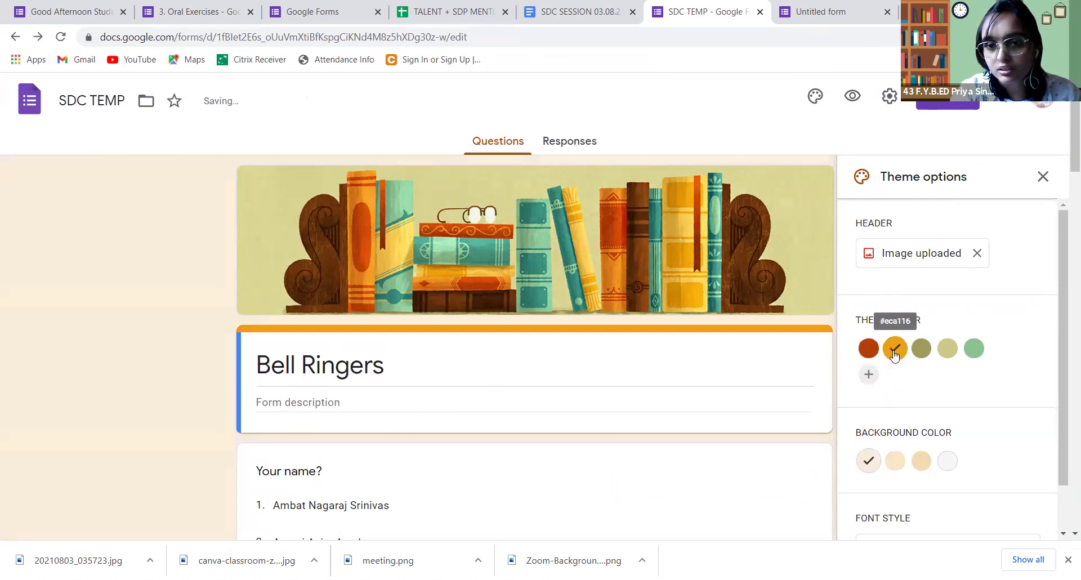
{"action": "left_click", "coordinate": [870, 374]}
{"action": "left_click", "coordinate": [993, 364]}
{"action": "left_click", "coordinate": [997, 362]}
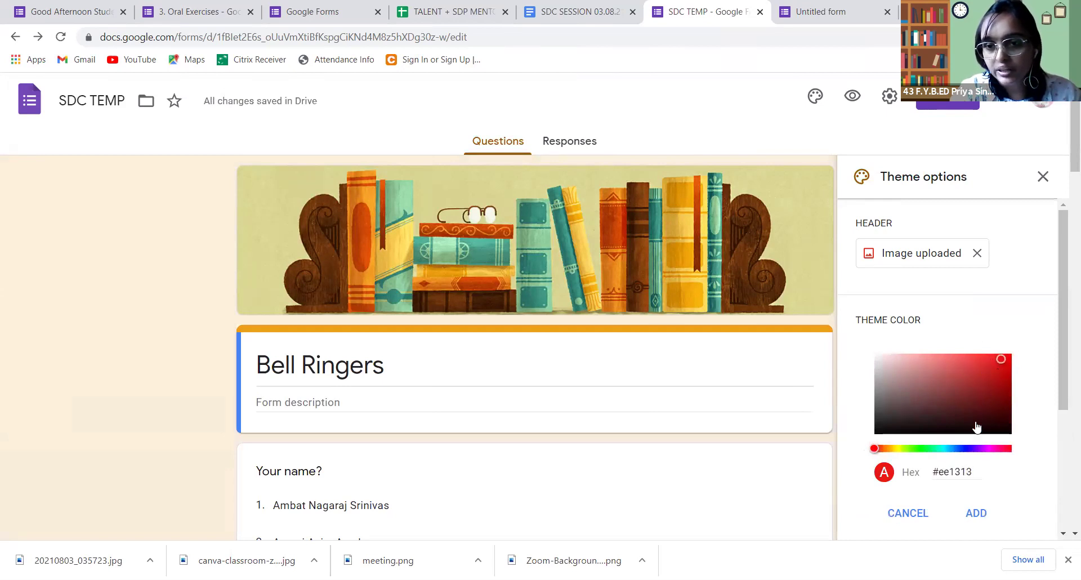
{"action": "left_click", "coordinate": [967, 514]}
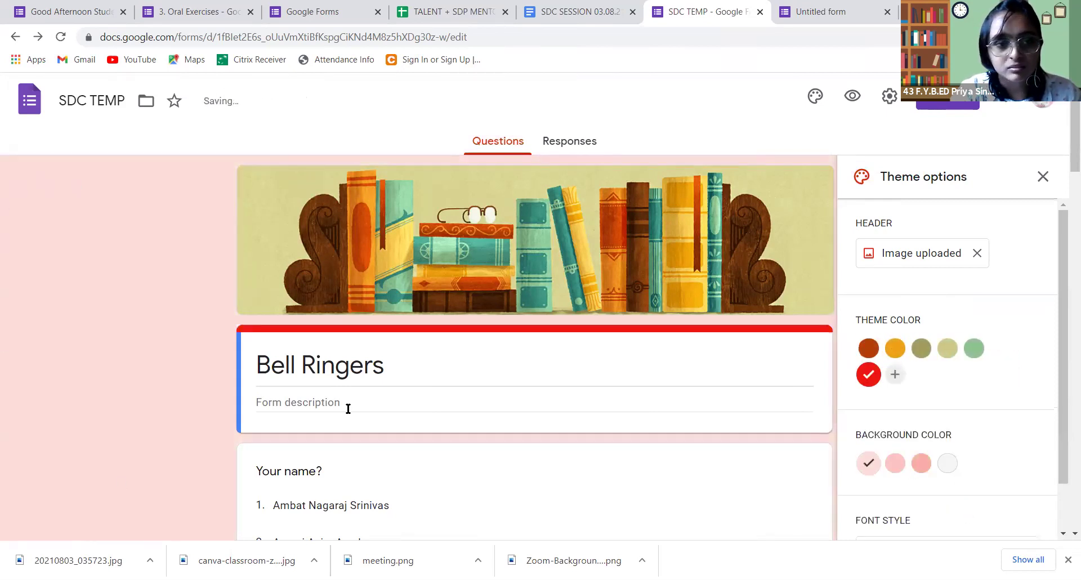
Step: Check the form's new look, try the Medium background color #fbc4c4 and set the background to Dark #f9acac
{"action": "scroll", "coordinate": [134, 224], "scroll_direction": "down", "scroll_amount": 2}
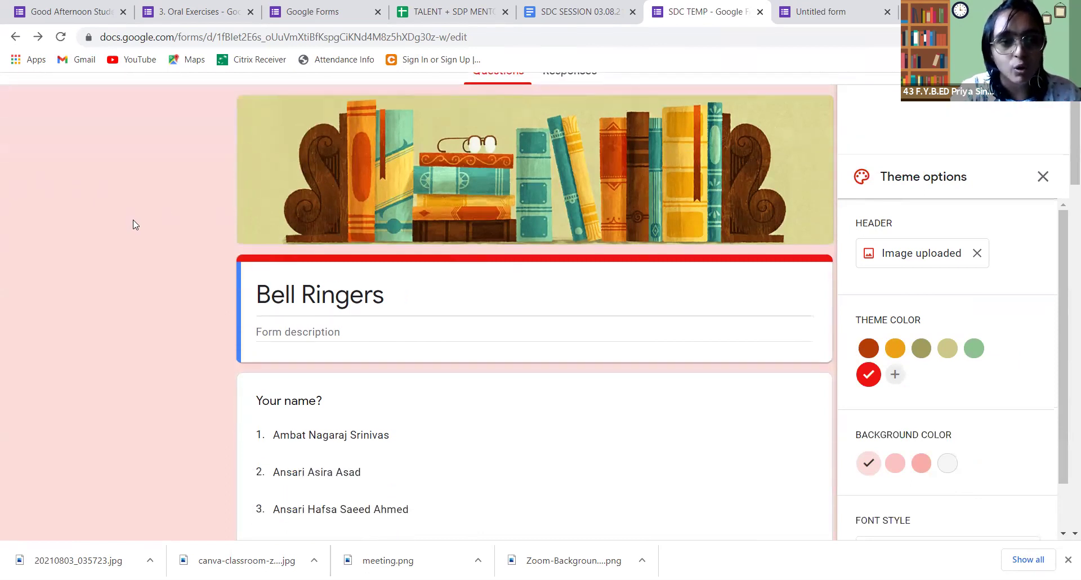
{"action": "scroll", "coordinate": [134, 223], "scroll_direction": "down", "scroll_amount": 12}
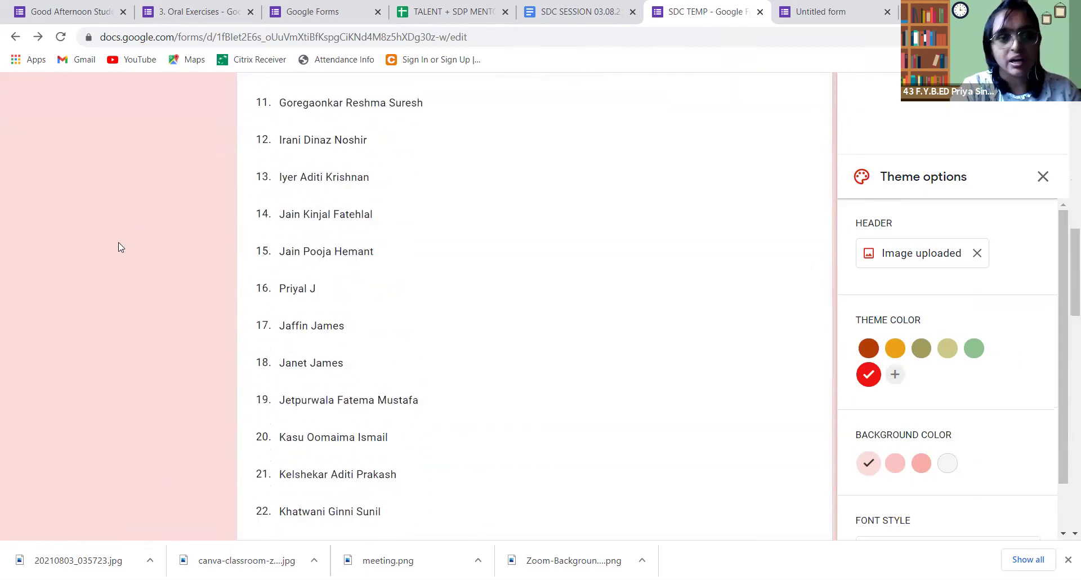
{"action": "scroll", "coordinate": [77, 284], "scroll_direction": "up", "scroll_amount": 9}
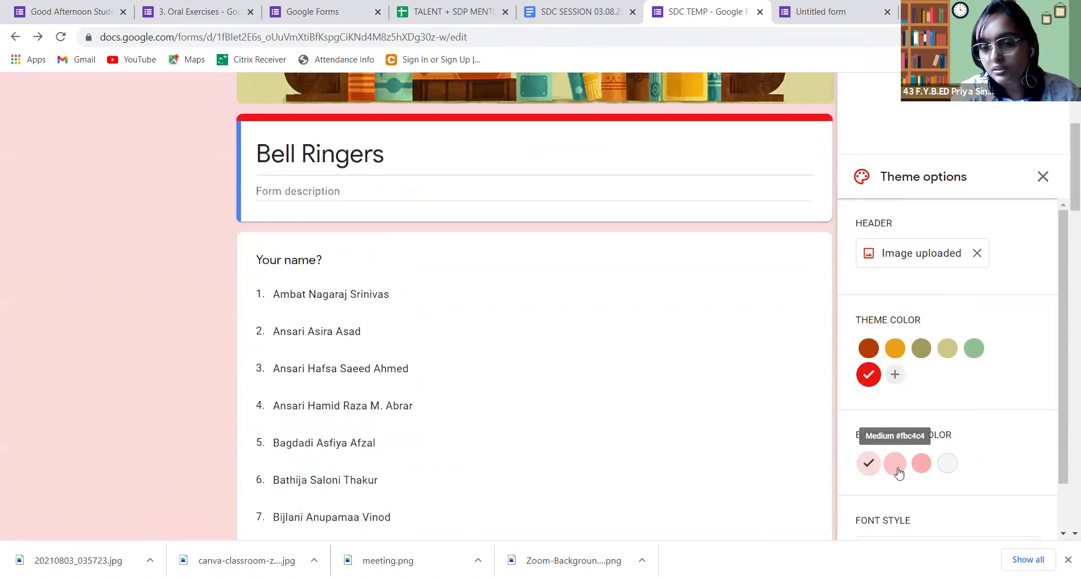
{"action": "left_click", "coordinate": [895, 464]}
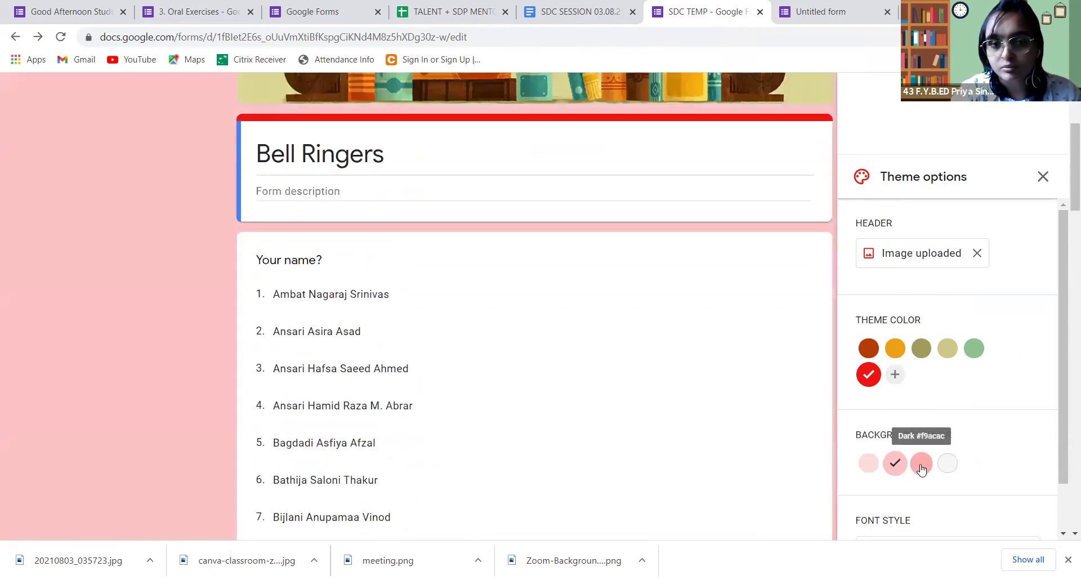
{"action": "left_click", "coordinate": [922, 465]}
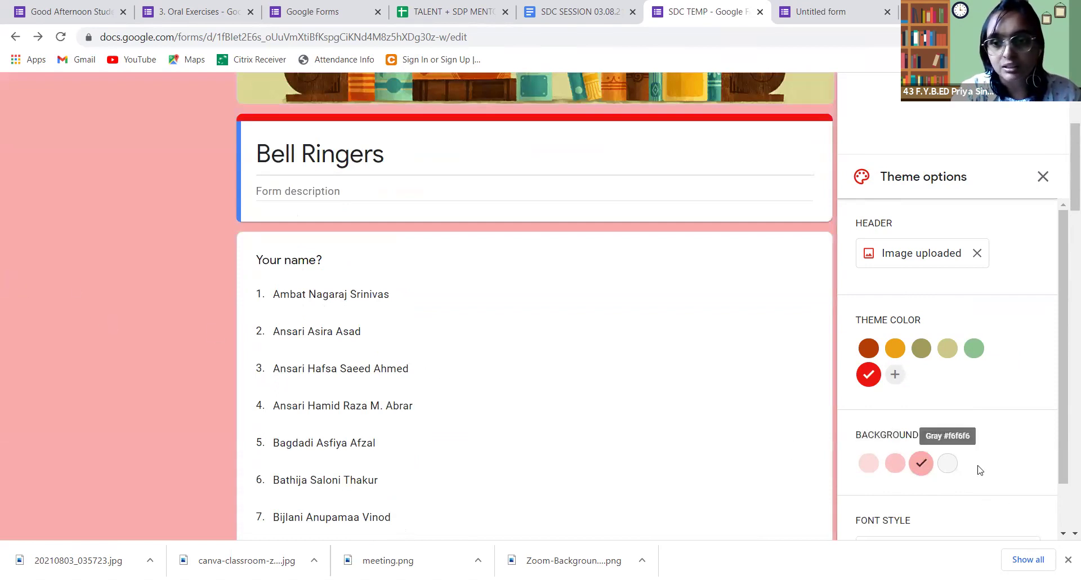
Step: Examine the font styles offered for the form theme, and close the list without choosing a different one
{"action": "scroll", "coordinate": [959, 465], "scroll_direction": "down", "scroll_amount": 1}
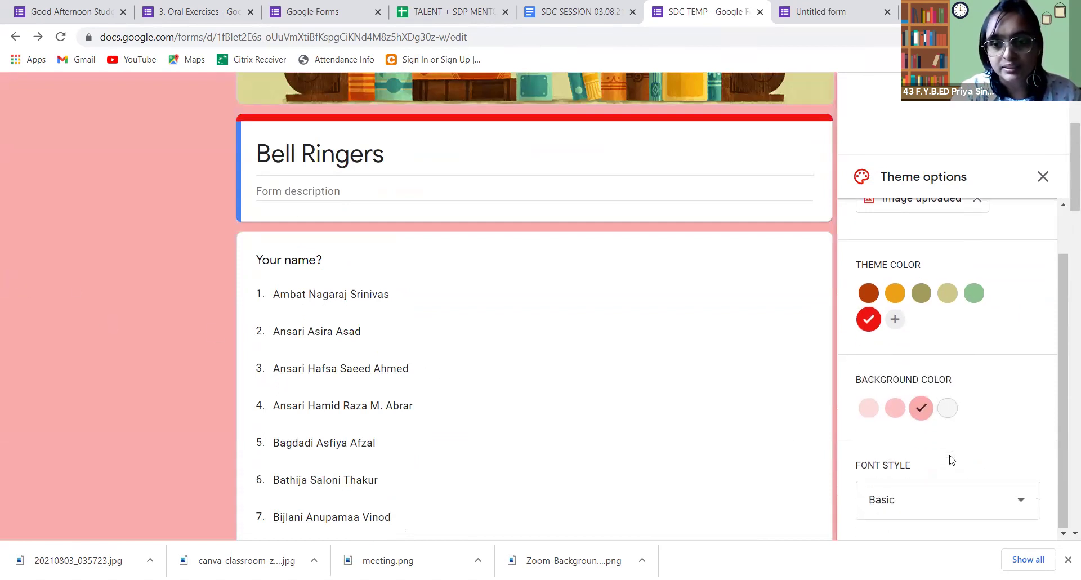
{"action": "left_click", "coordinate": [952, 506]}
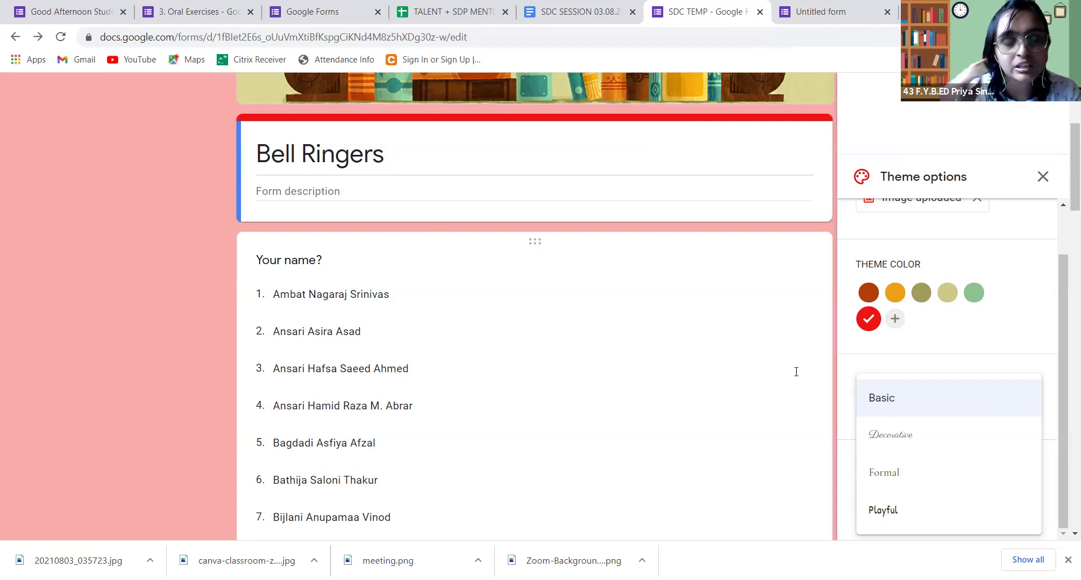
{"action": "scroll", "coordinate": [791, 362], "scroll_direction": "up", "scroll_amount": 4}
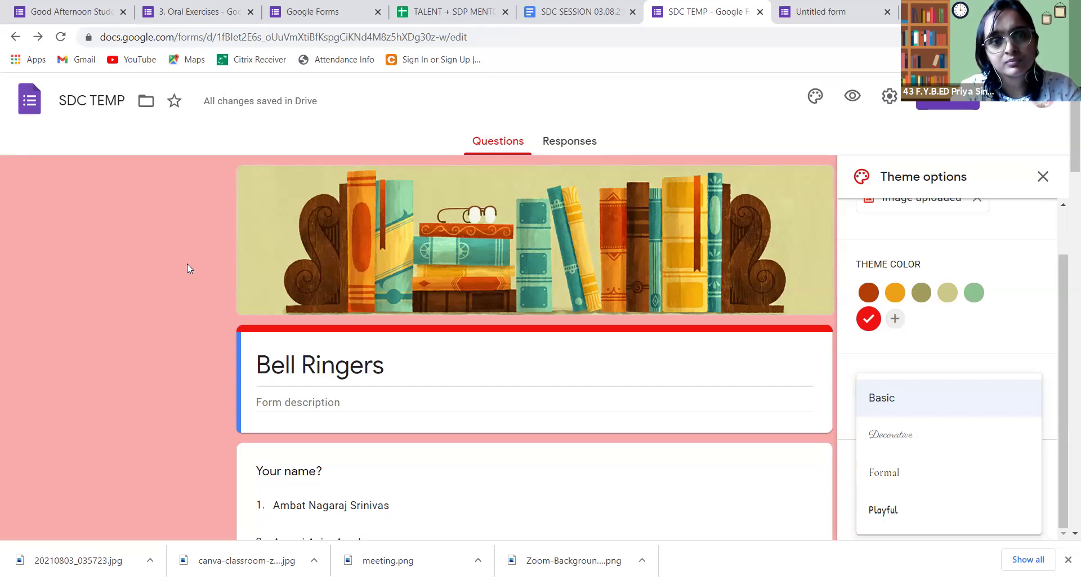
{"action": "scroll", "coordinate": [277, 273], "scroll_direction": "down", "scroll_amount": 5}
{"action": "scroll", "coordinate": [278, 265], "scroll_direction": "up", "scroll_amount": 5}
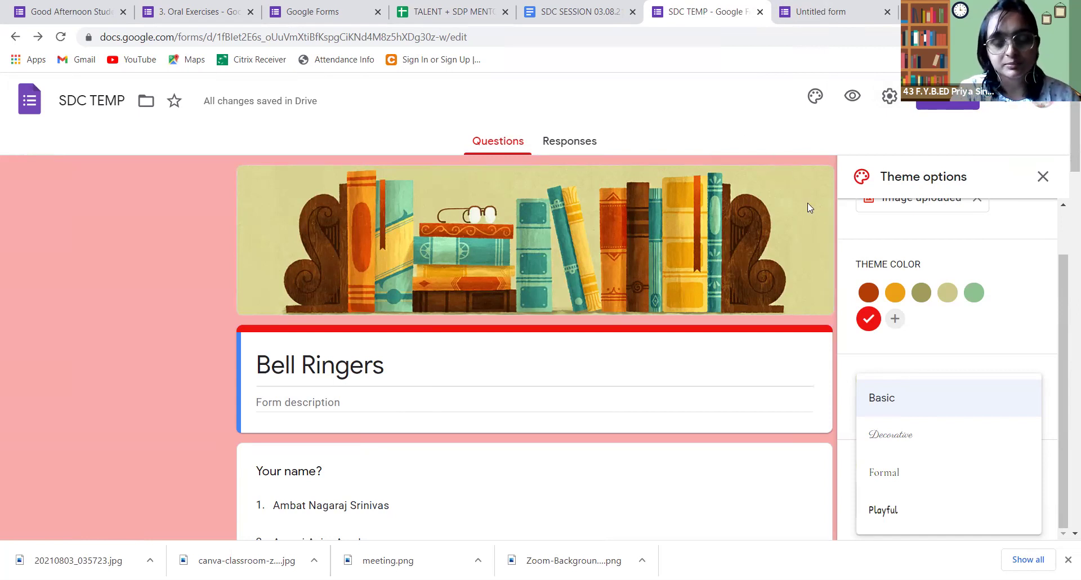
{"action": "scroll", "coordinate": [811, 298], "scroll_direction": "down", "scroll_amount": 1}
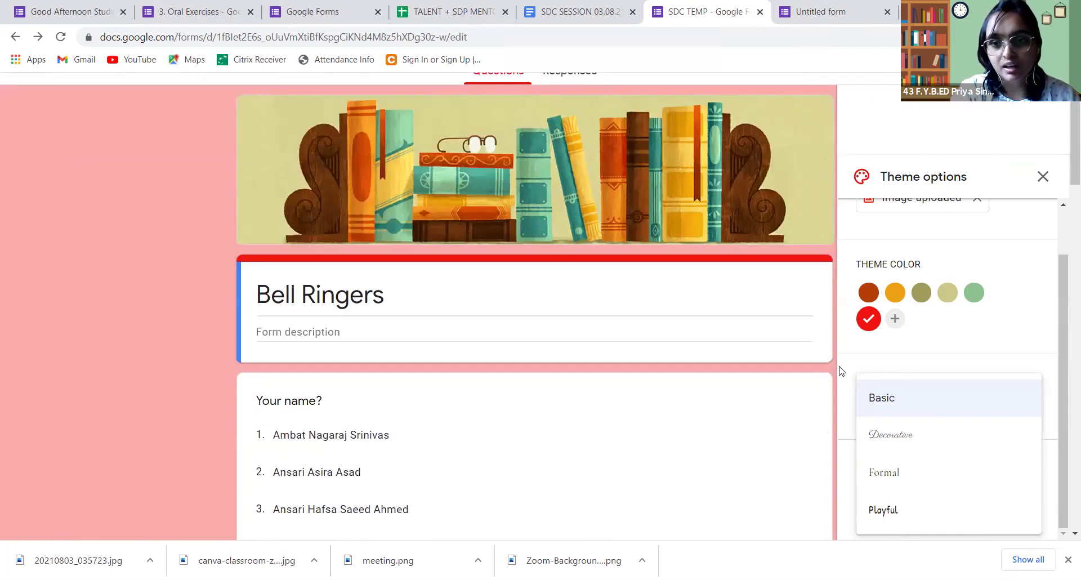
{"action": "left_click", "coordinate": [845, 370]}
{"action": "scroll", "coordinate": [882, 441], "scroll_direction": "down", "scroll_amount": 2}
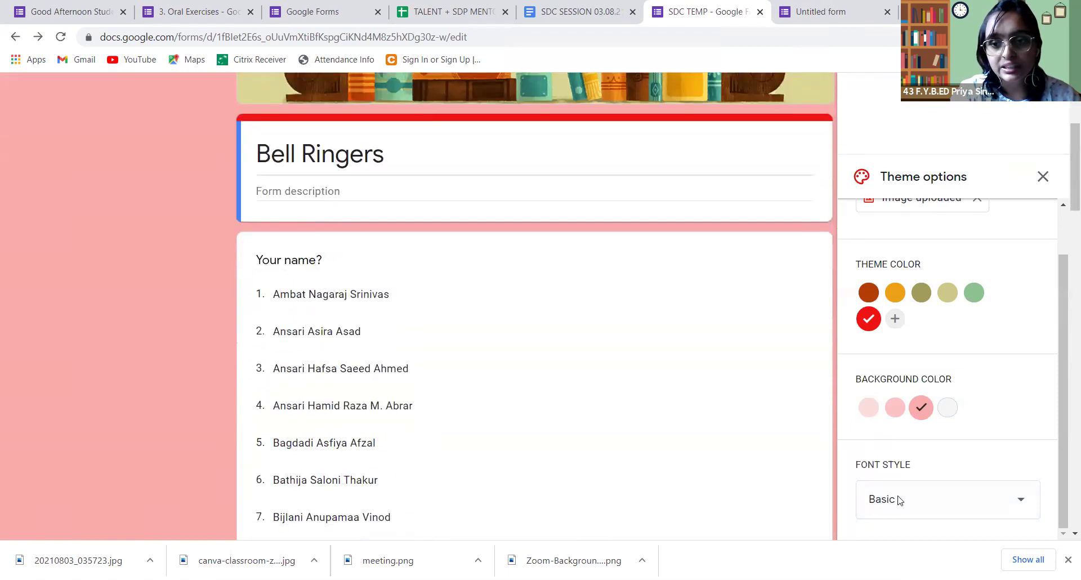
Step: Try the Decorative, Playful and Formal font styles on the form, and return the font style to Basic
{"action": "left_click", "coordinate": [898, 500]}
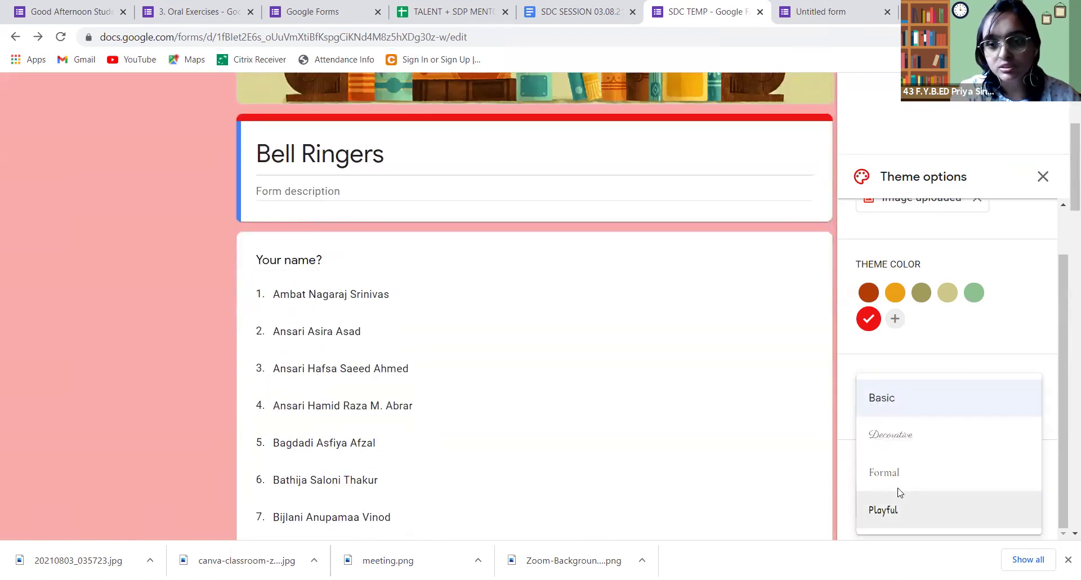
{"action": "left_click", "coordinate": [891, 439]}
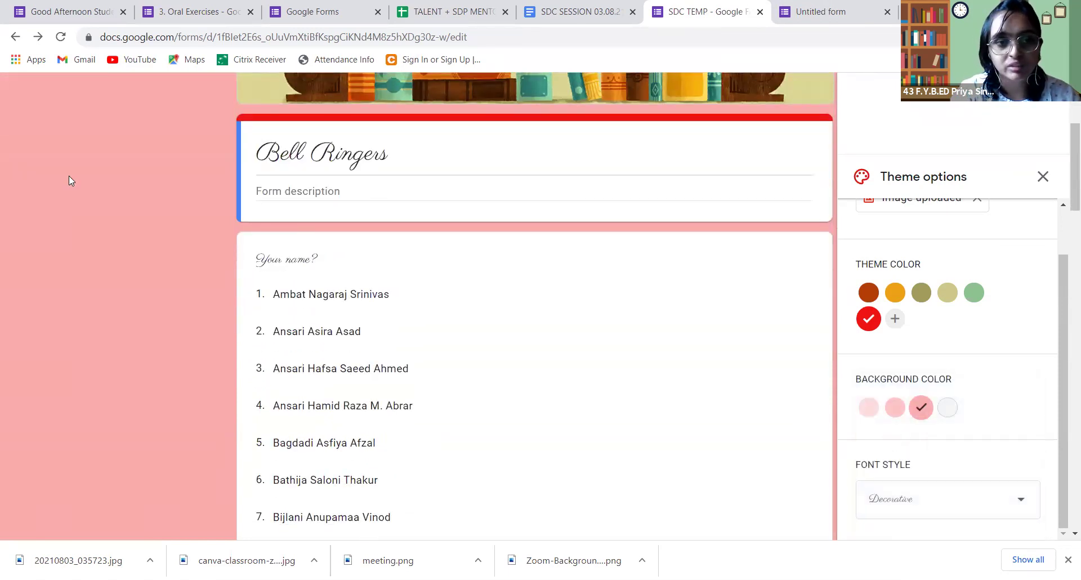
{"action": "scroll", "coordinate": [808, 401], "scroll_direction": "down", "scroll_amount": 1}
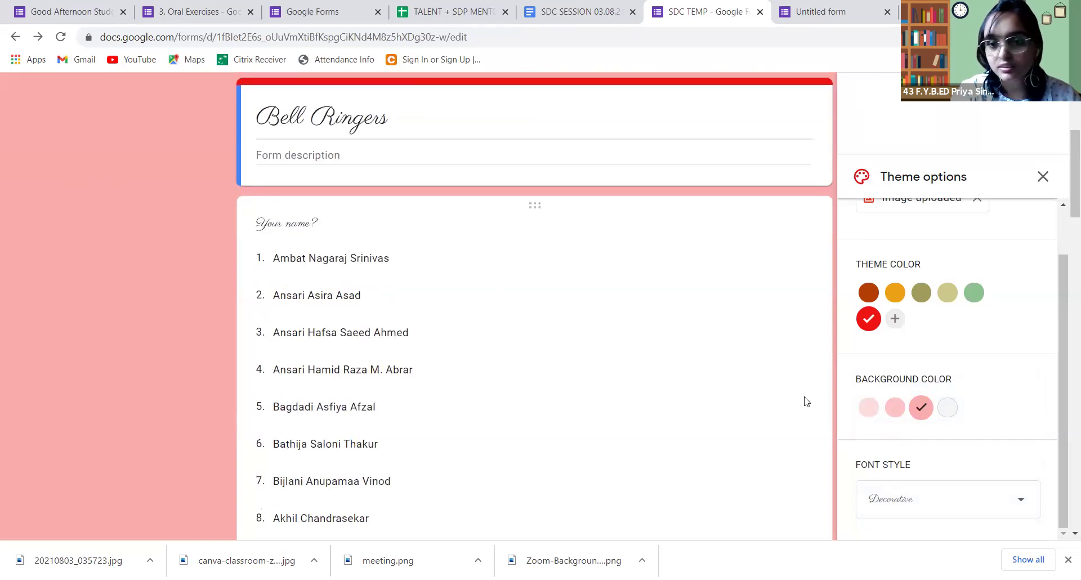
{"action": "left_click", "coordinate": [930, 498]}
{"action": "left_click", "coordinate": [907, 508]}
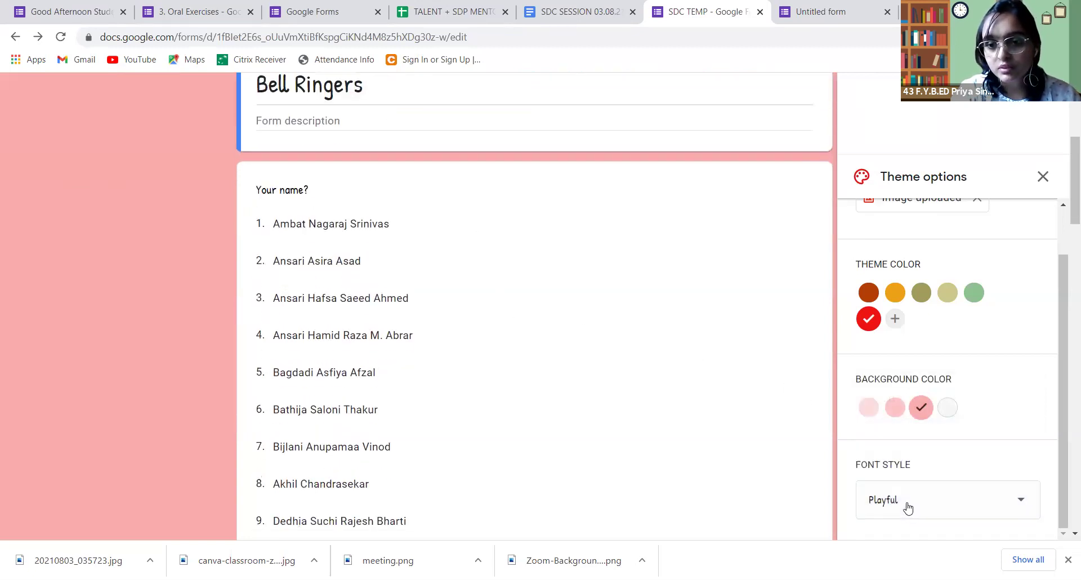
{"action": "left_click", "coordinate": [908, 508]}
{"action": "left_click", "coordinate": [885, 476]}
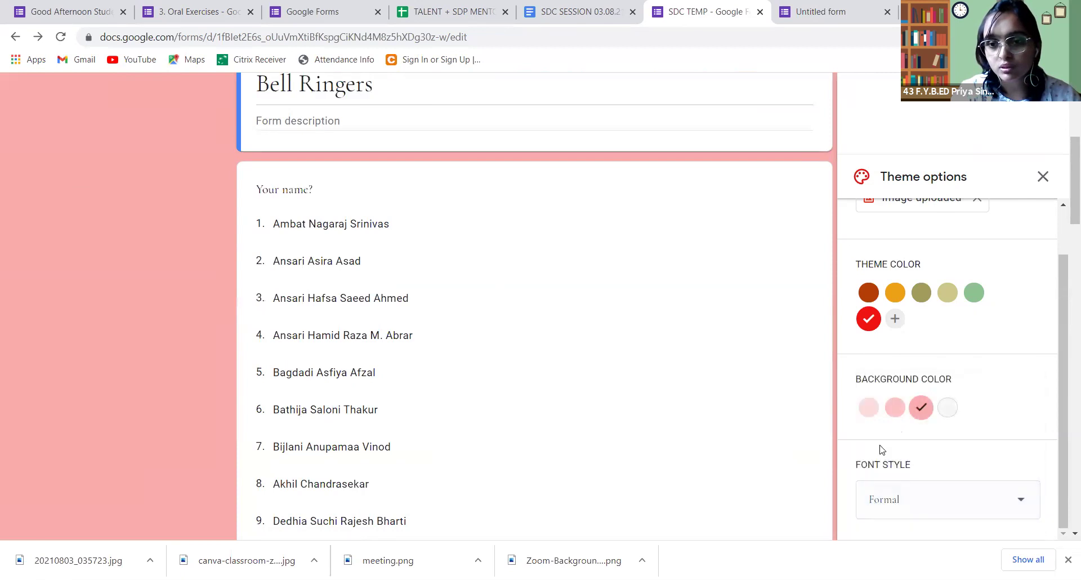
{"action": "left_click", "coordinate": [908, 500]}
{"action": "left_click", "coordinate": [880, 407]}
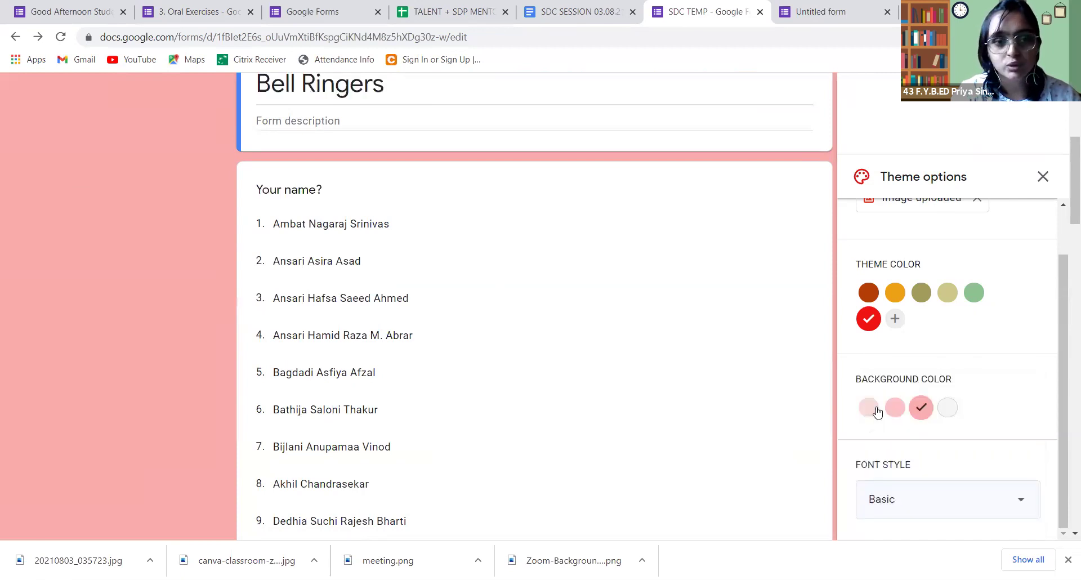
{"action": "scroll", "coordinate": [875, 411], "scroll_direction": "up", "scroll_amount": 1}
{"action": "scroll", "coordinate": [374, 370], "scroll_direction": "down", "scroll_amount": 4}
{"action": "scroll", "coordinate": [374, 366], "scroll_direction": "up", "scroll_amount": 9}
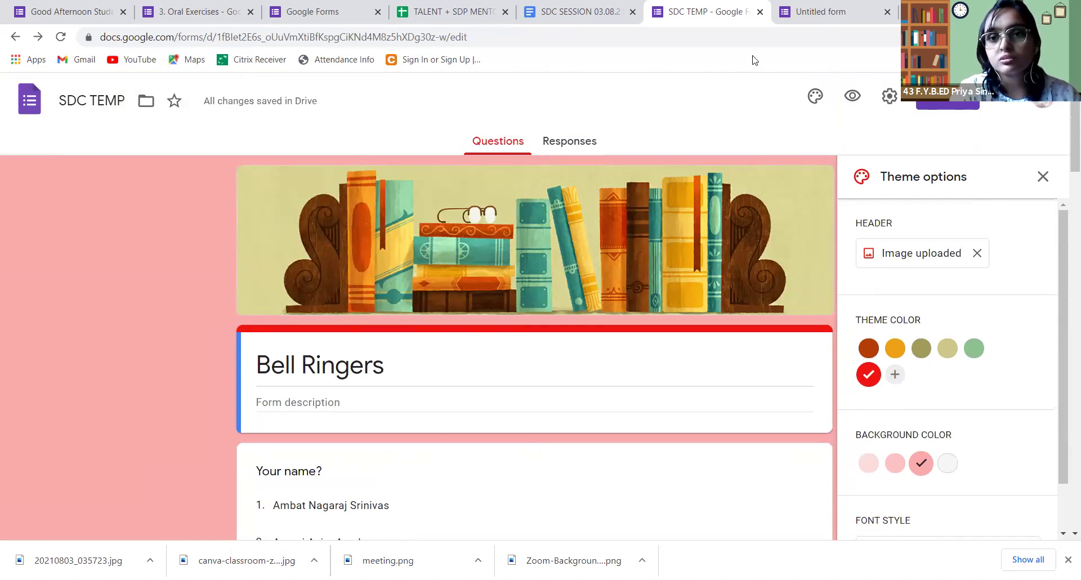
Step: Try the general form settings Limit to 1 response, Edit after submit and See summary charts and text responses, and clear all three again
{"action": "left_click", "coordinate": [891, 97]}
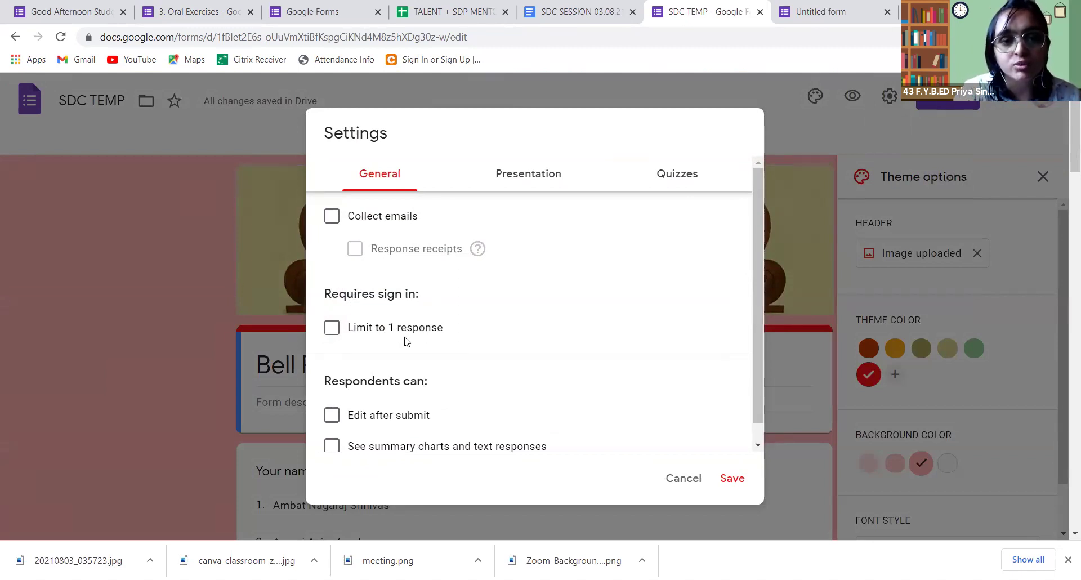
{"action": "left_click", "coordinate": [342, 332]}
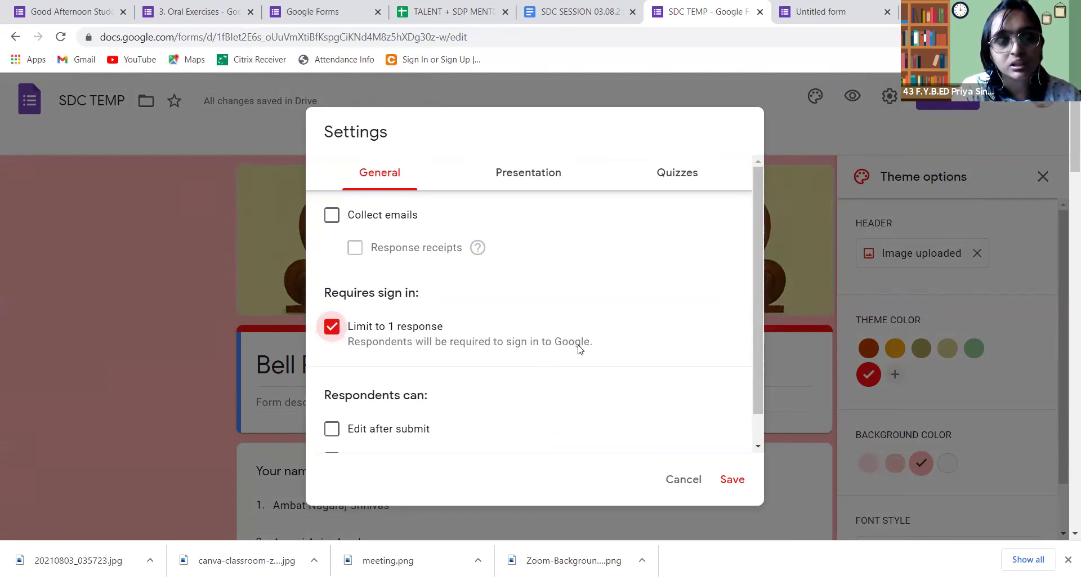
{"action": "scroll", "coordinate": [585, 320], "scroll_direction": "down", "scroll_amount": 5}
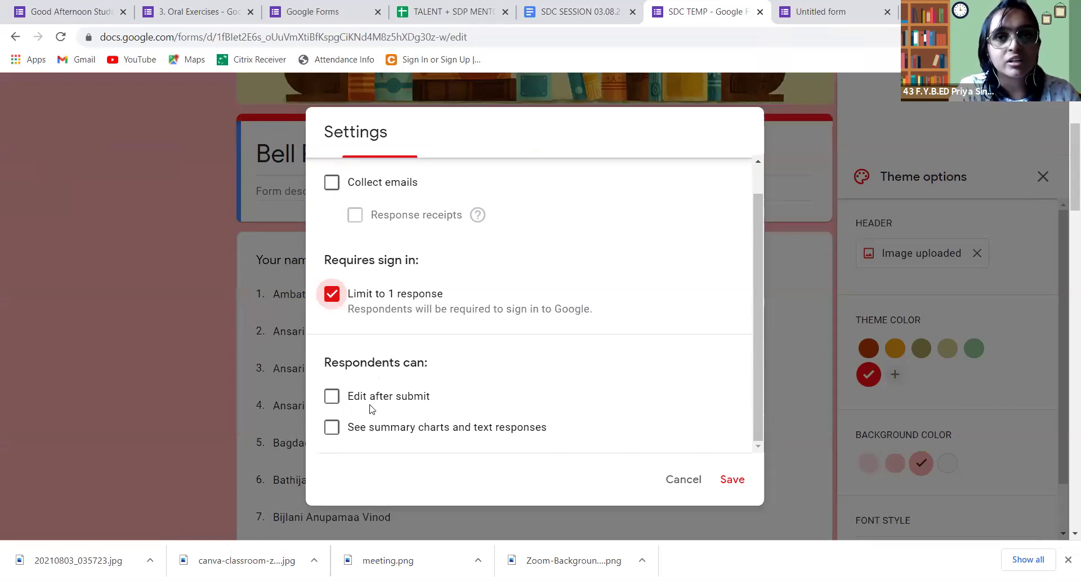
{"action": "left_click", "coordinate": [350, 401]}
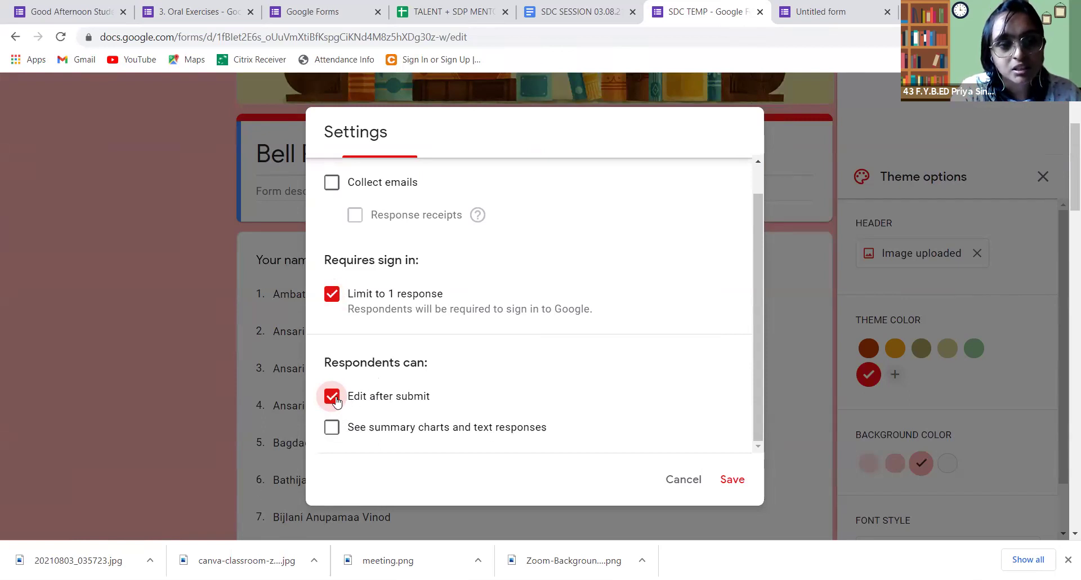
{"action": "left_click", "coordinate": [331, 429]}
{"action": "left_click", "coordinate": [331, 430]}
{"action": "left_click", "coordinate": [331, 396]}
{"action": "scroll", "coordinate": [335, 394], "scroll_direction": "up", "scroll_amount": 1}
{"action": "left_click", "coordinate": [331, 327]}
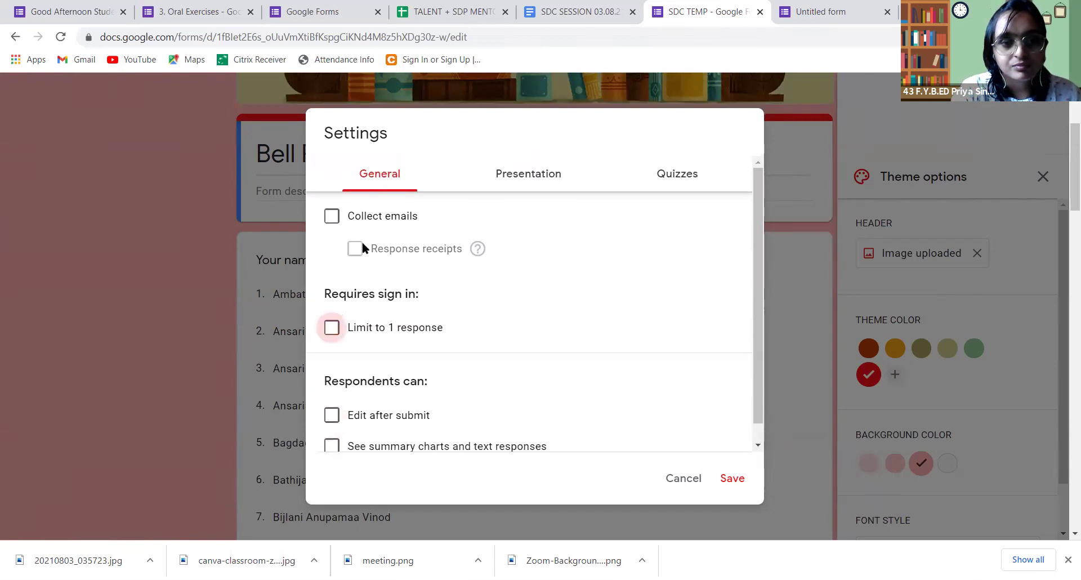
Step: Try the progress bar option in the form's presentation settings, leave it off and enable Shuffle question order
{"action": "left_click", "coordinate": [527, 183]}
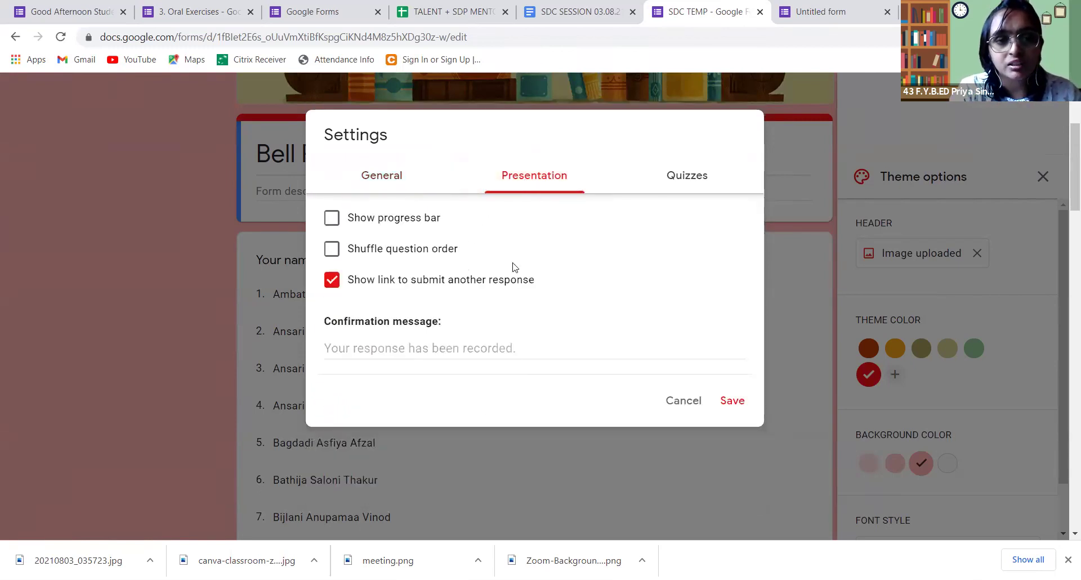
{"action": "left_click", "coordinate": [333, 220]}
{"action": "left_click", "coordinate": [349, 223]}
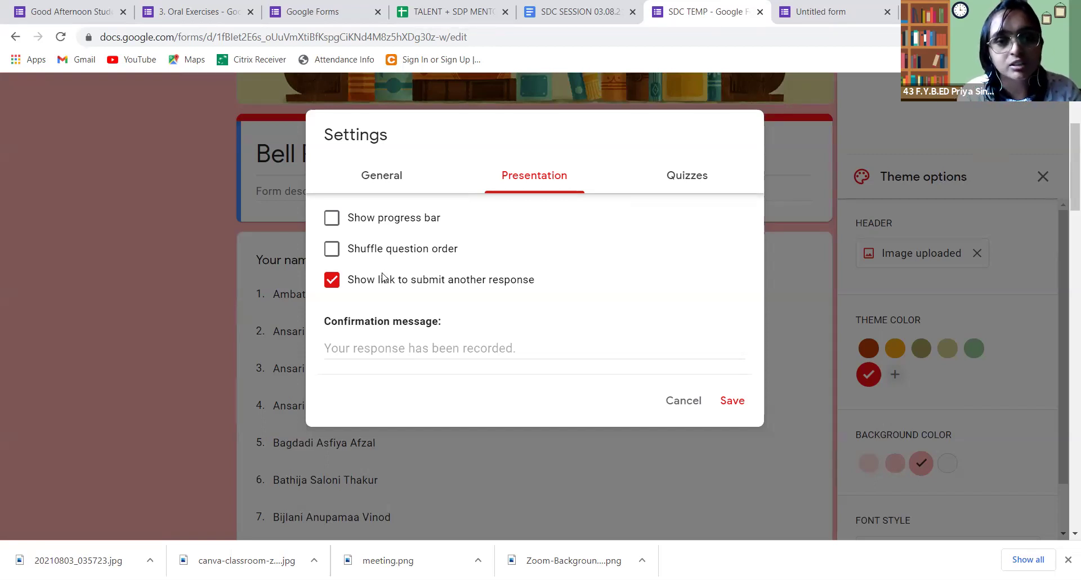
{"action": "scroll", "coordinate": [388, 276], "scroll_direction": "up", "scroll_amount": 1}
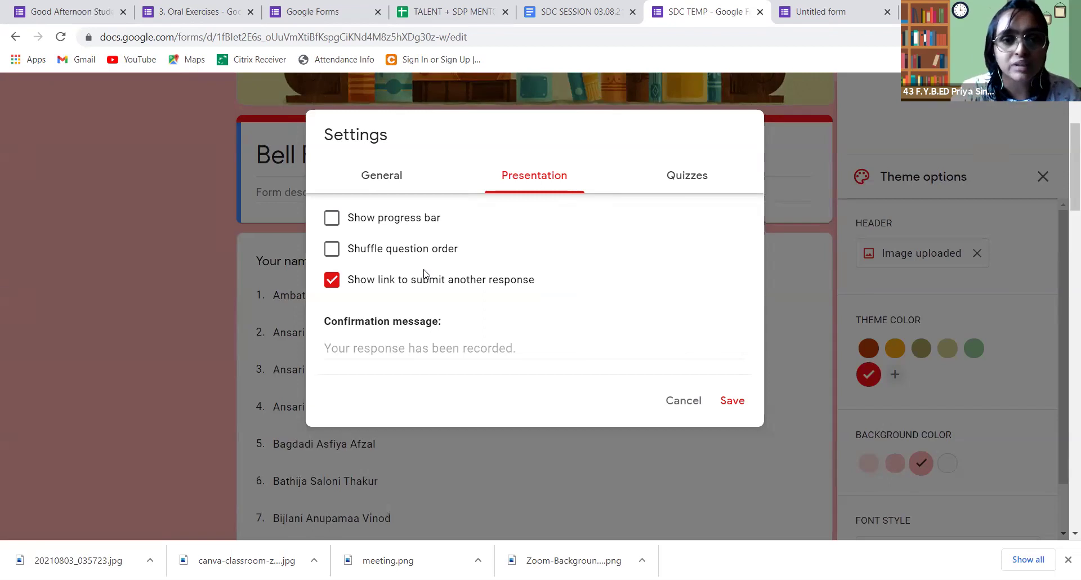
{"action": "left_click", "coordinate": [333, 252]}
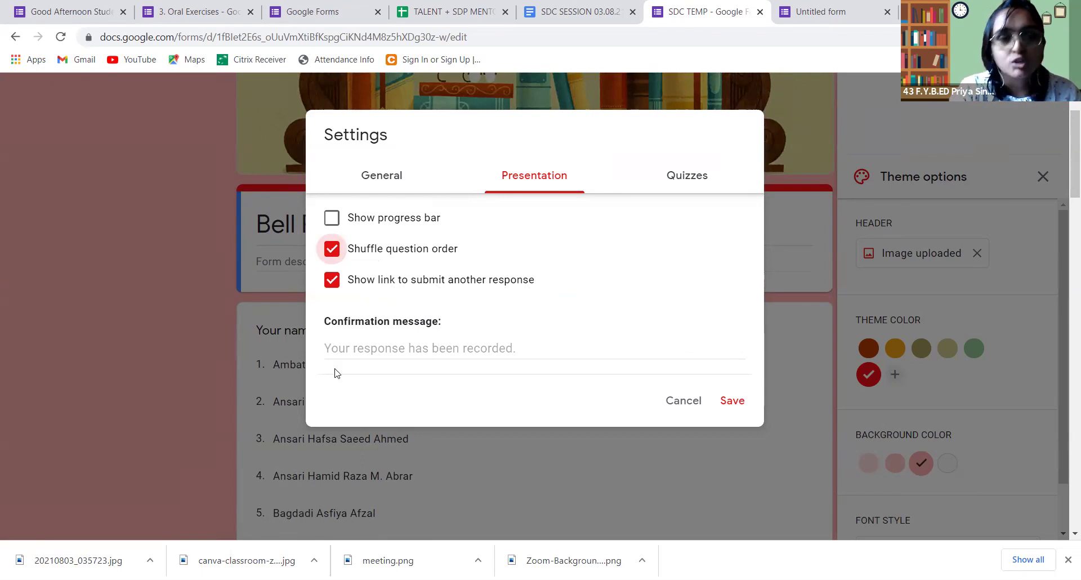
{"action": "left_click", "coordinate": [334, 348]}
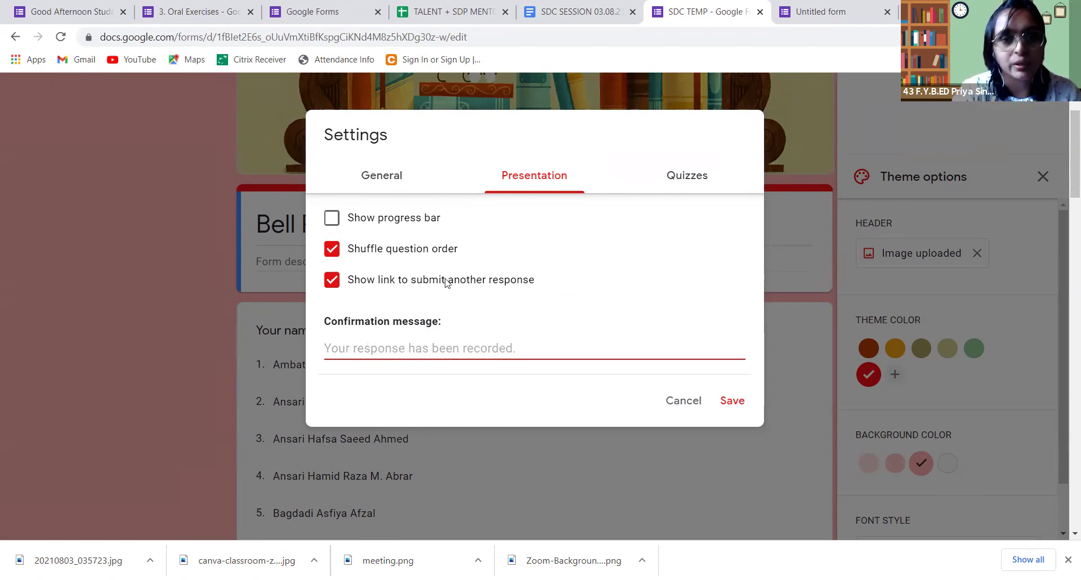
{"action": "scroll", "coordinate": [614, 169], "scroll_direction": "up", "scroll_amount": 2}
Step: Make the form a quiz and set its grades to release later, after manual review
{"action": "left_click", "coordinate": [667, 175]}
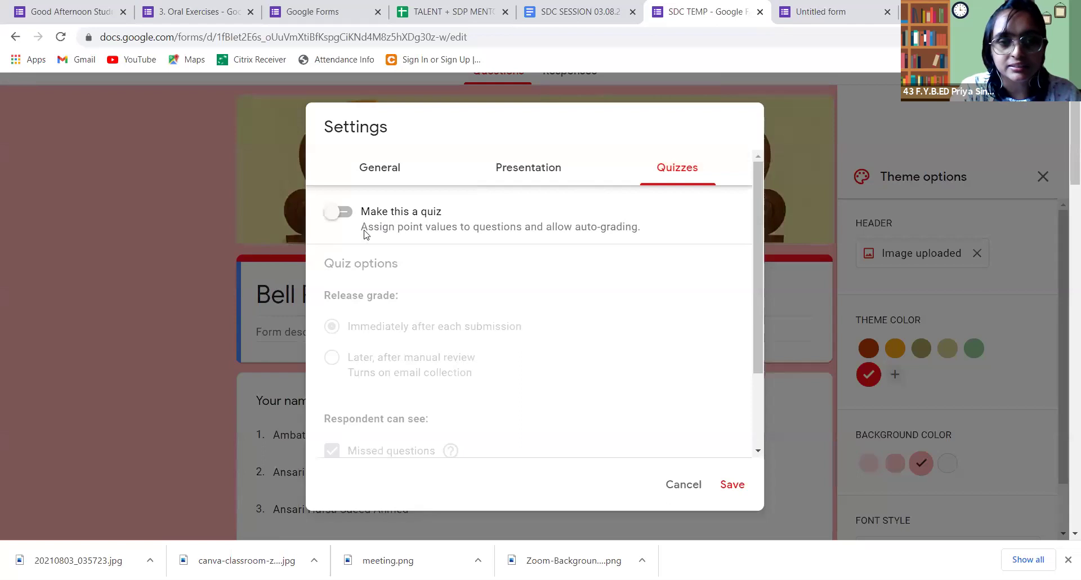
{"action": "left_click", "coordinate": [330, 222]}
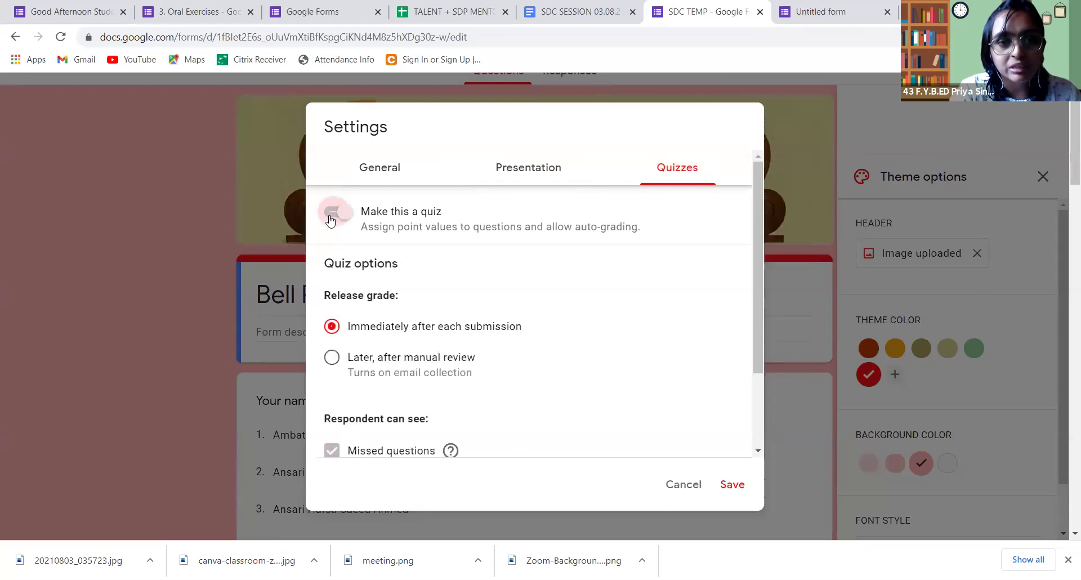
{"action": "scroll", "coordinate": [346, 290], "scroll_direction": "down", "scroll_amount": 2}
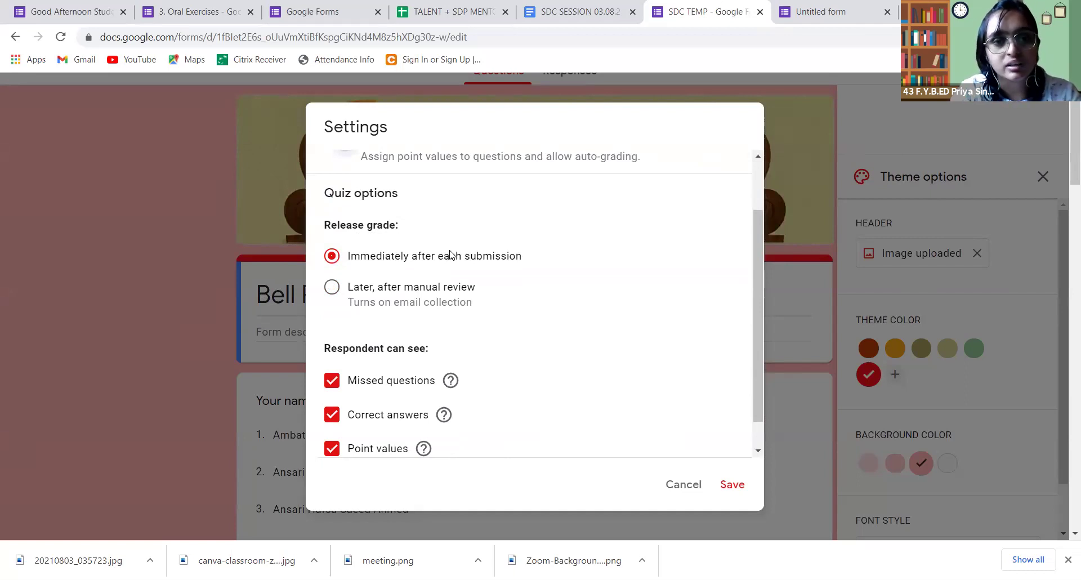
{"action": "scroll", "coordinate": [444, 271], "scroll_direction": "down", "scroll_amount": 1}
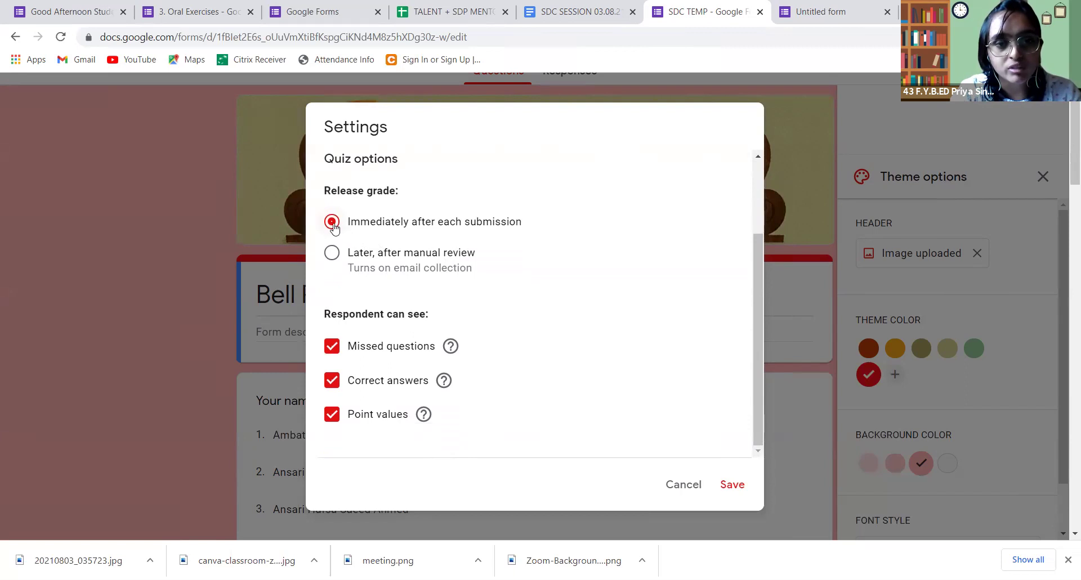
{"action": "left_click", "coordinate": [332, 253]}
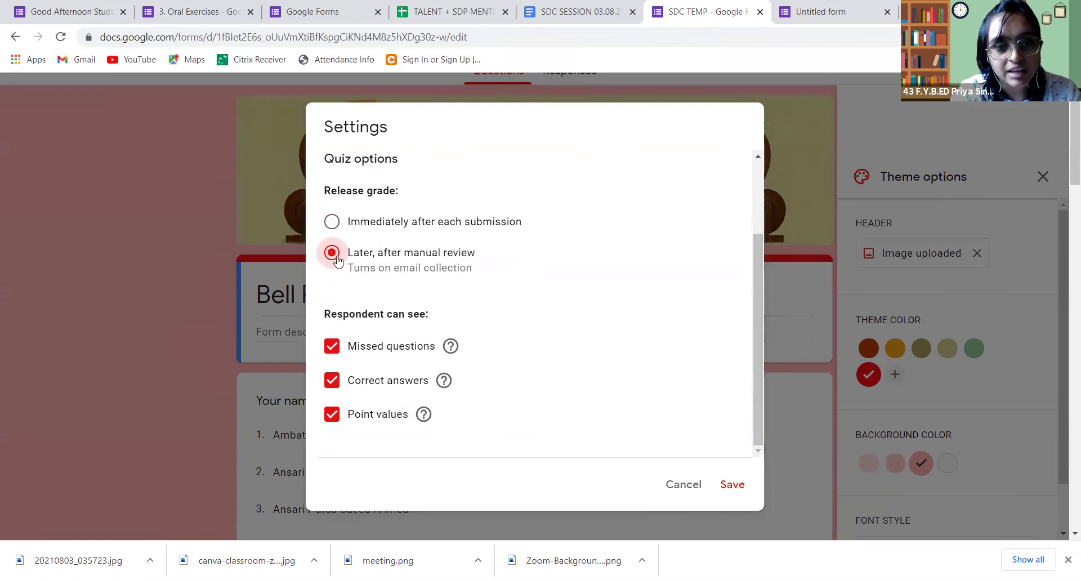
Step: Turn the quiz option off again and save the form settings
{"action": "scroll", "coordinate": [378, 285], "scroll_direction": "up", "scroll_amount": 2}
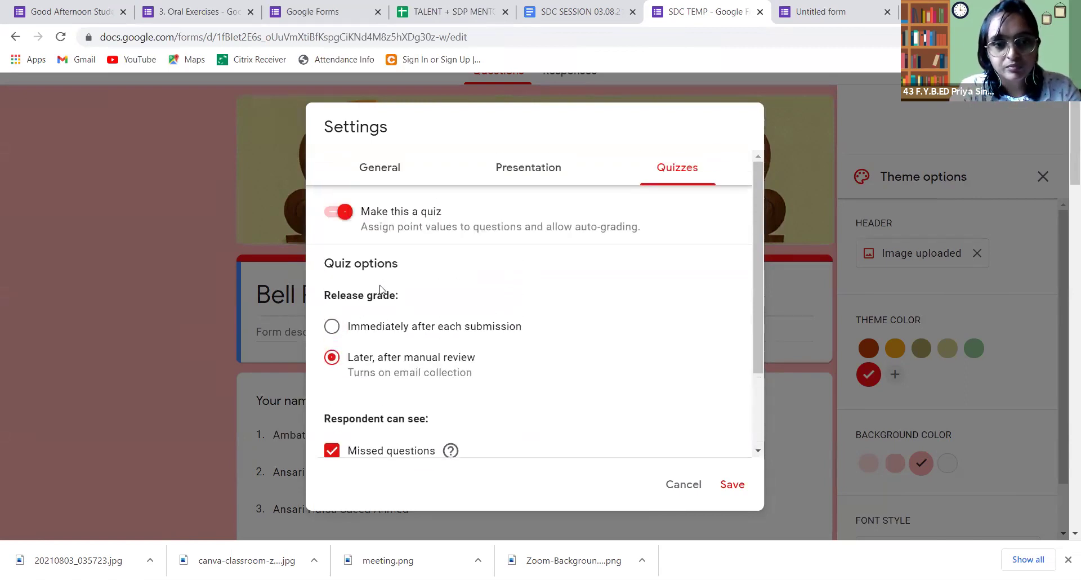
{"action": "scroll", "coordinate": [380, 290], "scroll_direction": "down", "scroll_amount": 2}
{"action": "scroll", "coordinate": [361, 197], "scroll_direction": "up", "scroll_amount": 2}
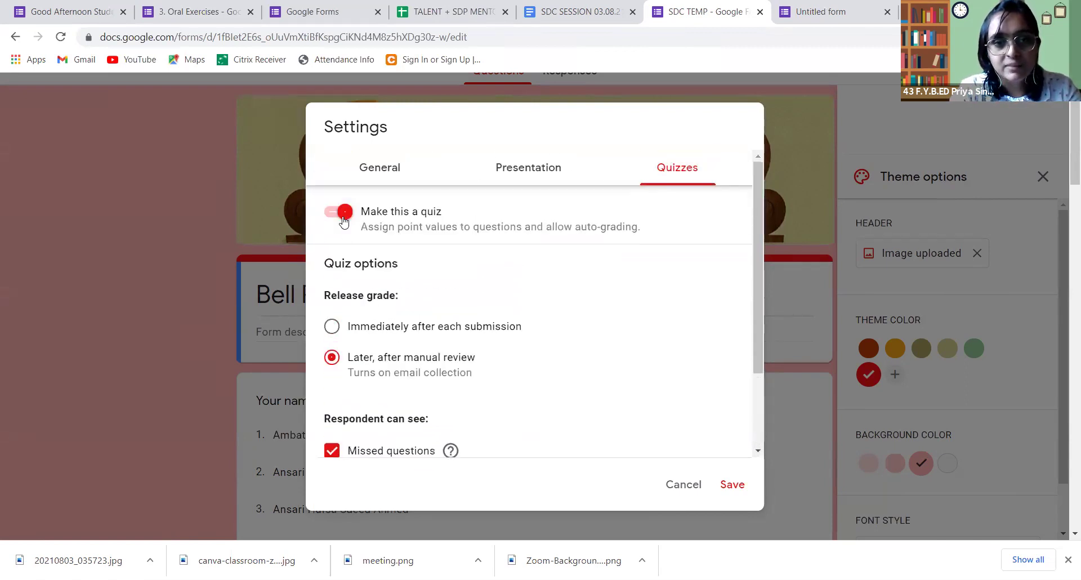
{"action": "left_click", "coordinate": [343, 218]}
{"action": "left_click", "coordinate": [723, 487]}
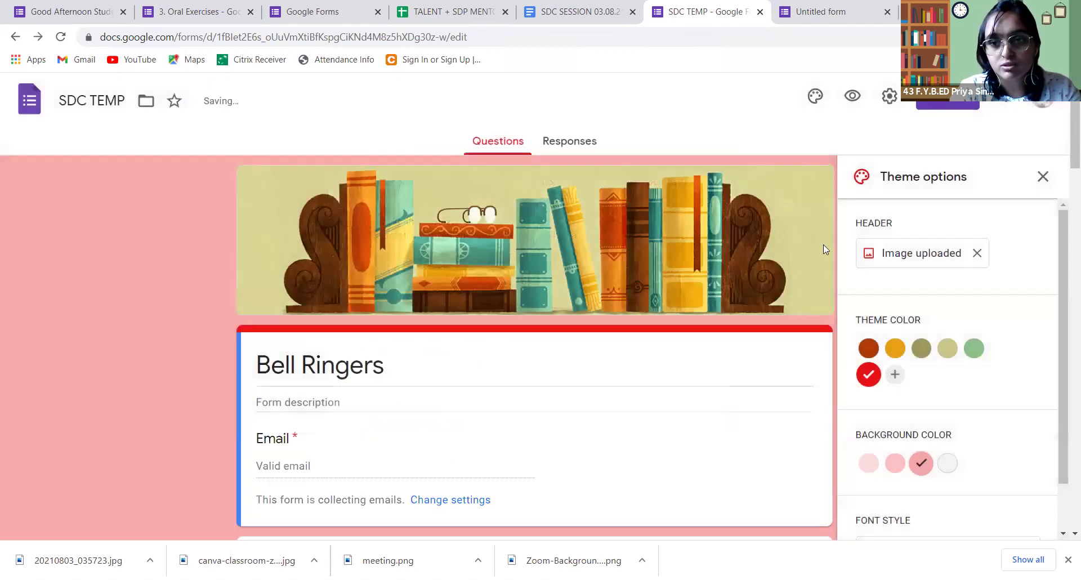
Step: Open the form's sending options and examine the email fields for recipient, subject and message
{"action": "left_click", "coordinate": [1007, 102]}
{"action": "key", "text": "Escape"}
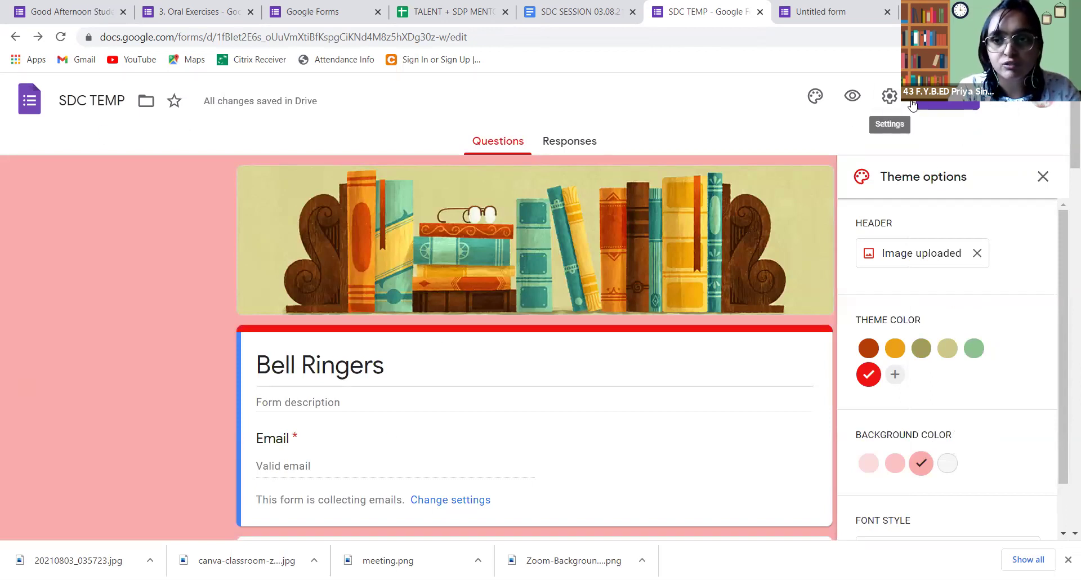
{"action": "left_click", "coordinate": [932, 103]}
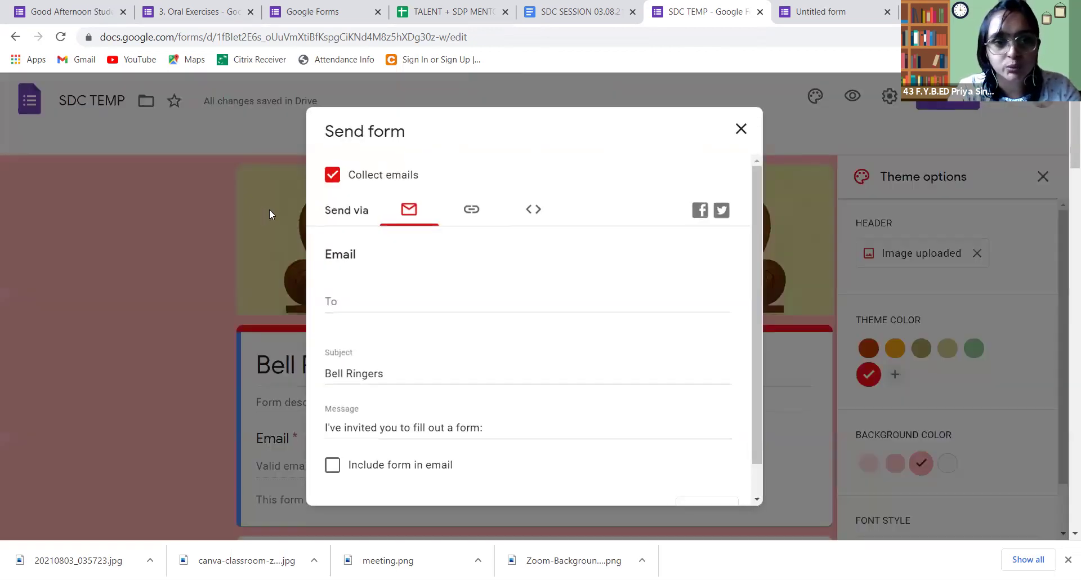
{"action": "left_click", "coordinate": [356, 302]}
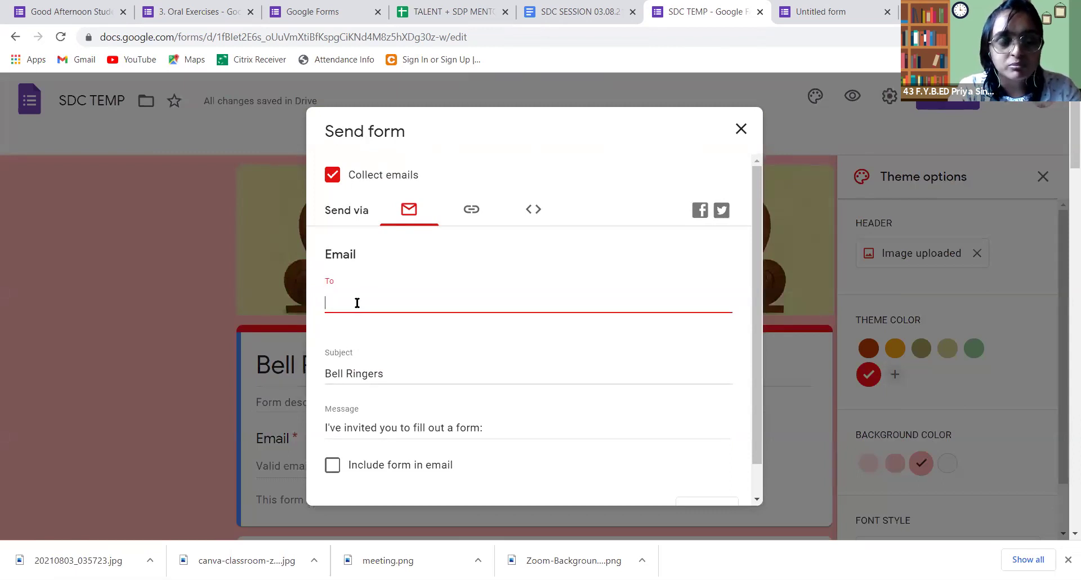
{"action": "scroll", "coordinate": [374, 378], "scroll_direction": "down", "scroll_amount": 1}
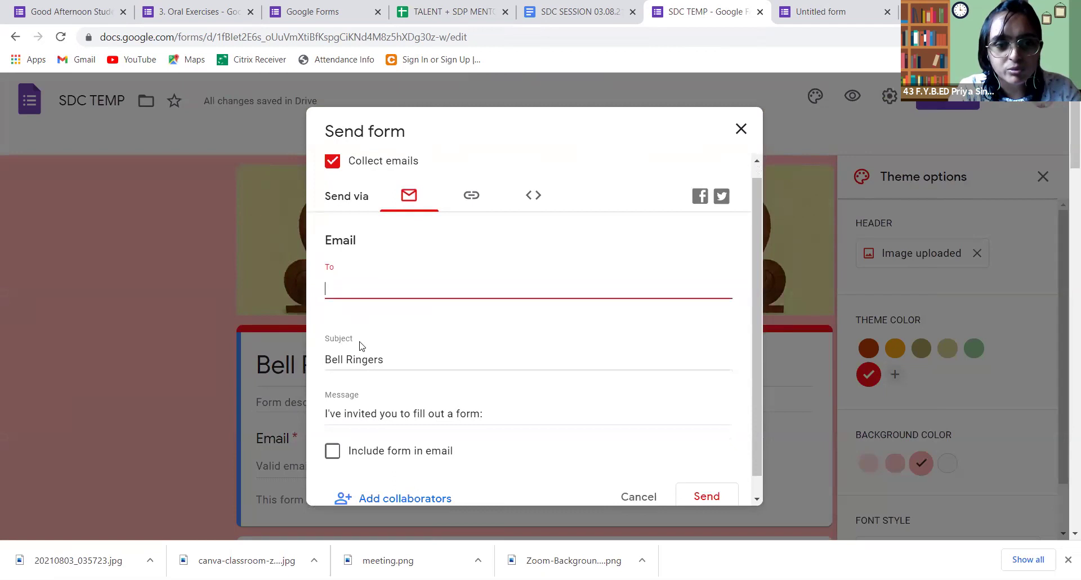
{"action": "scroll", "coordinate": [360, 270], "scroll_direction": "up", "scroll_amount": 1}
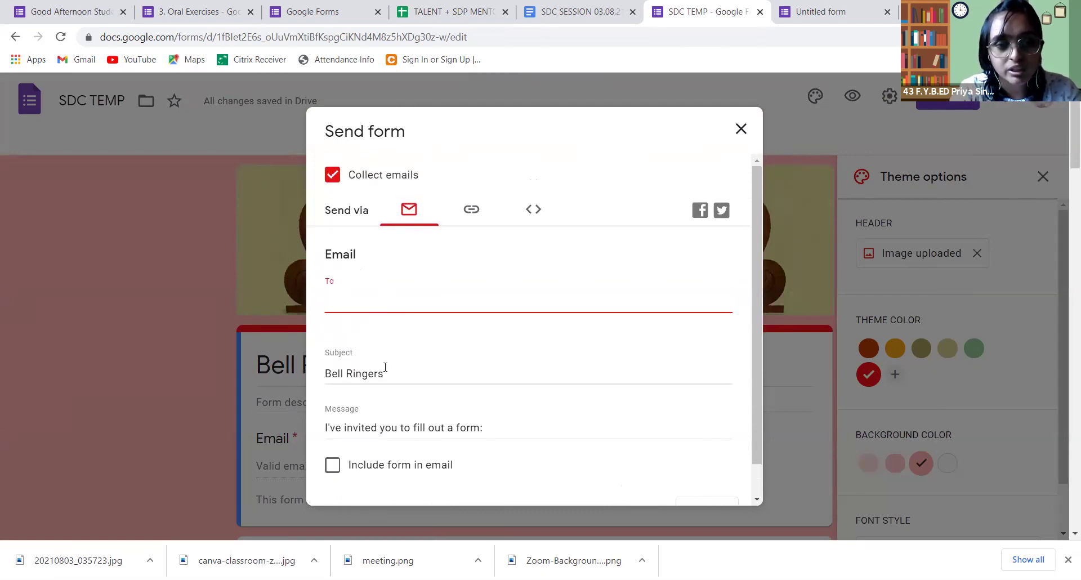
{"action": "scroll", "coordinate": [418, 289], "scroll_direction": "down", "scroll_amount": 1}
{"action": "scroll", "coordinate": [423, 256], "scroll_direction": "up", "scroll_amount": 1}
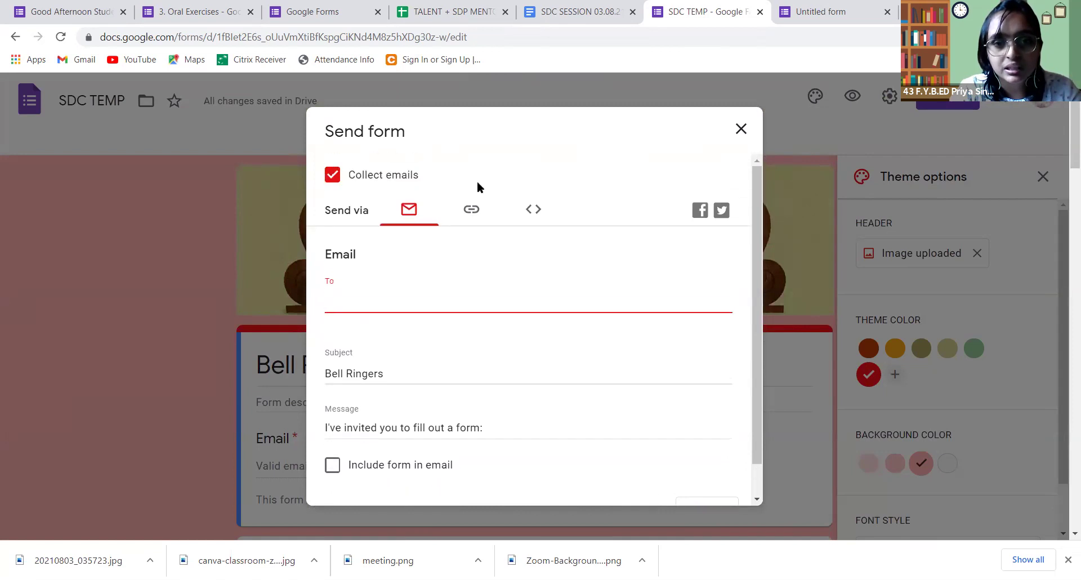
Step: Shorten the URL of the form's sharing link, and select the form's embed HTML code
{"action": "left_click", "coordinate": [471, 213]}
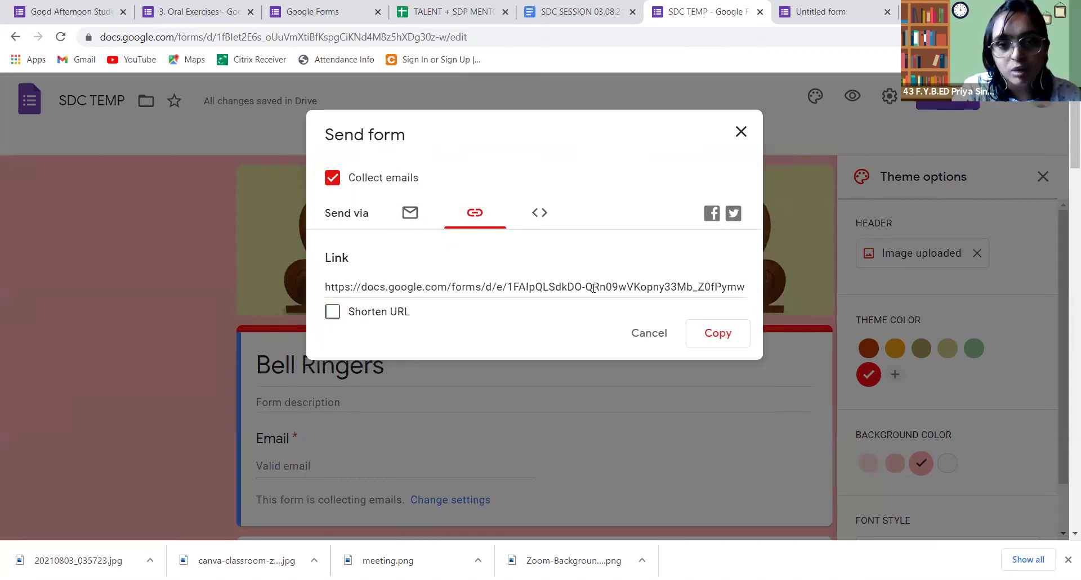
{"action": "left_click", "coordinate": [332, 313]}
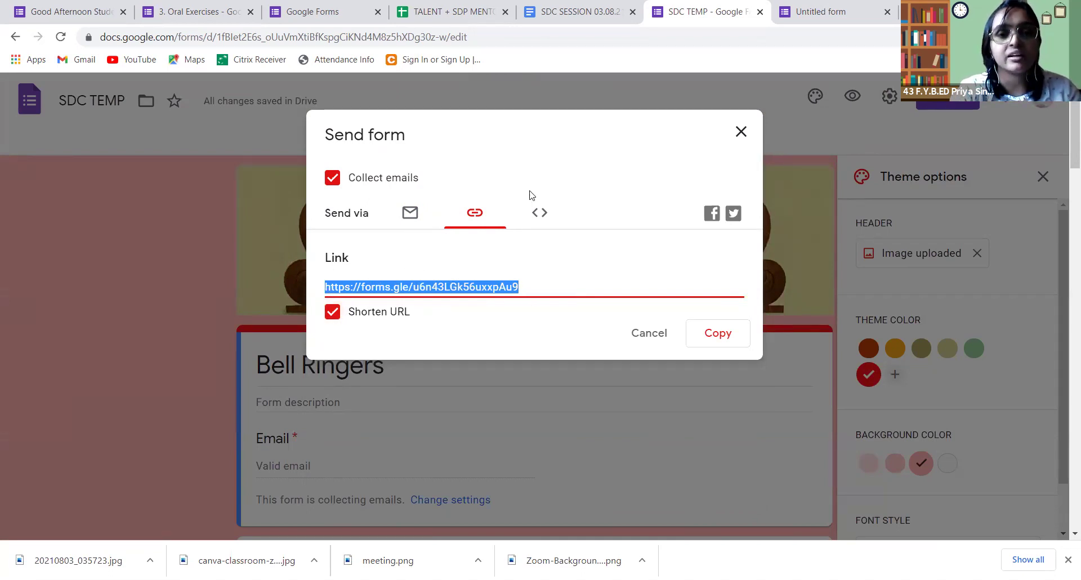
{"action": "left_click", "coordinate": [541, 216]}
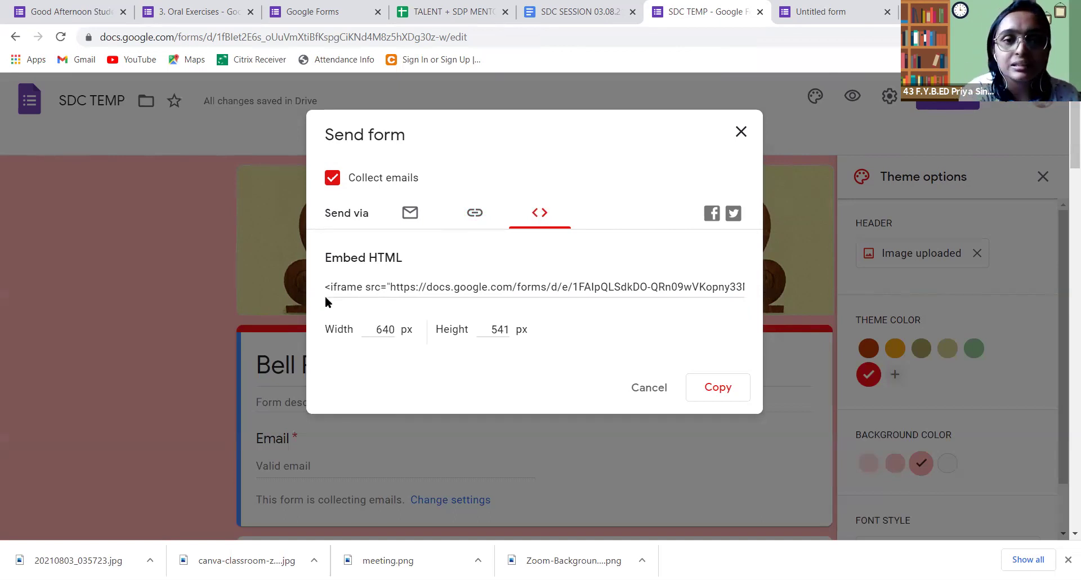
{"action": "left_click", "coordinate": [340, 289]}
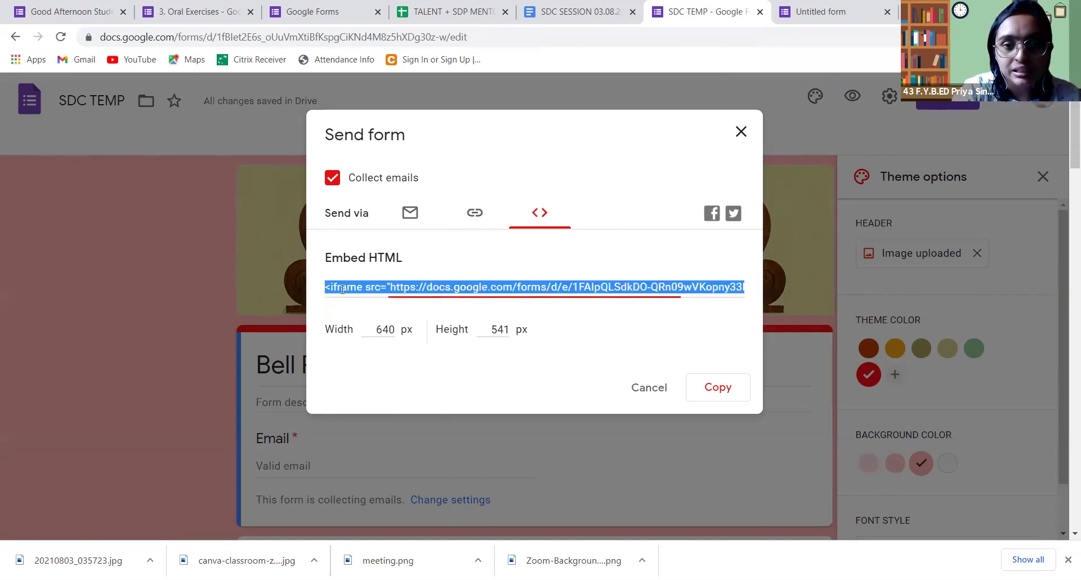
Step: Dismiss the form's sending options and close the SDC TEMP form
{"action": "left_click", "coordinate": [666, 395]}
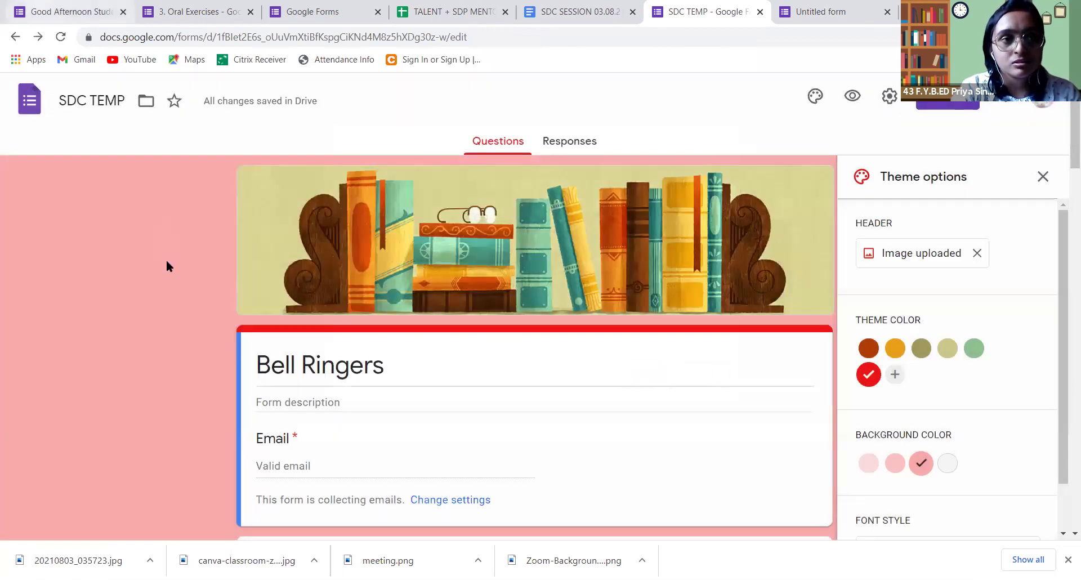
{"action": "left_click", "coordinate": [861, 17]}
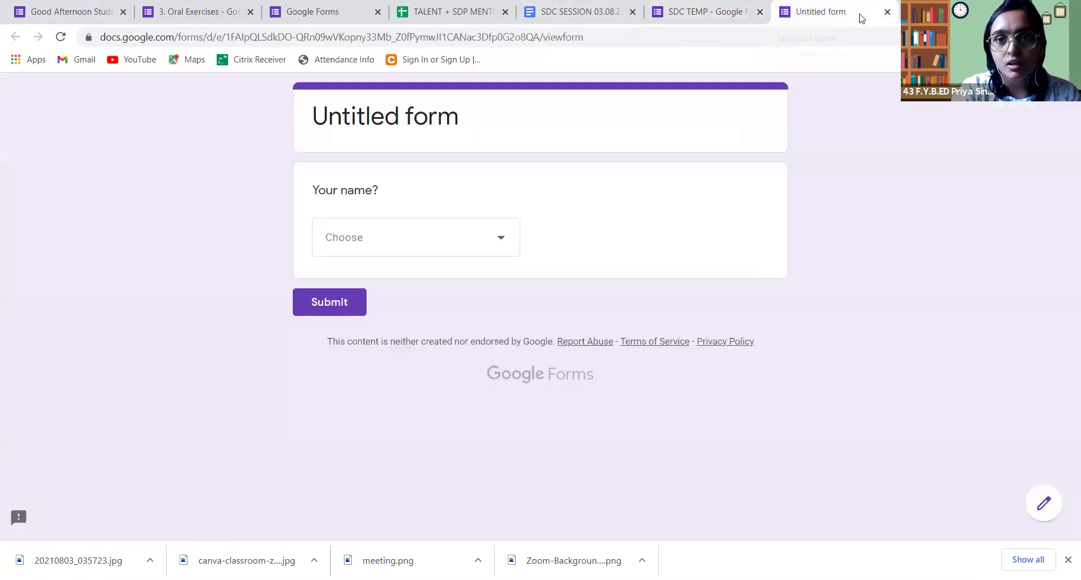
{"action": "left_click", "coordinate": [757, 12]}
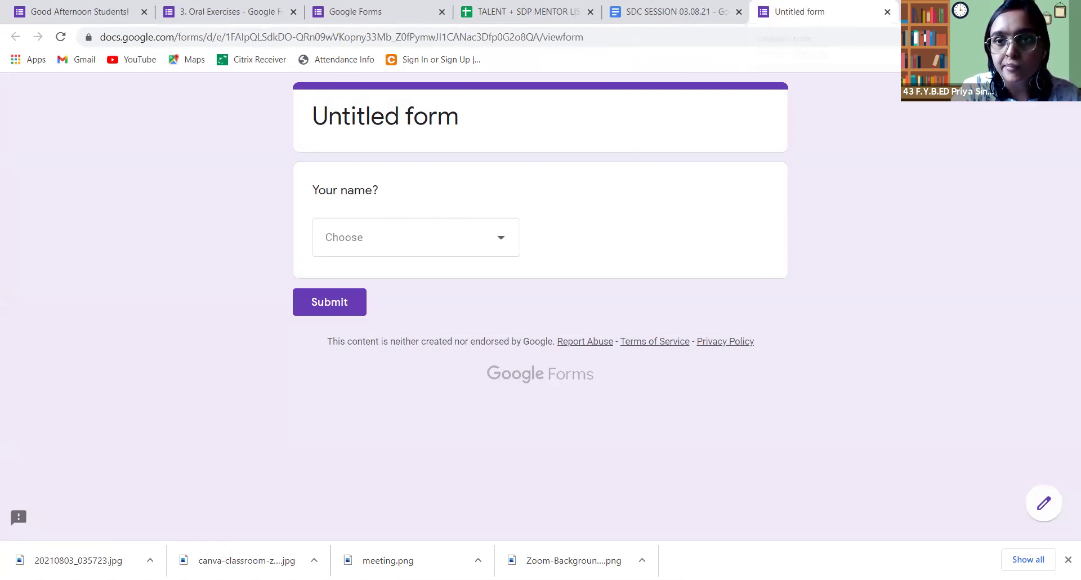
Step: Open Google Forms in a new browser tab and create a blank form
{"action": "key", "text": "ctrl+t"}
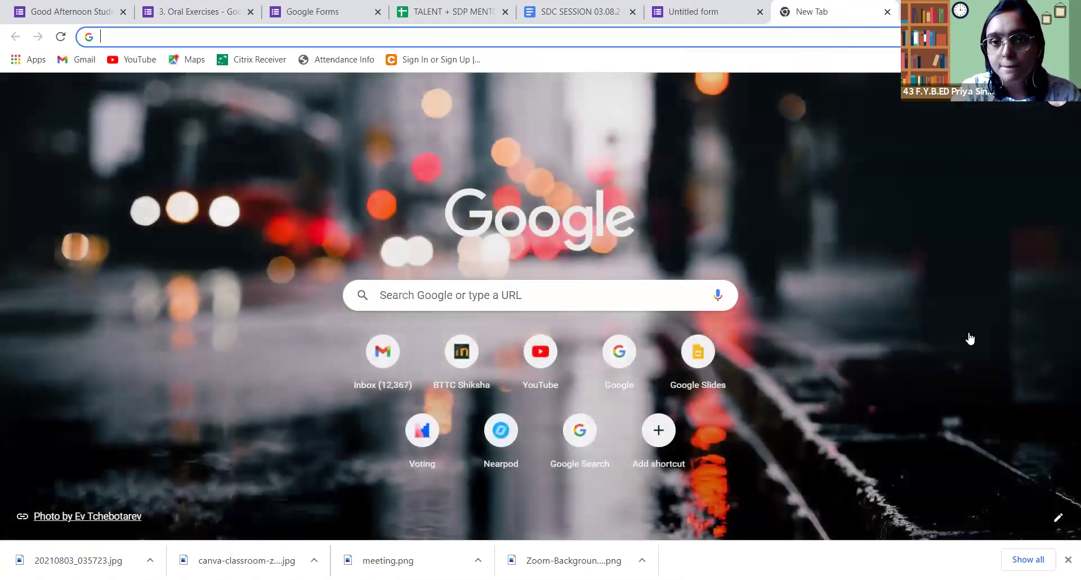
{"action": "key", "text": "Tab"}
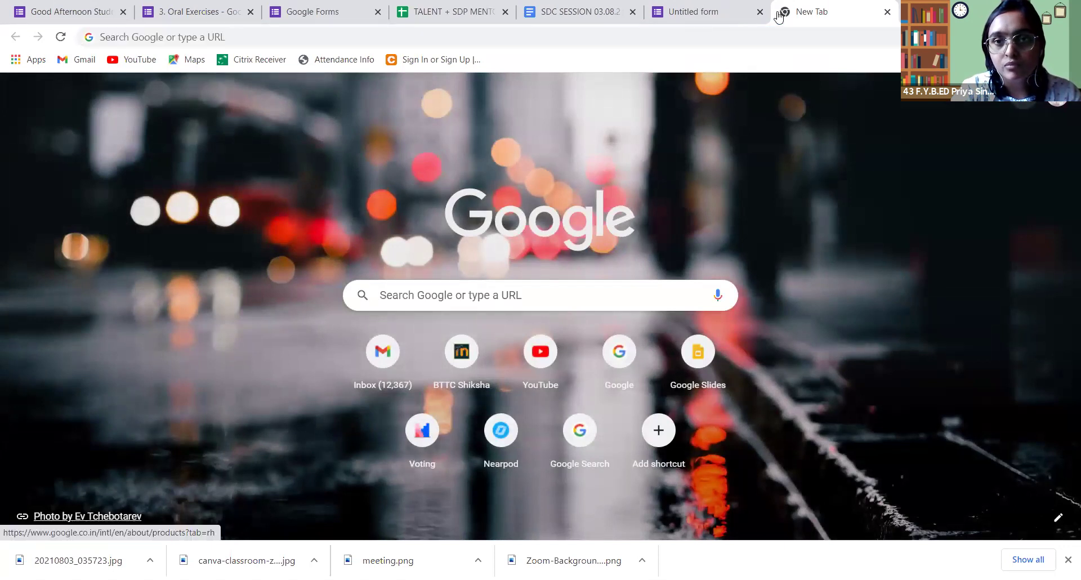
{"action": "key", "text": "Return"}
{"action": "key", "text": "Return"}
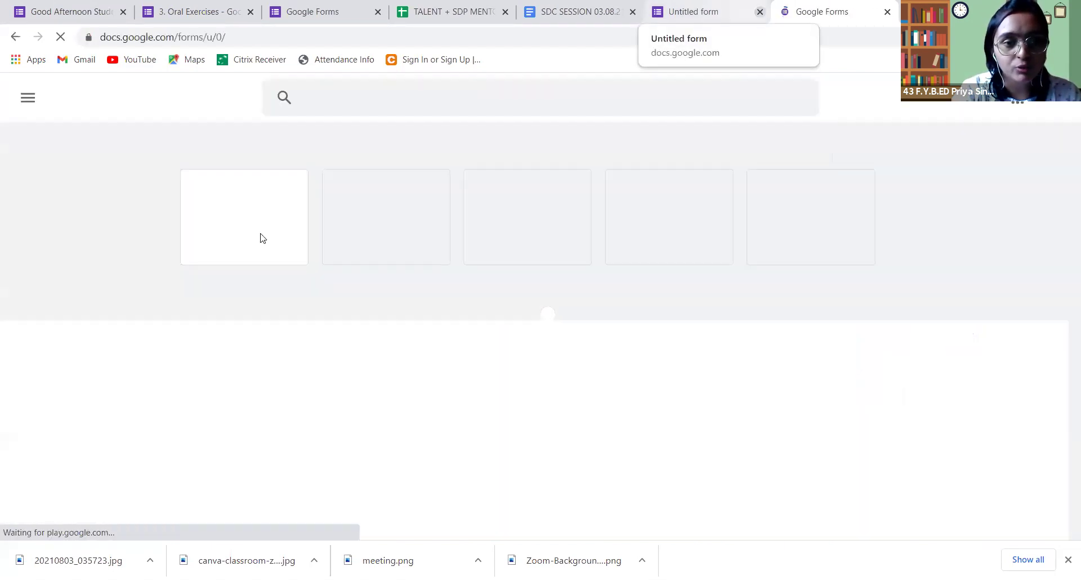
{"action": "left_click", "coordinate": [260, 238]}
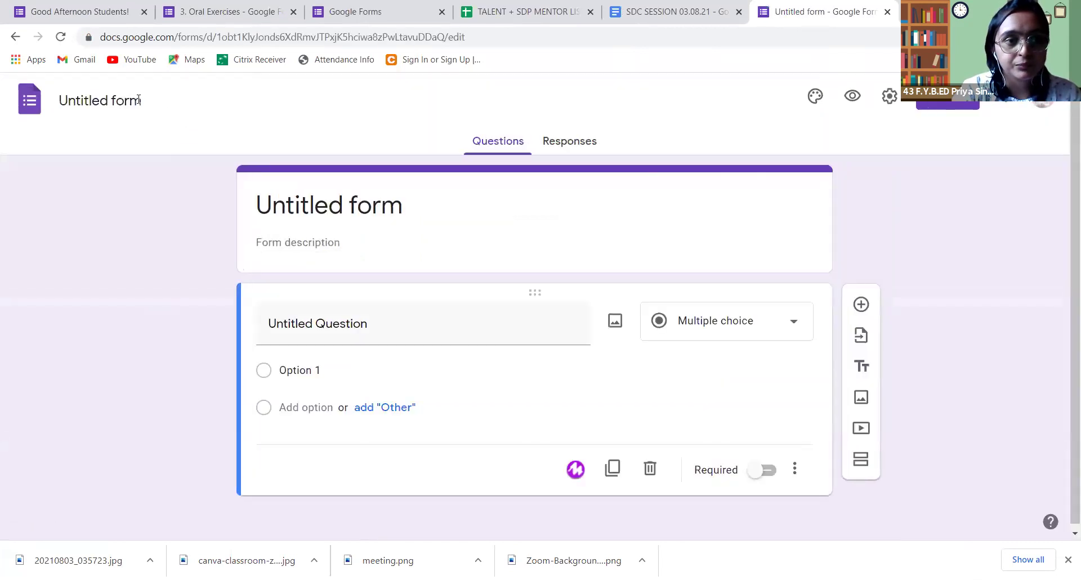
Step: Close the mentor list spreadsheet and look up the Mood Tracker questions in the SDC SESSION 03.08.21 document
{"action": "left_click", "coordinate": [139, 100]}
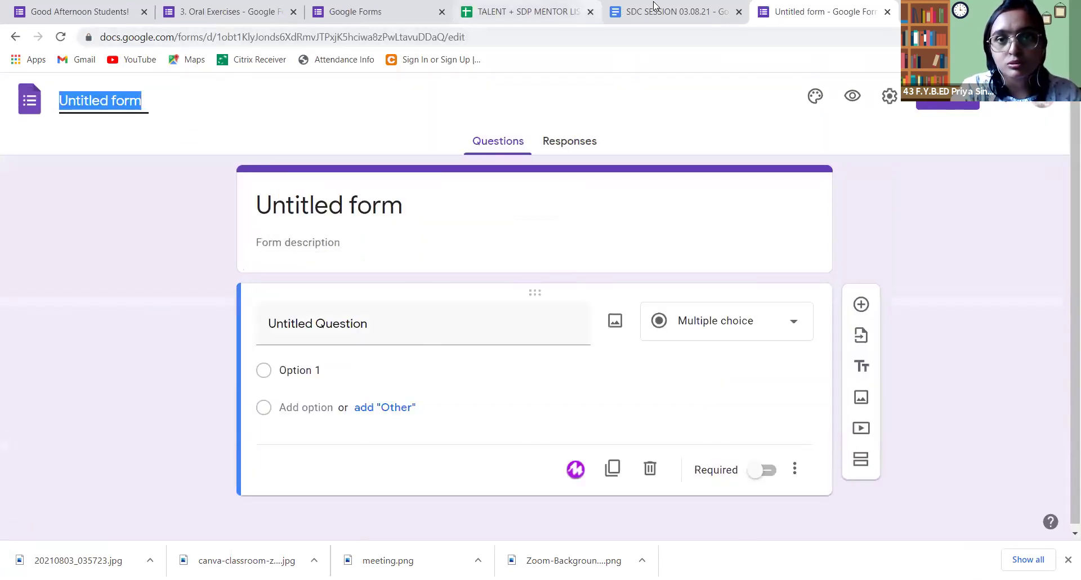
{"action": "left_click", "coordinate": [589, 12]}
{"action": "left_click", "coordinate": [540, 13]}
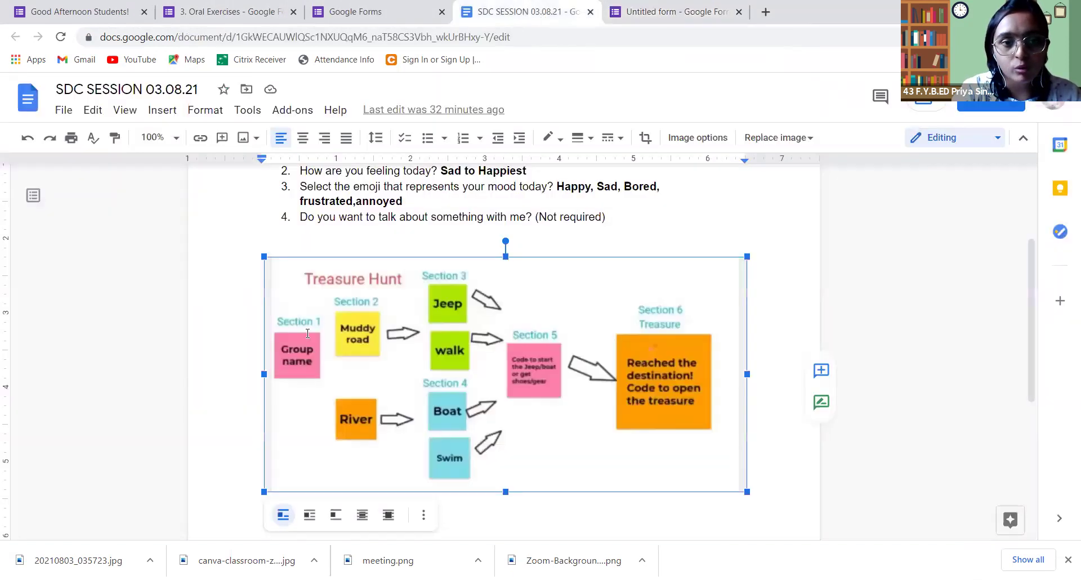
{"action": "scroll", "coordinate": [307, 333], "scroll_direction": "up", "scroll_amount": 3}
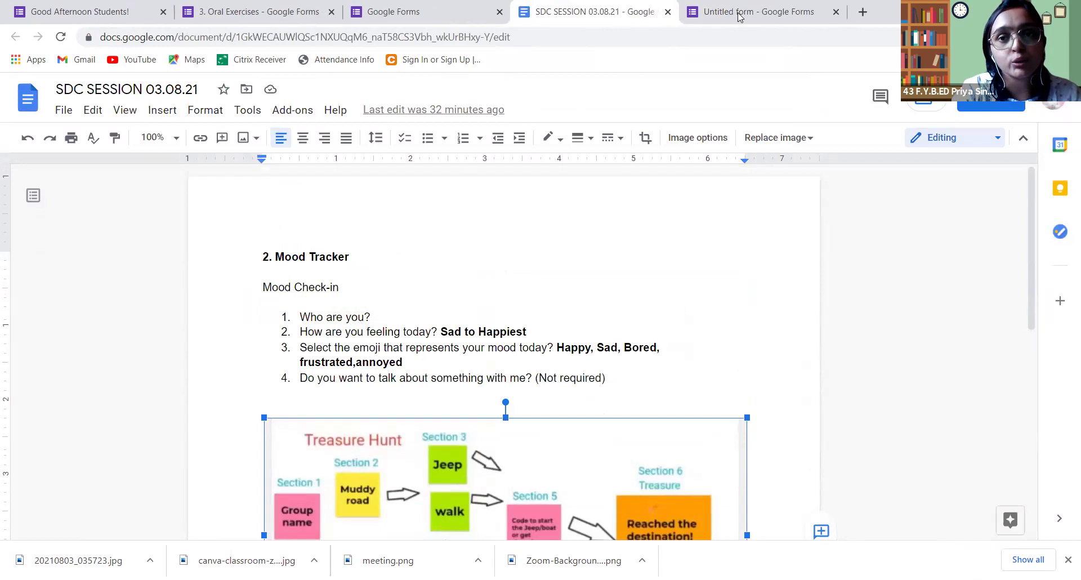
Step: Return to the new blank form and name its file MOOD TRACKER
{"action": "left_click", "coordinate": [739, 15]}
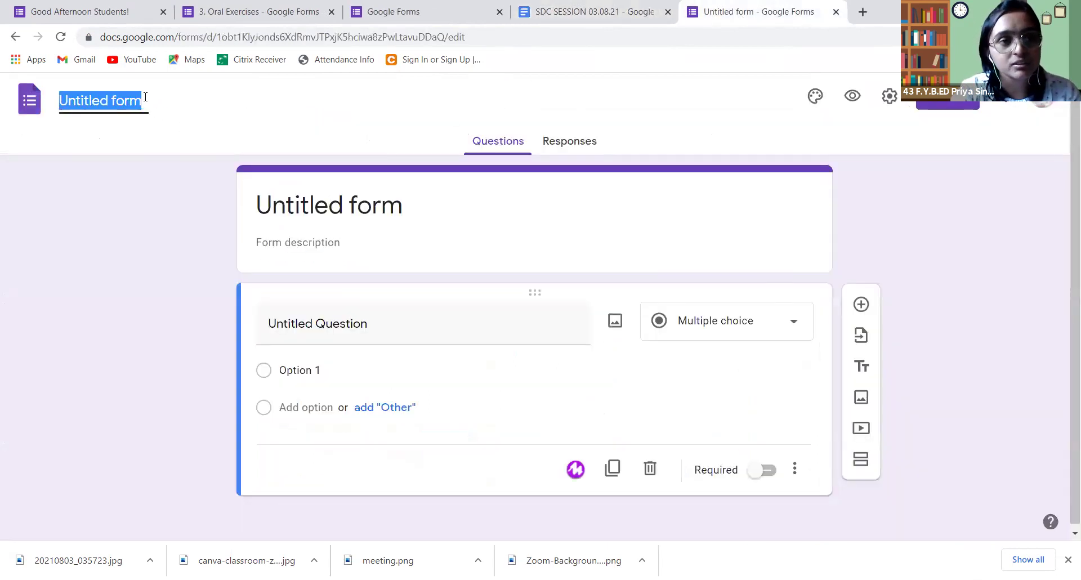
{"action": "type", "text": "U."}
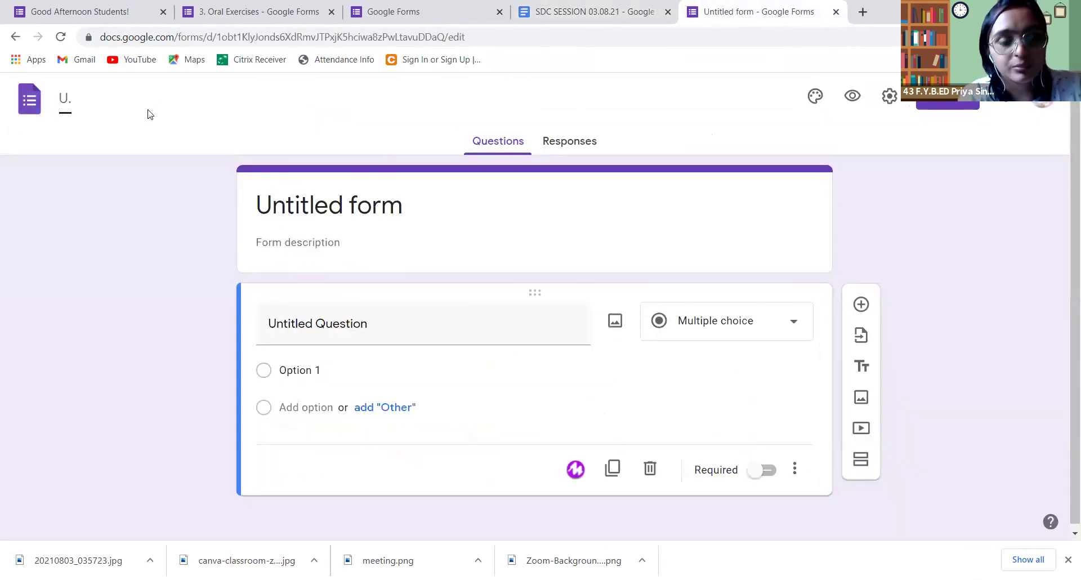
{"action": "key", "text": "BackSpace"}
{"action": "key", "text": "BackSpace"}
{"action": "type", "text": "MOOD"}
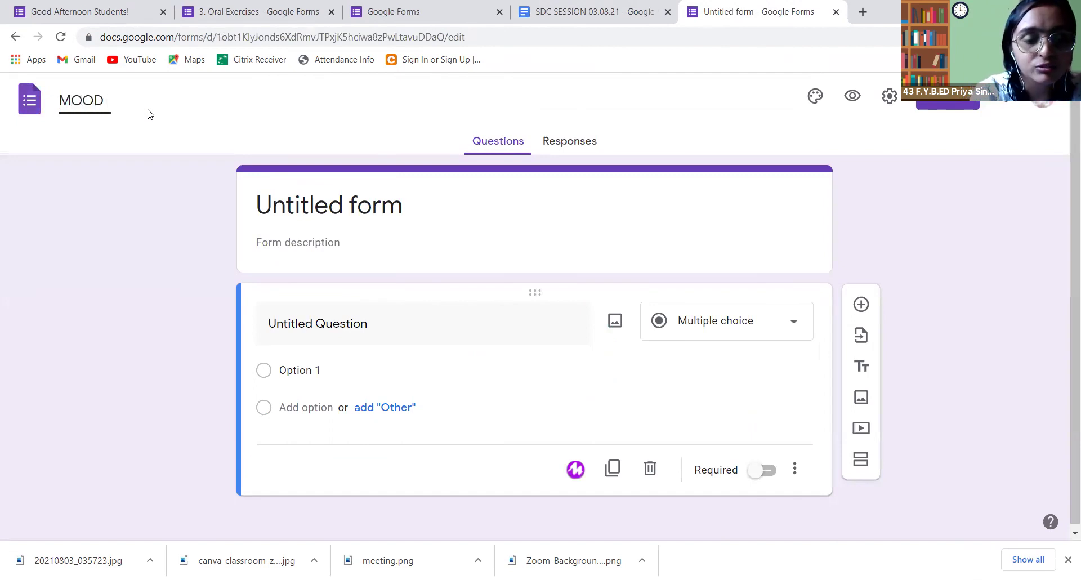
{"action": "type", "text": " TRacke"}
{"action": "key", "text": "BackSpace"}
{"action": "key", "text": "BackSpace"}
{"action": "key", "text": "BackSpace"}
{"action": "key", "text": "BackSpace"}
{"action": "key", "text": "BackSpace"}
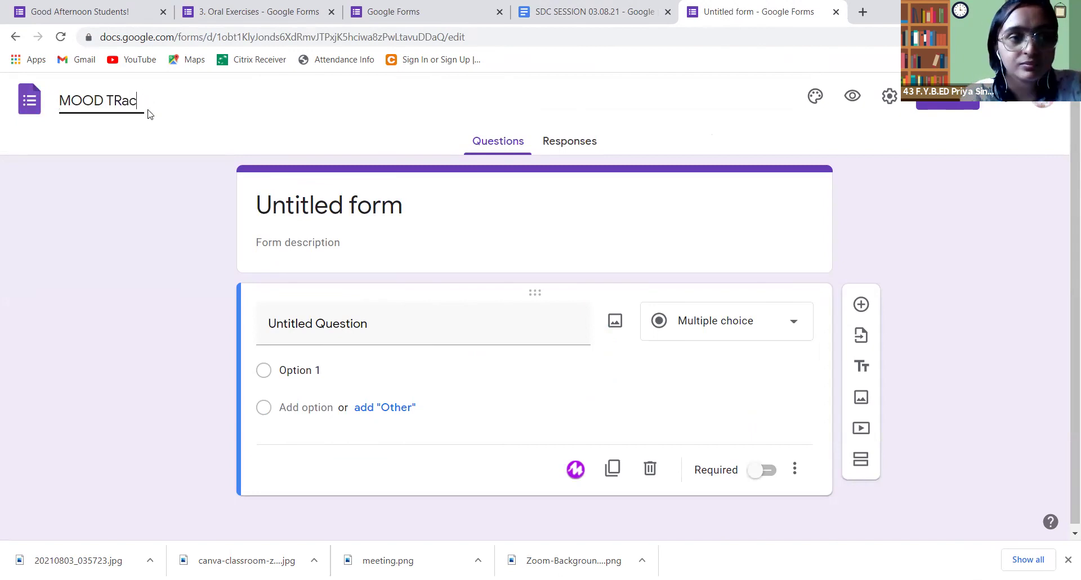
{"action": "type", "text": "ACKER"}
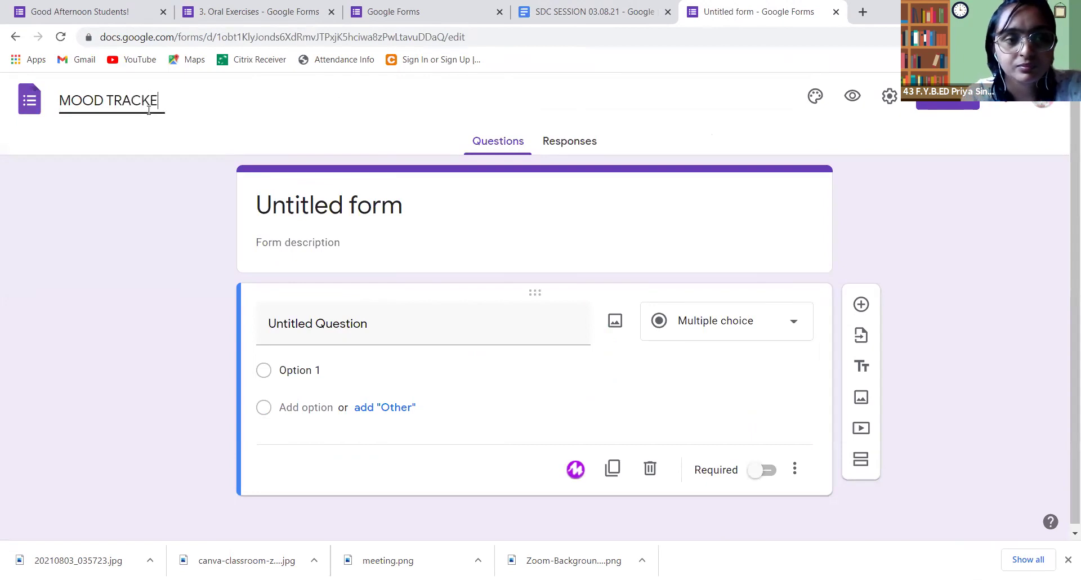
Step: Change the form's displayed title to MOOD CHECK-IN
{"action": "left_click", "coordinate": [408, 196]}
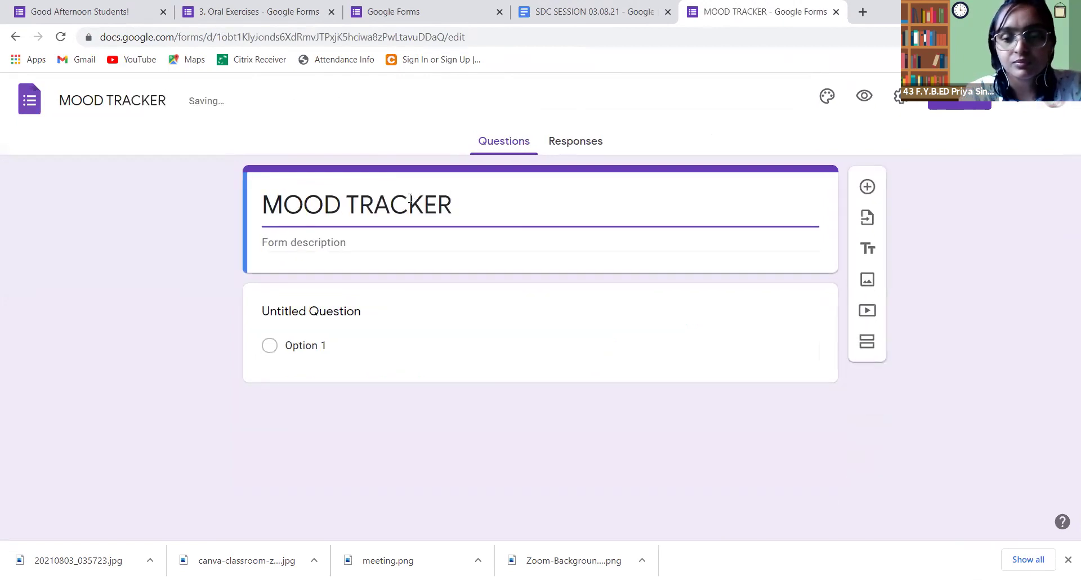
{"action": "key", "text": "BackSpace"}
{"action": "key", "text": "BackSpace"}
{"action": "key", "text": "BackSpace"}
{"action": "key", "text": "BackSpace"}
{"action": "key", "text": "BackSpace"}
{"action": "key", "text": "BackSpace"}
{"action": "key", "text": "BackSpace"}
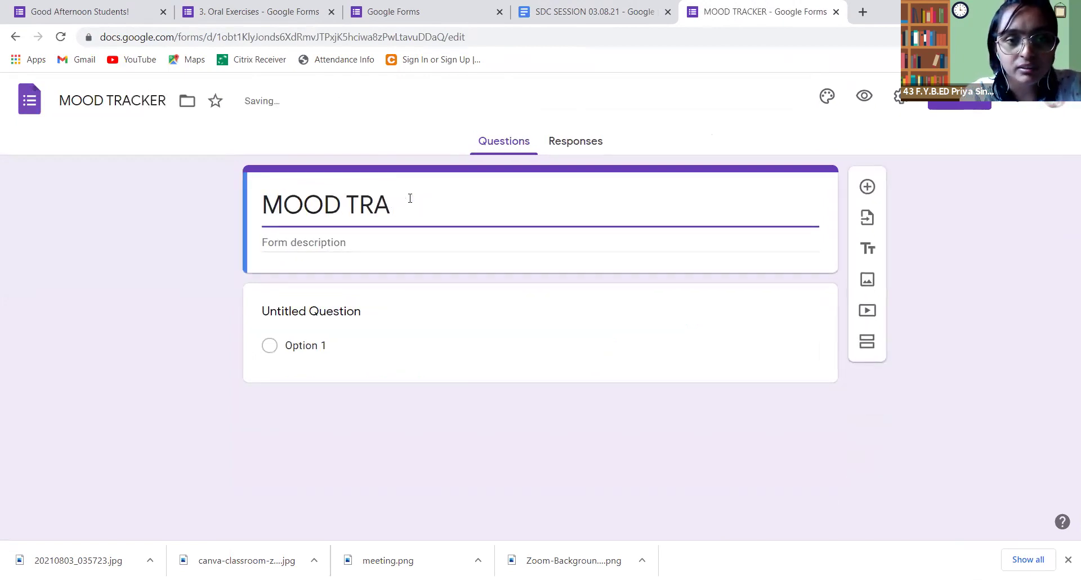
{"action": "type", "text": "cHE"}
{"action": "key", "text": "BackSpace"}
{"action": "key", "text": "BackSpace"}
{"action": "key", "text": "BackSpace"}
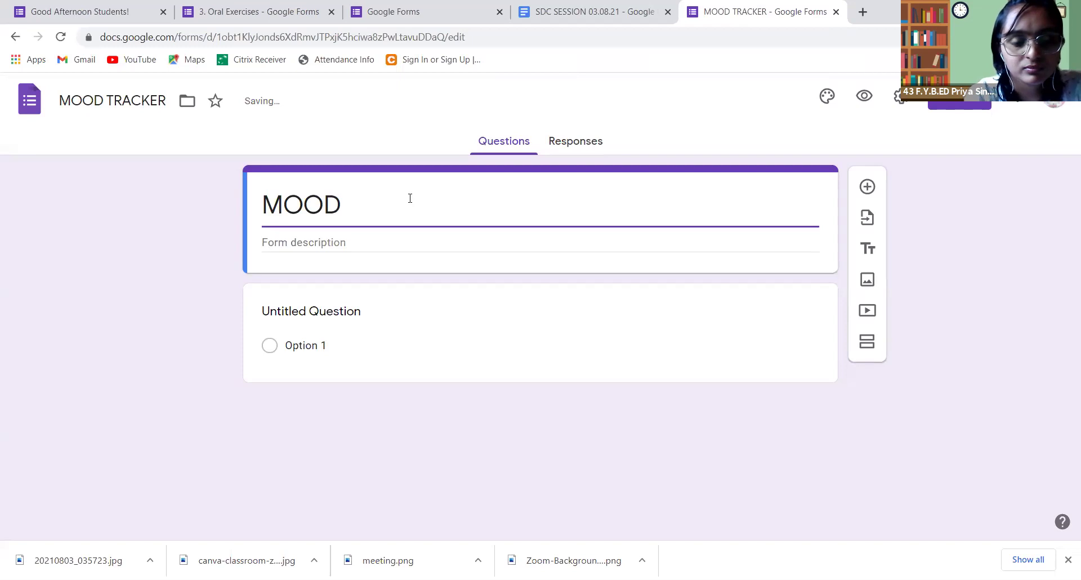
{"action": "type", "text": "CHEIN-IN"}
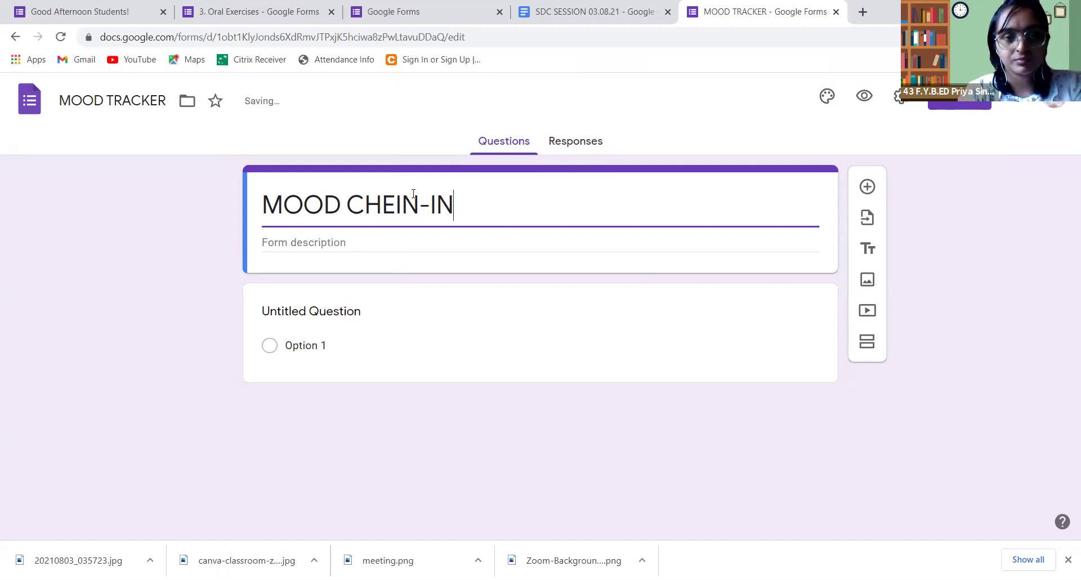
{"action": "key", "text": "BackSpace"}
{"action": "key", "text": "BackSpace"}
{"action": "key", "text": "BackSpace"}
{"action": "key", "text": "BackSpace"}
{"action": "key", "text": "BackSpace"}
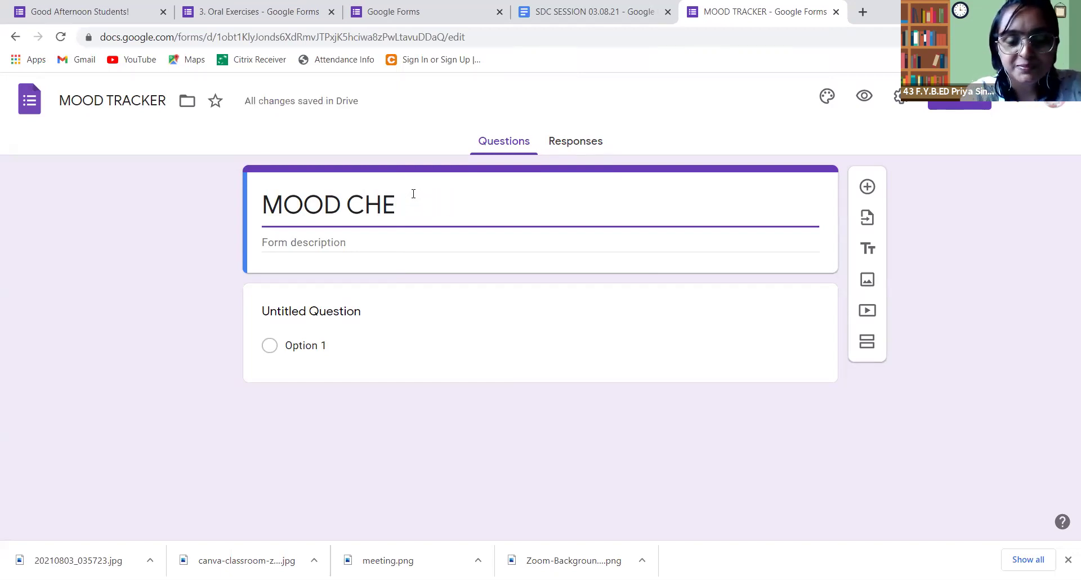
{"action": "type", "text": "CK-IN"}
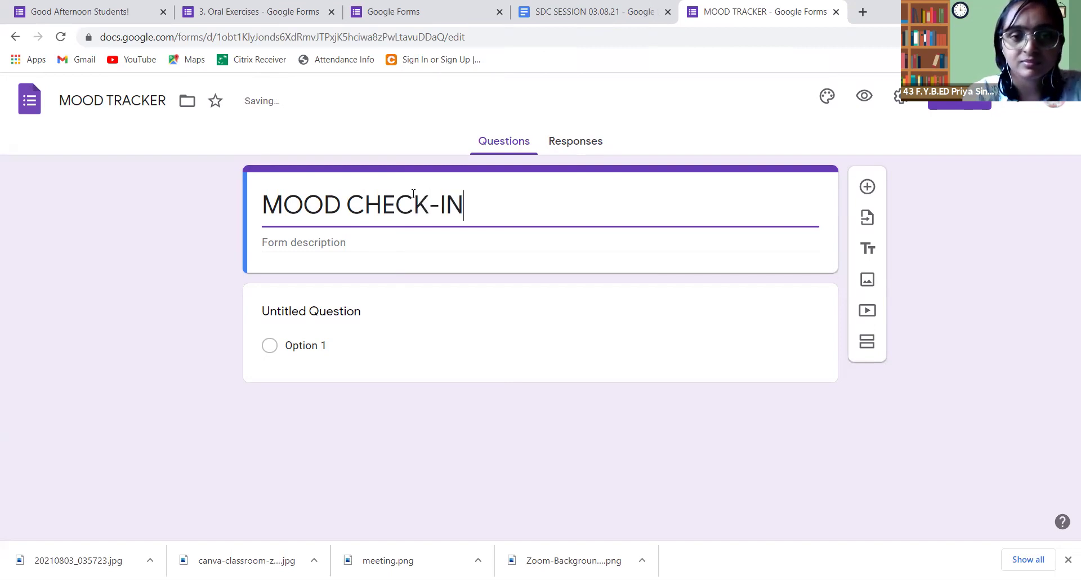
Step: Copy the question "Who are you?" from the Mood Check-in list in the SDC SESSION 03.08.21 document
{"action": "left_click", "coordinate": [317, 314]}
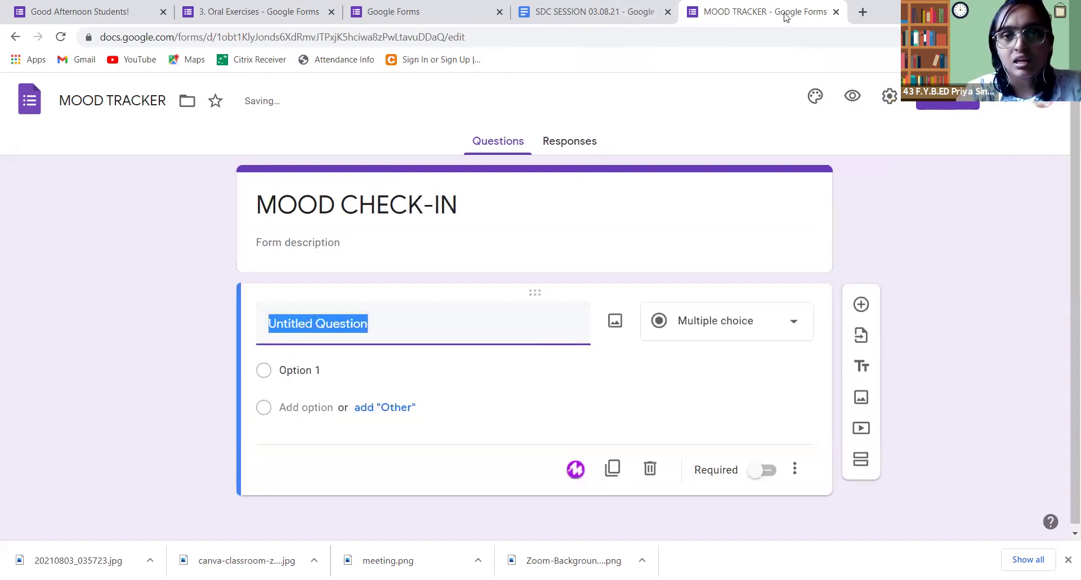
{"action": "left_click", "coordinate": [540, 14]}
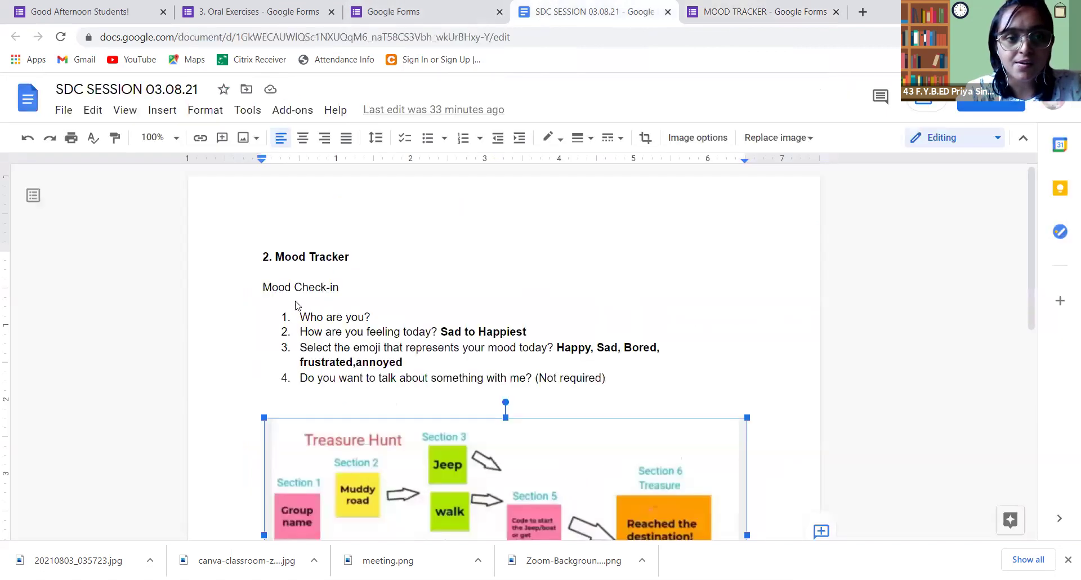
{"action": "left_click_drag", "start_coordinate": [354, 321], "coordinate": [372, 319]}
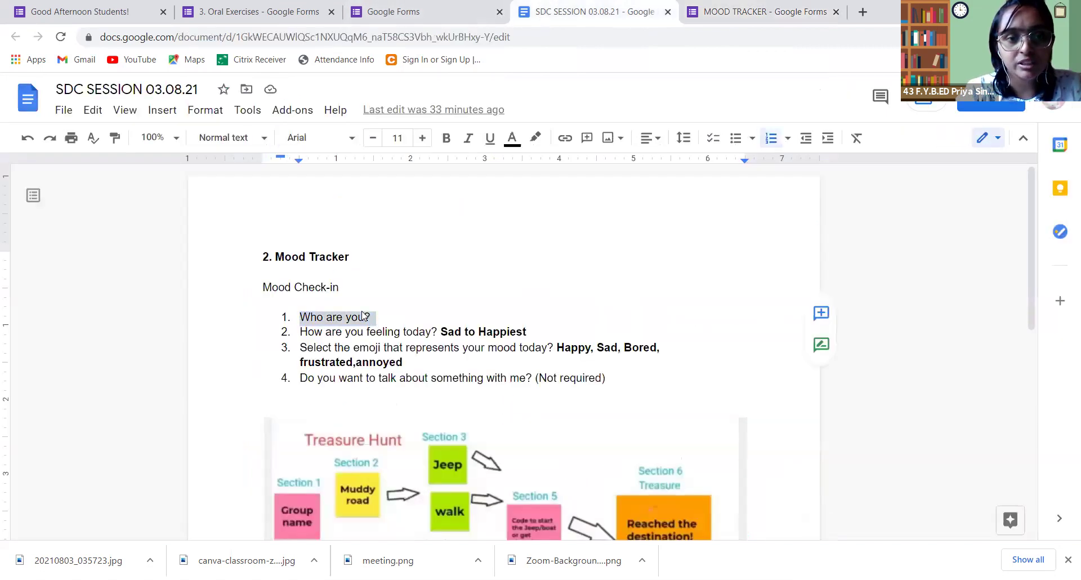
{"action": "right_click", "coordinate": [362, 302]}
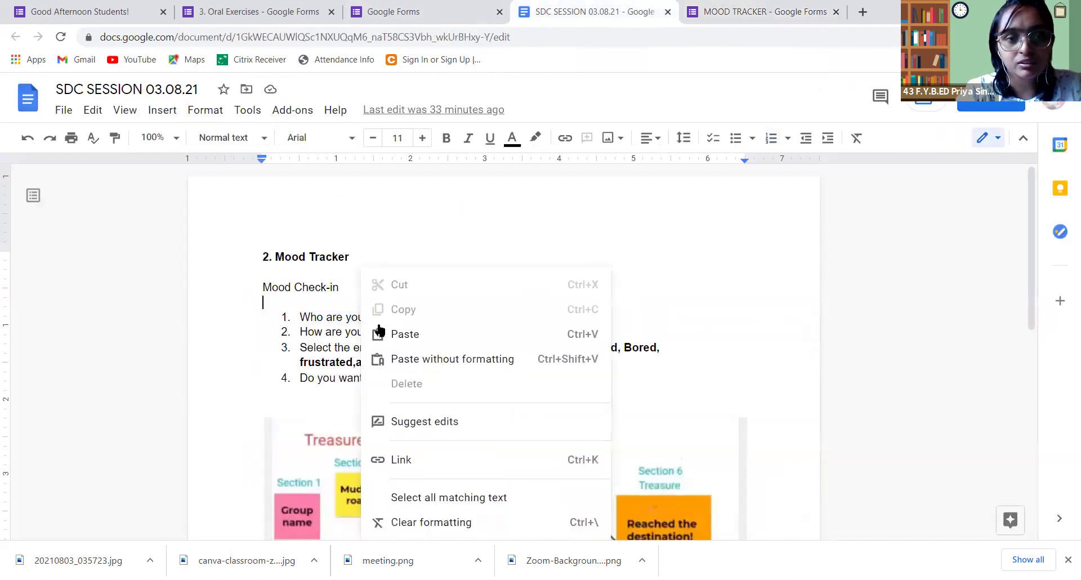
{"action": "left_click", "coordinate": [297, 314]}
{"action": "left_click_drag", "start_coordinate": [297, 315], "coordinate": [360, 317]}
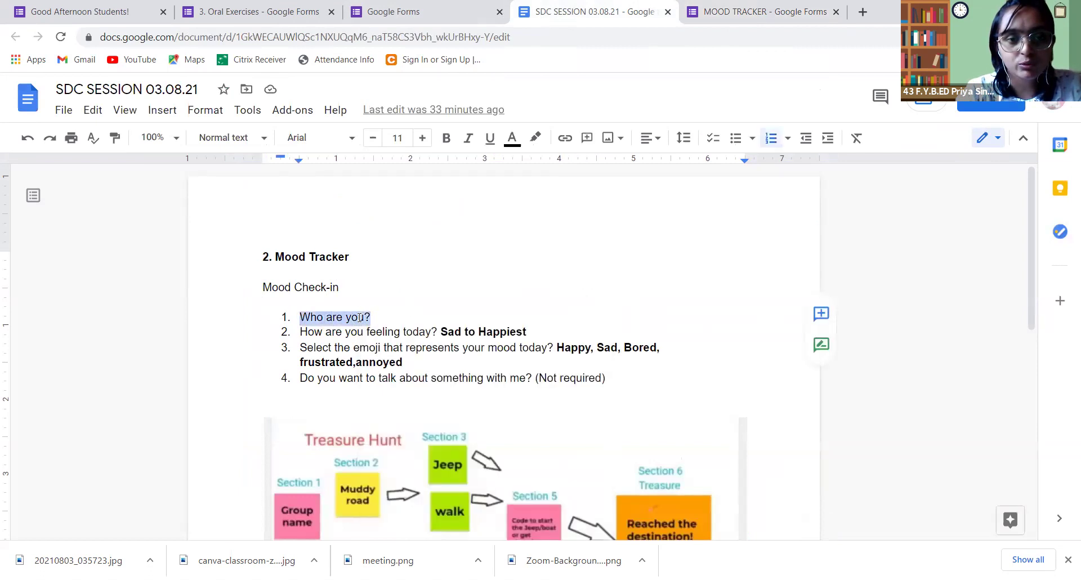
{"action": "right_click", "coordinate": [359, 318]}
{"action": "left_click", "coordinate": [400, 162]}
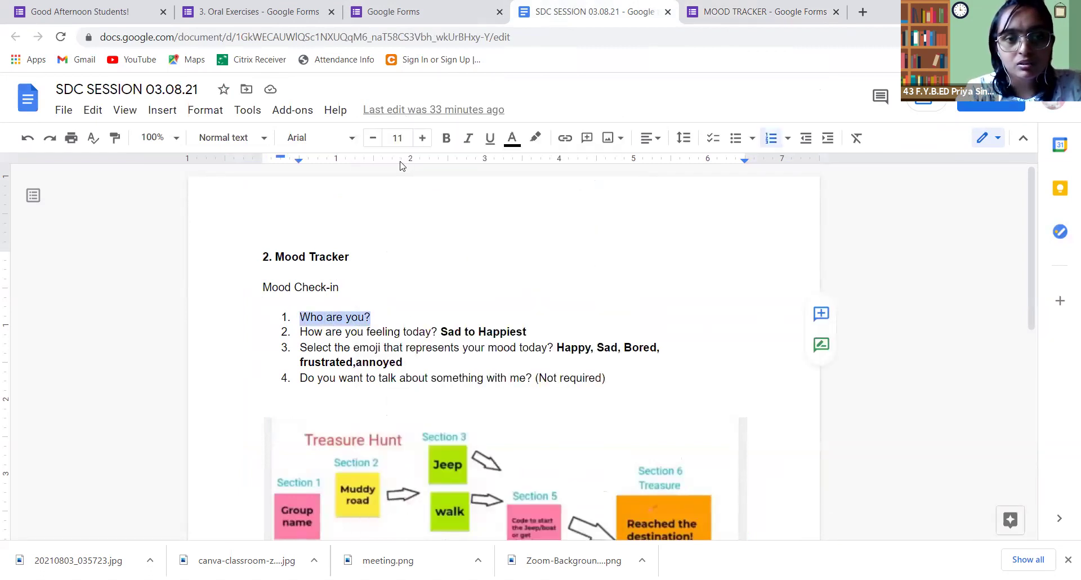
Step: Return to the MOOD TRACKER form and try to paste the copied question over the untitled question's text
{"action": "left_click", "coordinate": [698, 12]}
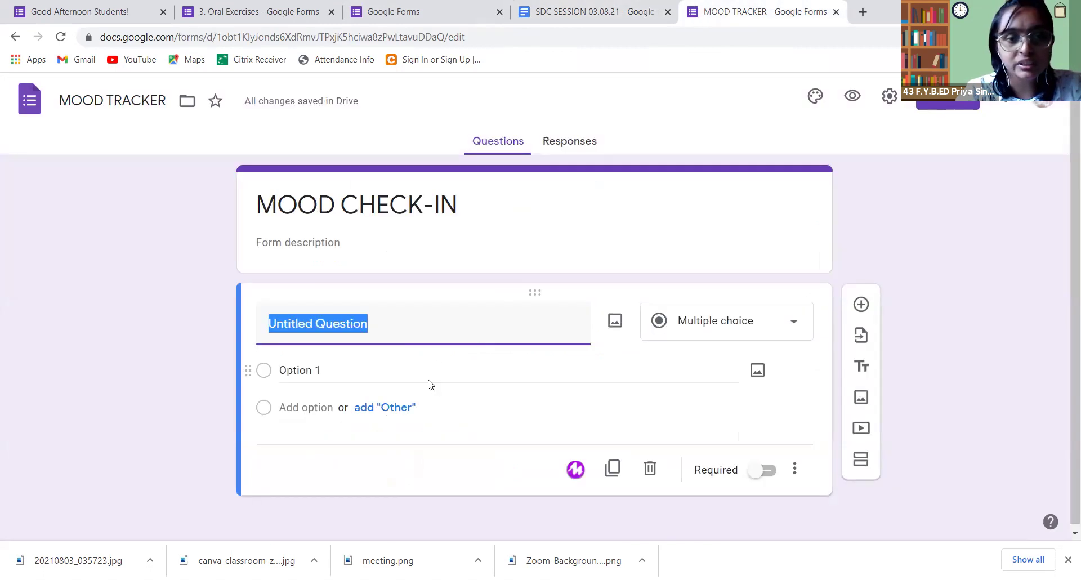
{"action": "right_click", "coordinate": [369, 328]}
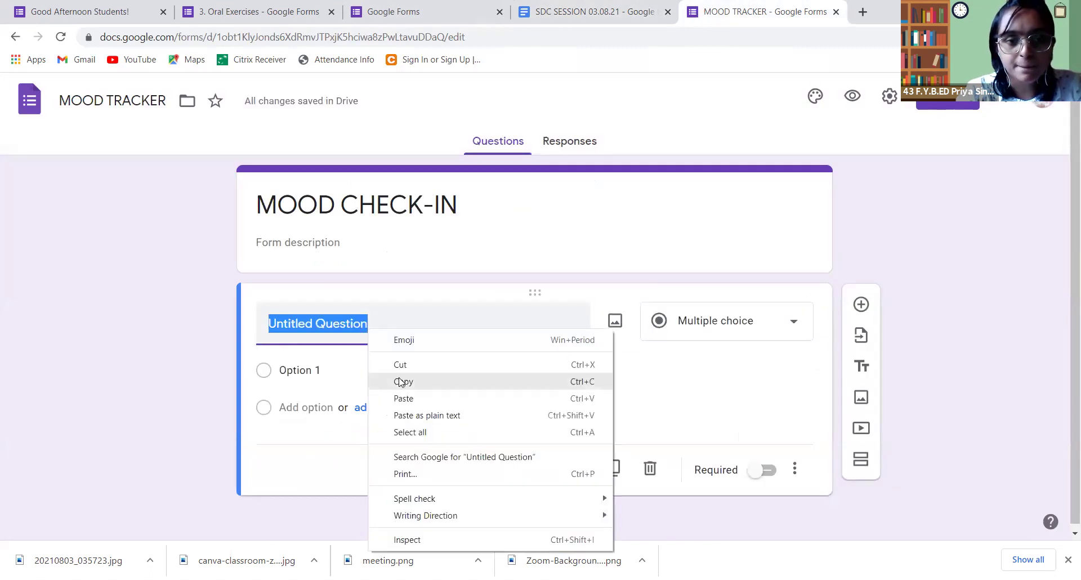
{"action": "left_click", "coordinate": [400, 381]}
{"action": "left_click", "coordinate": [350, 326]}
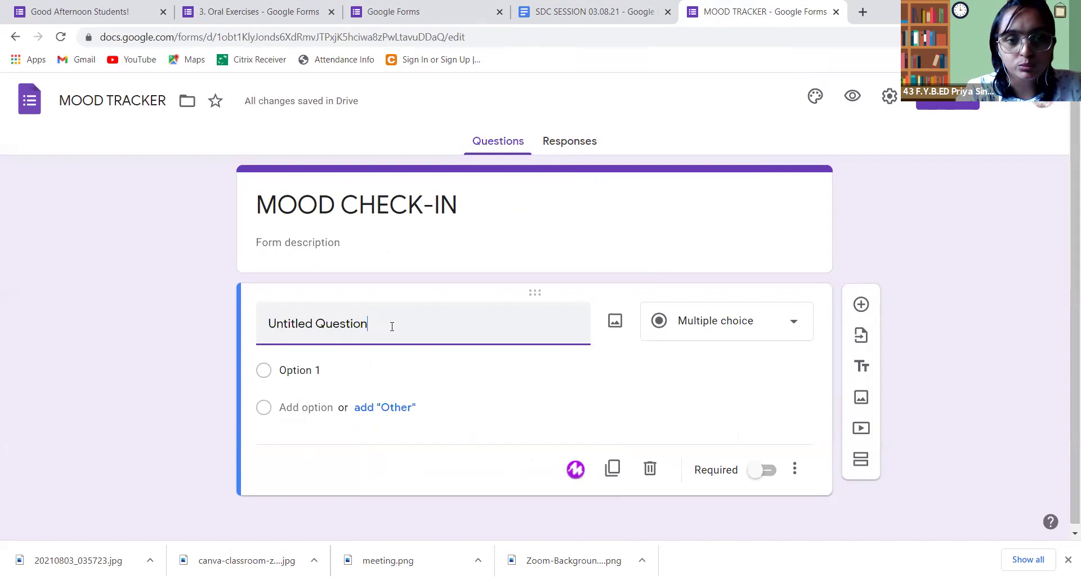
{"action": "key", "text": "BackSpace"}
{"action": "key", "text": "BackSpace"}
{"action": "key", "text": "BackSpace"}
{"action": "key", "text": "BackSpace"}
{"action": "key", "text": "BackSpace"}
{"action": "key", "text": "BackSpace"}
{"action": "key", "text": "BackSpace"}
{"action": "key", "text": "BackSpace"}
{"action": "key", "text": "BackSpace"}
{"action": "key", "text": "BackSpace"}
{"action": "key", "text": "BackSpace"}
{"action": "key", "text": "BackSpace"}
{"action": "key", "text": "BackSpace"}
{"action": "key", "text": "BackSpace"}
{"action": "key", "text": "BackSpace"}
{"action": "key", "text": "BackSpace"}
{"action": "key", "text": "ctrl+v"}
Step: Clear the first question's text and enter "Who are you?" instead
{"action": "key", "text": "BackSpace"}
{"action": "key", "text": "BackSpace"}
{"action": "key", "text": "BackSpace"}
{"action": "key", "text": "BackSpace"}
{"action": "key", "text": "BackSpace"}
{"action": "key", "text": "BackSpace"}
{"action": "key", "text": "BackSpace"}
{"action": "key", "text": "BackSpace"}
{"action": "key", "text": "BackSpace"}
{"action": "key", "text": "BackSpace"}
{"action": "key", "text": "BackSpace"}
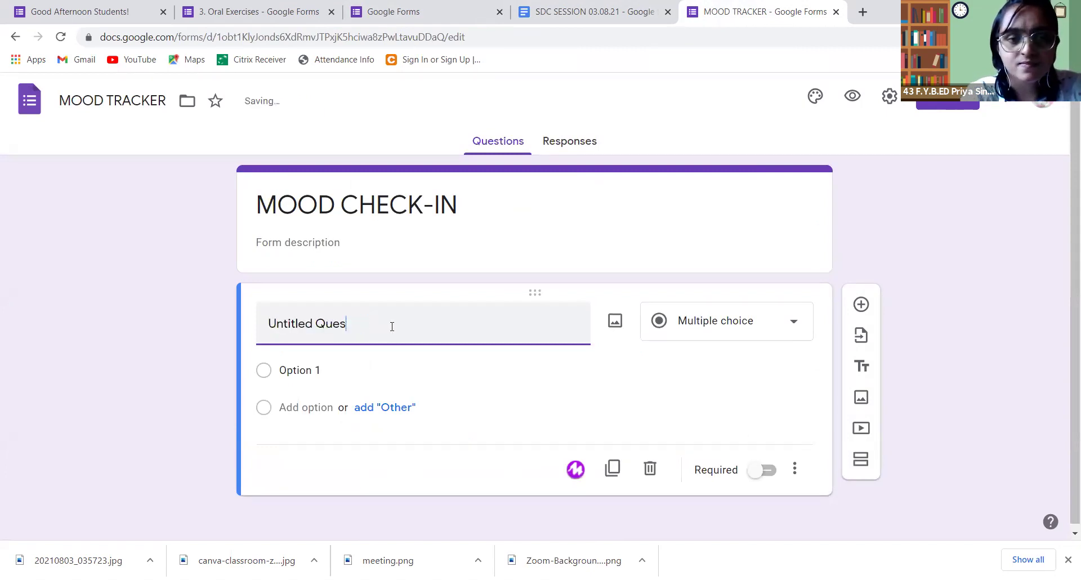
{"action": "type", "text": "w"}
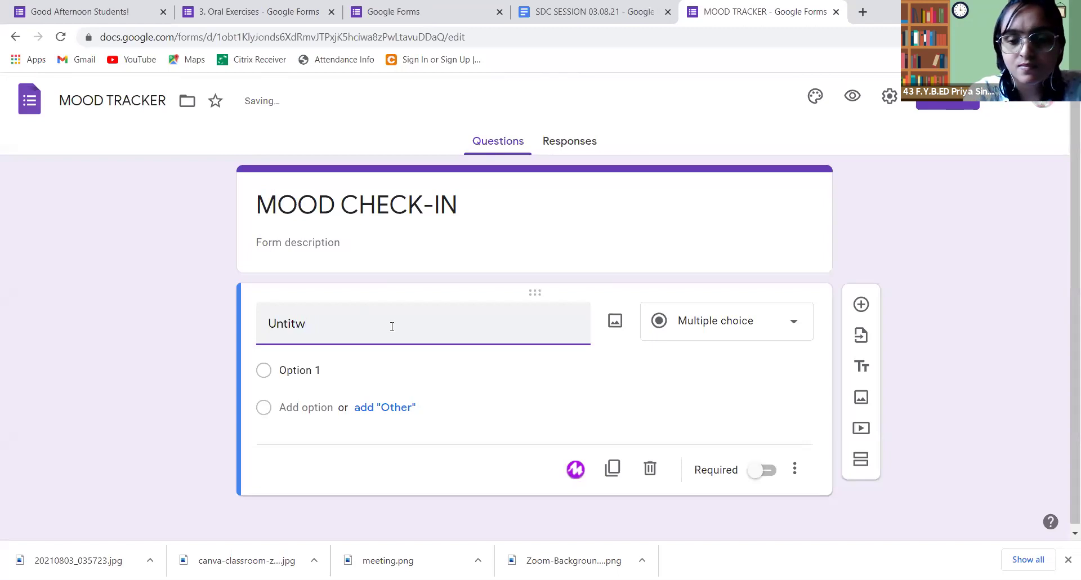
{"action": "key", "text": "BackSpace"}
{"action": "key", "text": "BackSpace"}
{"action": "key", "text": "BackSpace"}
{"action": "key", "text": "BackSpace"}
{"action": "key", "text": "BackSpace"}
{"action": "type", "text": "w"}
{"action": "key", "text": "BackSpace"}
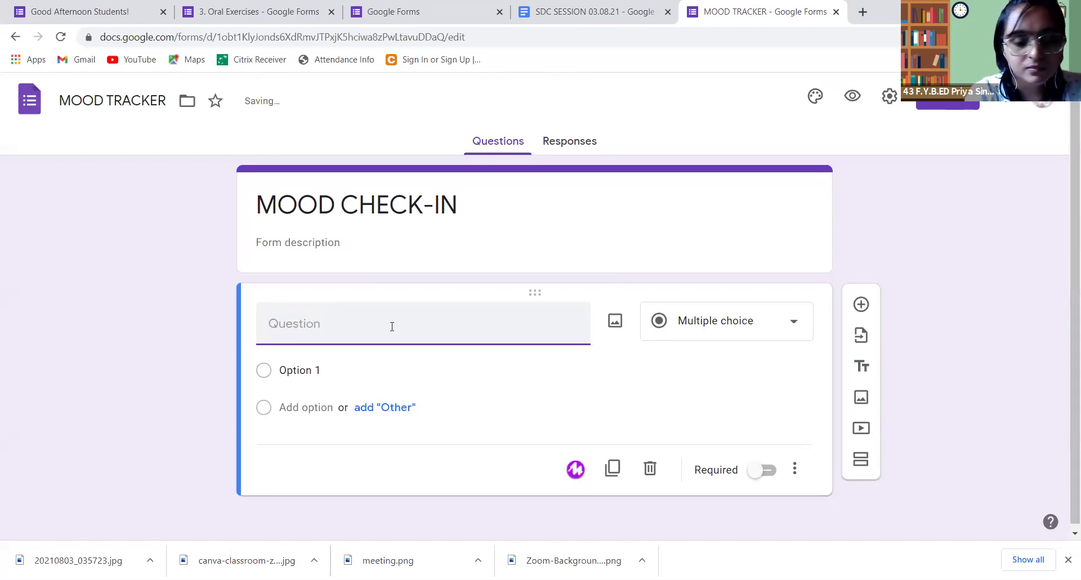
{"action": "type", "text": "W"}
{"action": "key", "text": "BackSpace"}
{"action": "type", "text": "W"}
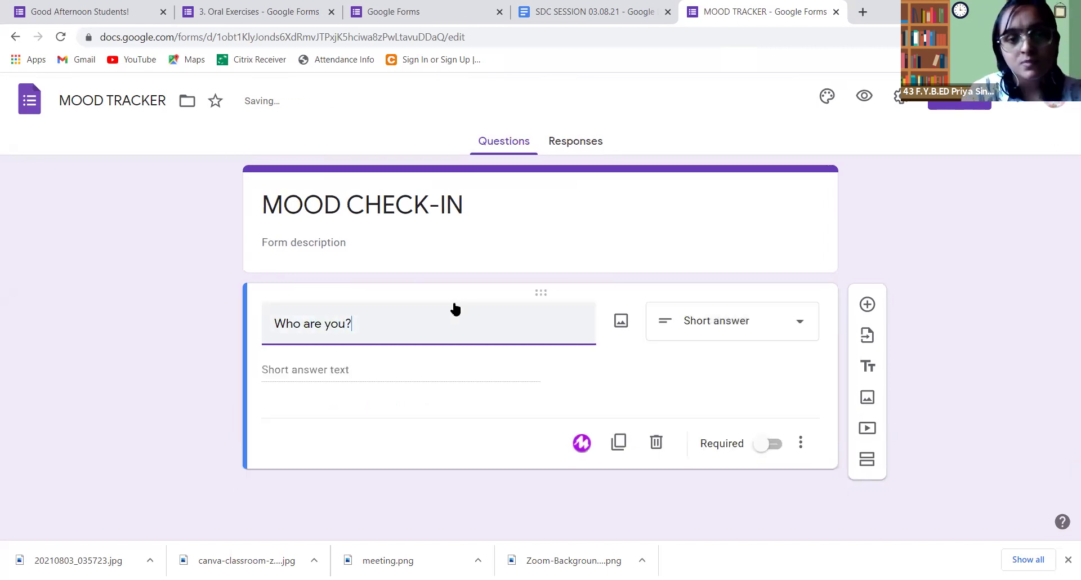
Step: Change the "Who are you?" question's answer type to Dropdown
{"action": "left_click", "coordinate": [796, 324]}
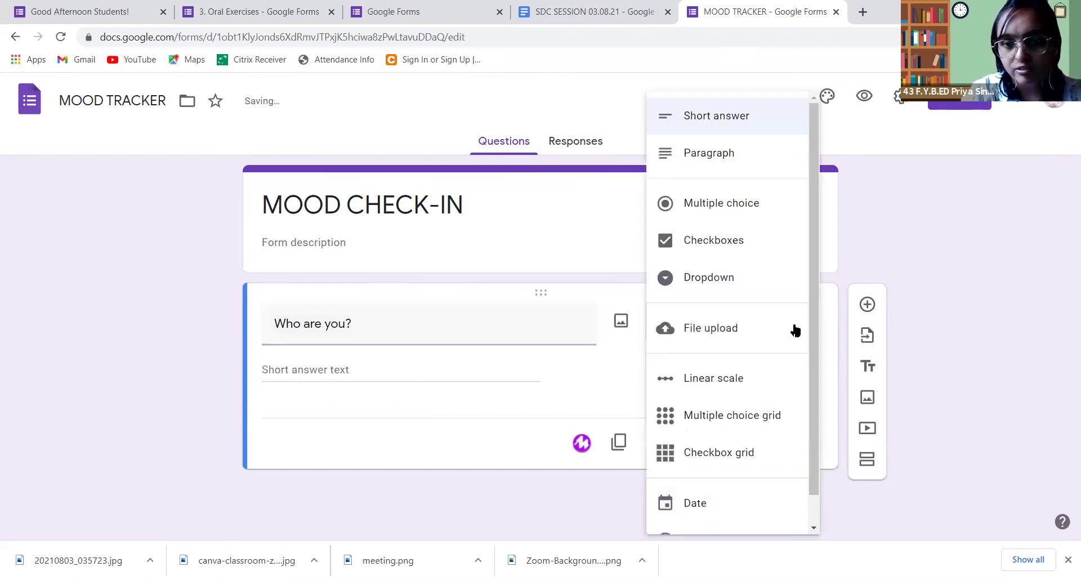
{"action": "left_click", "coordinate": [731, 278]}
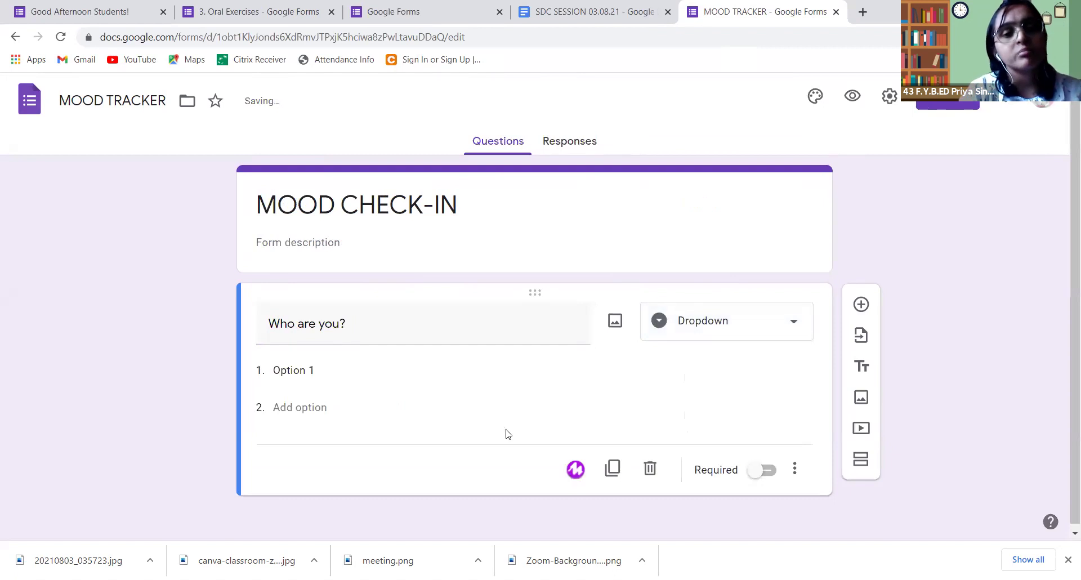
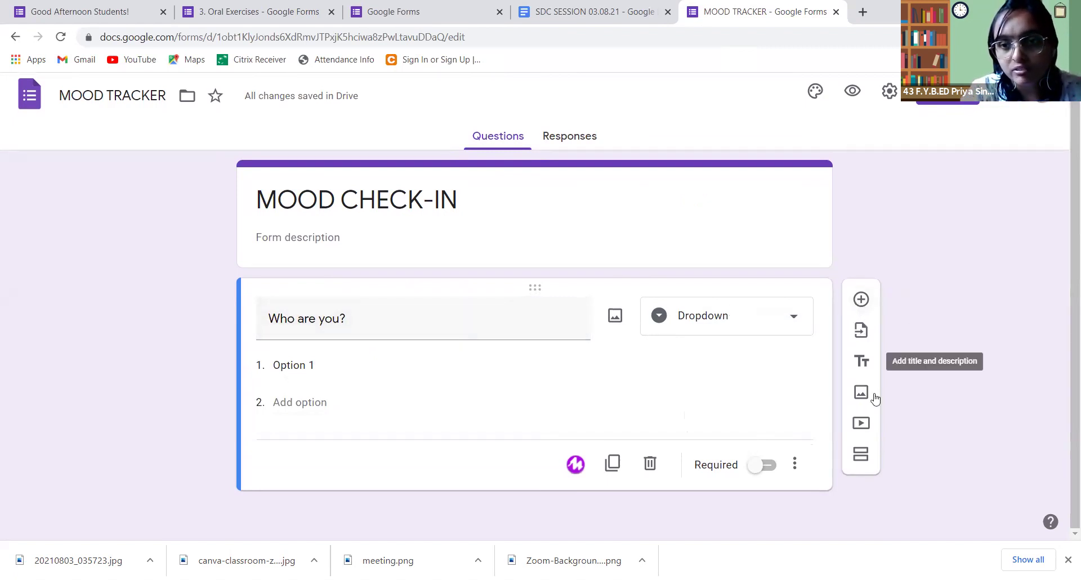
Step: Import the "Your good name?" dropdown question from the "1. Bell Ringers" form into this form
{"action": "left_click", "coordinate": [861, 333]}
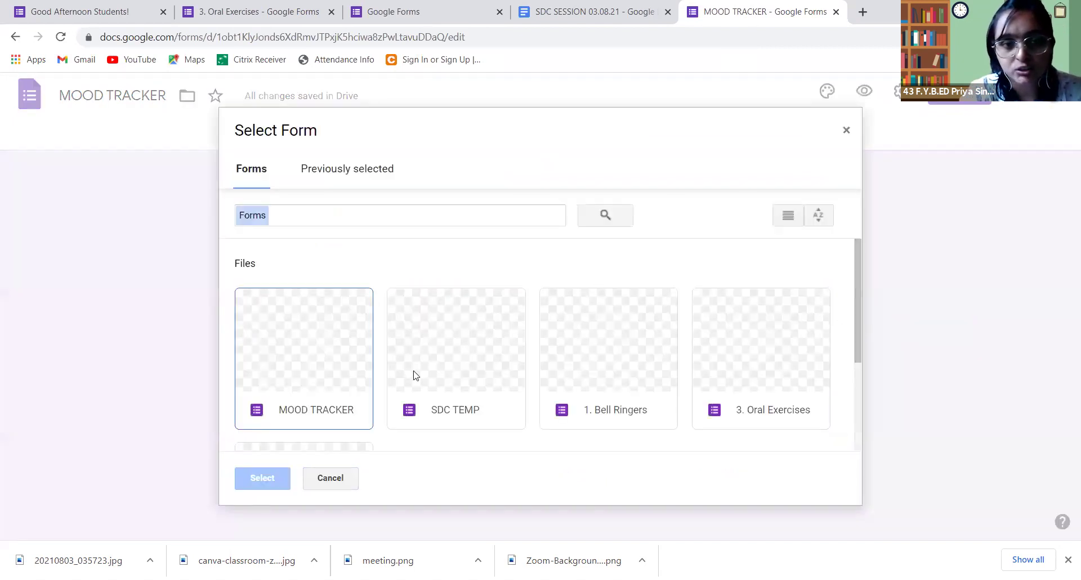
{"action": "double_click", "coordinate": [584, 365]}
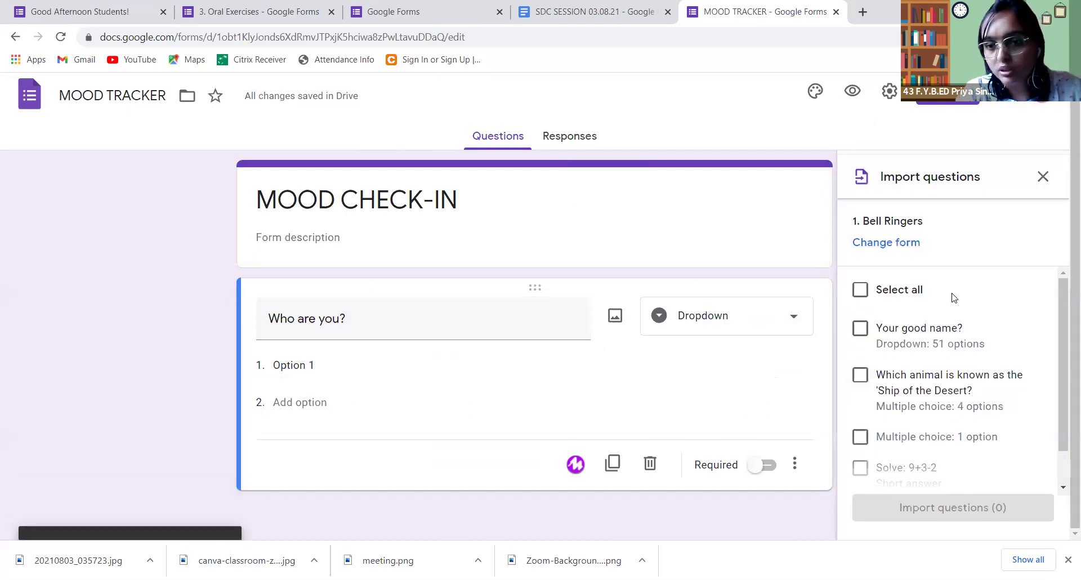
{"action": "mouse_move", "coordinate": [1063, 355]}
{"action": "left_mouse_down"}
{"action": "mouse_move", "coordinate": [1062, 400]}
{"action": "mouse_move", "coordinate": [1056, 350]}
{"action": "left_mouse_up"}
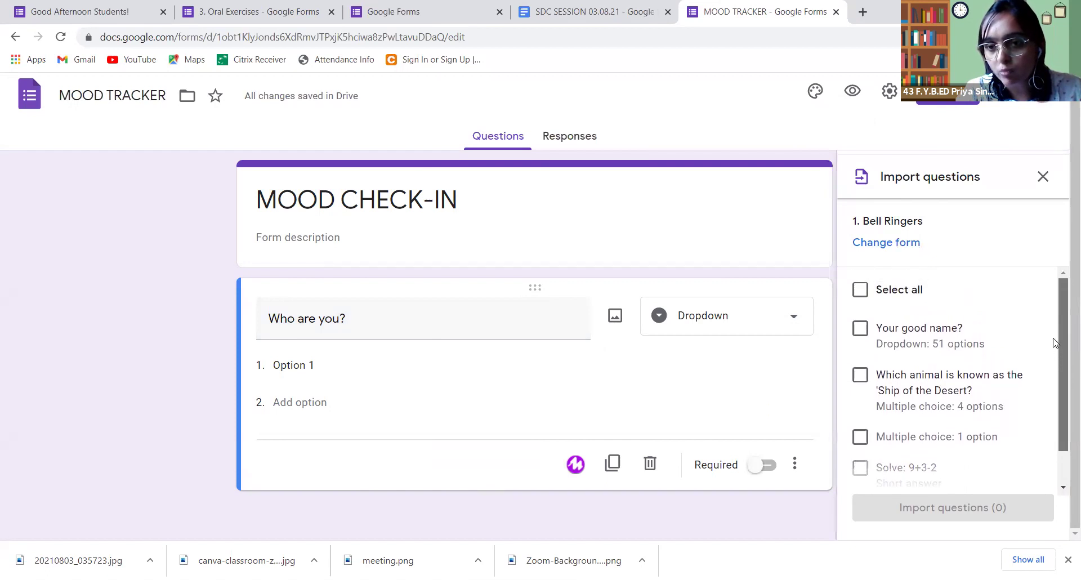
{"action": "left_click", "coordinate": [860, 329]}
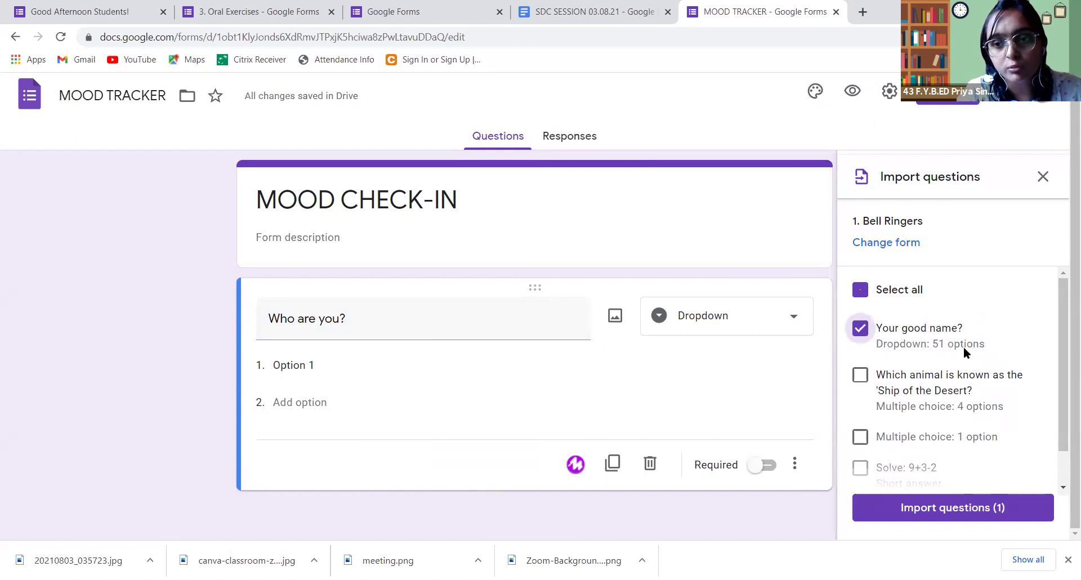
{"action": "left_click", "coordinate": [965, 507]}
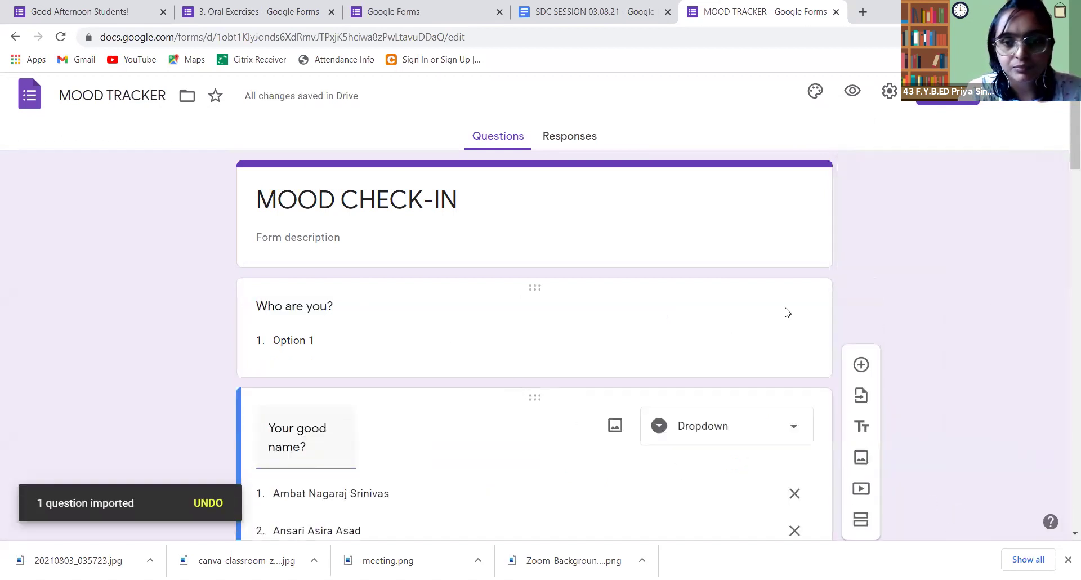
Step: Delete the redundant "Who are you?" question and look through the imported question's list of names
{"action": "left_click", "coordinate": [574, 320]}
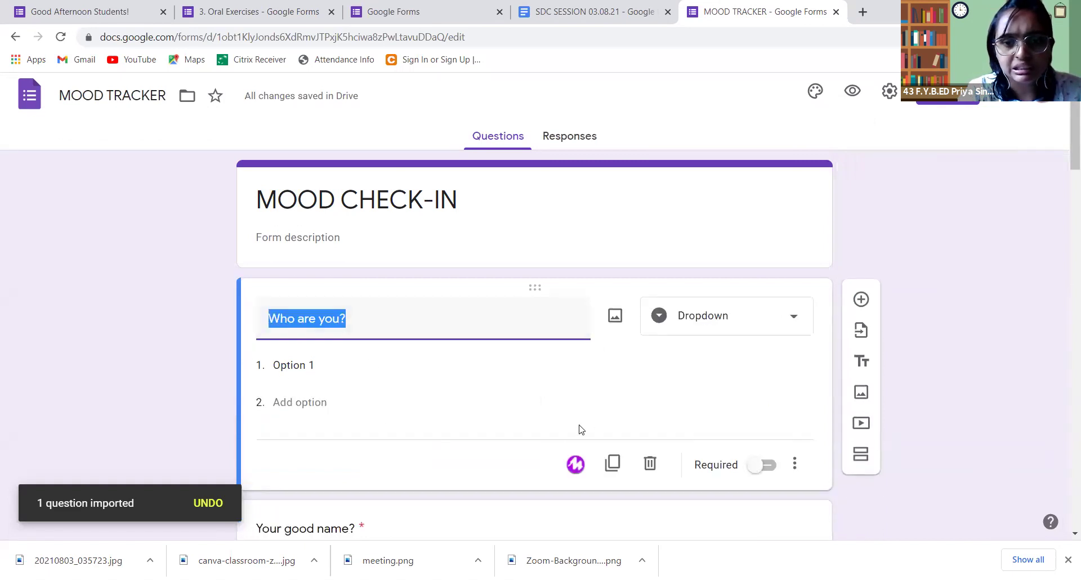
{"action": "left_click", "coordinate": [649, 464]}
{"action": "scroll", "coordinate": [373, 292], "scroll_direction": "down", "scroll_amount": 10}
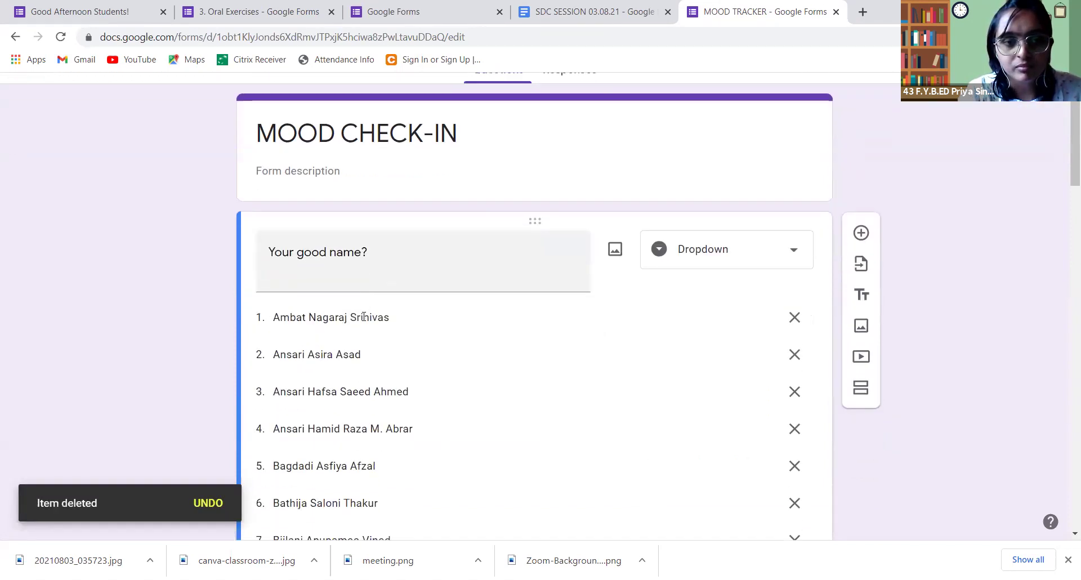
{"action": "scroll", "coordinate": [363, 321], "scroll_direction": "down", "scroll_amount": 17}
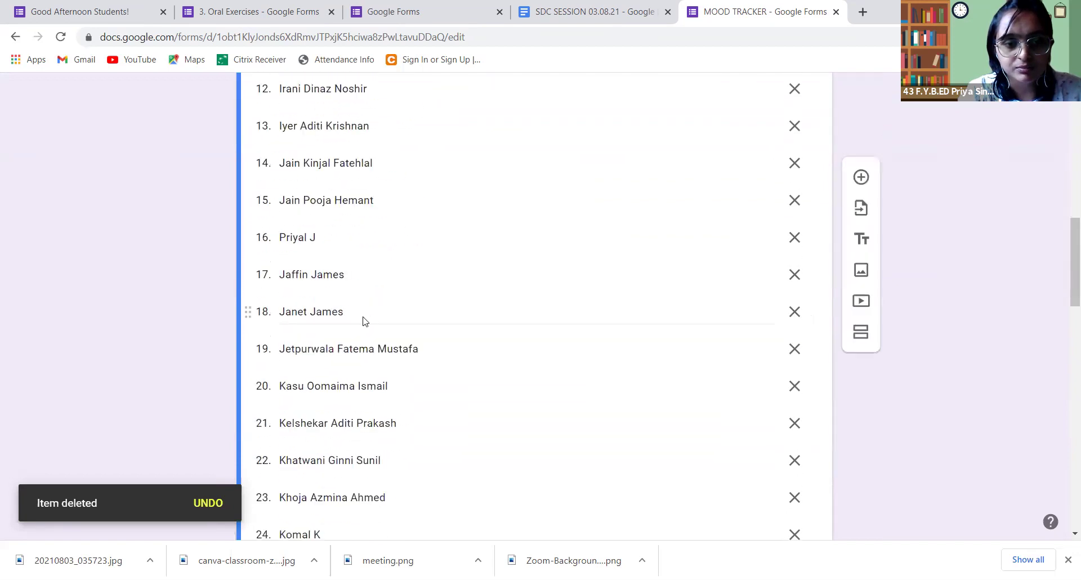
{"action": "scroll", "coordinate": [365, 318], "scroll_direction": "down", "scroll_amount": 7}
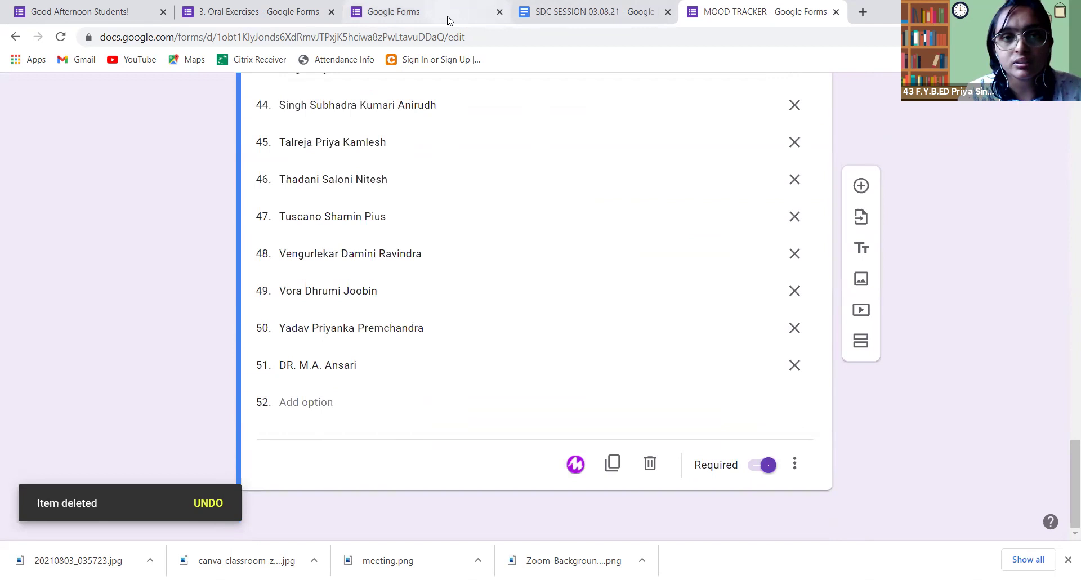
{"action": "key", "text": "Home"}
Step: Check the Mood Check-in list in the SDC SESSION 03.08.21 document, and add a new question after "Your good name?" in the MOOD TRACKER form
{"action": "left_click", "coordinate": [538, 12]}
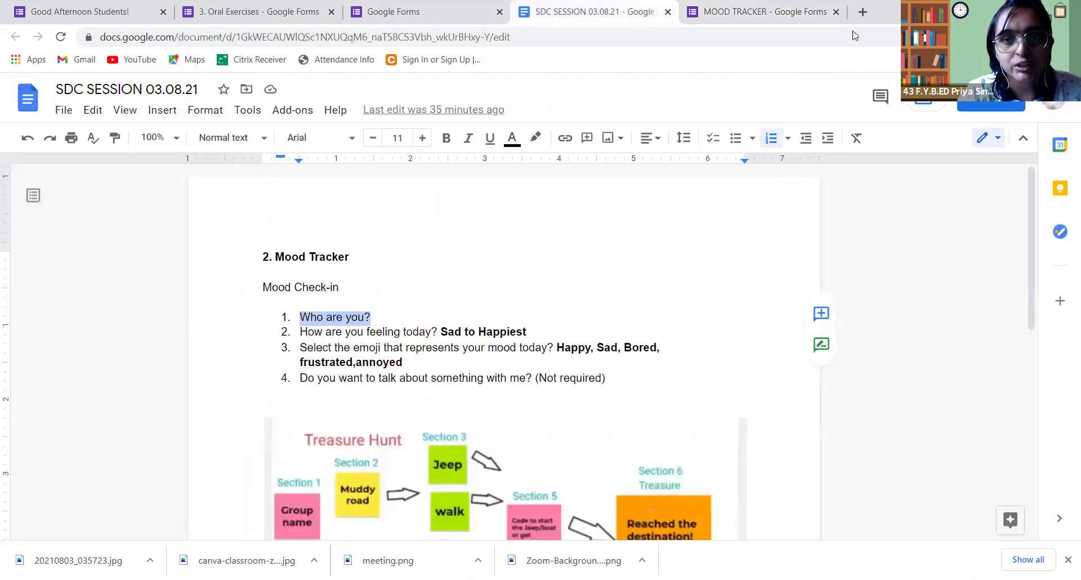
{"action": "left_click", "coordinate": [752, 8]}
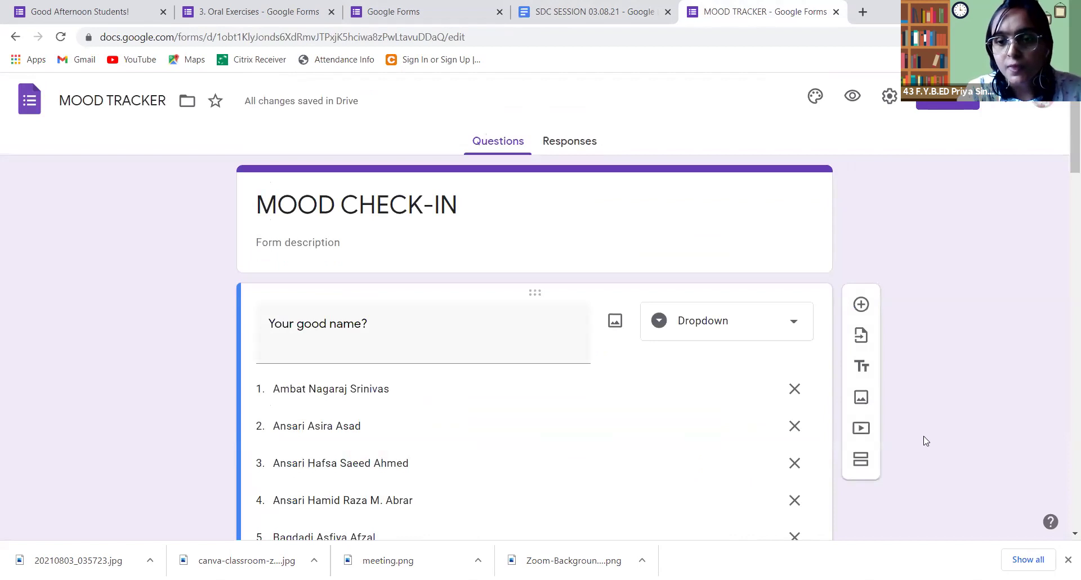
{"action": "scroll", "coordinate": [918, 439], "scroll_direction": "down", "scroll_amount": 15}
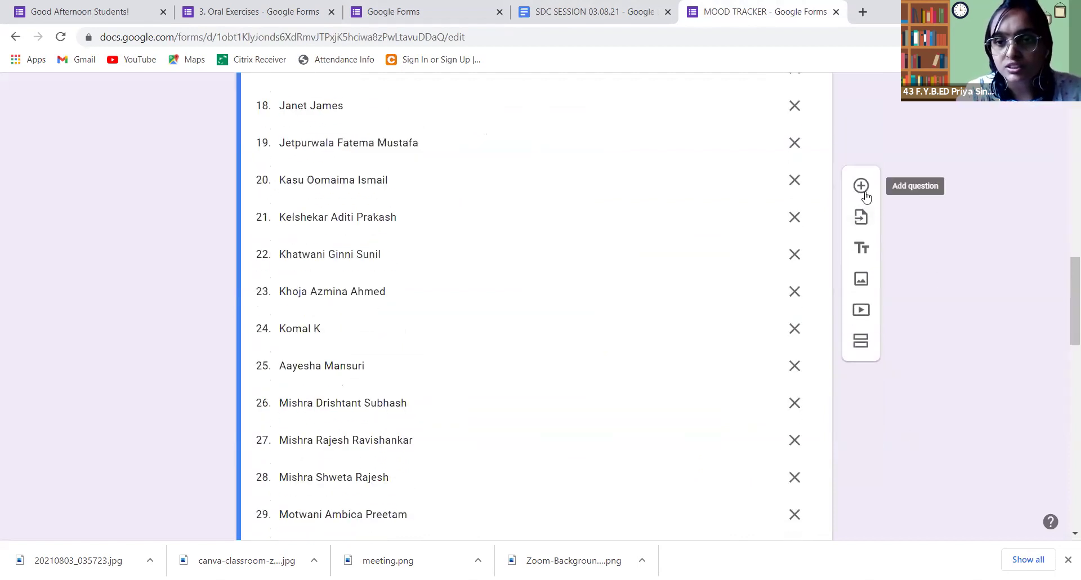
{"action": "left_click", "coordinate": [838, 236]}
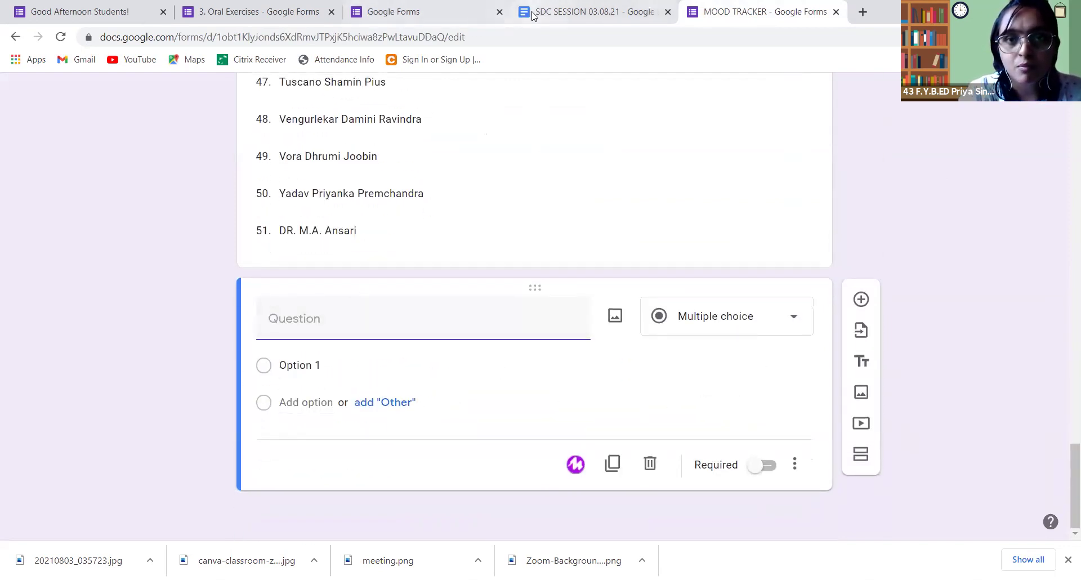
Step: Copy "How are you feeling today?" from the SDC SESSION 03.08.21 document and paste it as the new question's text in the MOOD TRACKER form
{"action": "left_click", "coordinate": [591, 11]}
{"action": "left_click_drag", "start_coordinate": [302, 332], "coordinate": [414, 332]}
{"action": "right_click", "coordinate": [414, 332]}
{"action": "left_click", "coordinate": [450, 159]}
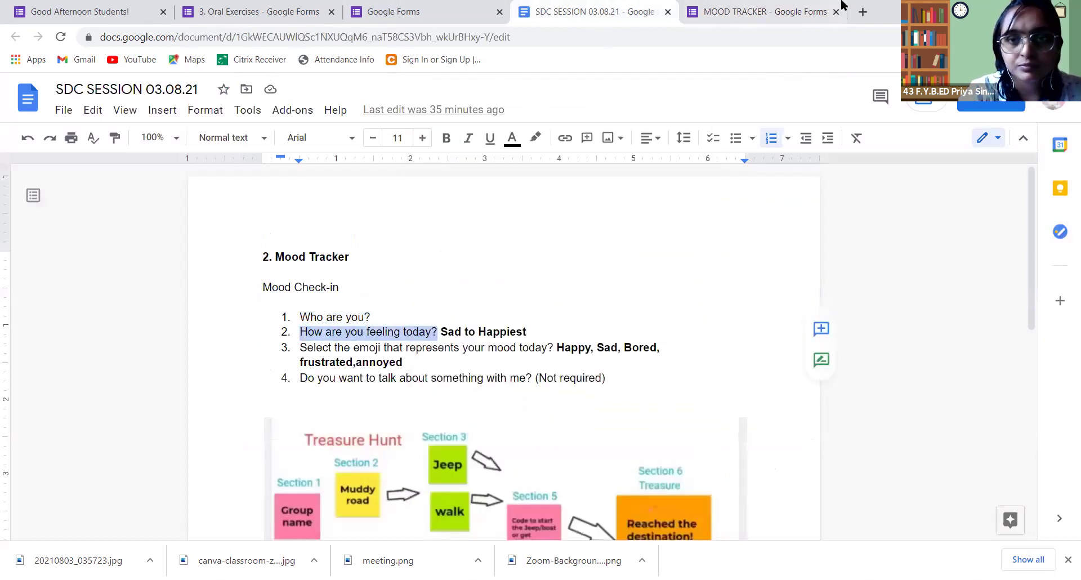
{"action": "left_click", "coordinate": [819, 19]}
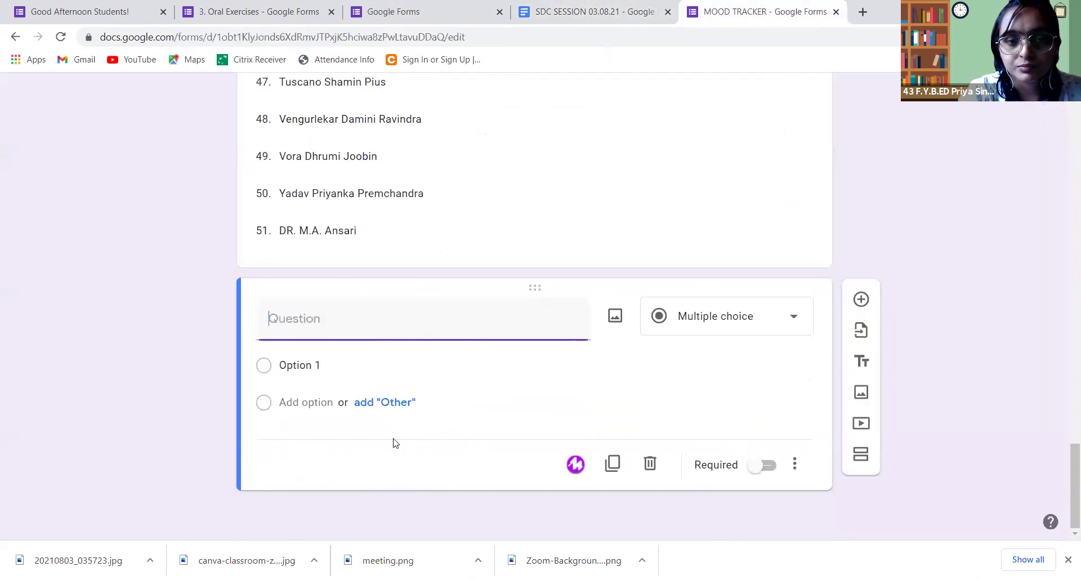
{"action": "right_click", "coordinate": [339, 333]}
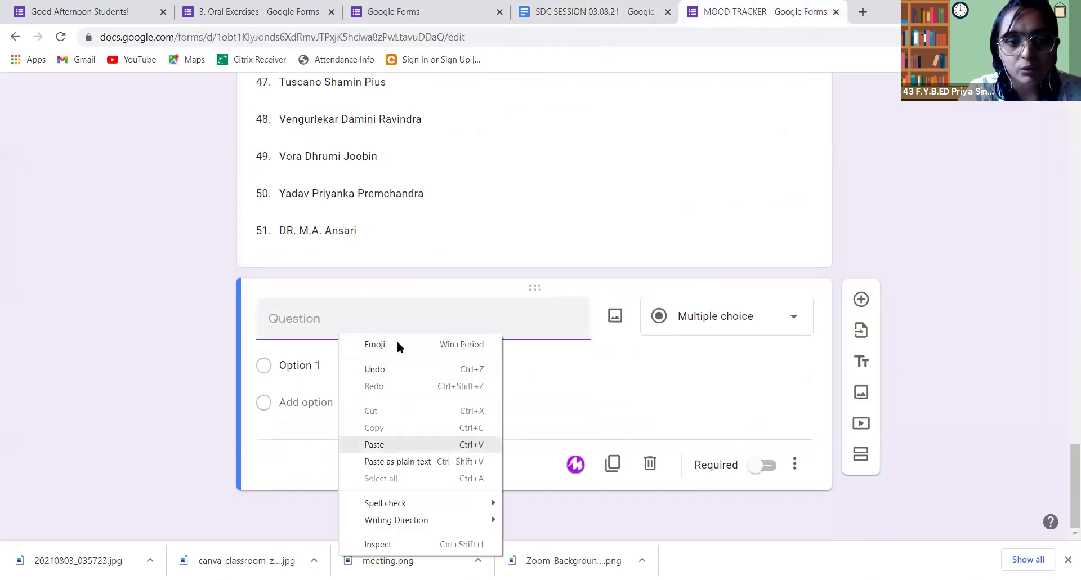
{"action": "key", "text": "Return"}
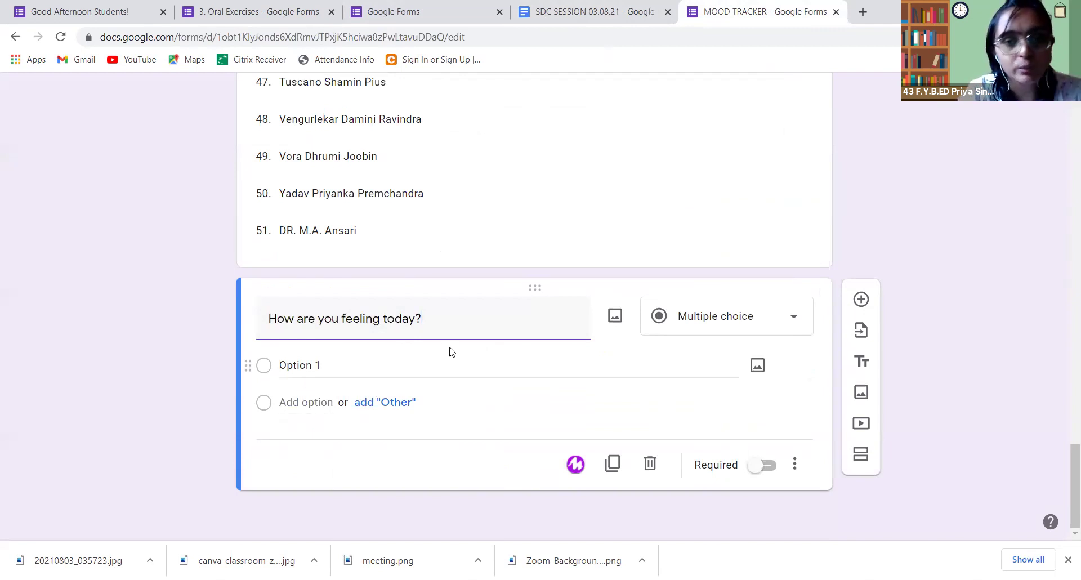
Step: Change the "How are you feeling today?" question's type to Linear scale, keeping the range 1 to 5
{"action": "left_click", "coordinate": [766, 330]}
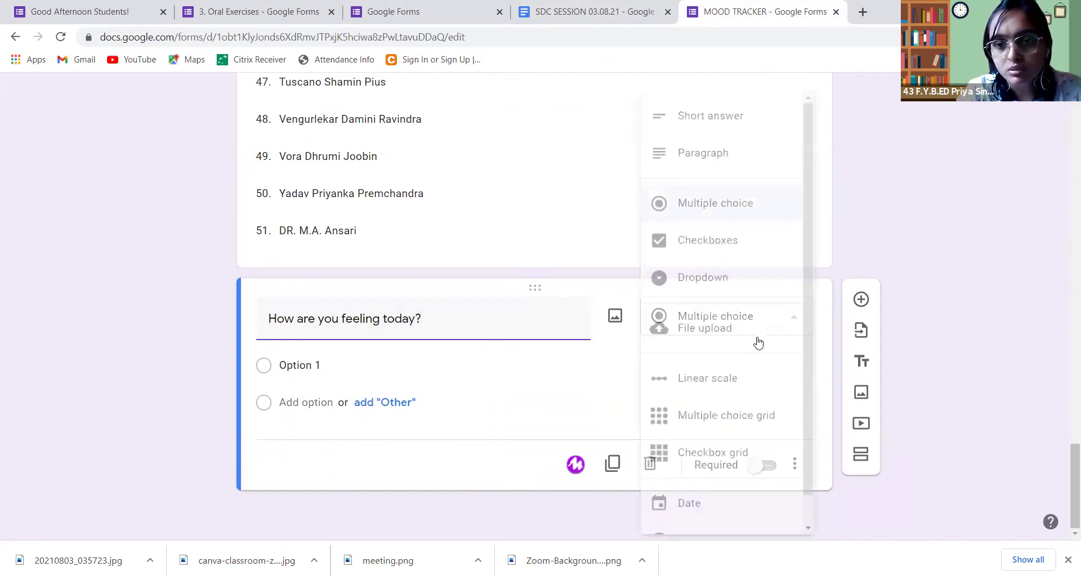
{"action": "scroll", "coordinate": [726, 363], "scroll_direction": "down", "scroll_amount": 1}
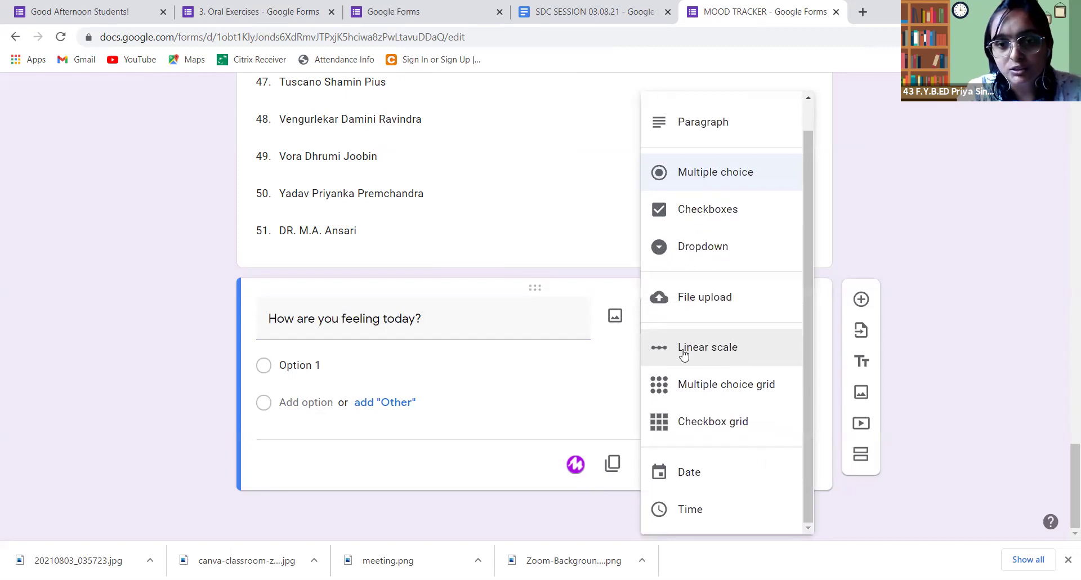
{"action": "left_click", "coordinate": [684, 353]}
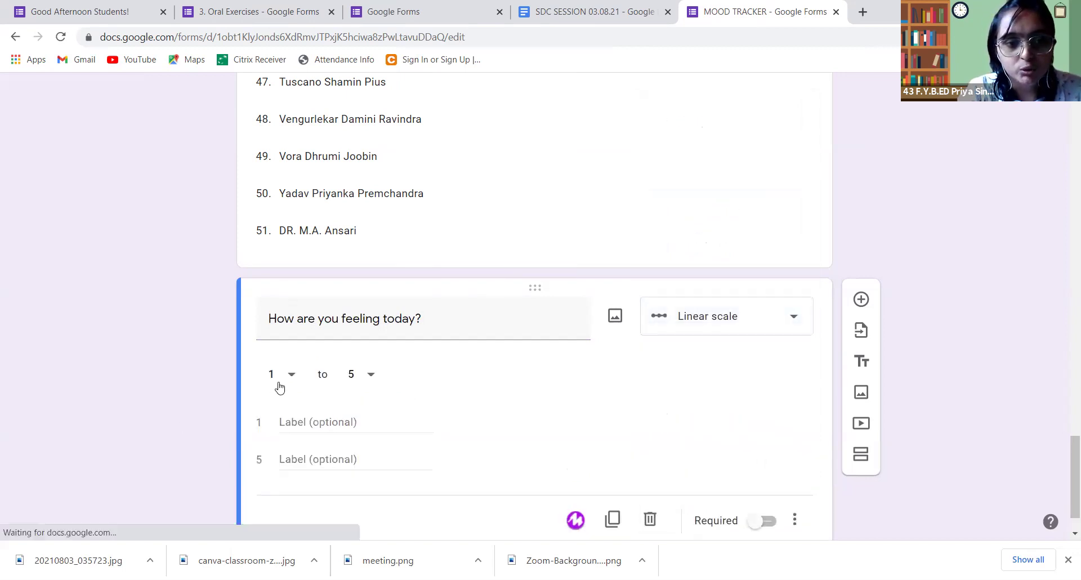
{"action": "left_click", "coordinate": [290, 380]}
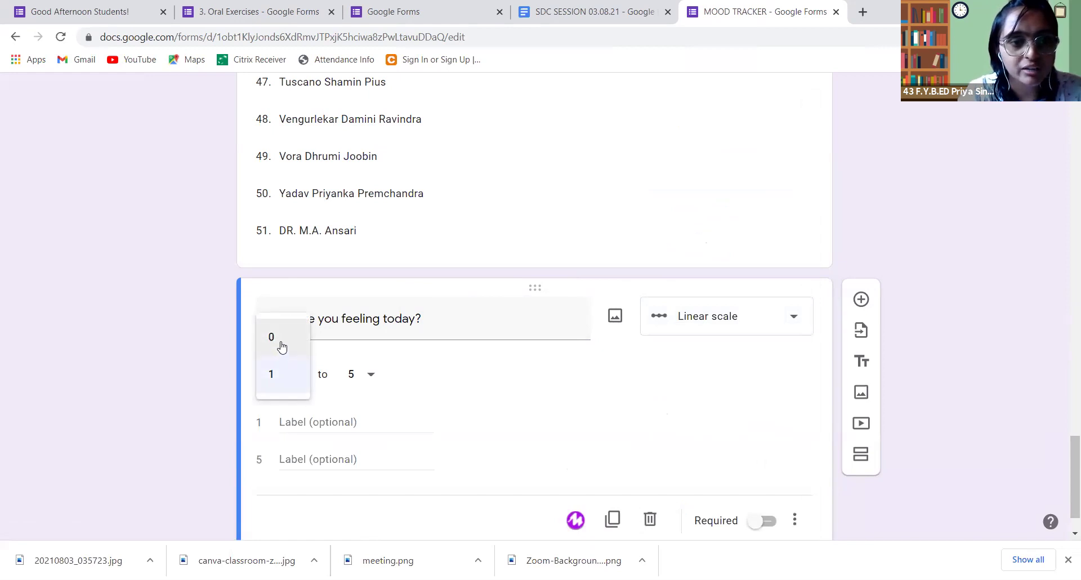
{"action": "left_click", "coordinate": [416, 367]}
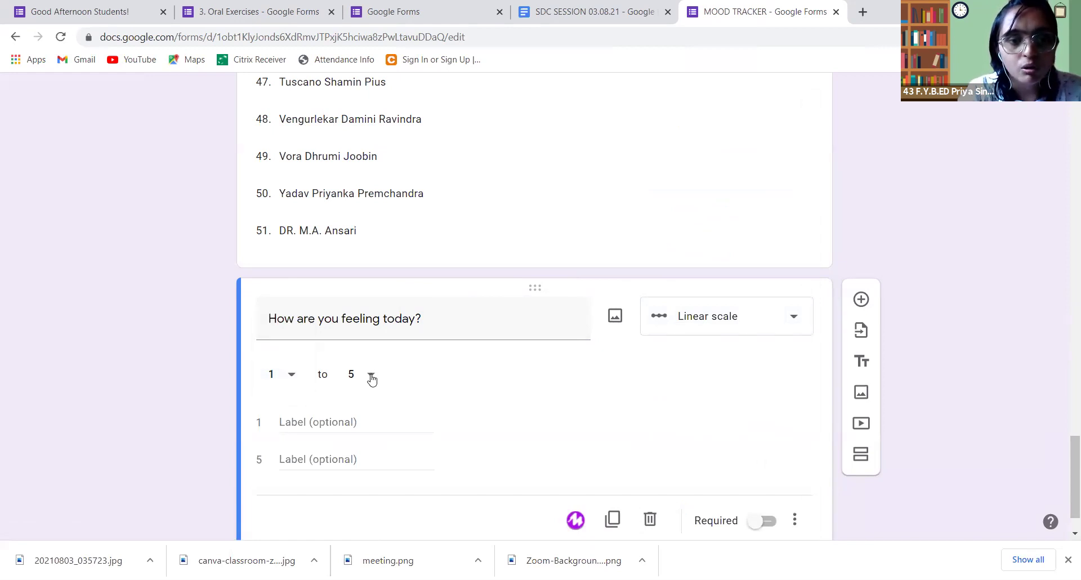
{"action": "left_click", "coordinate": [370, 375]}
{"action": "left_click", "coordinate": [422, 415]}
Step: Label the scale's low end "Sad" and its high end "Happiest", and make the question required
{"action": "left_click", "coordinate": [320, 423]}
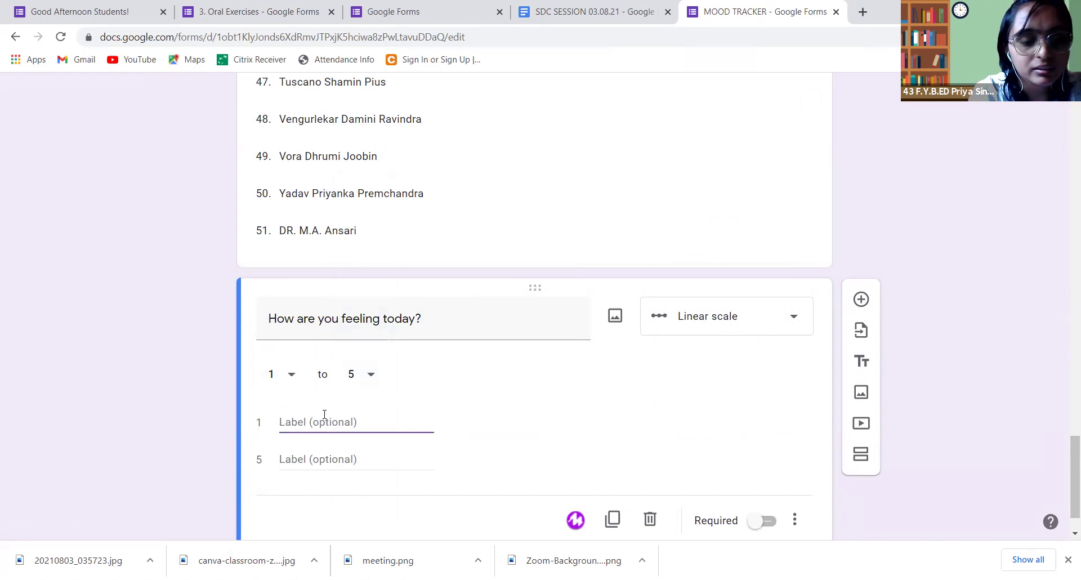
{"action": "type", "text": "Sad"}
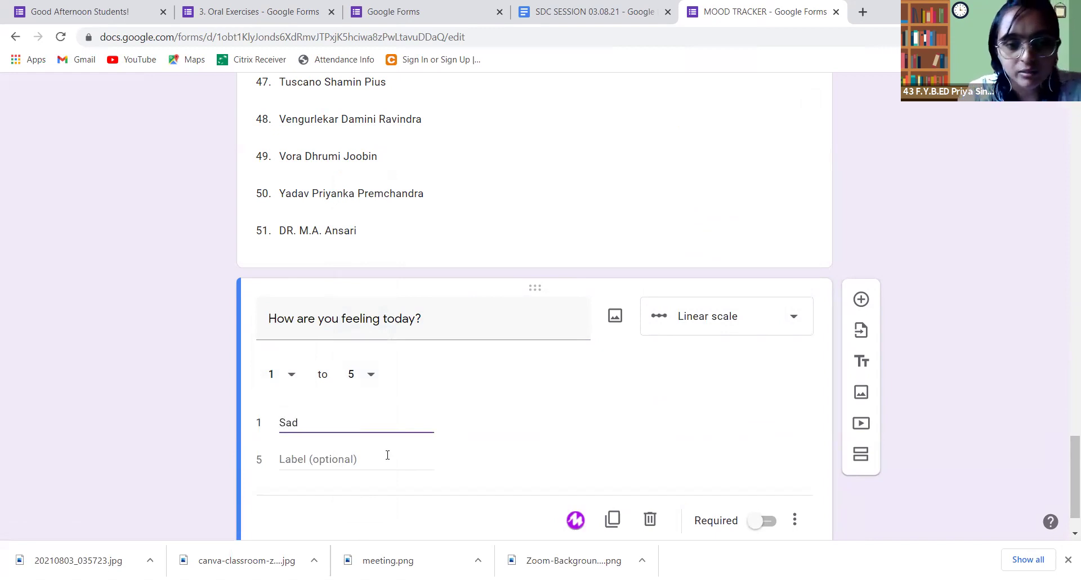
{"action": "left_click", "coordinate": [387, 457]}
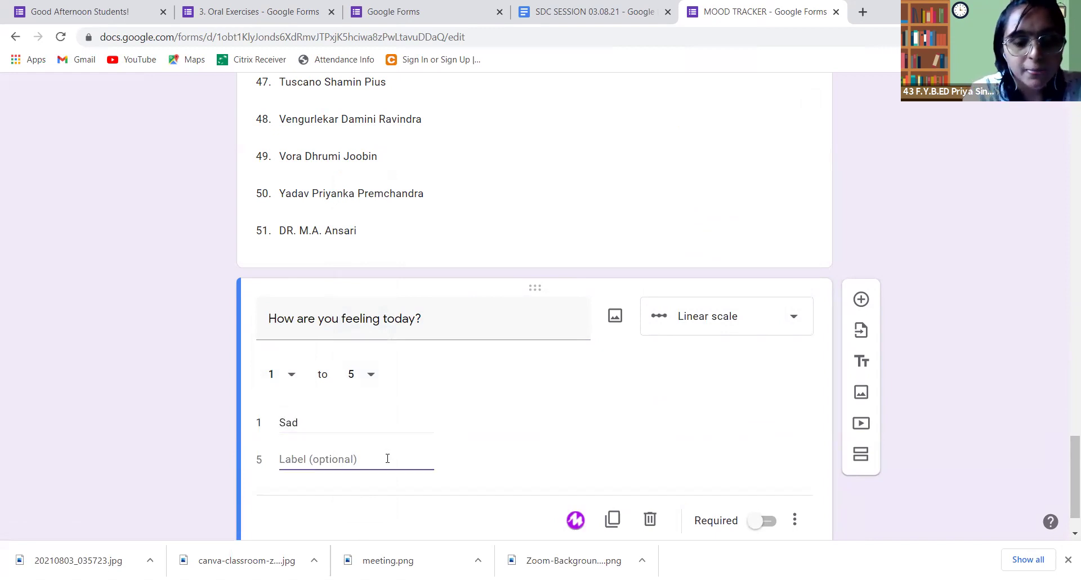
{"action": "type", "text": "Happiest"}
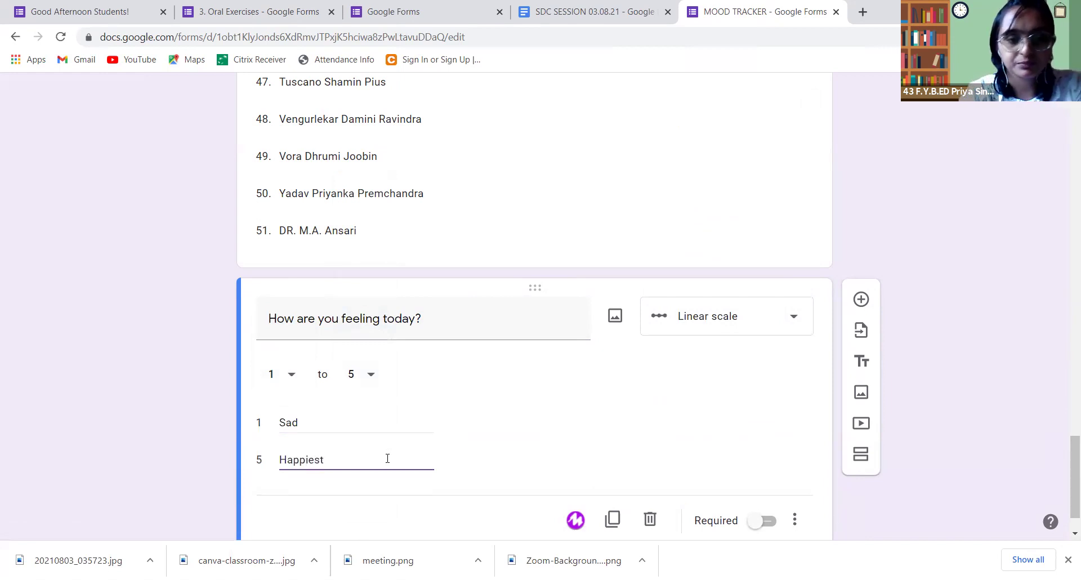
{"action": "scroll", "coordinate": [480, 452], "scroll_direction": "down", "scroll_amount": 1}
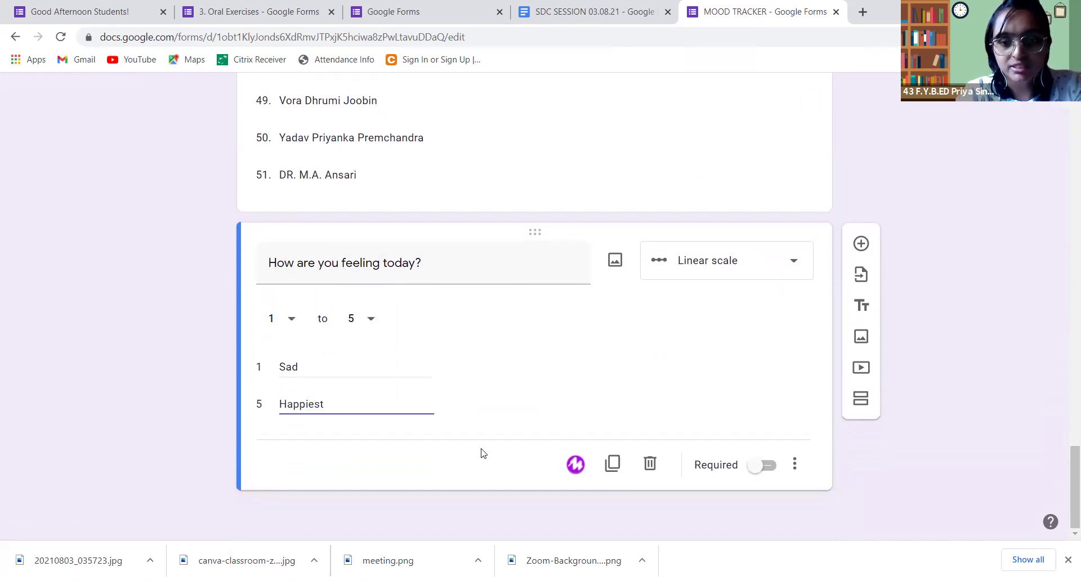
{"action": "left_click", "coordinate": [765, 466]}
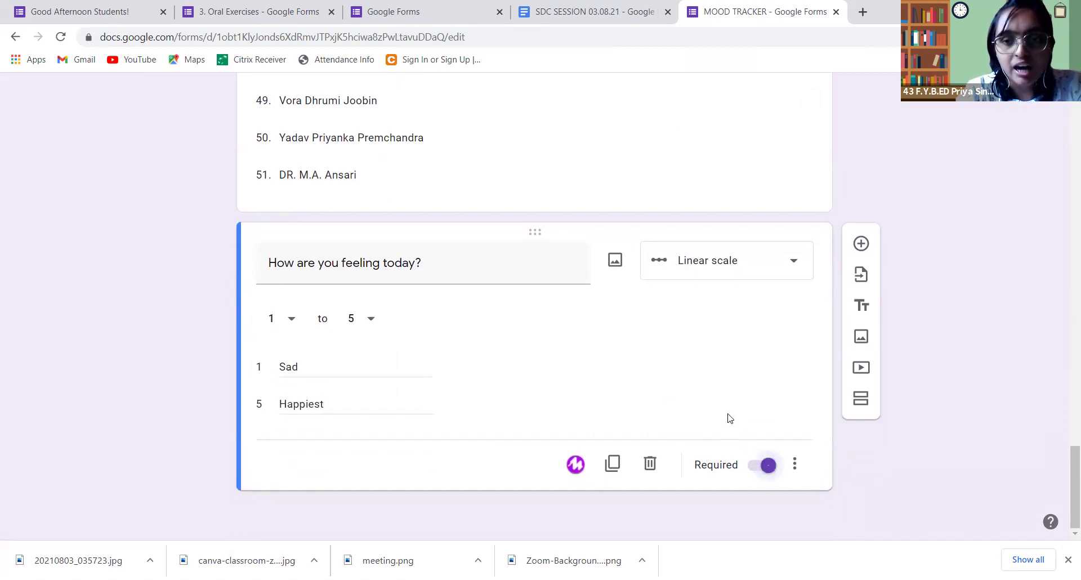
Step: Add another question with the text "Select the emoji that represents your mood today?" copied from the SDC SESSION 03.08.21 document
{"action": "left_click", "coordinate": [861, 244]}
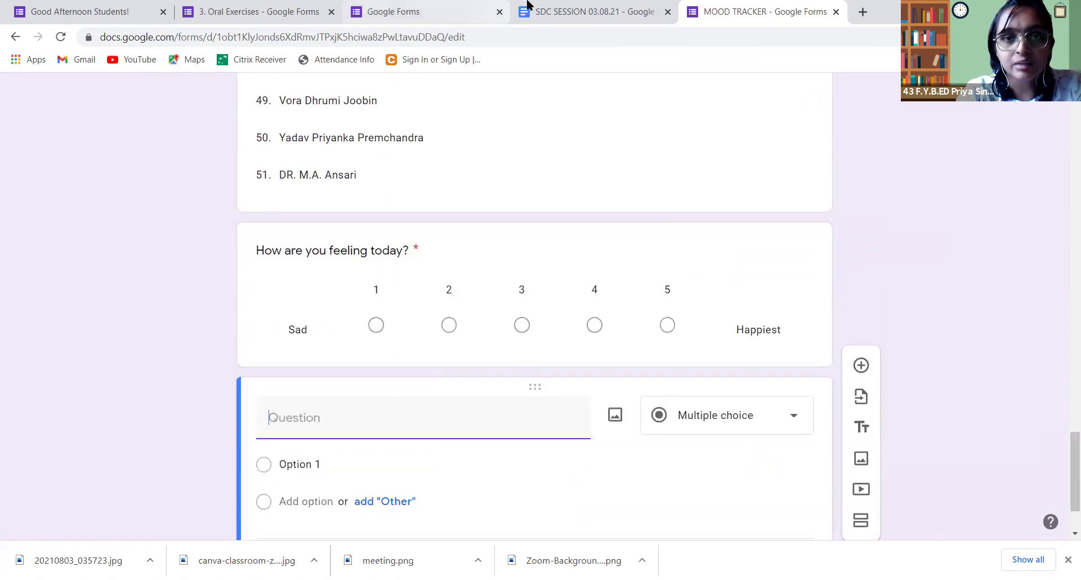
{"action": "left_click", "coordinate": [571, 12]}
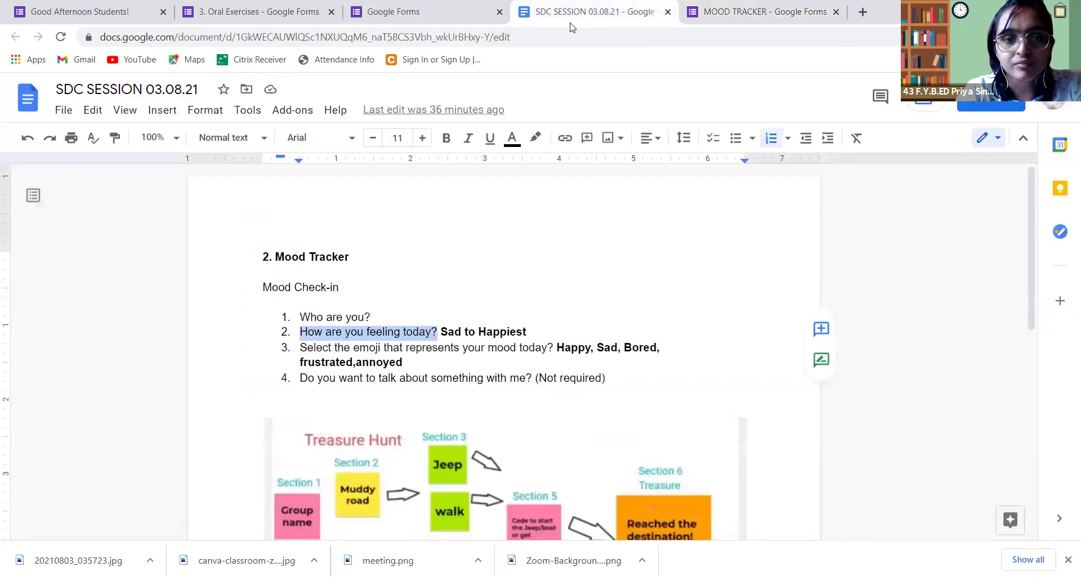
{"action": "left_click_drag", "start_coordinate": [303, 346], "coordinate": [551, 350]}
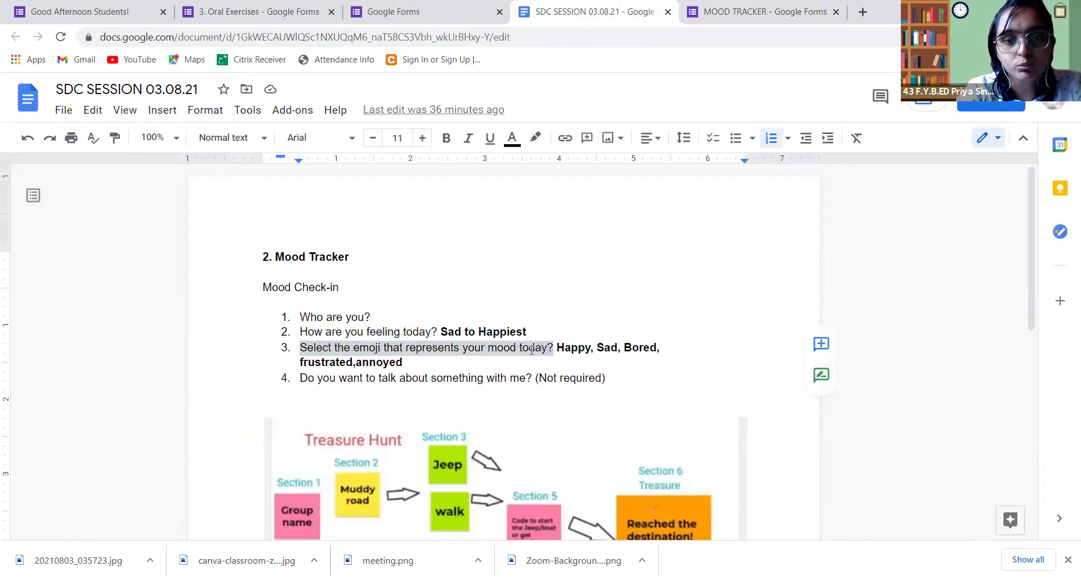
{"action": "right_click", "coordinate": [531, 349]}
{"action": "left_click", "coordinate": [562, 160]}
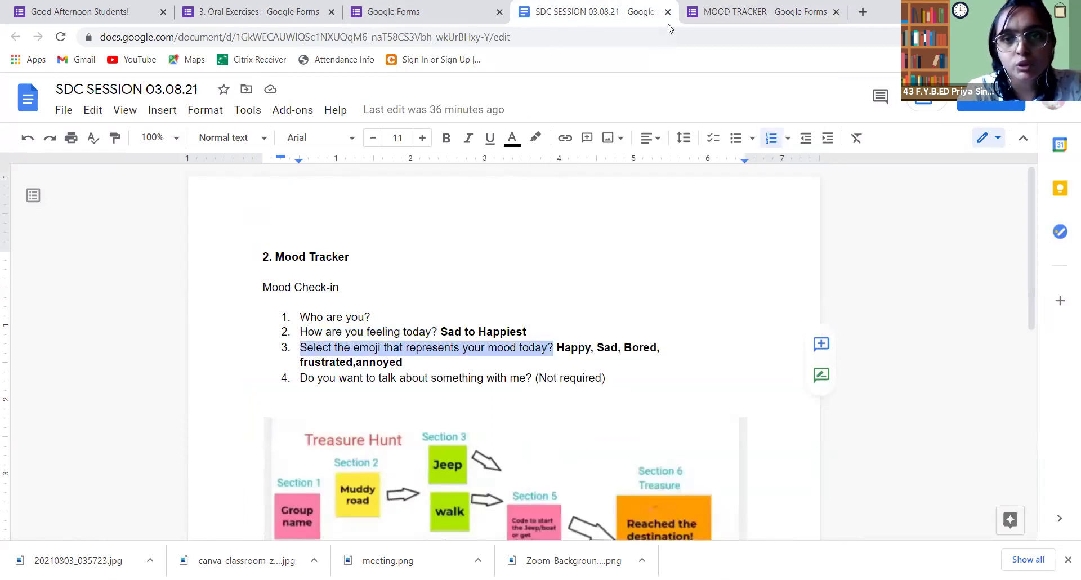
{"action": "left_click", "coordinate": [760, 12]}
{"action": "right_click", "coordinate": [337, 423]}
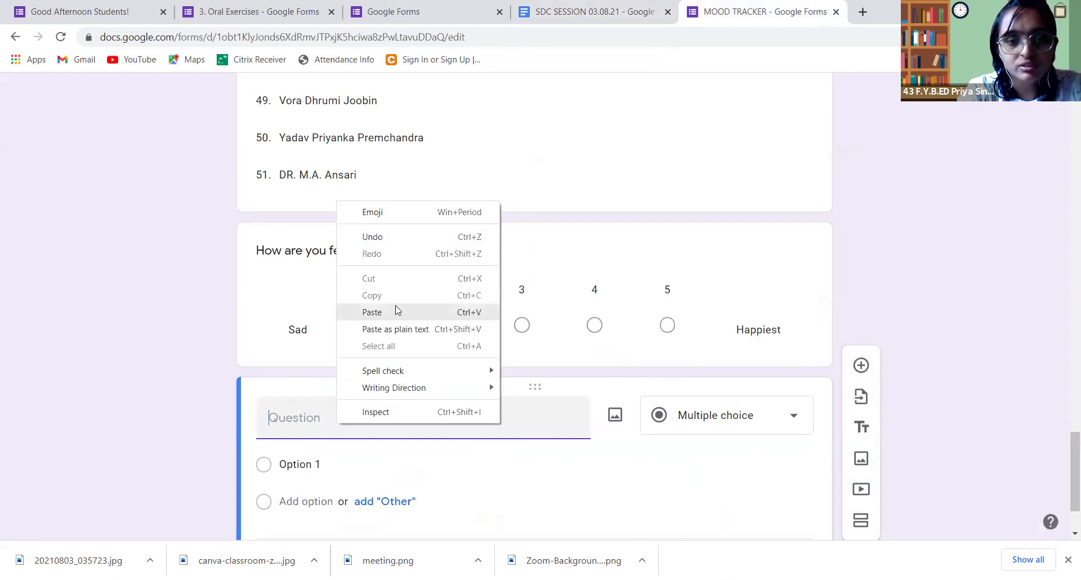
{"action": "left_click", "coordinate": [397, 311]}
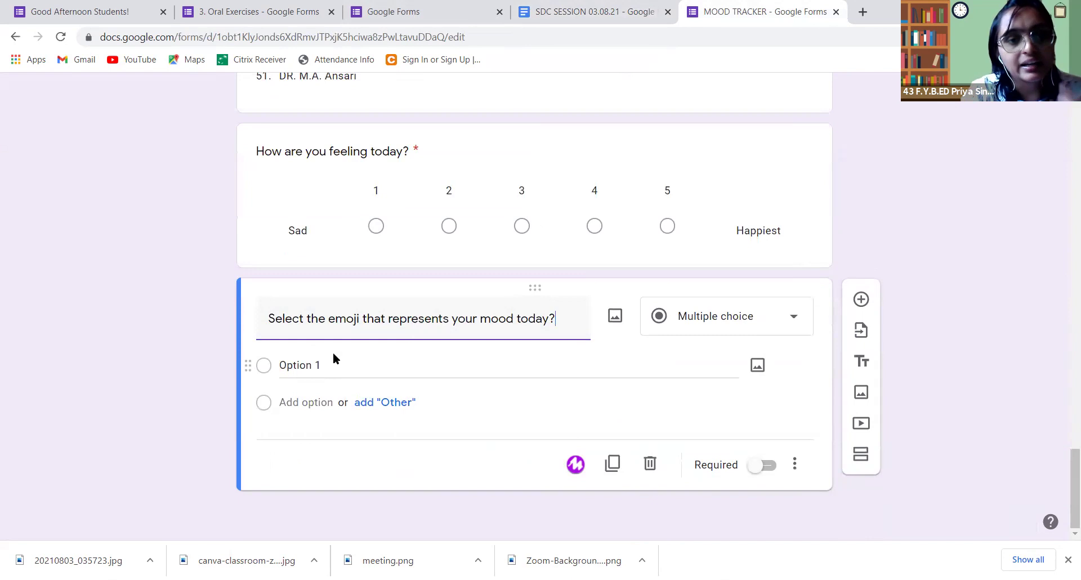
Step: Start inserting an image for Option 1 of the emoji question and look through the By URL and Google Drive image sources
{"action": "left_click", "coordinate": [758, 372]}
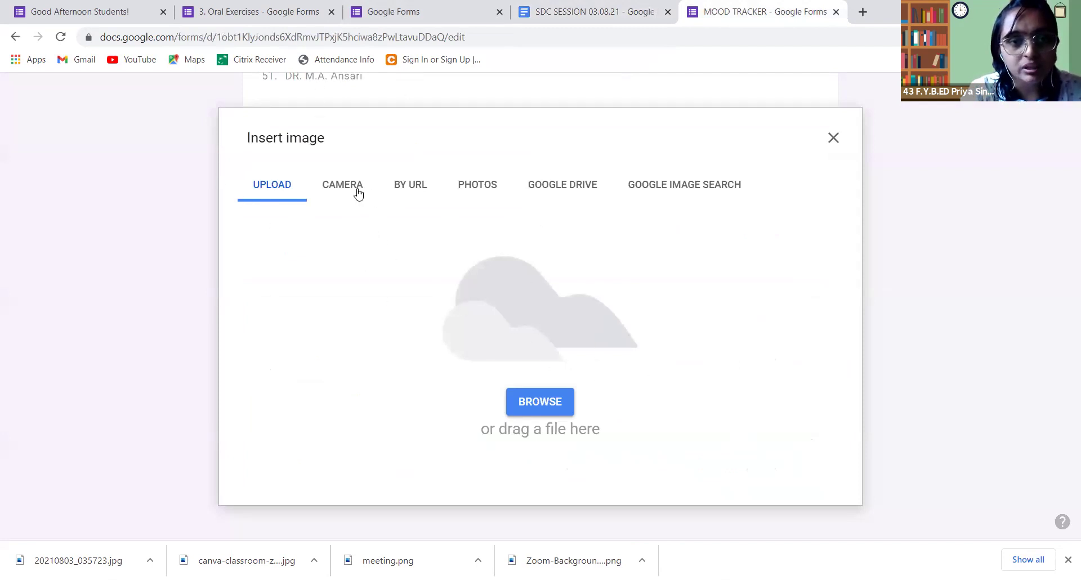
{"action": "left_click", "coordinate": [409, 191]}
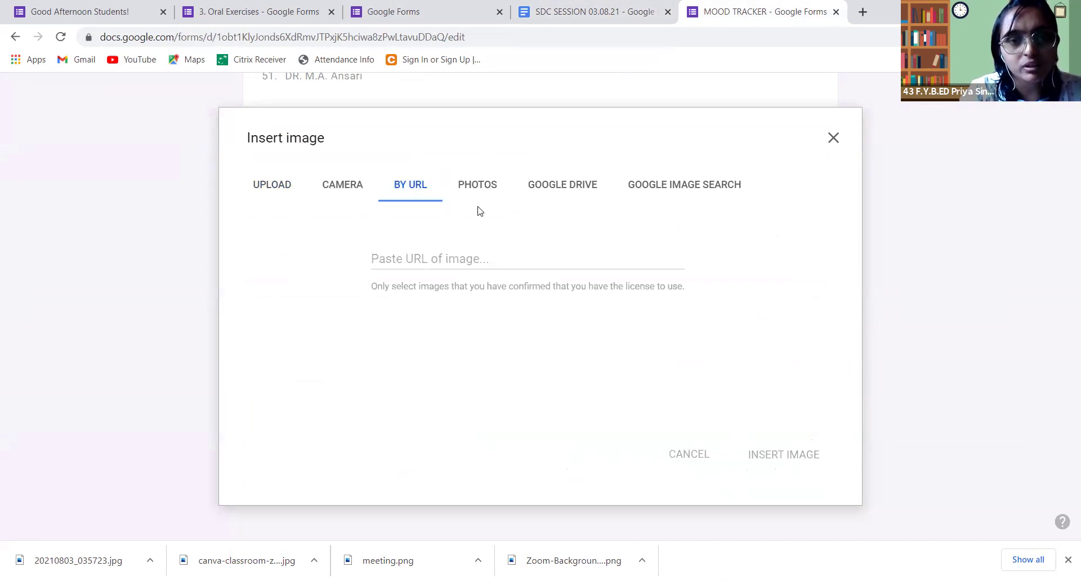
{"action": "left_click", "coordinate": [563, 190]}
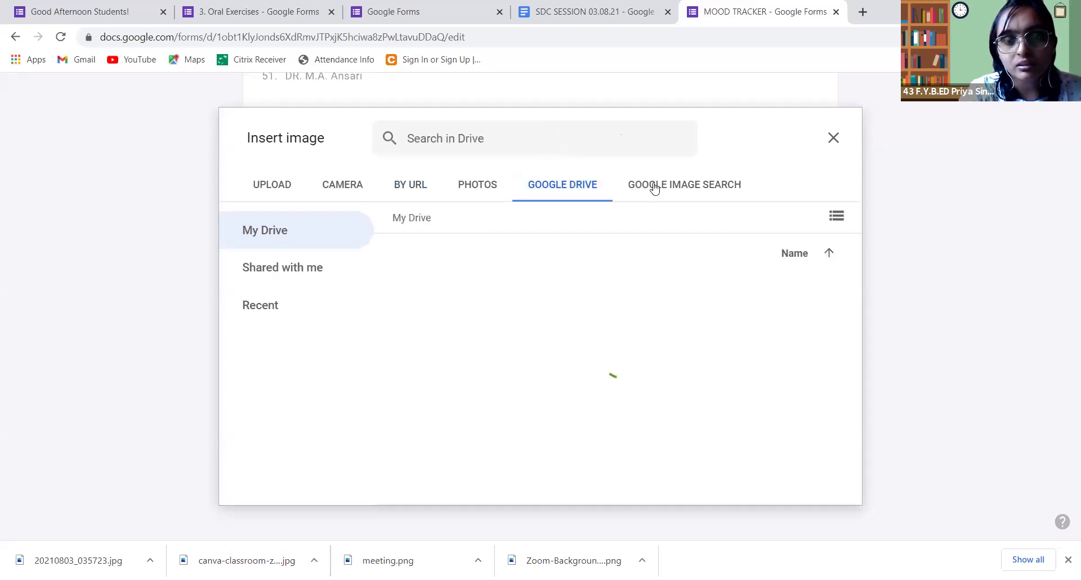
Step: Search Google images for "Happy smiley" and insert the thumbs-up smiley as the picture for Option 1
{"action": "left_click", "coordinate": [655, 189]}
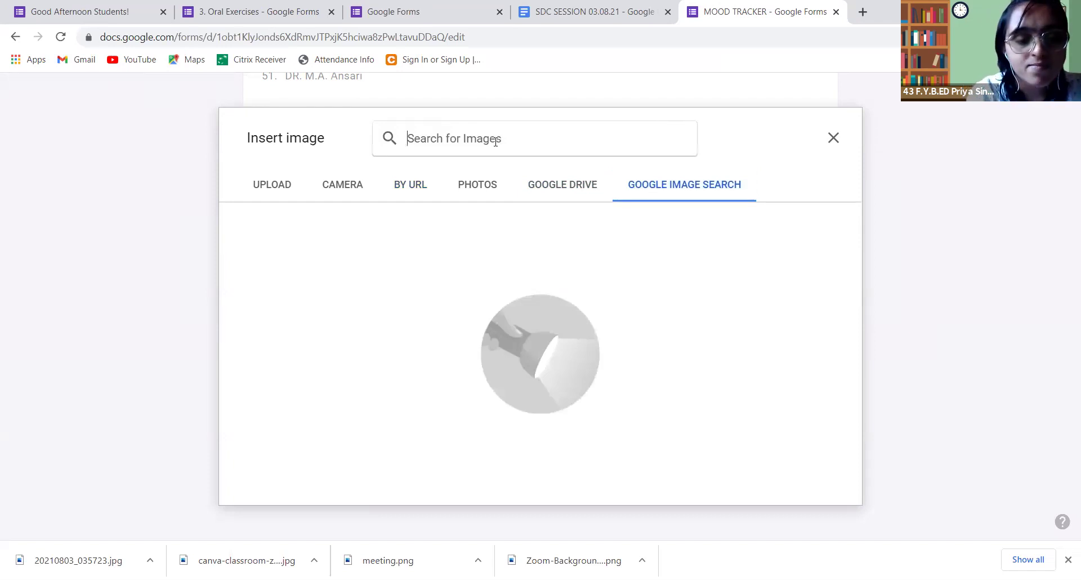
{"action": "type", "text": "Happy s"}
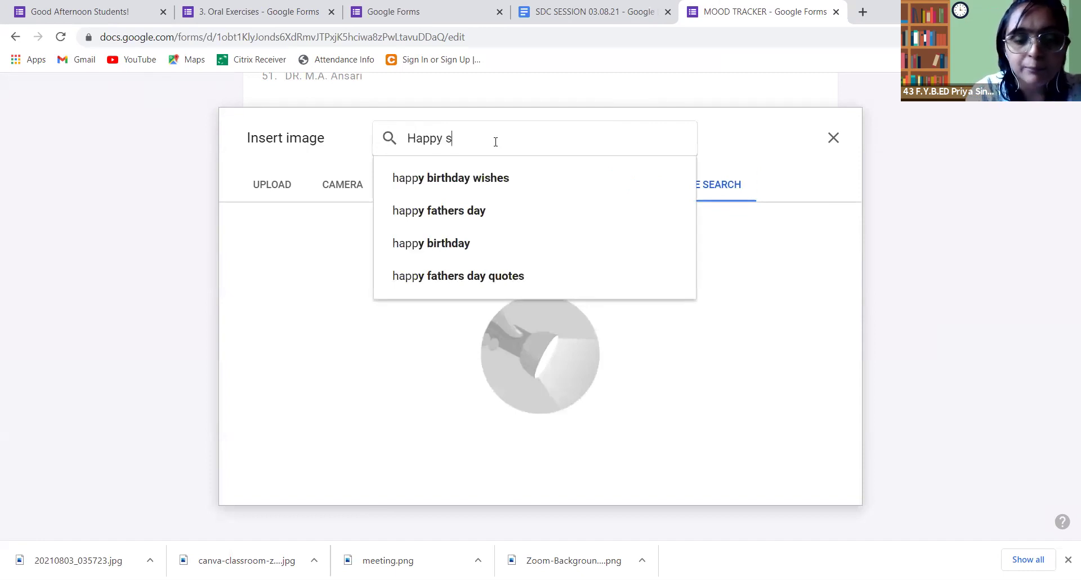
{"action": "type", "text": "miley"}
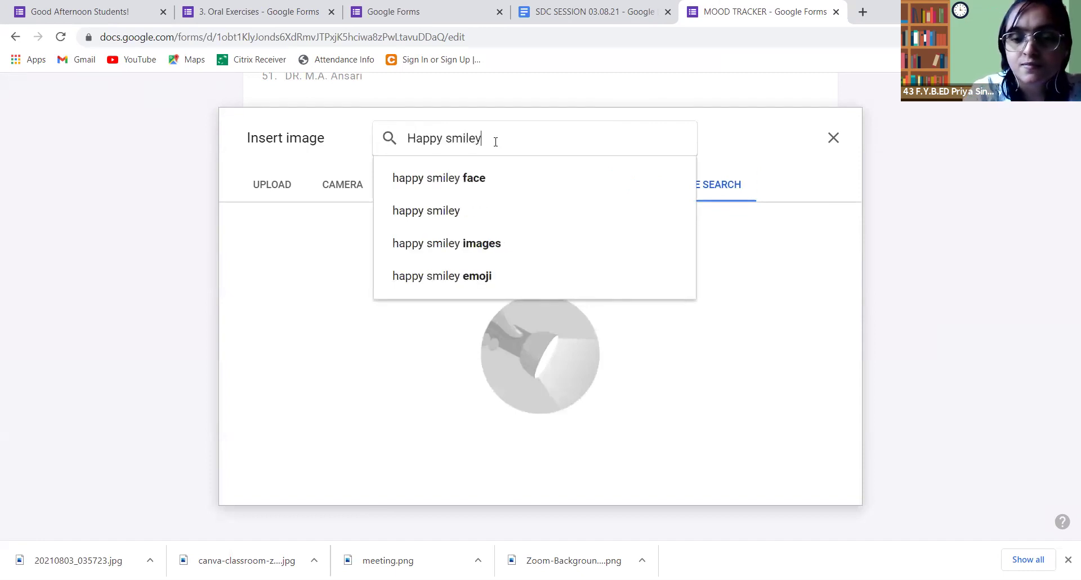
{"action": "key", "text": "Return"}
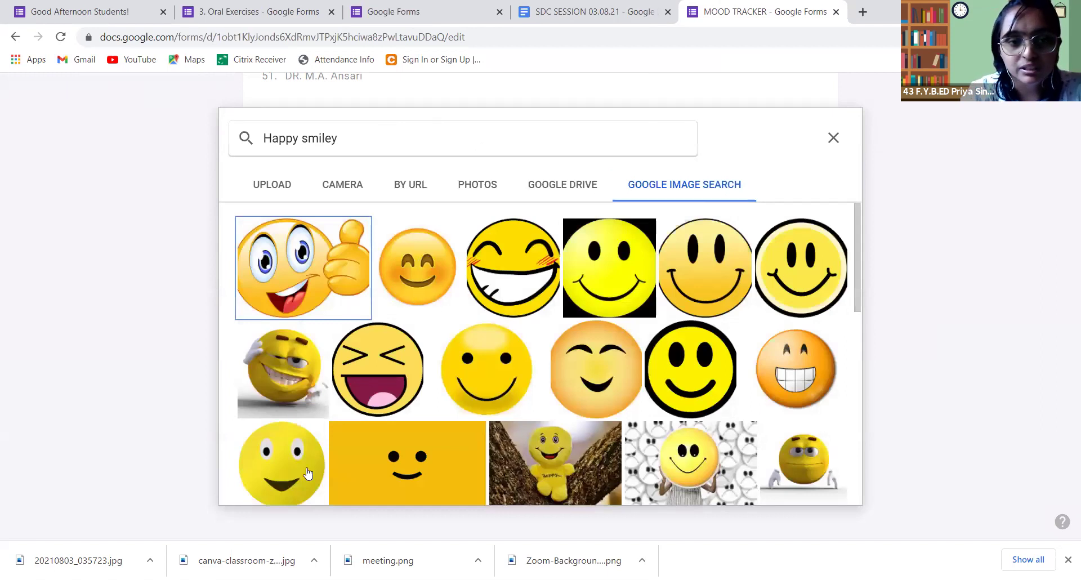
{"action": "double_click", "coordinate": [276, 254]}
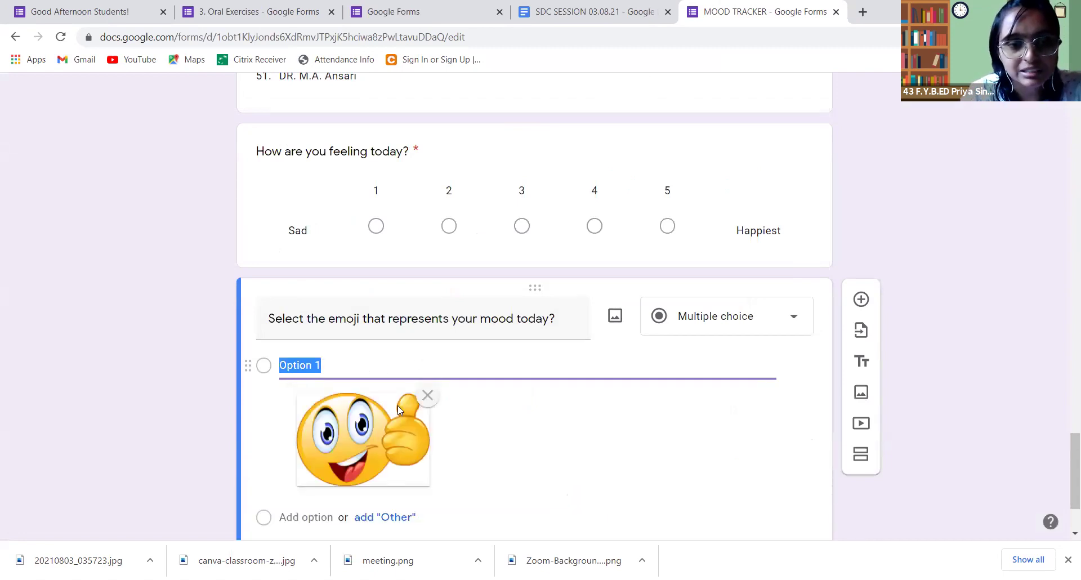
Step: Add Option 2 to the emoji question and insert the eye-rolling yellow smiley from a Google image search for "Annoyed smiley"
{"action": "scroll", "coordinate": [366, 428], "scroll_direction": "down", "scroll_amount": 2}
{"action": "left_click", "coordinate": [338, 404]}
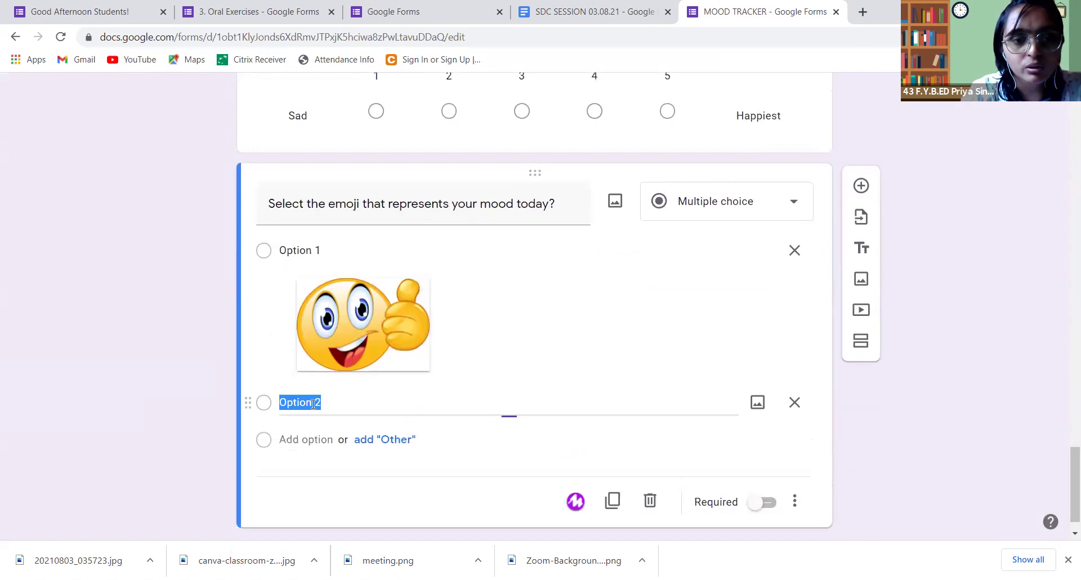
{"action": "left_click", "coordinate": [757, 402]}
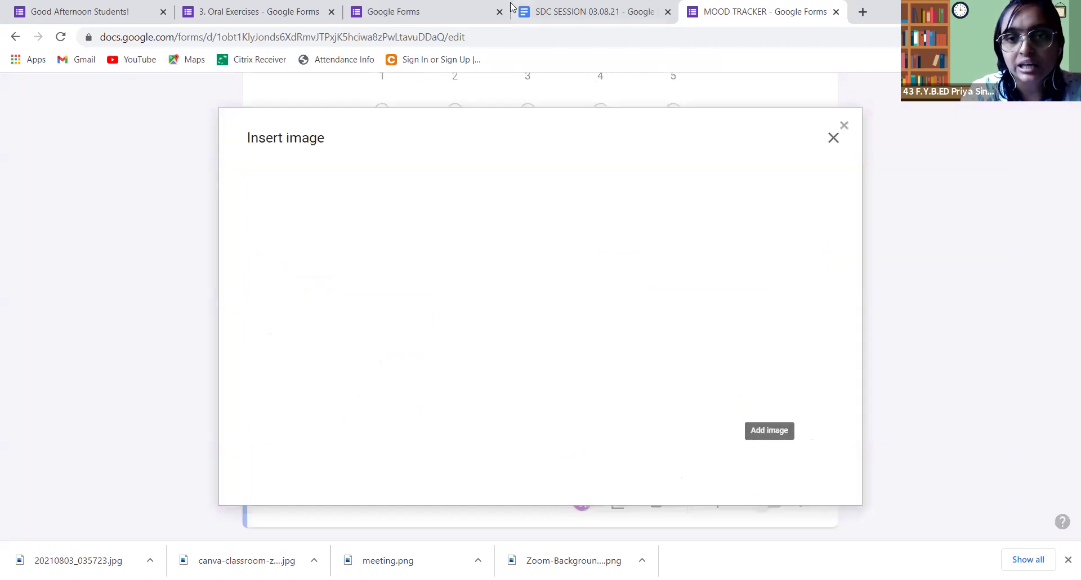
{"action": "left_click", "coordinate": [680, 186]}
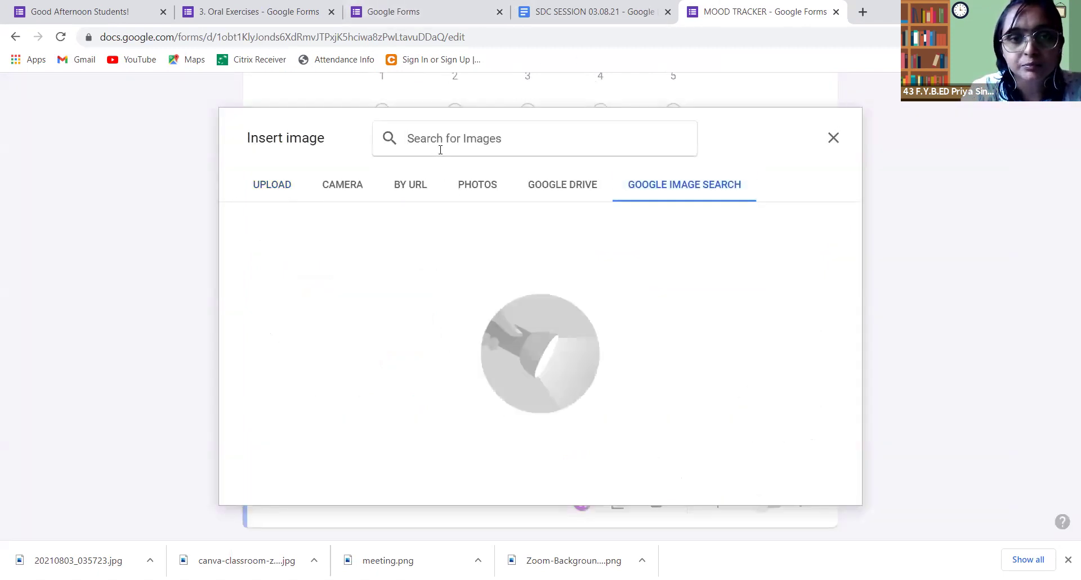
{"action": "type", "text": "A"}
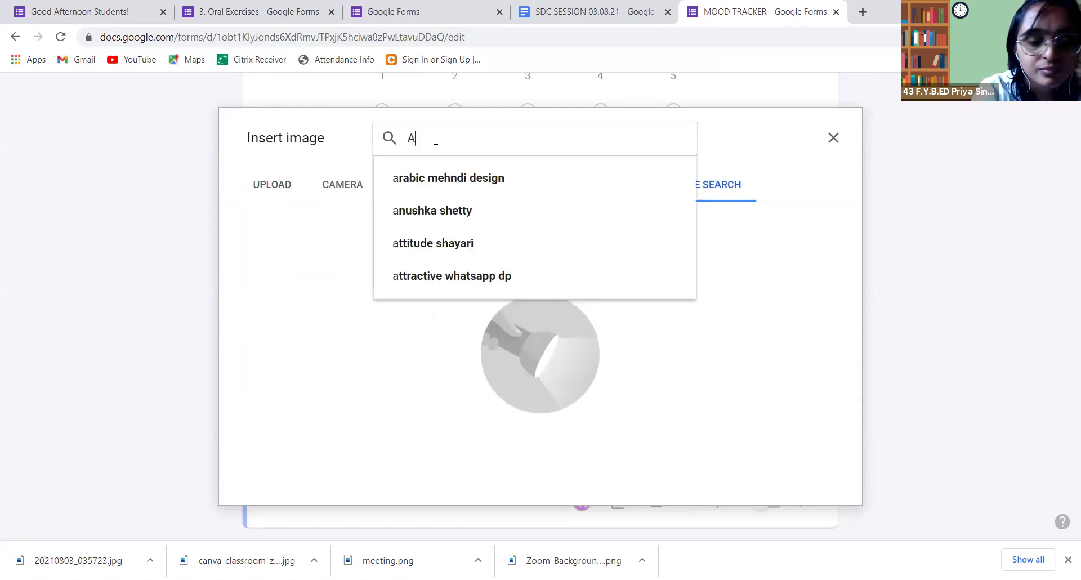
{"action": "type", "text": "nnoyed"}
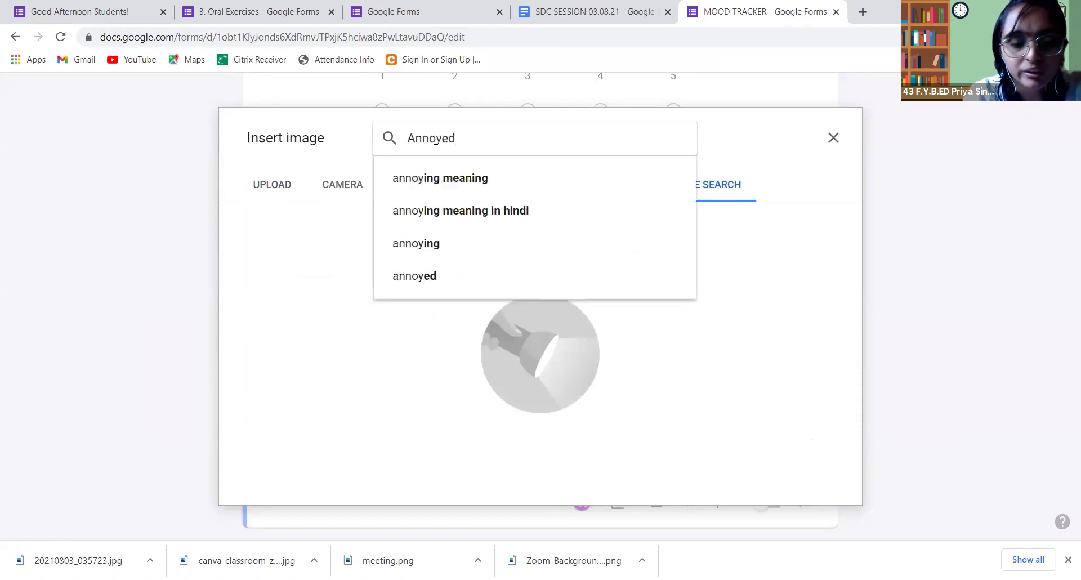
{"action": "type", "text": " smiley"}
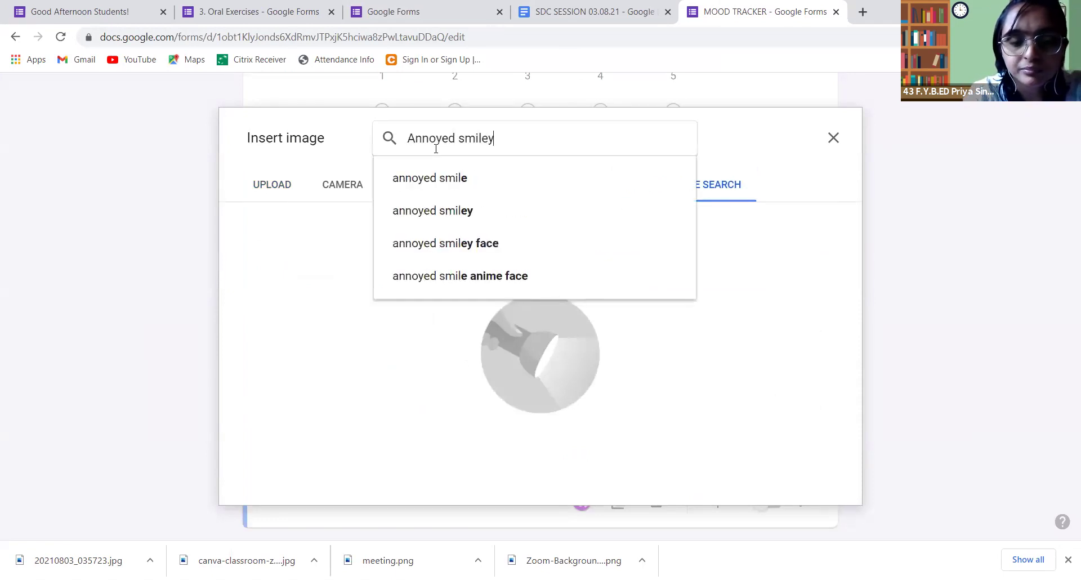
{"action": "key", "text": "Return"}
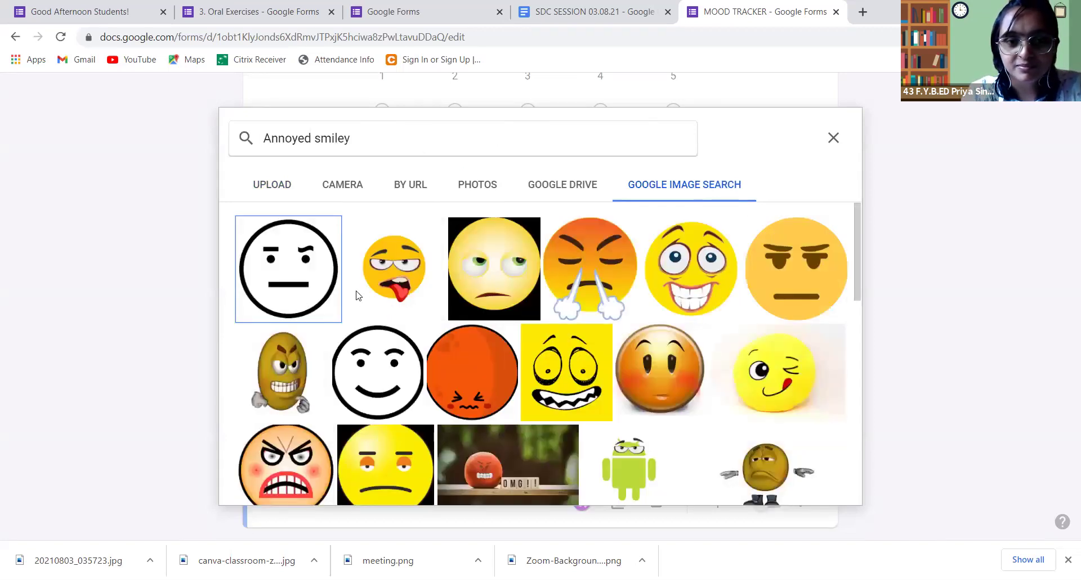
{"action": "double_click", "coordinate": [476, 280]}
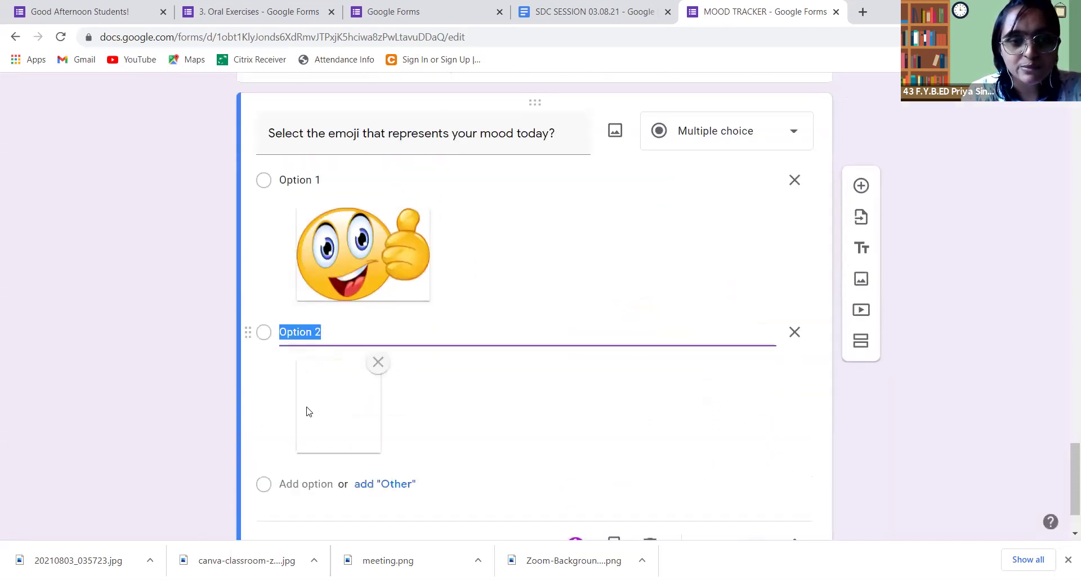
Step: Add Option 3 and insert the big-eyed sad smiley from a Google image search for "Sad smiley"
{"action": "left_click", "coordinate": [319, 487]}
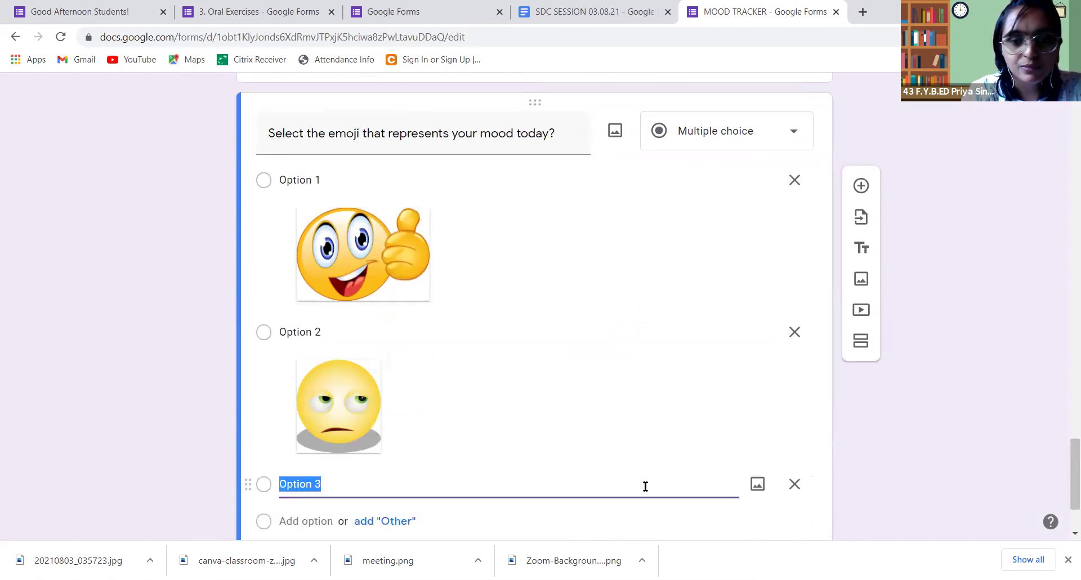
{"action": "left_click", "coordinate": [755, 482]}
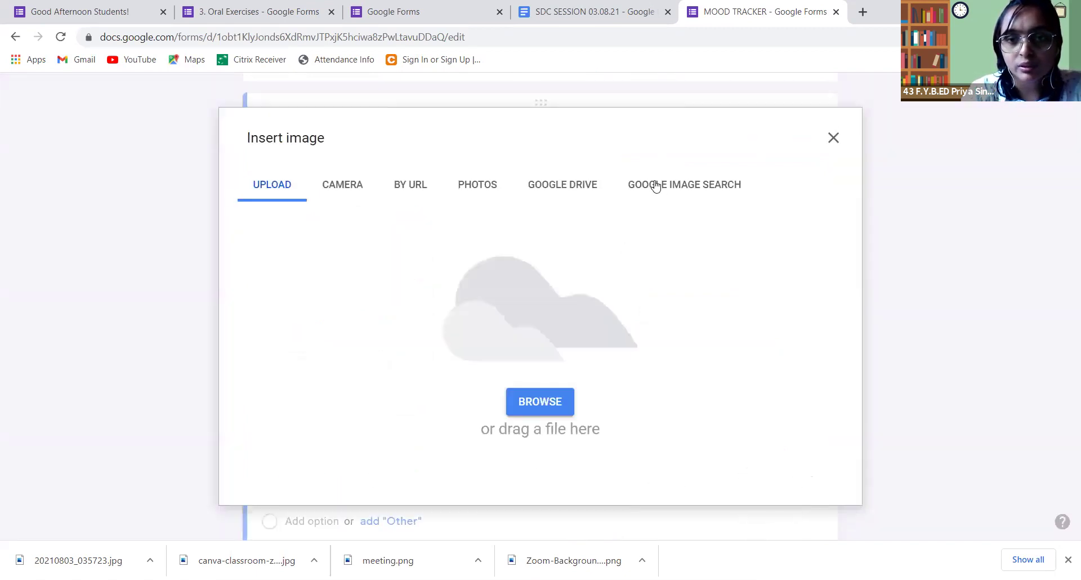
{"action": "left_click", "coordinate": [654, 186]}
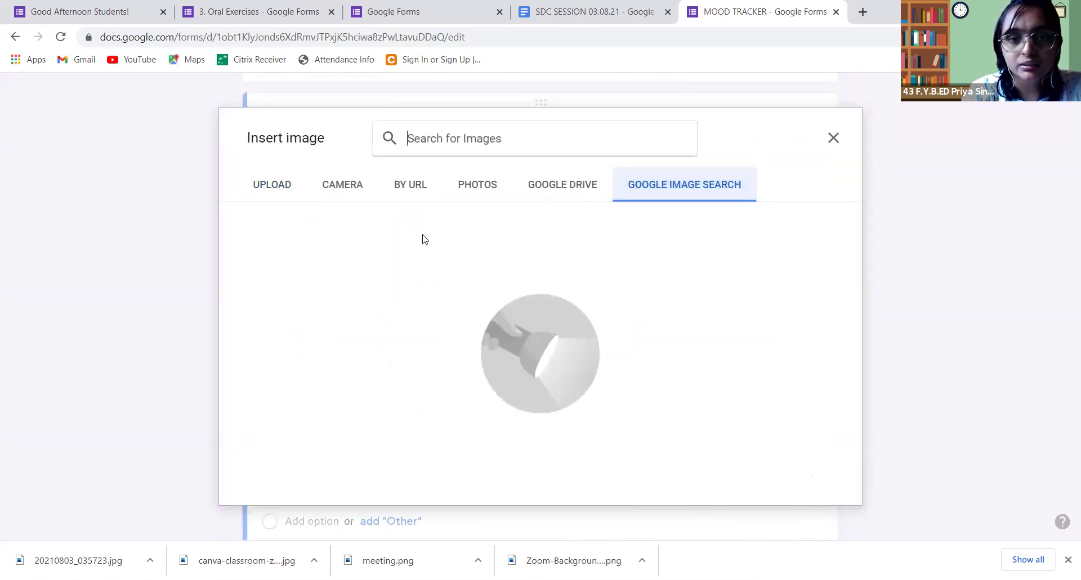
{"action": "left_click", "coordinate": [488, 141]}
{"action": "type", "text": "Sad "}
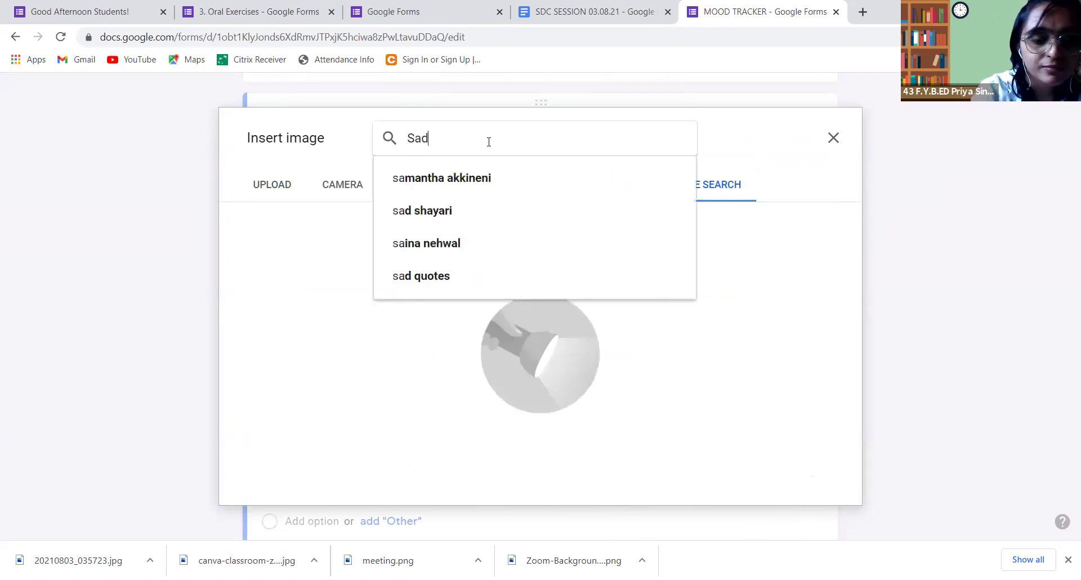
{"action": "type", "text": "smiley"}
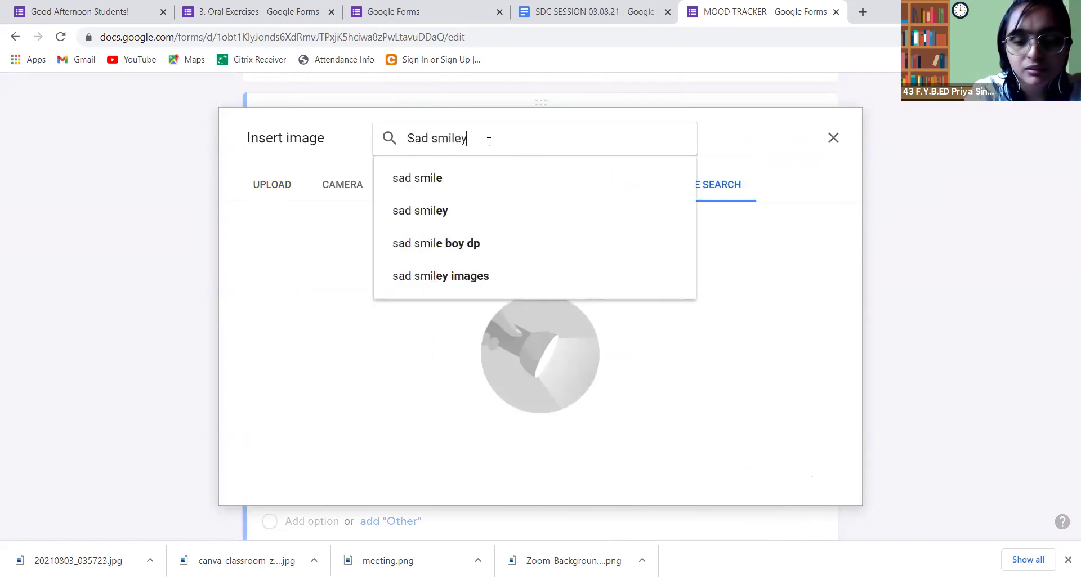
{"action": "key", "text": "Return"}
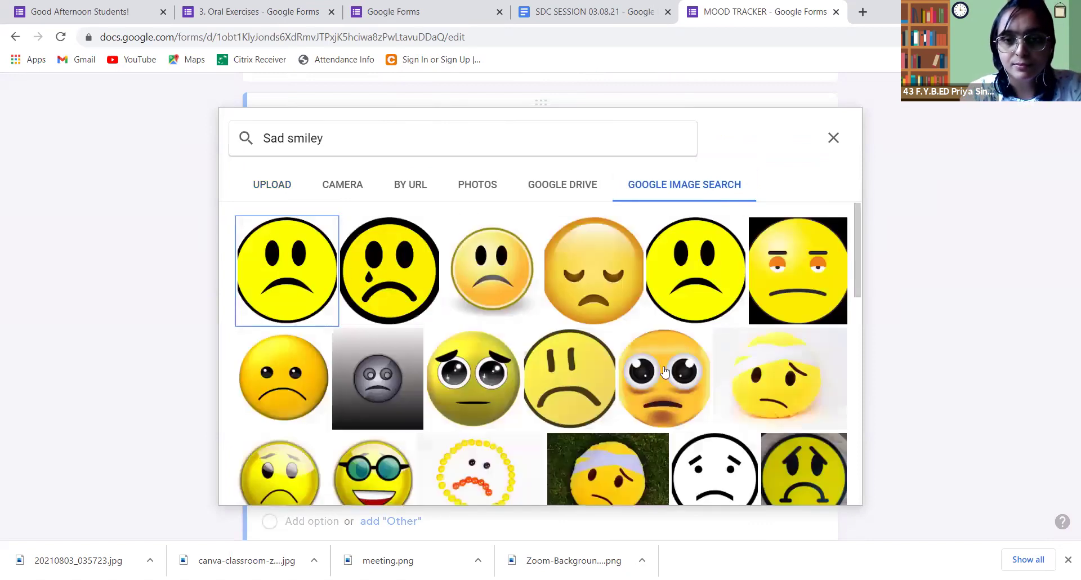
{"action": "double_click", "coordinate": [586, 355]}
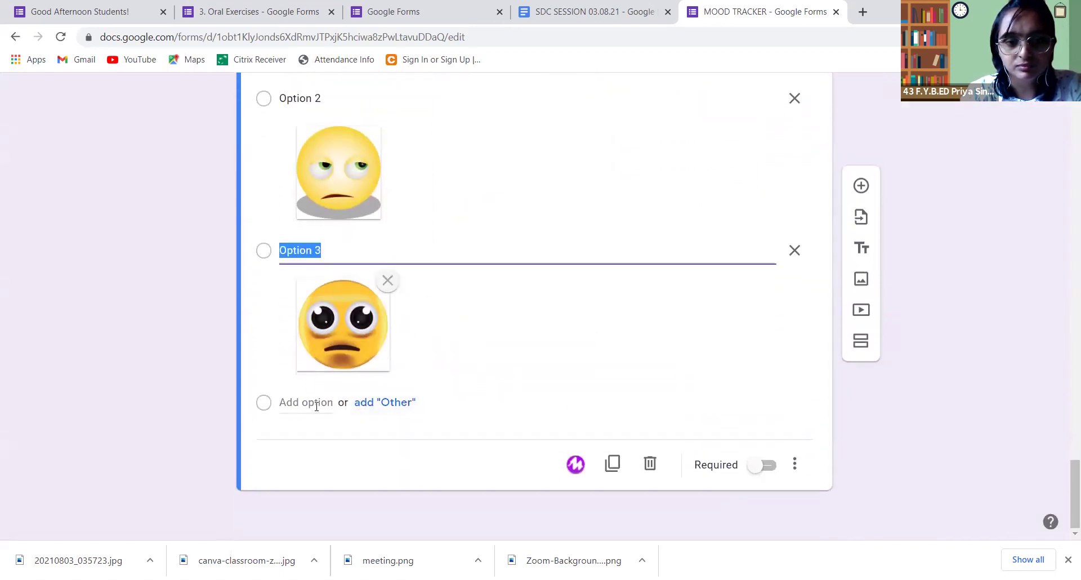
Step: Add Option 4 and insert the yellow smiley with red anger marks from a Google image search for "Angry smiley"
{"action": "left_click", "coordinate": [319, 403]}
{"action": "left_click", "coordinate": [757, 402]}
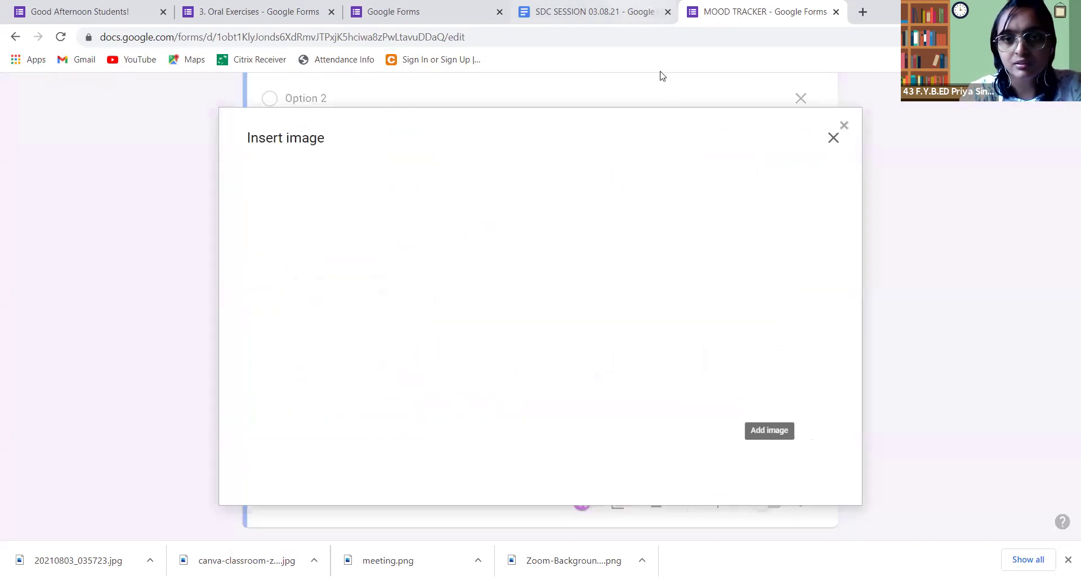
{"action": "left_click", "coordinate": [650, 189]}
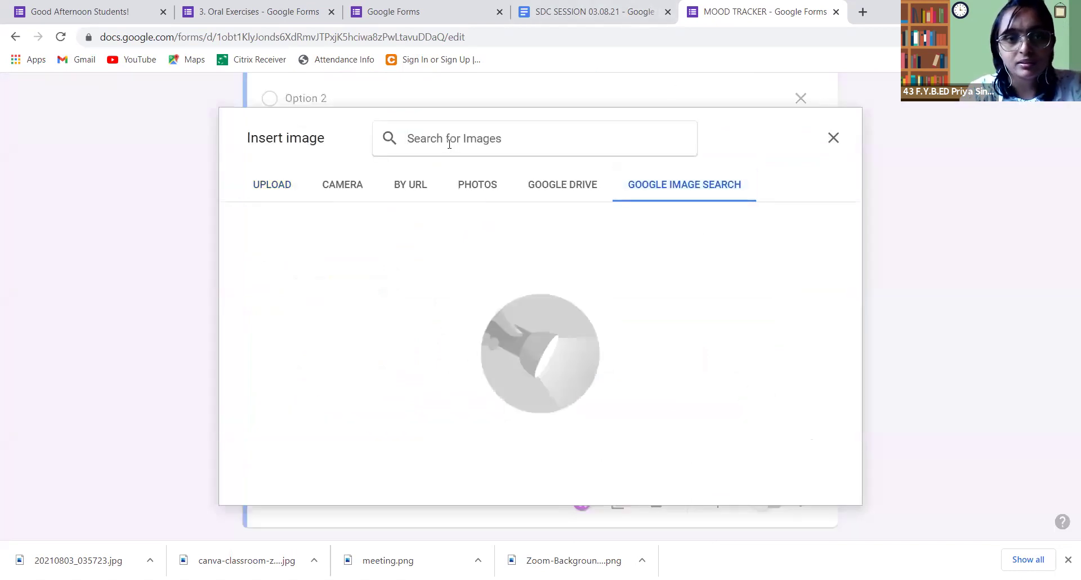
{"action": "type", "text": "An"}
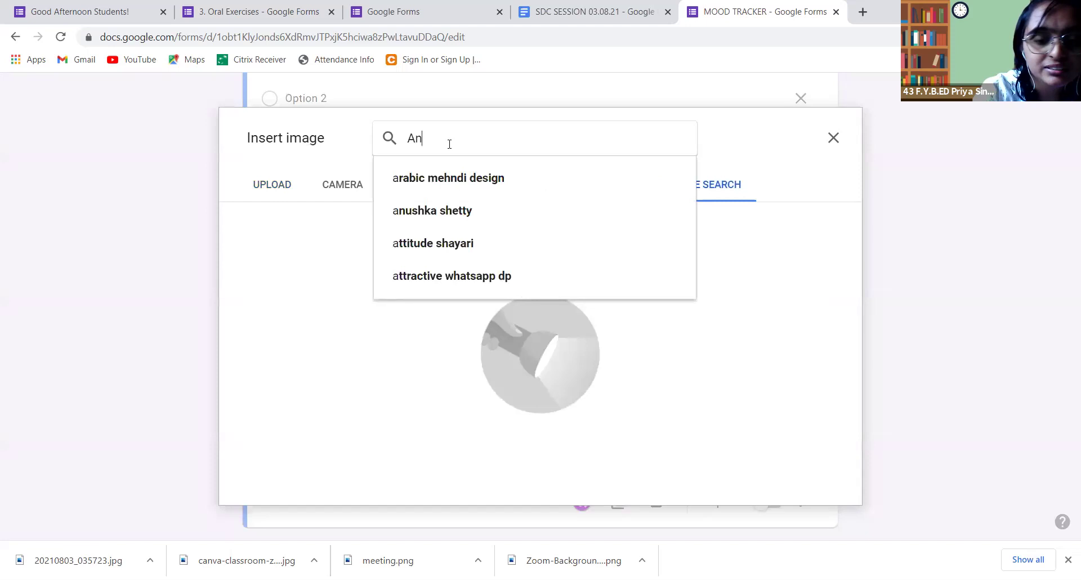
{"action": "type", "text": "gry smiley"}
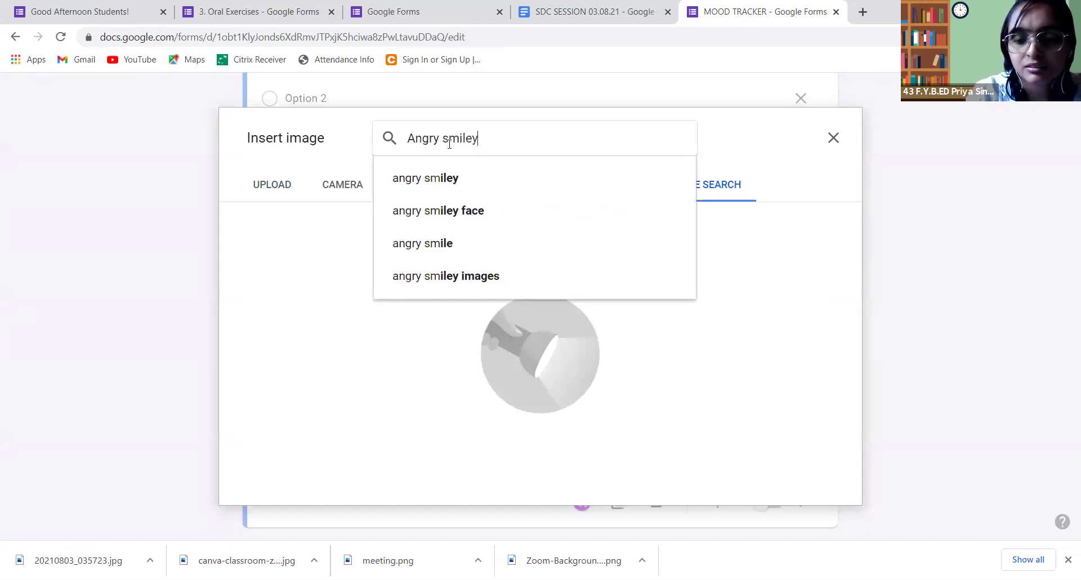
{"action": "key", "text": "Return"}
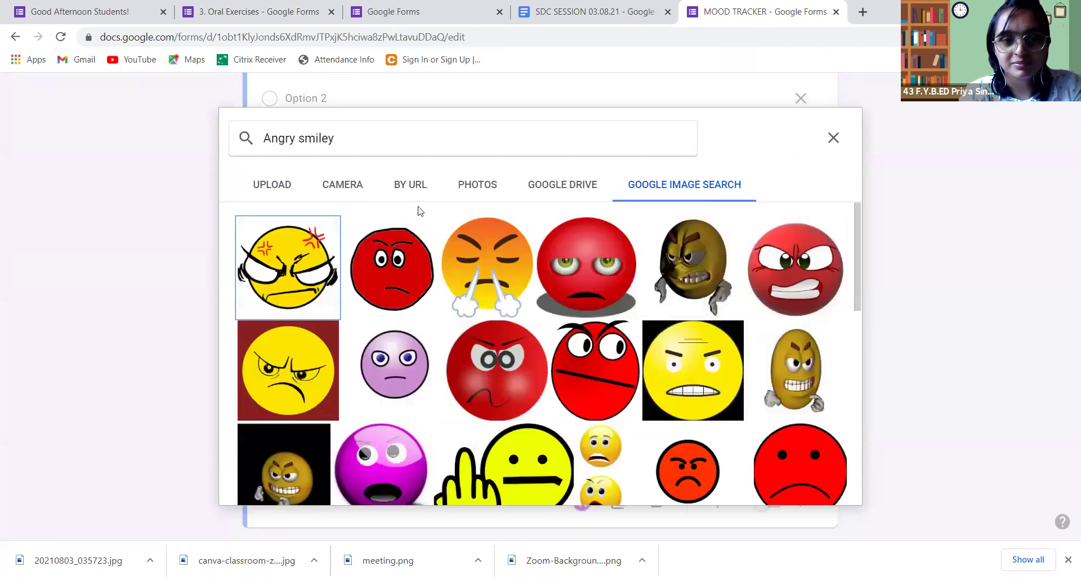
{"action": "double_click", "coordinate": [317, 276]}
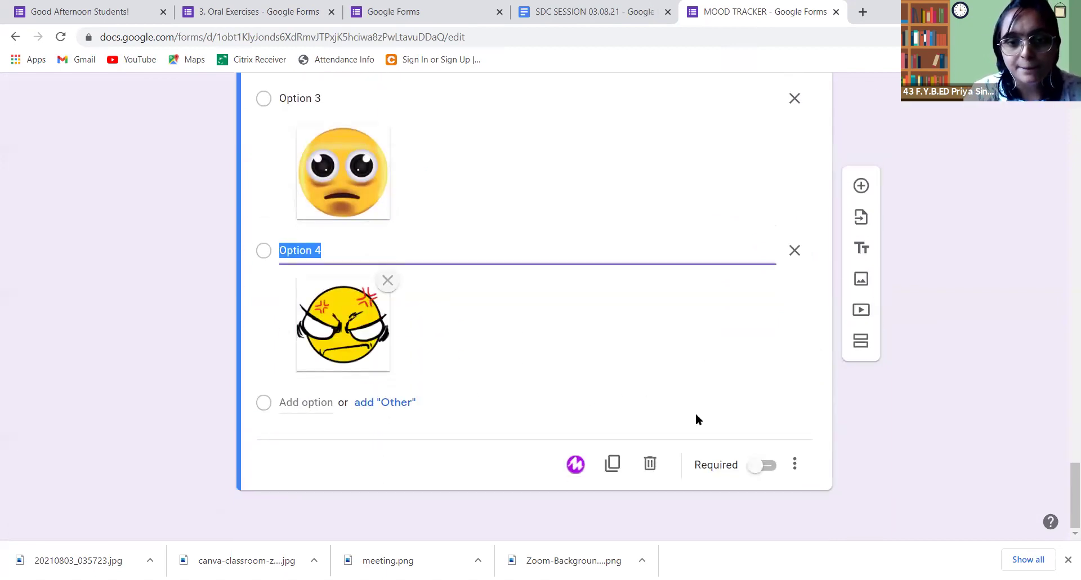
{"action": "scroll", "coordinate": [619, 381], "scroll_direction": "up", "scroll_amount": 6}
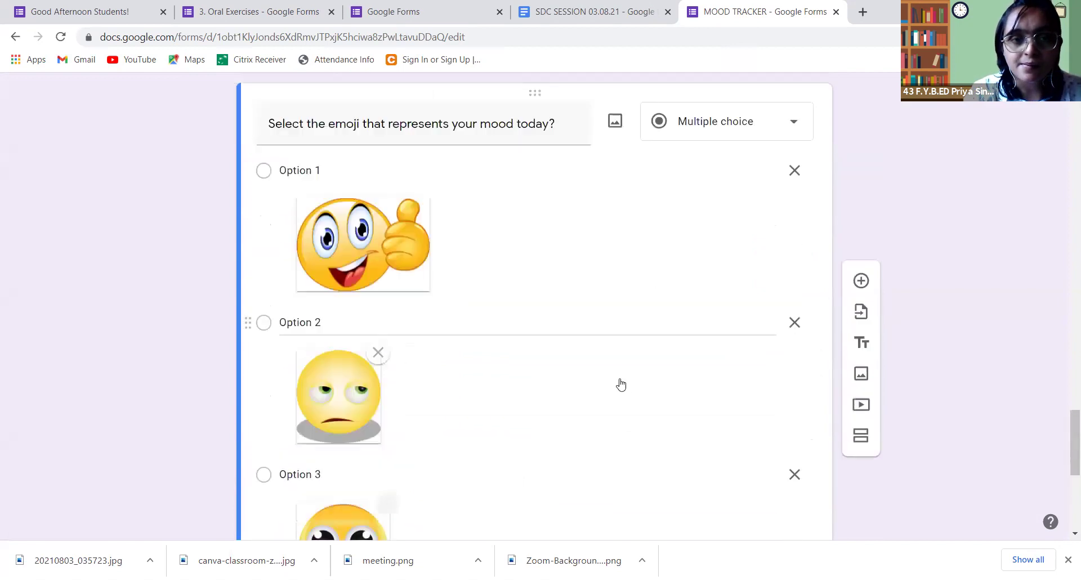
{"action": "scroll", "coordinate": [619, 383], "scroll_direction": "up", "scroll_amount": 4}
{"action": "scroll", "coordinate": [619, 381], "scroll_direction": "down", "scroll_amount": 3}
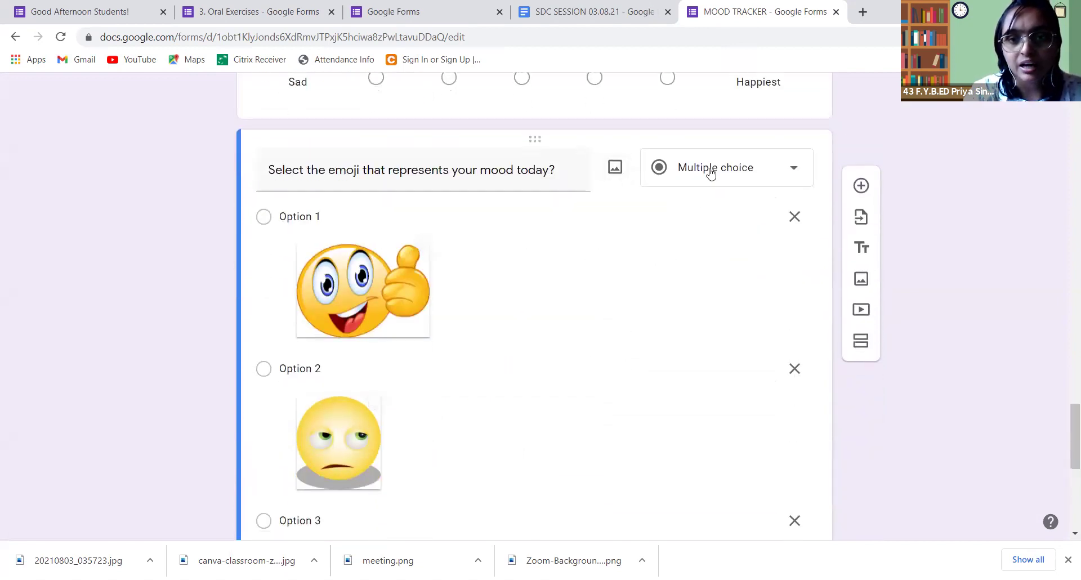
{"action": "left_click", "coordinate": [766, 167]}
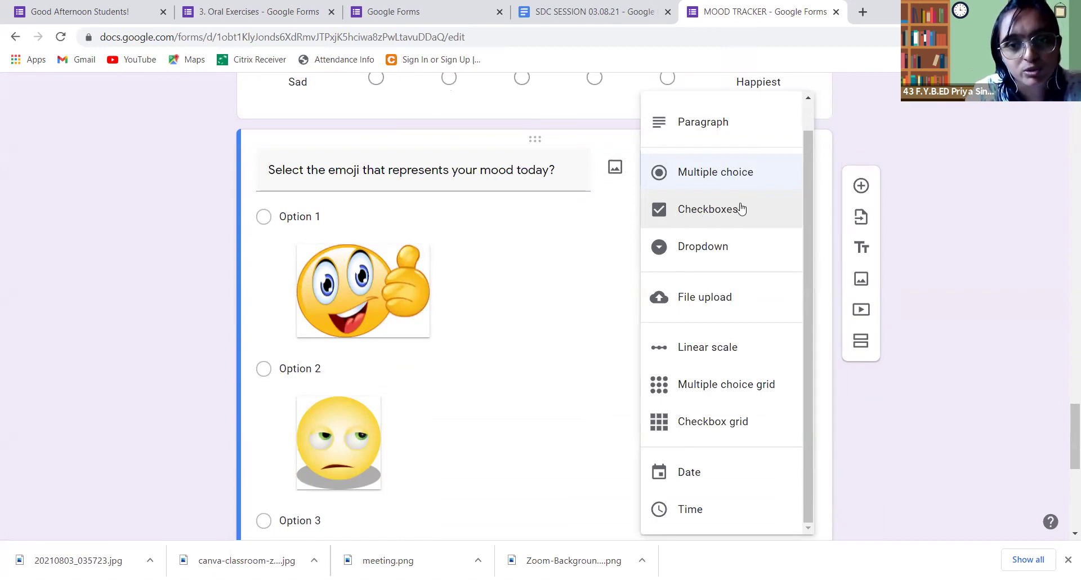
{"action": "left_click", "coordinate": [563, 287]}
Step: Add a new blank question below the emoji question
{"action": "scroll", "coordinate": [711, 318], "scroll_direction": "down", "scroll_amount": 4}
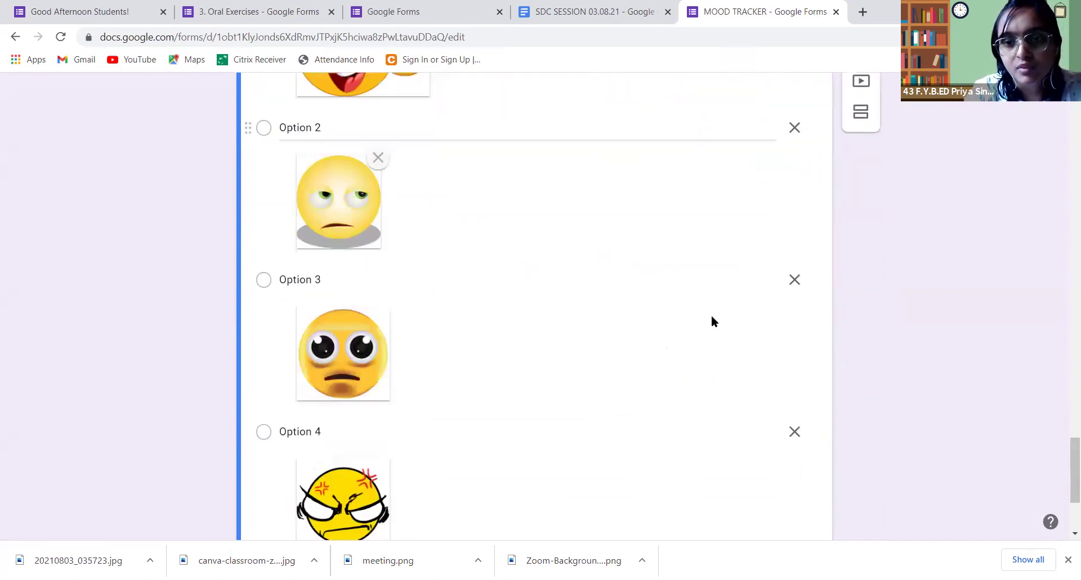
{"action": "scroll", "coordinate": [712, 321], "scroll_direction": "down", "scroll_amount": 3}
{"action": "left_click", "coordinate": [862, 186]}
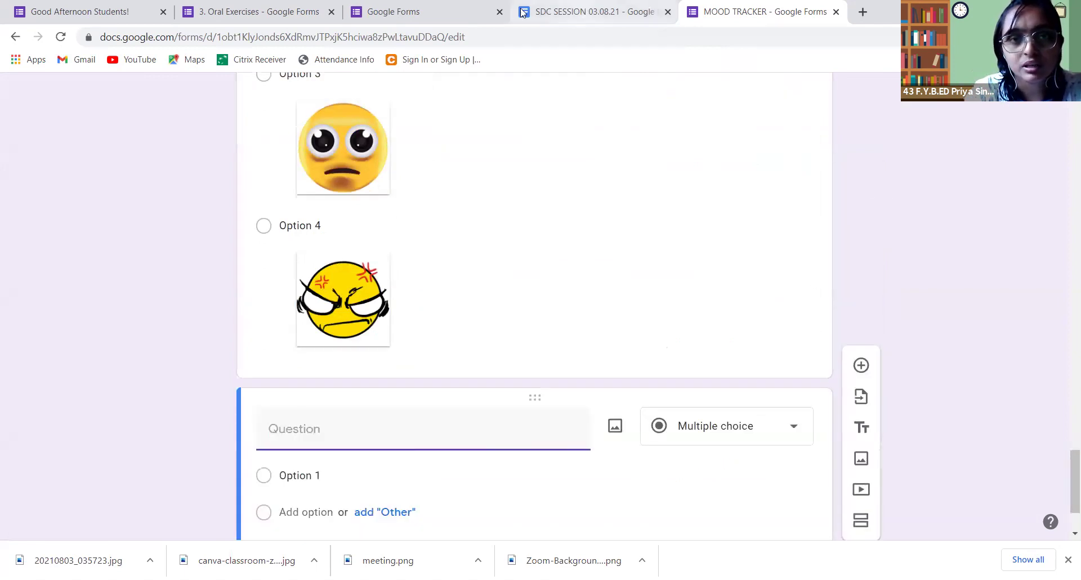
Step: Copy "Do you want to talk about something with me?" from the SDC SESSION 03.08.21 document and return to the MOOD TRACKER form
{"action": "left_click", "coordinate": [628, 10]}
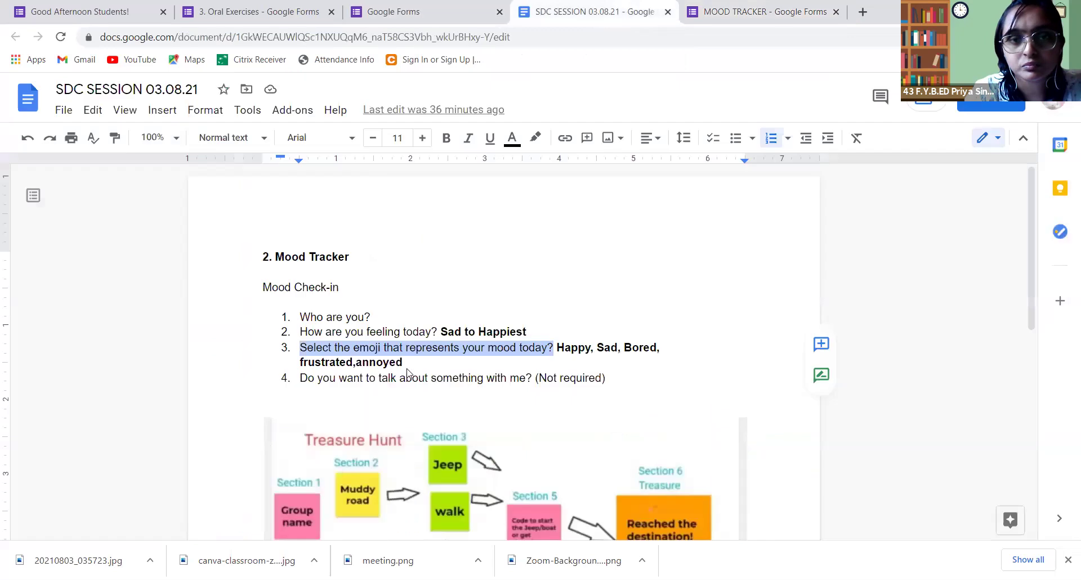
{"action": "left_click", "coordinate": [463, 391]}
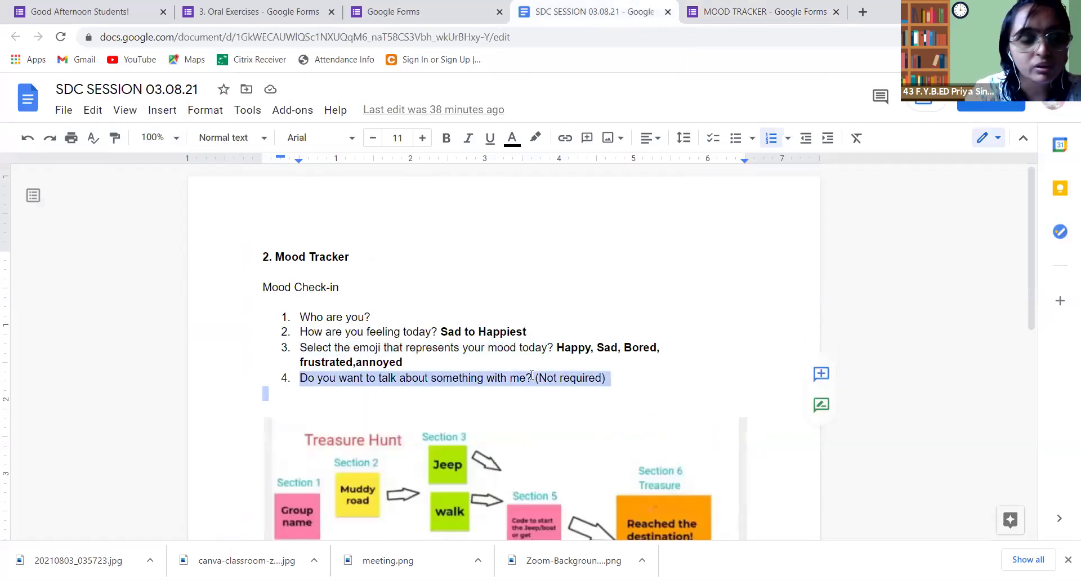
{"action": "left_click", "coordinate": [531, 376], "text": "shift"}
{"action": "key", "text": "ctrl+c"}
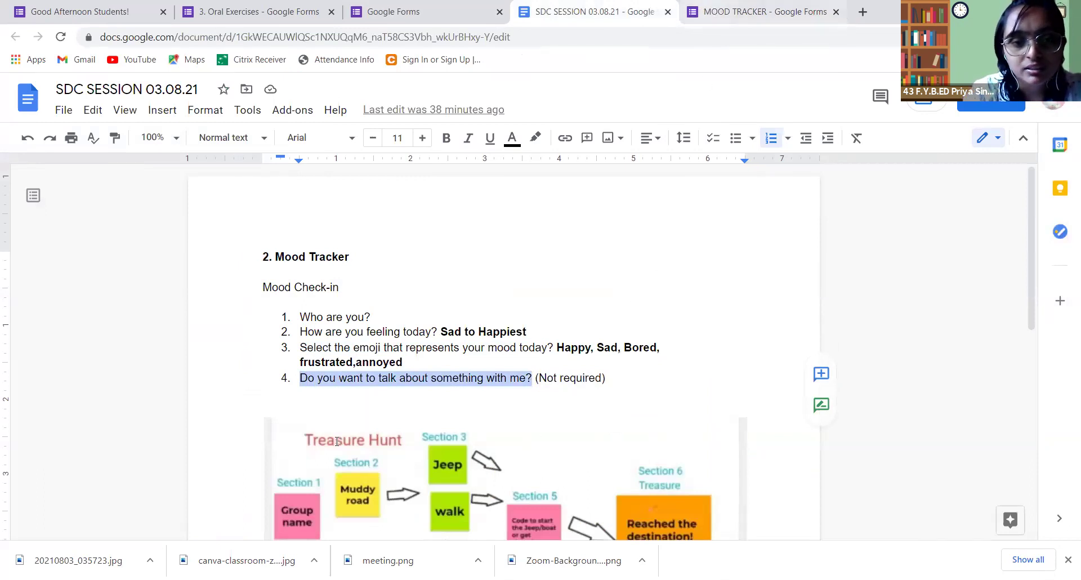
{"action": "key", "text": "ctrl+Tab"}
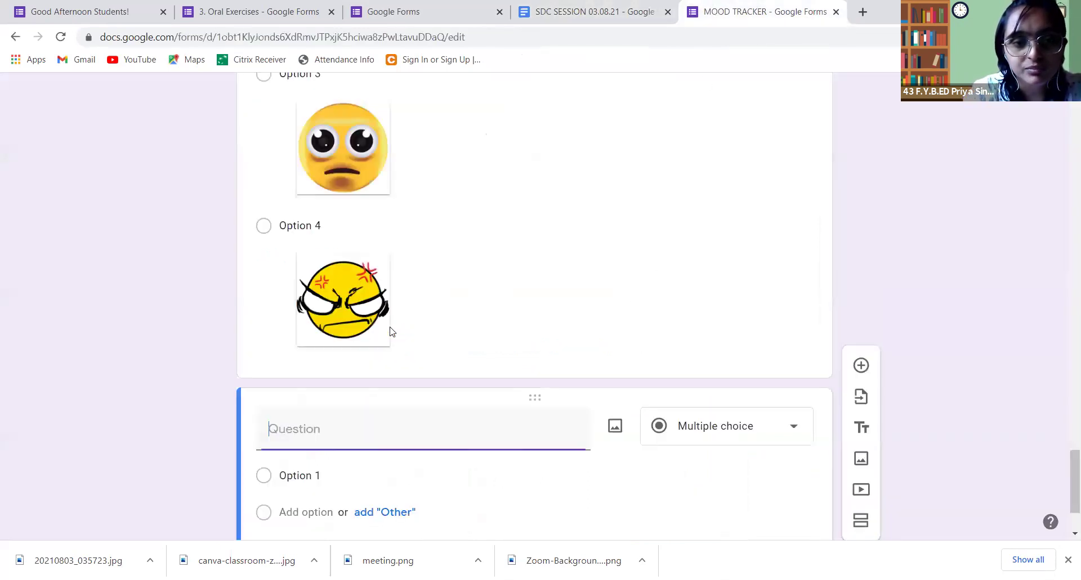
Step: Fill the new question with the copied "Do you want to talk about something with me?" and set its answer type to Paragraph
{"action": "key", "text": "ctrl+v"}
{"action": "scroll", "coordinate": [366, 355], "scroll_direction": "down", "scroll_amount": 2}
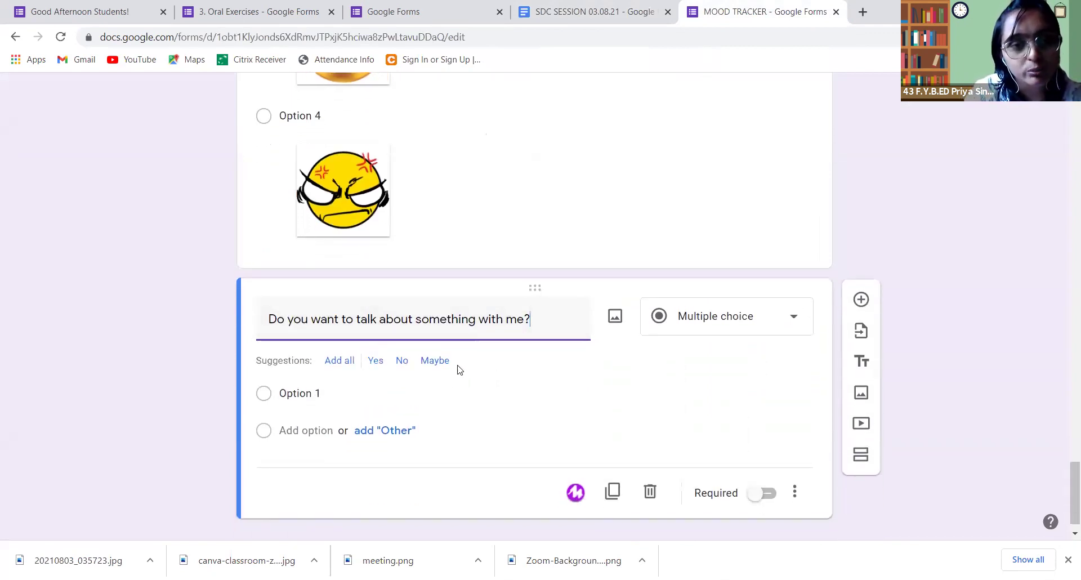
{"action": "scroll", "coordinate": [308, 389], "scroll_direction": "down", "scroll_amount": 1}
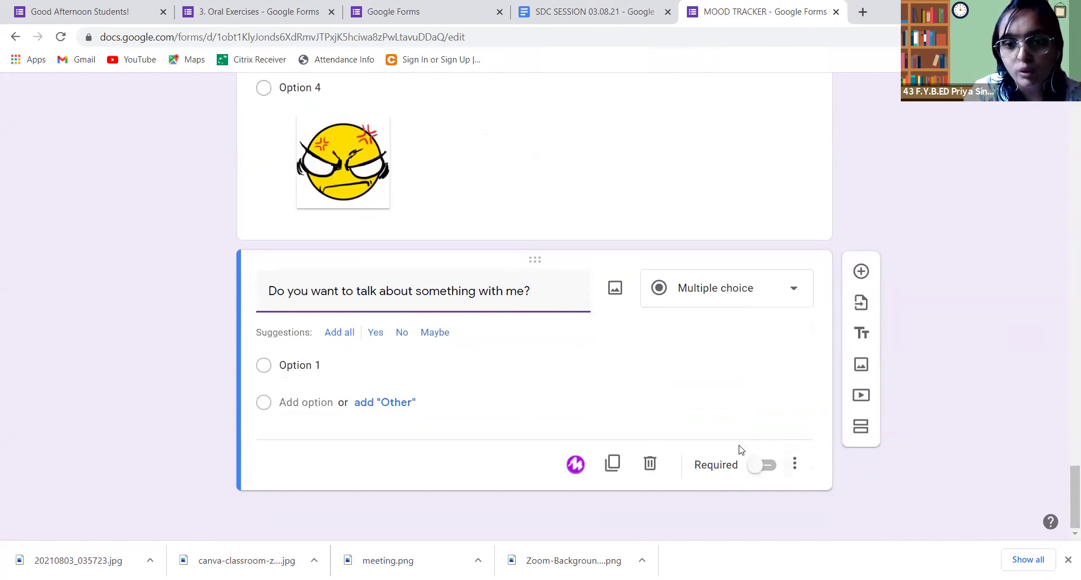
{"action": "left_click", "coordinate": [764, 293]}
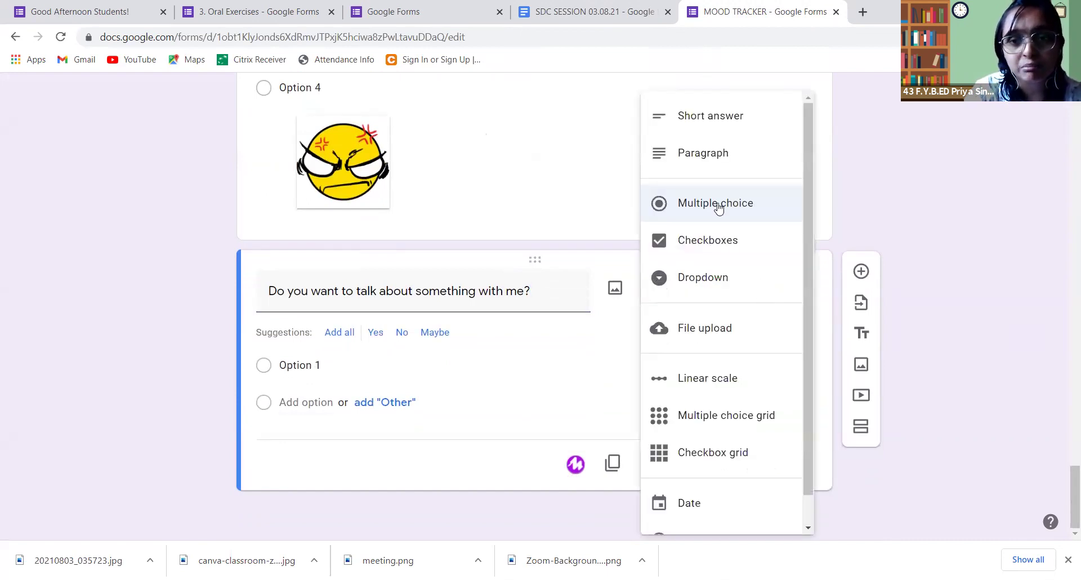
{"action": "left_click", "coordinate": [709, 151]}
Step: Preview the form and choose the respondent's name for the "Your good name?" question
{"action": "scroll", "coordinate": [613, 397], "scroll_direction": "up", "scroll_amount": 6}
{"action": "scroll", "coordinate": [613, 397], "scroll_direction": "up", "scroll_amount": 20}
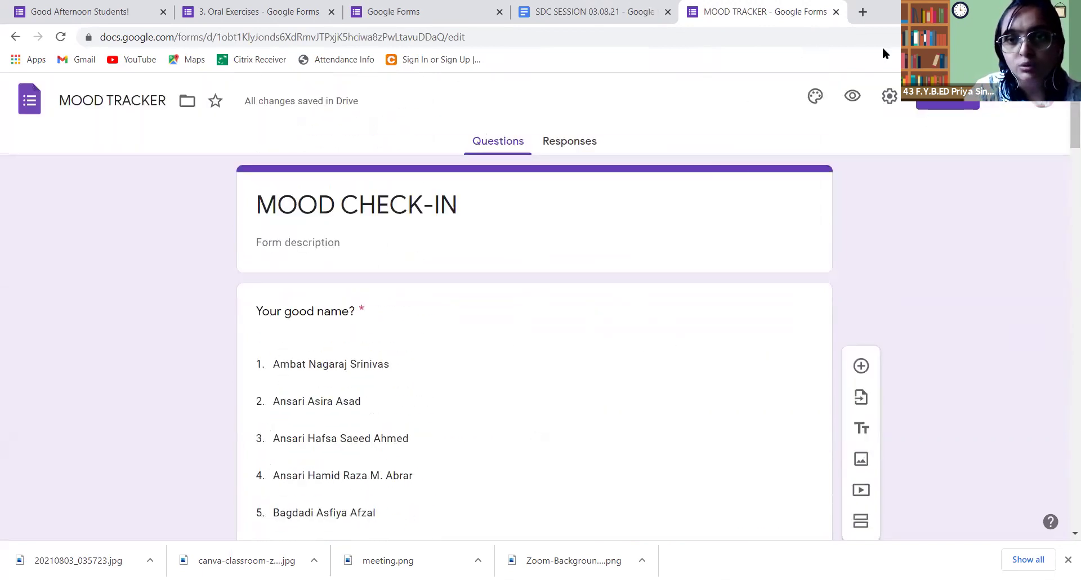
{"action": "left_click", "coordinate": [853, 97]}
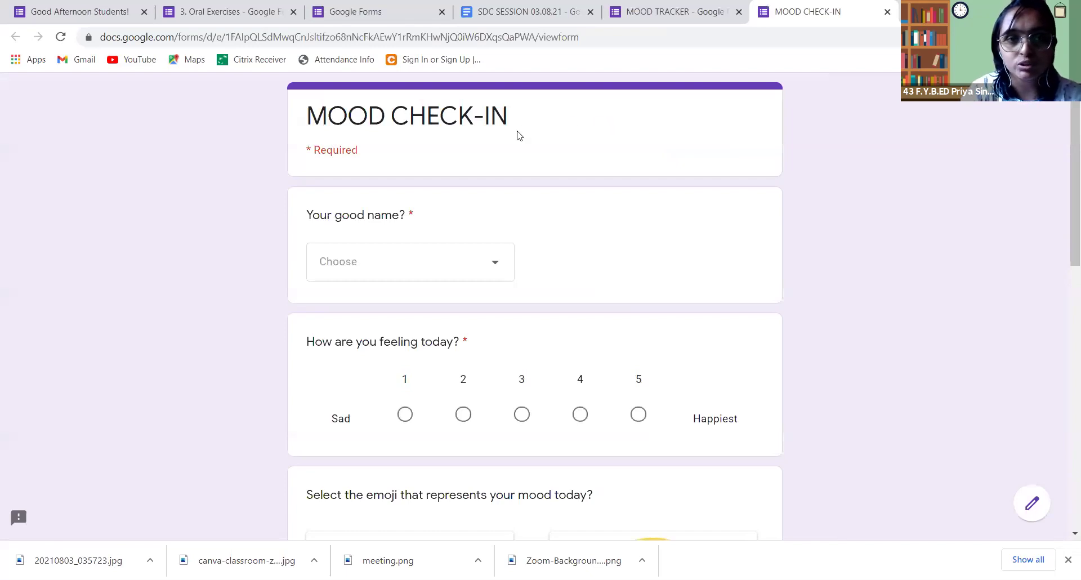
{"action": "left_click", "coordinate": [453, 264]}
{"action": "scroll", "coordinate": [454, 265], "scroll_direction": "down", "scroll_amount": 10}
{"action": "scroll", "coordinate": [454, 264], "scroll_direction": "down", "scroll_amount": 15}
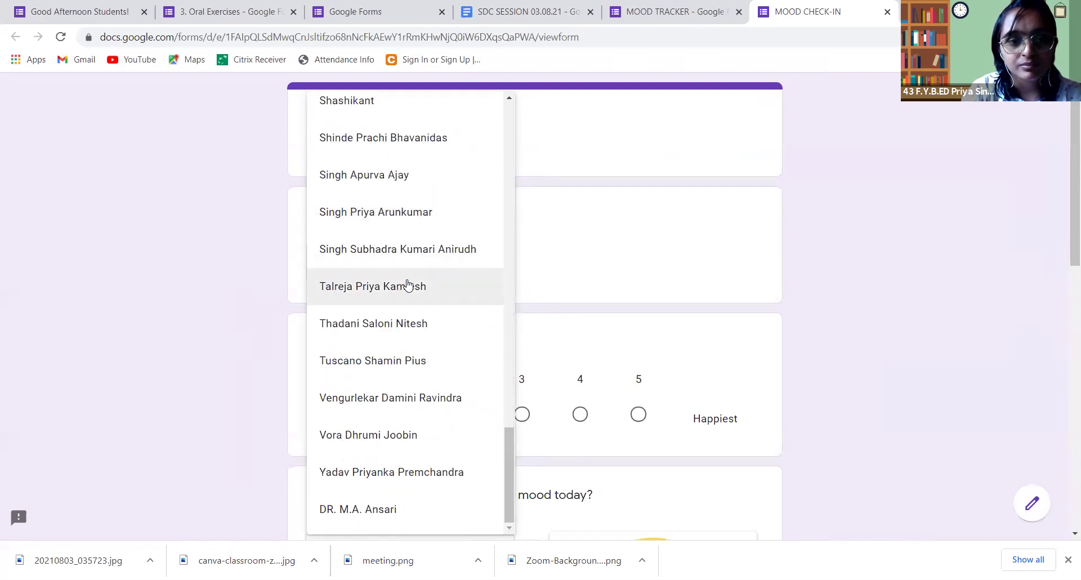
{"action": "left_click", "coordinate": [396, 212]}
Step: Rate "How are you feeling today?" as 3 and select Option 2 as the emoji for today's mood
{"action": "scroll", "coordinate": [367, 356], "scroll_direction": "down", "scroll_amount": 1}
{"action": "scroll", "coordinate": [367, 356], "scroll_direction": "down", "scroll_amount": 1}
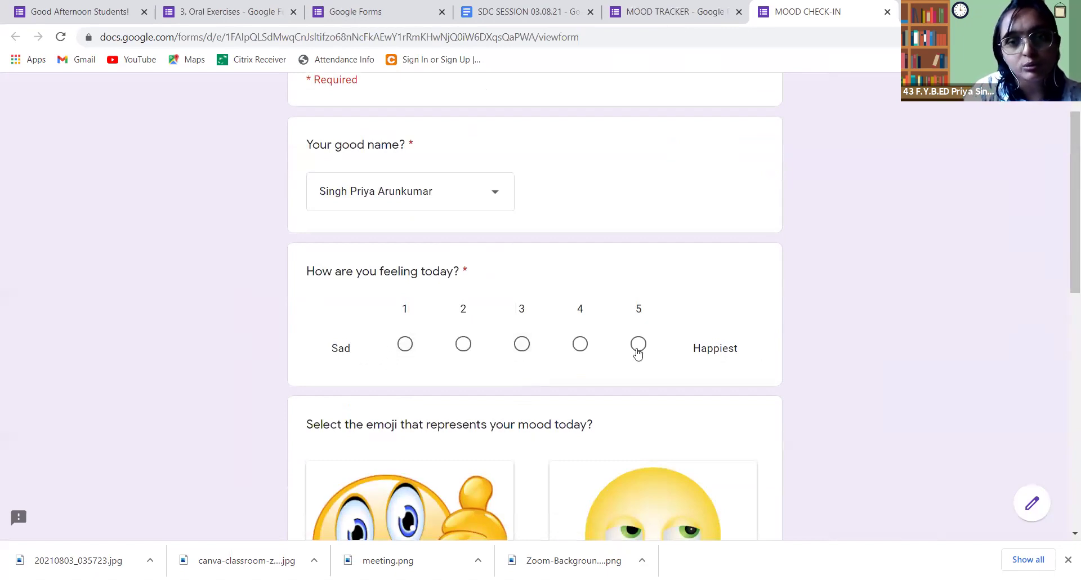
{"action": "left_click", "coordinate": [522, 345]}
{"action": "scroll", "coordinate": [520, 347], "scroll_direction": "down", "scroll_amount": 5}
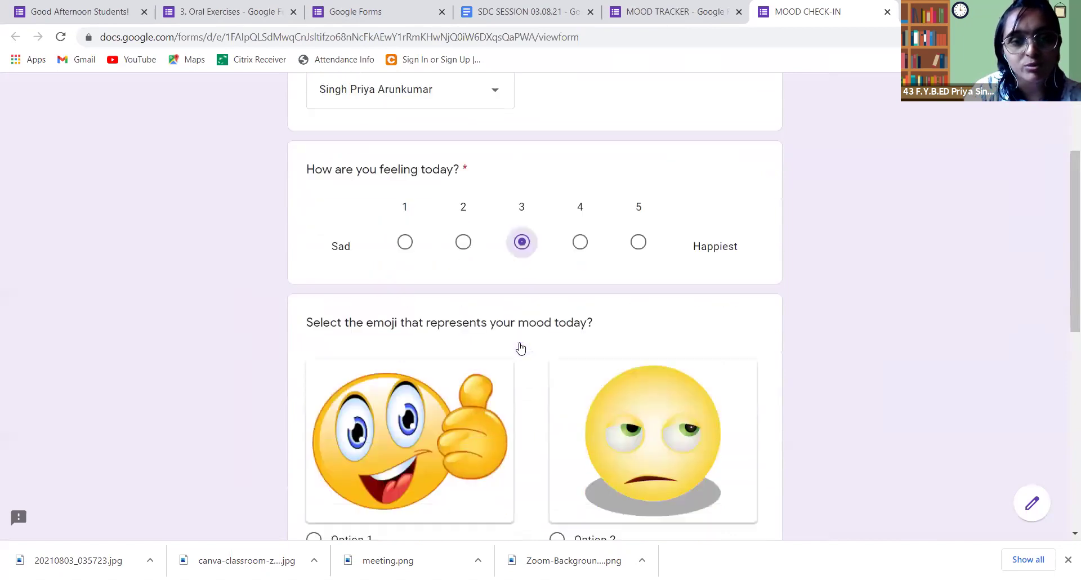
{"action": "scroll", "coordinate": [520, 347], "scroll_direction": "down", "scroll_amount": 2}
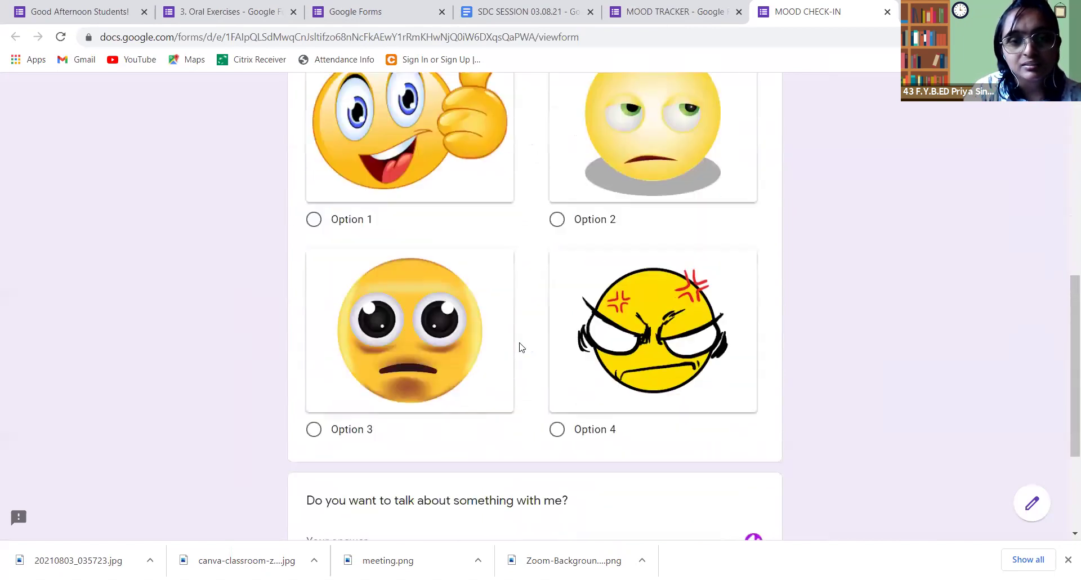
{"action": "scroll", "coordinate": [673, 313], "scroll_direction": "up", "scroll_amount": 3}
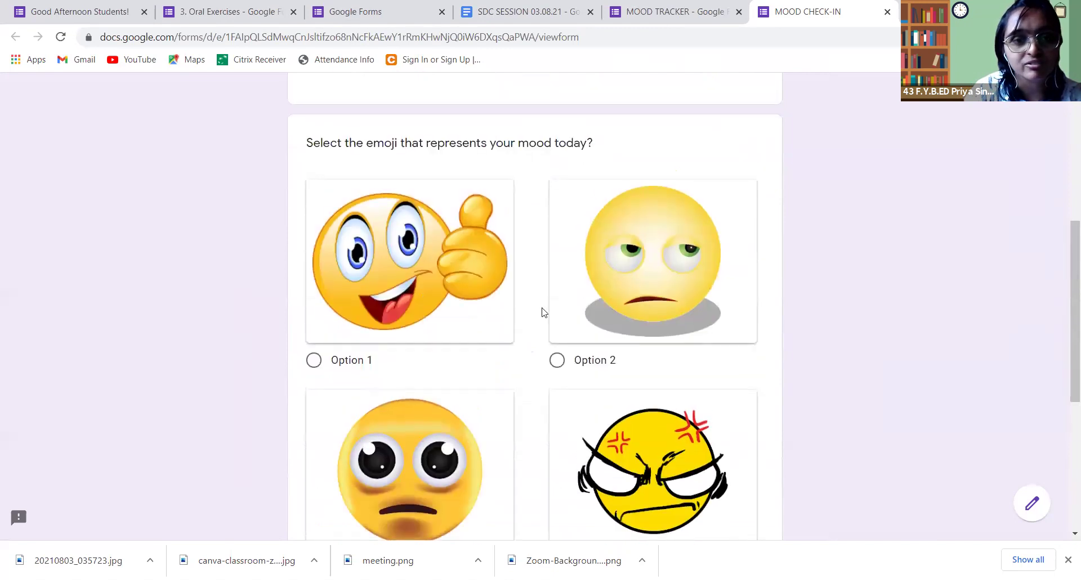
{"action": "left_click", "coordinate": [557, 321]}
Step: Submit the test response with the last question left blank and close the form preview
{"action": "scroll", "coordinate": [419, 328], "scroll_direction": "down", "scroll_amount": 1}
{"action": "scroll", "coordinate": [401, 380], "scroll_direction": "down", "scroll_amount": 5}
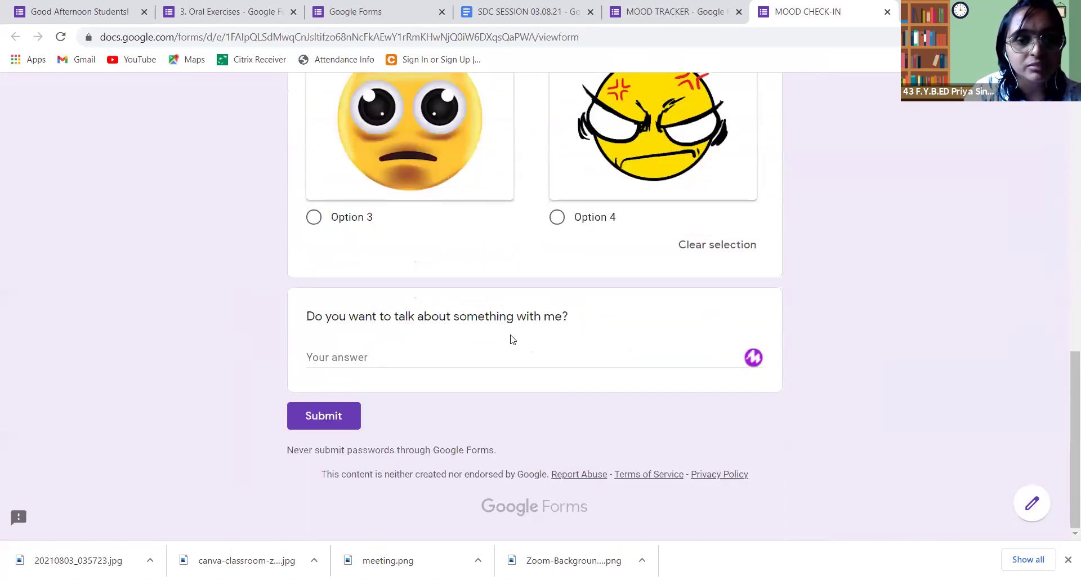
{"action": "left_click", "coordinate": [327, 416]}
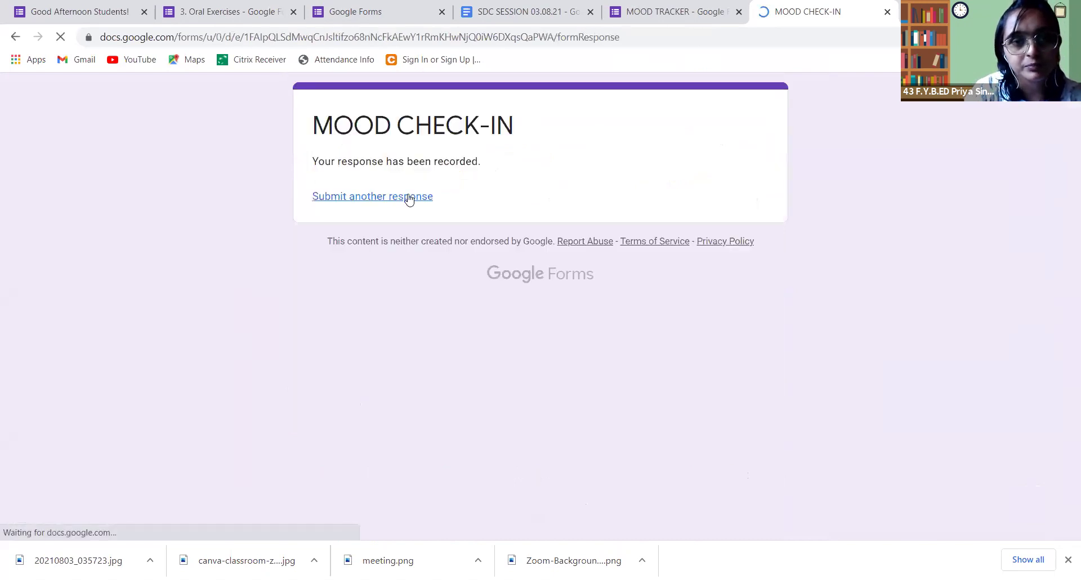
{"action": "left_click", "coordinate": [887, 12]}
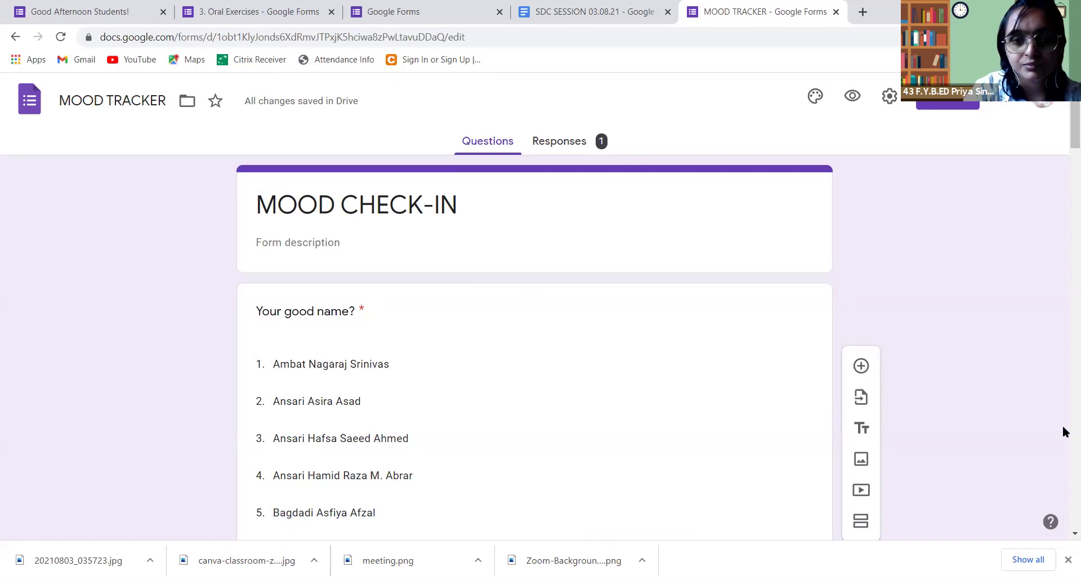
Step: Review the response summary of the MOOD TRACKER form for every question
{"action": "left_click", "coordinate": [583, 145]}
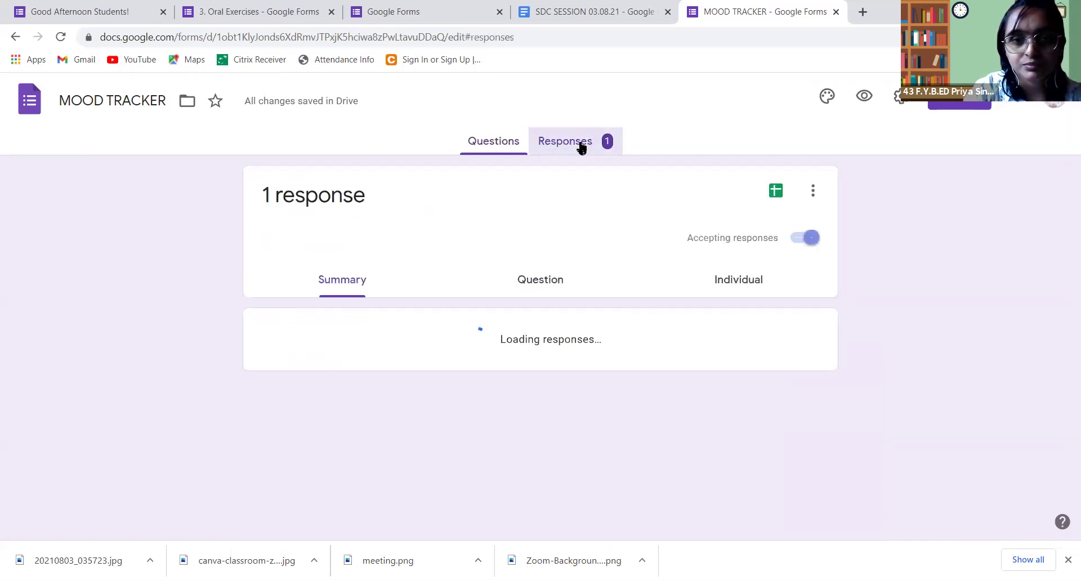
{"action": "scroll", "coordinate": [568, 399], "scroll_direction": "down", "scroll_amount": 2}
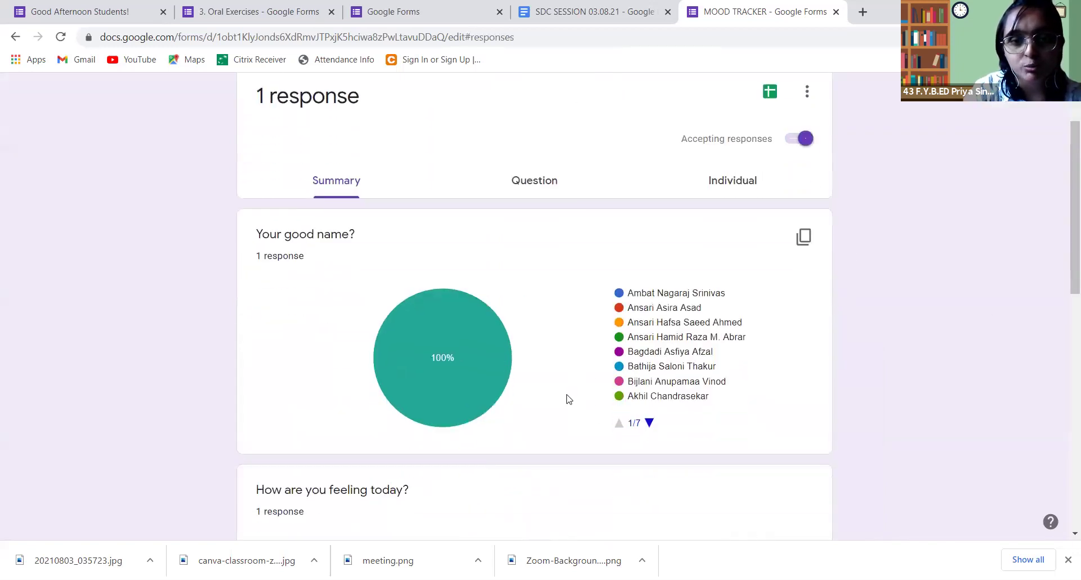
{"action": "scroll", "coordinate": [505, 316], "scroll_direction": "down", "scroll_amount": 3}
{"action": "scroll", "coordinate": [514, 265], "scroll_direction": "down", "scroll_amount": 6}
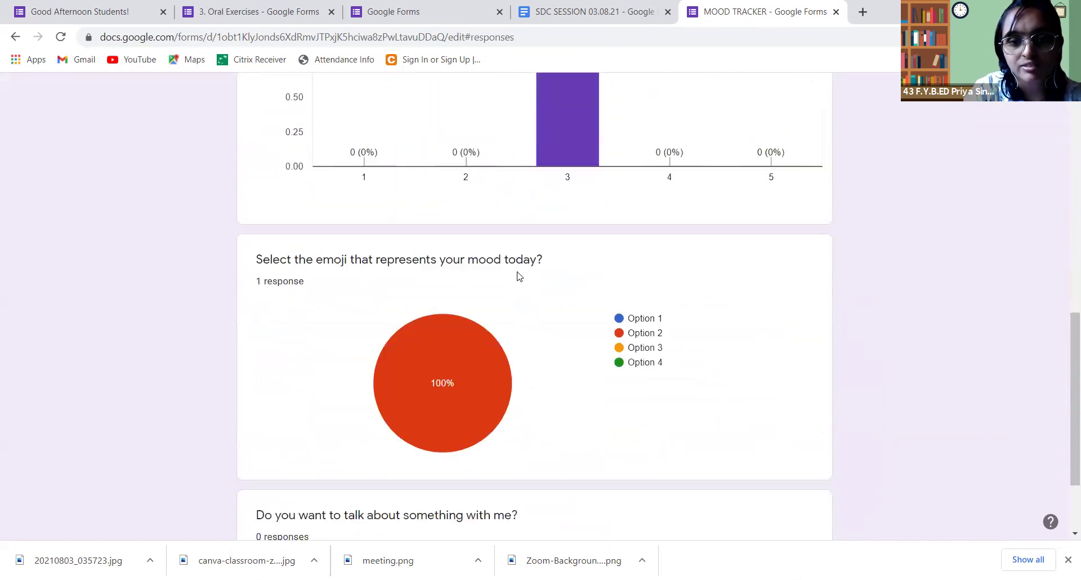
{"action": "scroll", "coordinate": [519, 276], "scroll_direction": "down", "scroll_amount": 2}
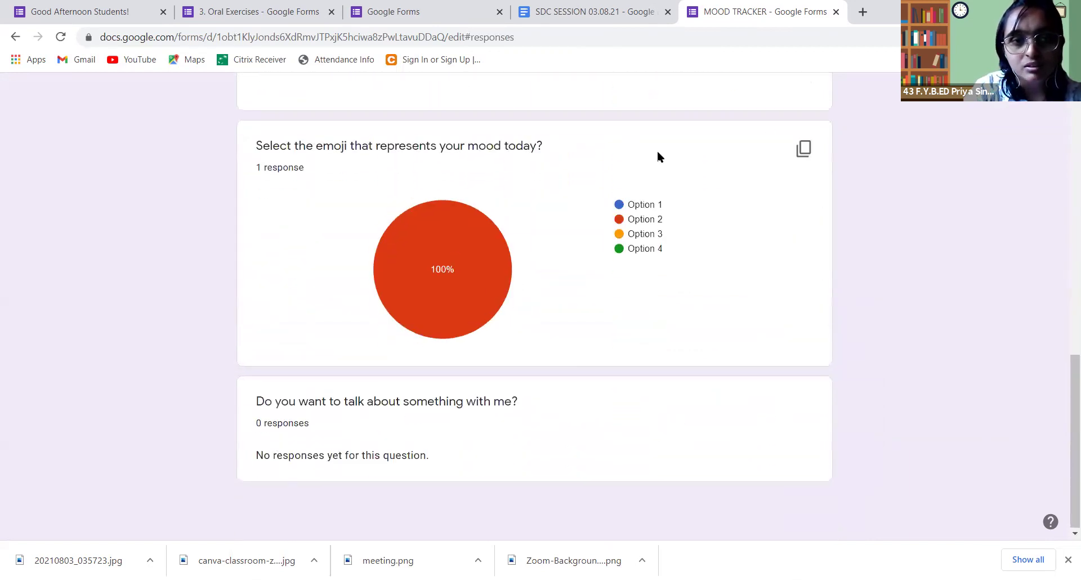
{"action": "scroll", "coordinate": [658, 152], "scroll_direction": "up", "scroll_amount": 13}
{"action": "scroll", "coordinate": [659, 154], "scroll_direction": "up", "scroll_amount": 1}
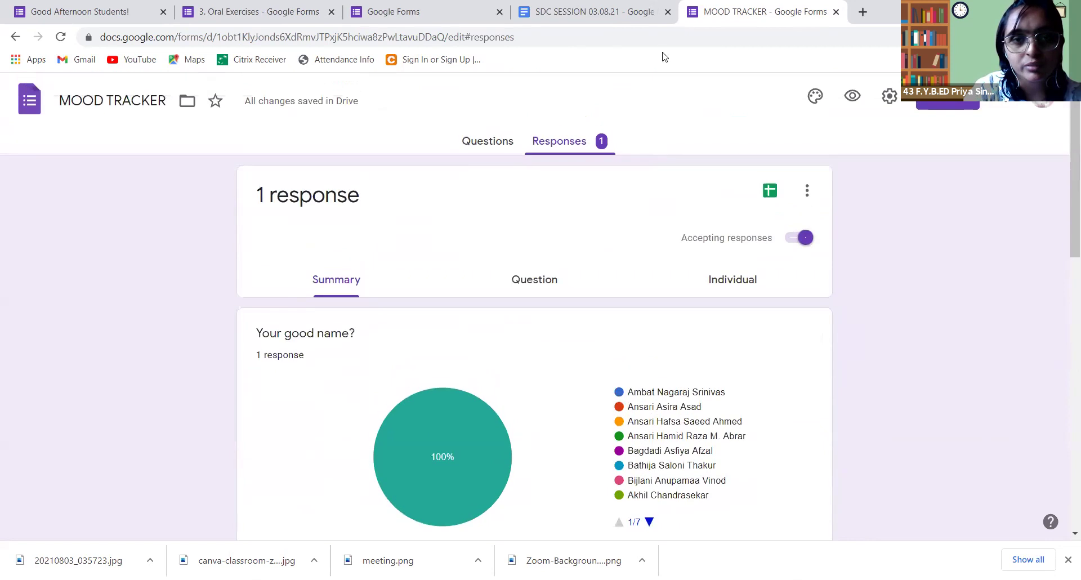
Step: Close the MOOD TRACKER form and open the Google Forms home page in a new browser tab
{"action": "left_click", "coordinate": [837, 12]}
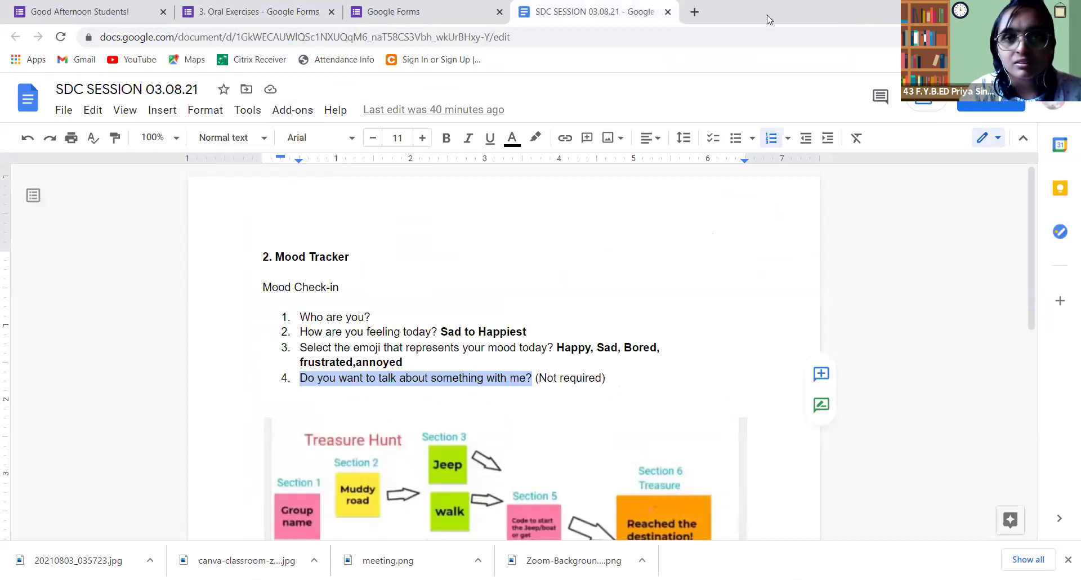
{"action": "key", "text": "ctrl+Home"}
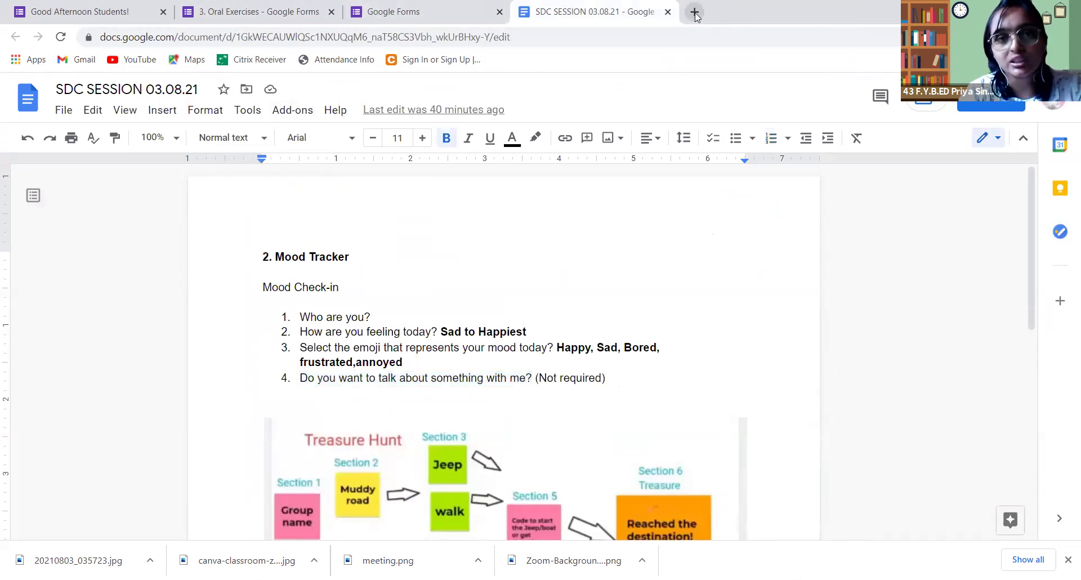
{"action": "key", "text": "ctrl+t"}
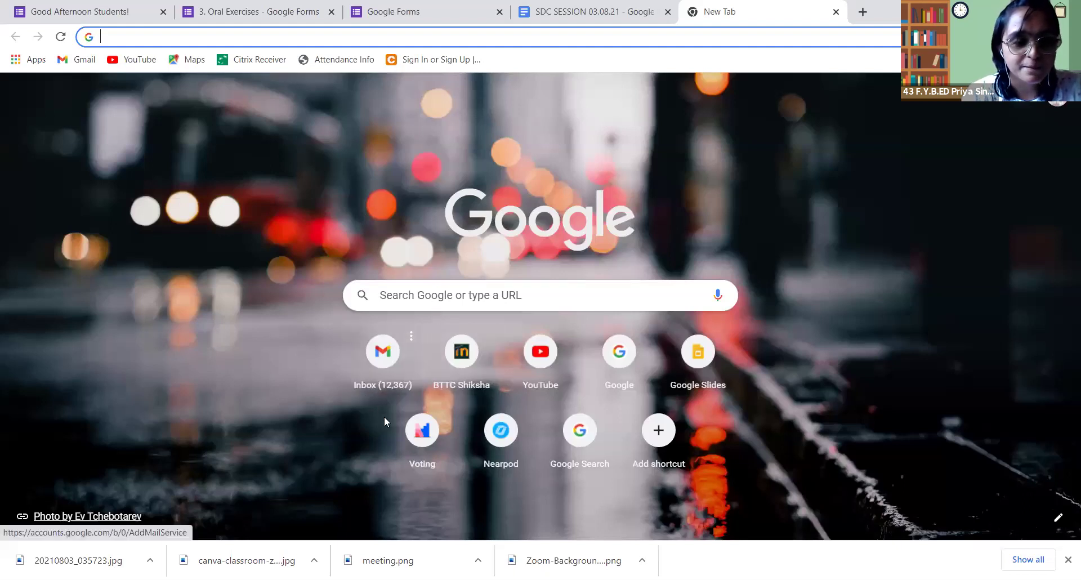
{"action": "left_click", "coordinate": [176, 323]}
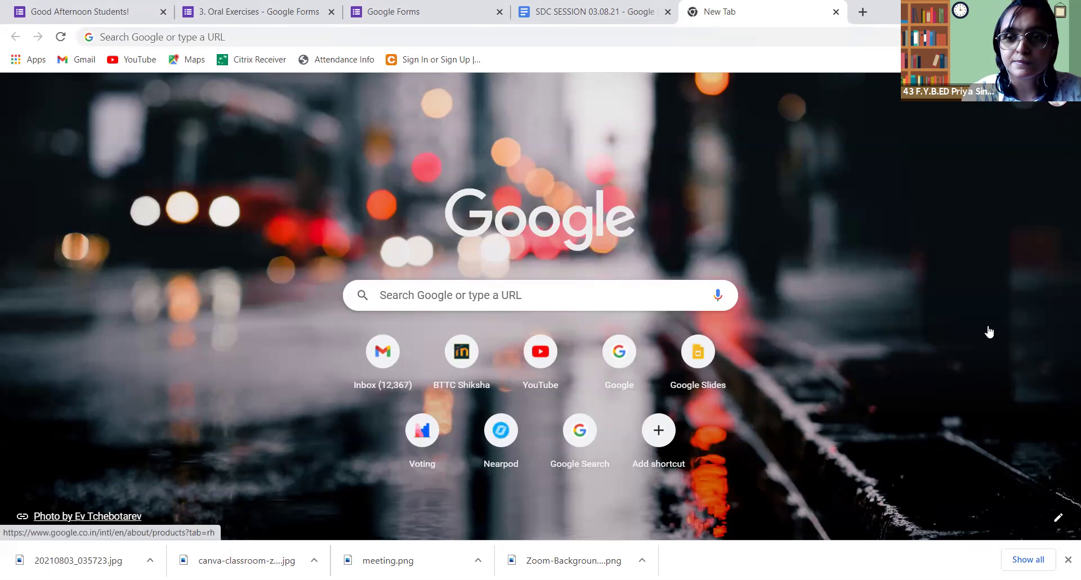
{"action": "left_click", "coordinate": [937, 315]}
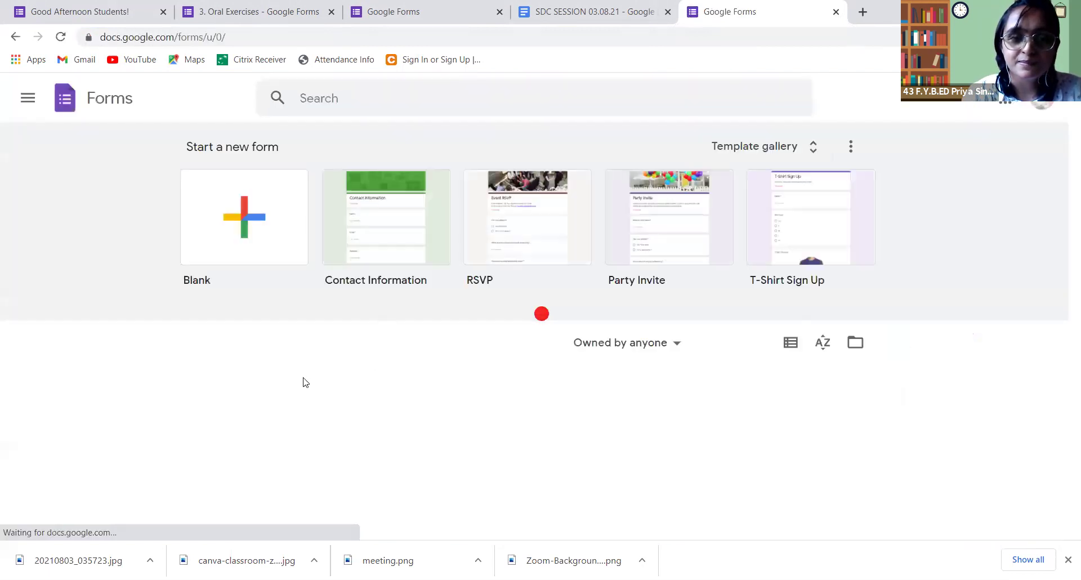
Step: Open the "3. Oral Exercises" form from the recent forms
{"action": "scroll", "coordinate": [298, 388], "scroll_direction": "down", "scroll_amount": 4}
{"action": "scroll", "coordinate": [446, 386], "scroll_direction": "down", "scroll_amount": 2}
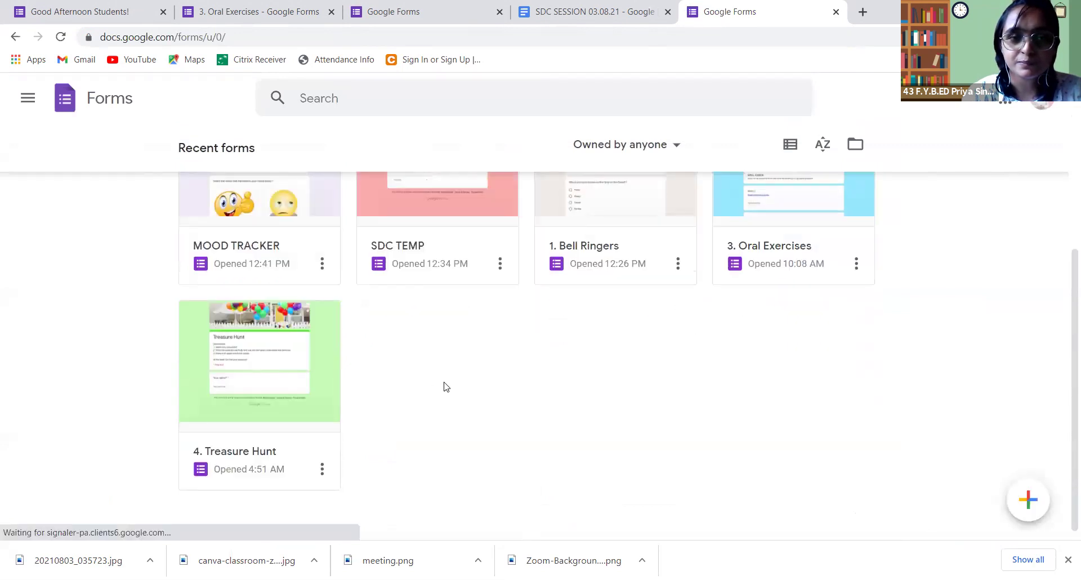
{"action": "scroll", "coordinate": [443, 387], "scroll_direction": "up", "scroll_amount": 1}
{"action": "left_click", "coordinate": [828, 288]}
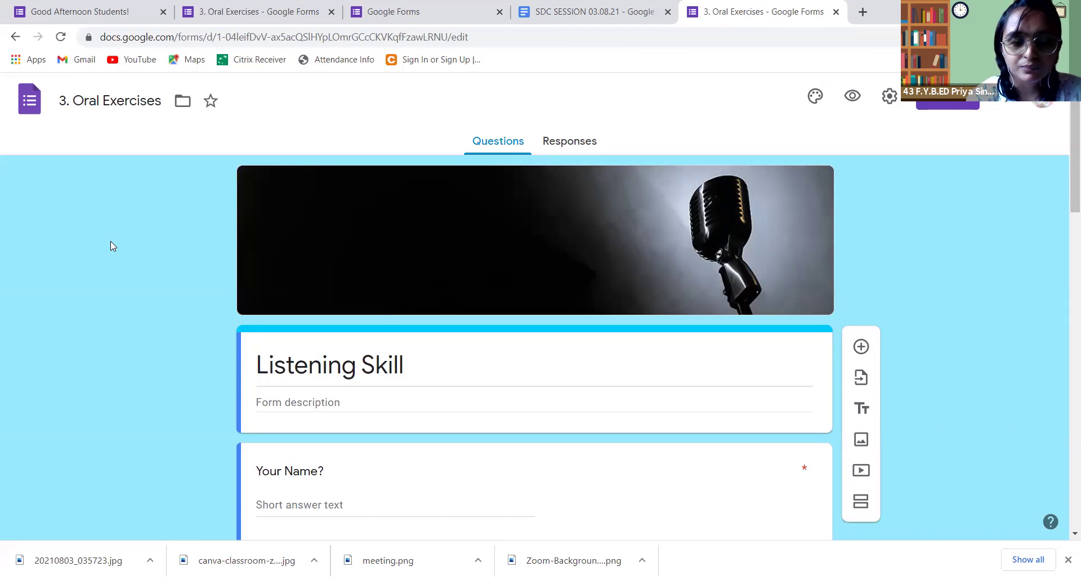
Step: Check the Oral Exercises form for incoming responses and read the summarized answers to its name, spelling and audio questions
{"action": "left_click", "coordinate": [555, 145]}
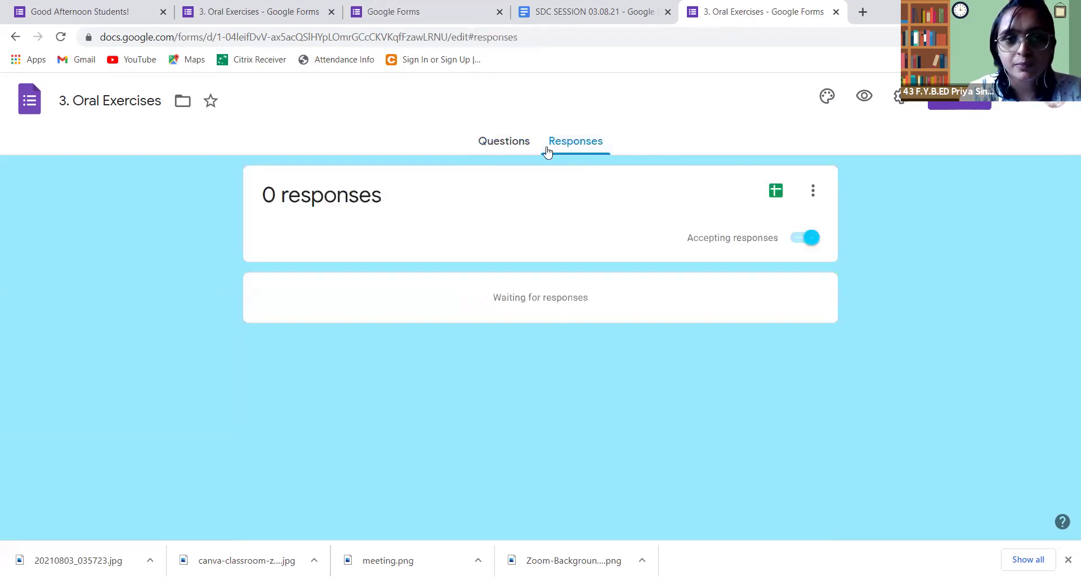
{"action": "left_click", "coordinate": [523, 148]}
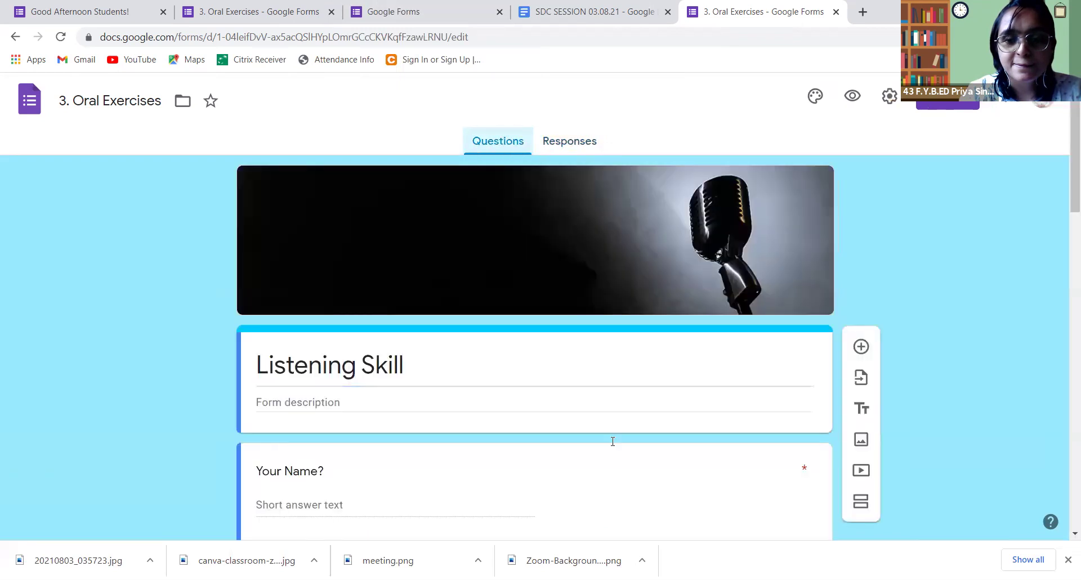
{"action": "left_click", "coordinate": [559, 142]}
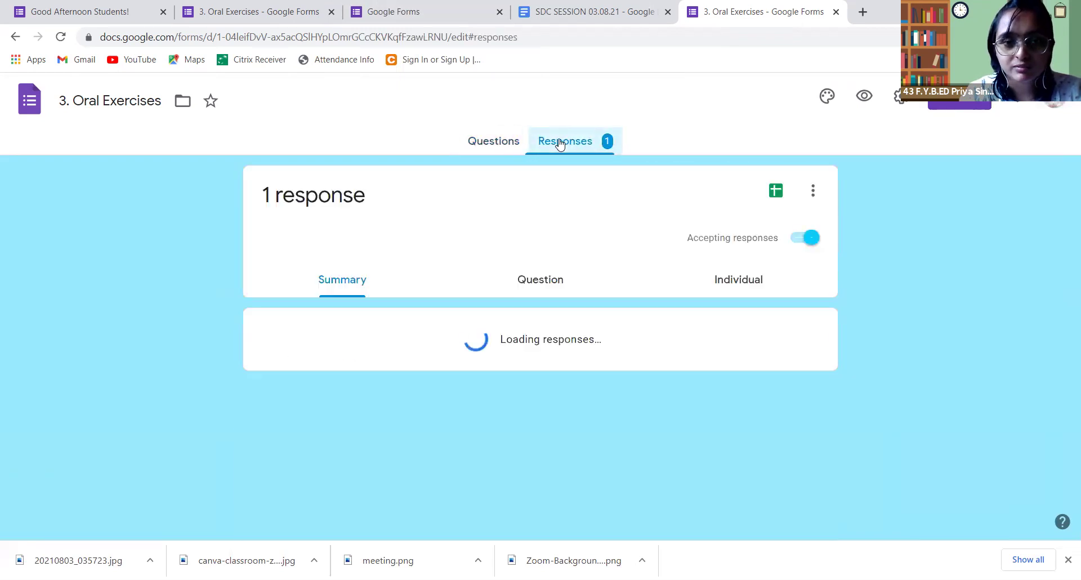
{"action": "scroll", "coordinate": [472, 319], "scroll_direction": "down", "scroll_amount": 4}
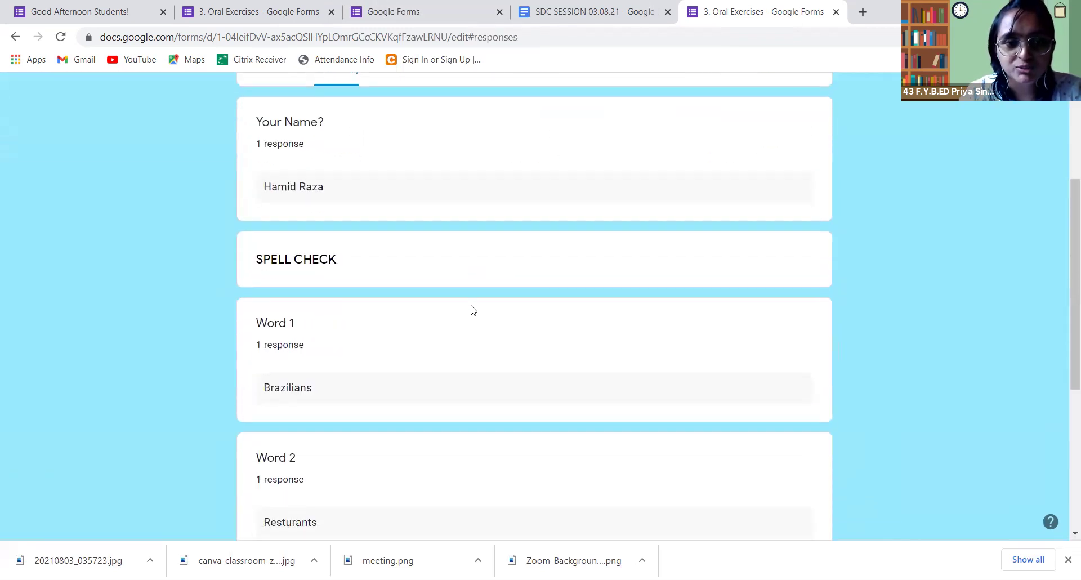
{"action": "scroll", "coordinate": [438, 279], "scroll_direction": "down", "scroll_amount": 1}
{"action": "scroll", "coordinate": [440, 278], "scroll_direction": "down", "scroll_amount": 4}
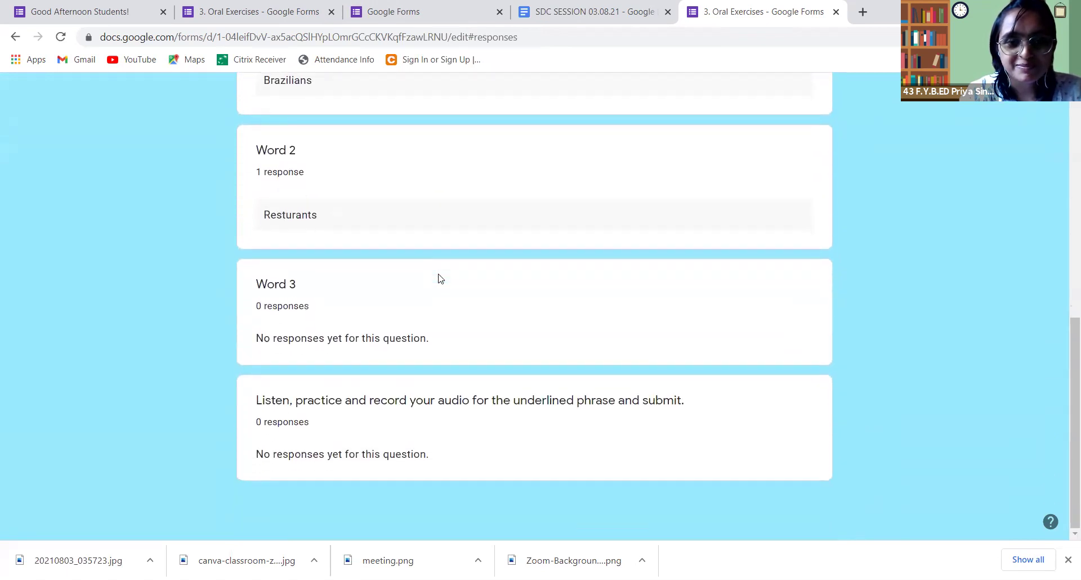
{"action": "scroll", "coordinate": [438, 278], "scroll_direction": "up", "scroll_amount": 5}
{"action": "scroll", "coordinate": [438, 279], "scroll_direction": "down", "scroll_amount": 5}
{"action": "scroll", "coordinate": [438, 279], "scroll_direction": "up", "scroll_amount": 9}
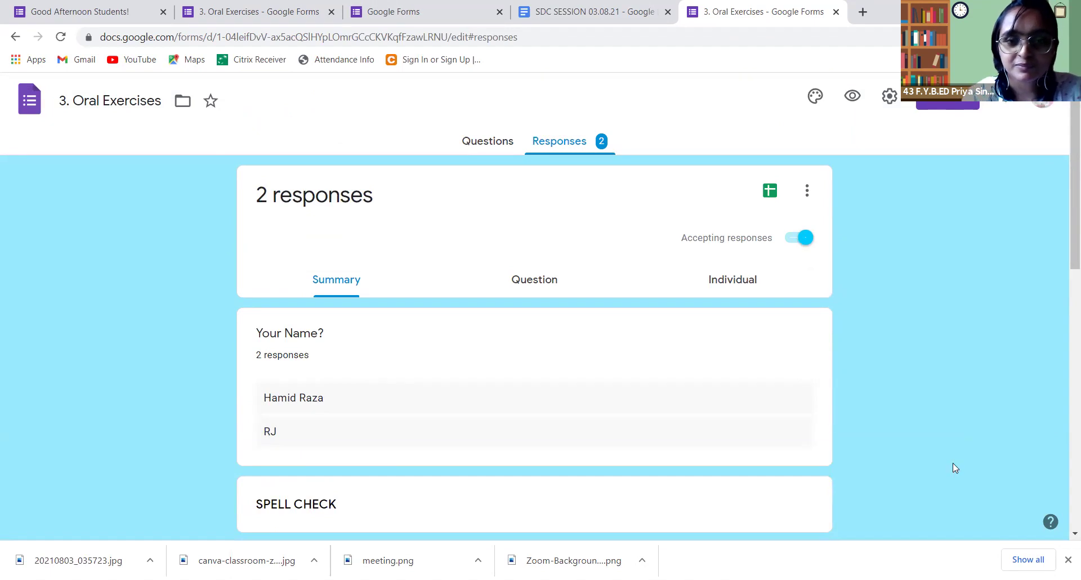
Step: Go through the updated response summary again, from the SPELL CHECK words to the underlined phrase question and back to the names
{"action": "scroll", "coordinate": [953, 465], "scroll_direction": "down", "scroll_amount": 5}
{"action": "scroll", "coordinate": [950, 476], "scroll_direction": "down", "scroll_amount": 5}
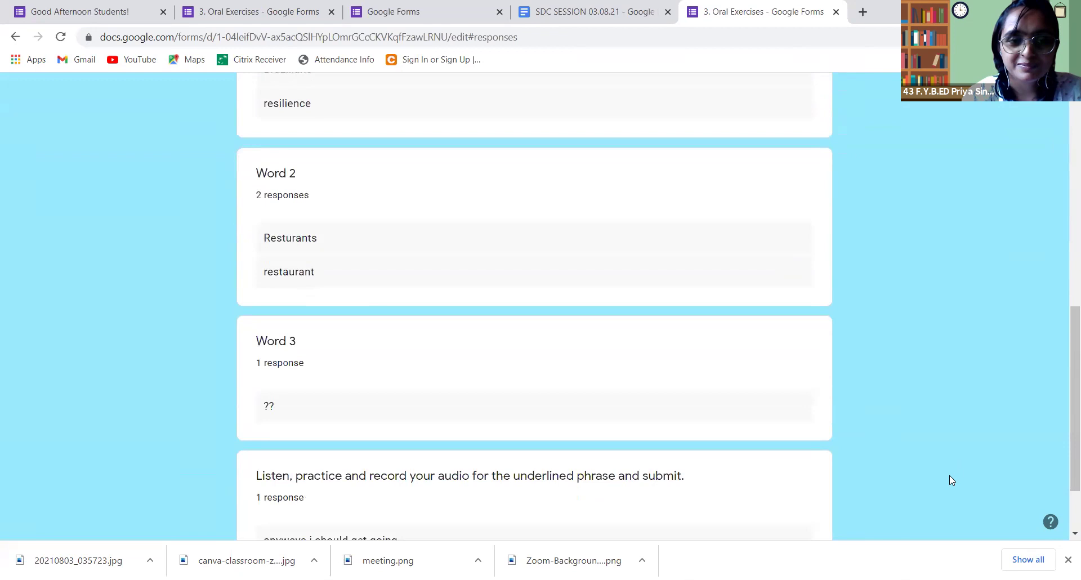
{"action": "scroll", "coordinate": [950, 475], "scroll_direction": "down", "scroll_amount": 2}
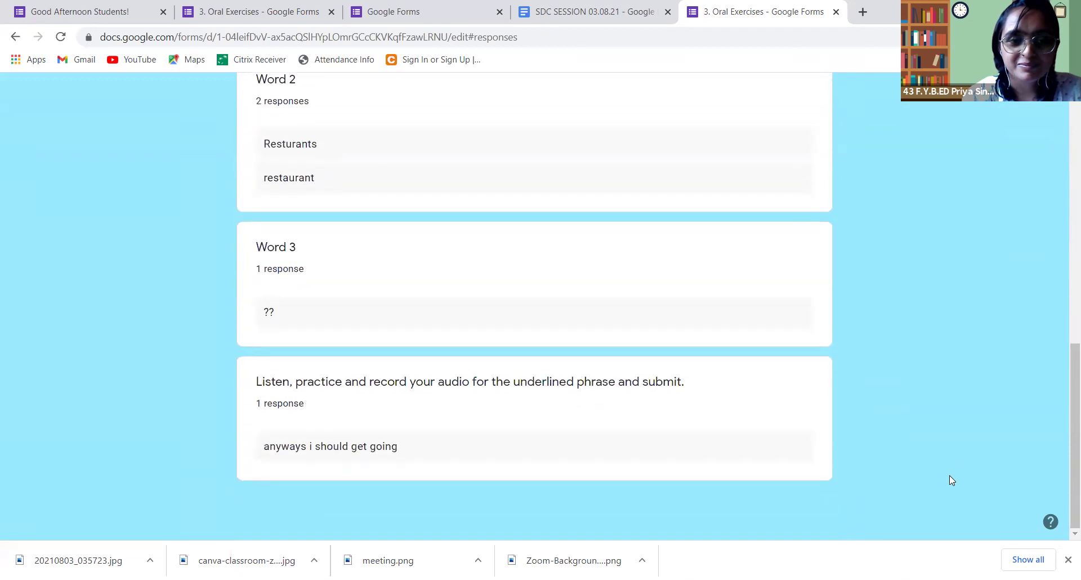
{"action": "scroll", "coordinate": [949, 475], "scroll_direction": "up", "scroll_amount": 8}
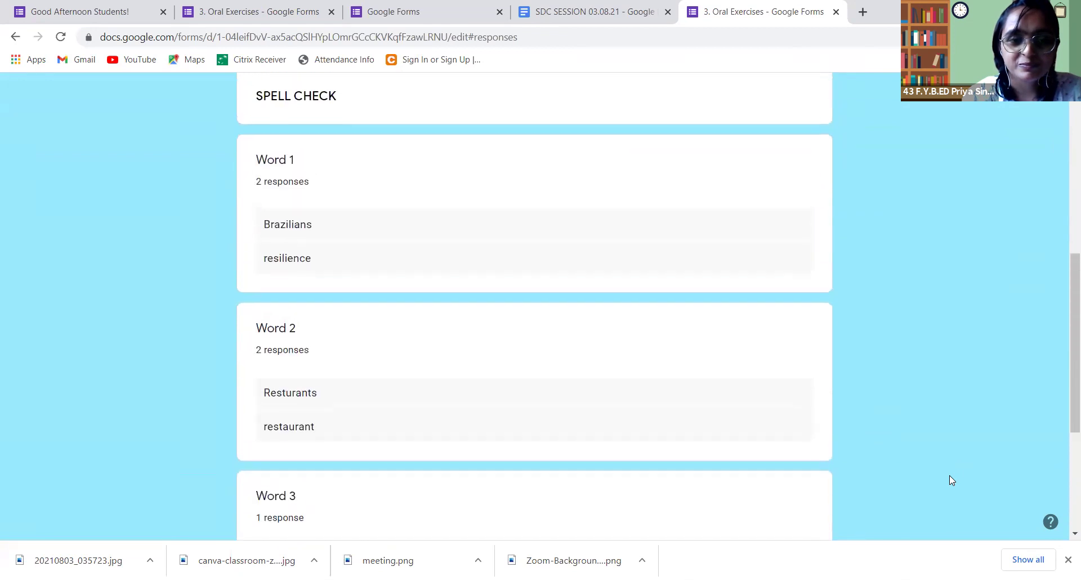
{"action": "scroll", "coordinate": [950, 475], "scroll_direction": "up", "scroll_amount": 5}
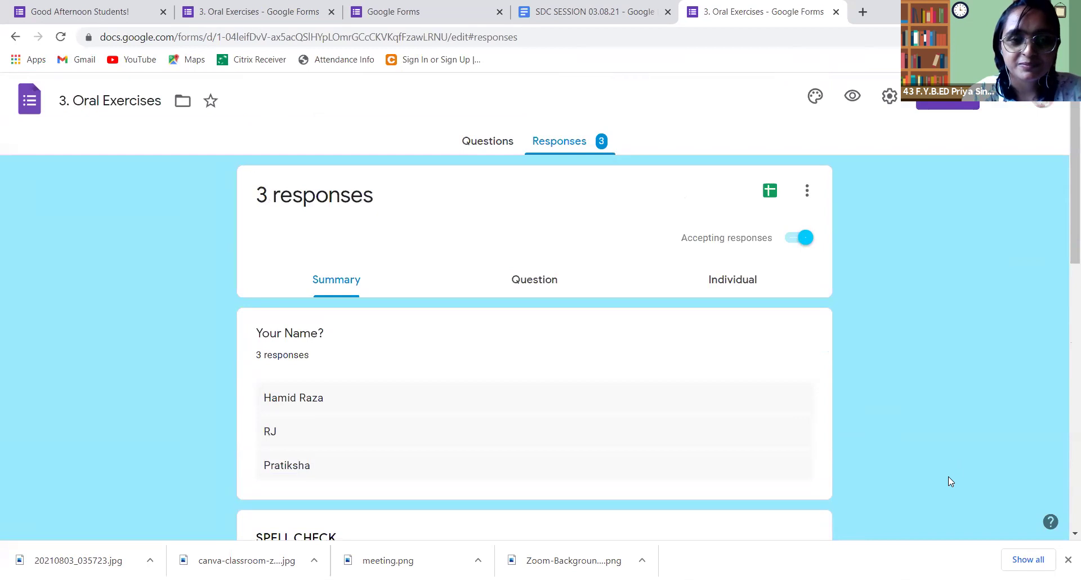
Step: Check the refreshed response summary for new names and the answers given to Word 1
{"action": "scroll", "coordinate": [948, 476], "scroll_direction": "down", "scroll_amount": 3}
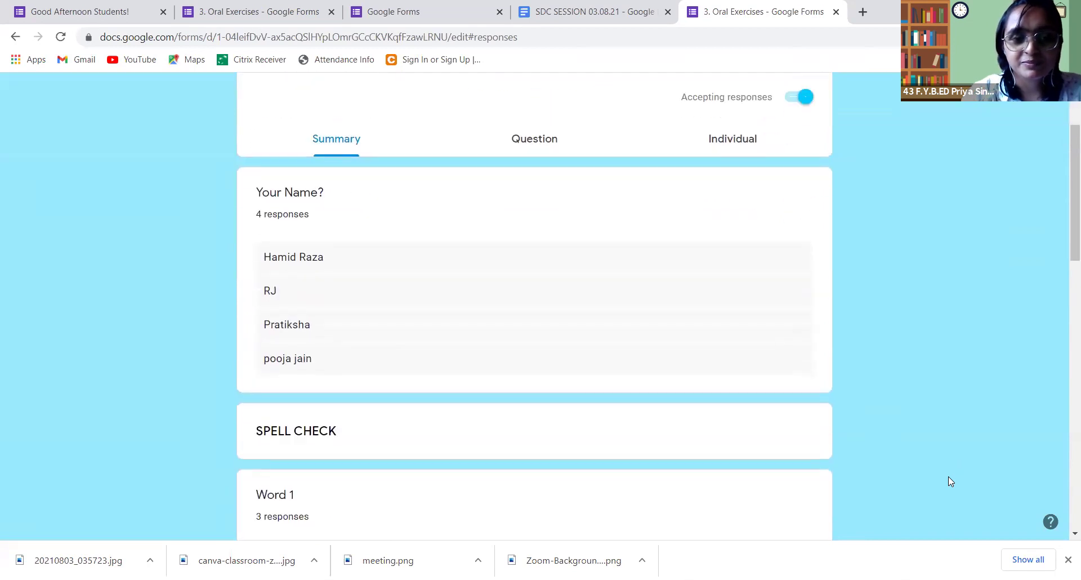
{"action": "scroll", "coordinate": [946, 505], "scroll_direction": "down", "scroll_amount": 1}
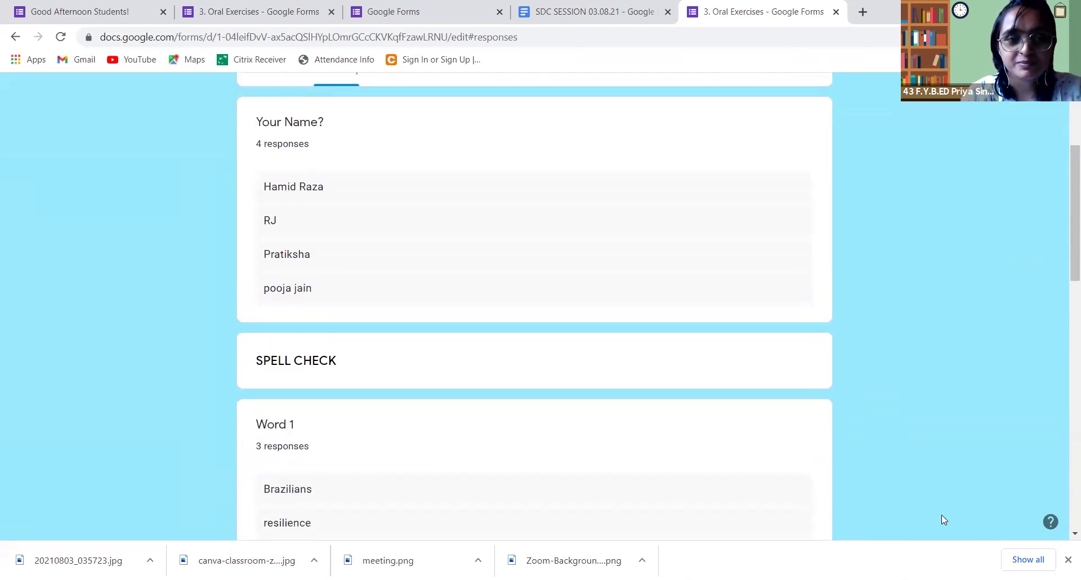
{"action": "scroll", "coordinate": [940, 514], "scroll_direction": "down", "scroll_amount": 2}
{"action": "scroll", "coordinate": [941, 515], "scroll_direction": "up", "scroll_amount": 1}
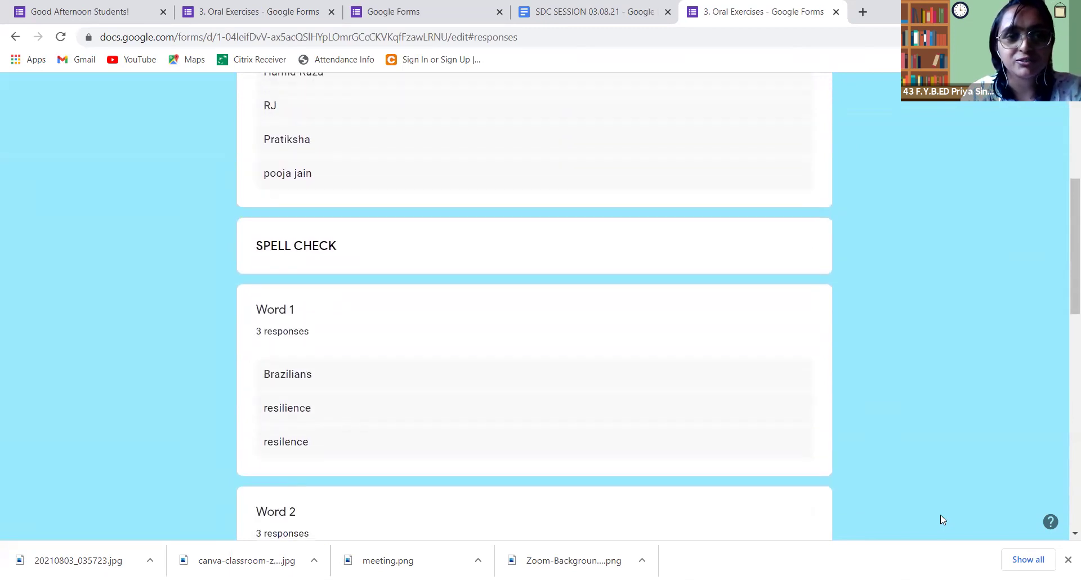
{"action": "scroll", "coordinate": [938, 515], "scroll_direction": "up", "scroll_amount": 5}
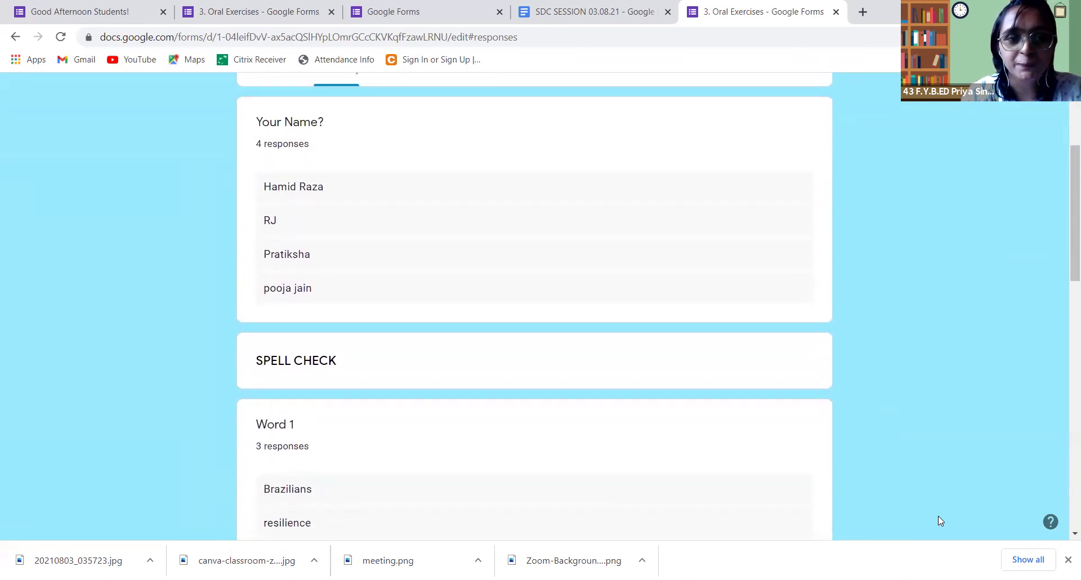
Step: Switch to the Oral Exercises question editor and look through the form from the Listening Skill header to the underlined phrase question
{"action": "left_click", "coordinate": [221, 16]}
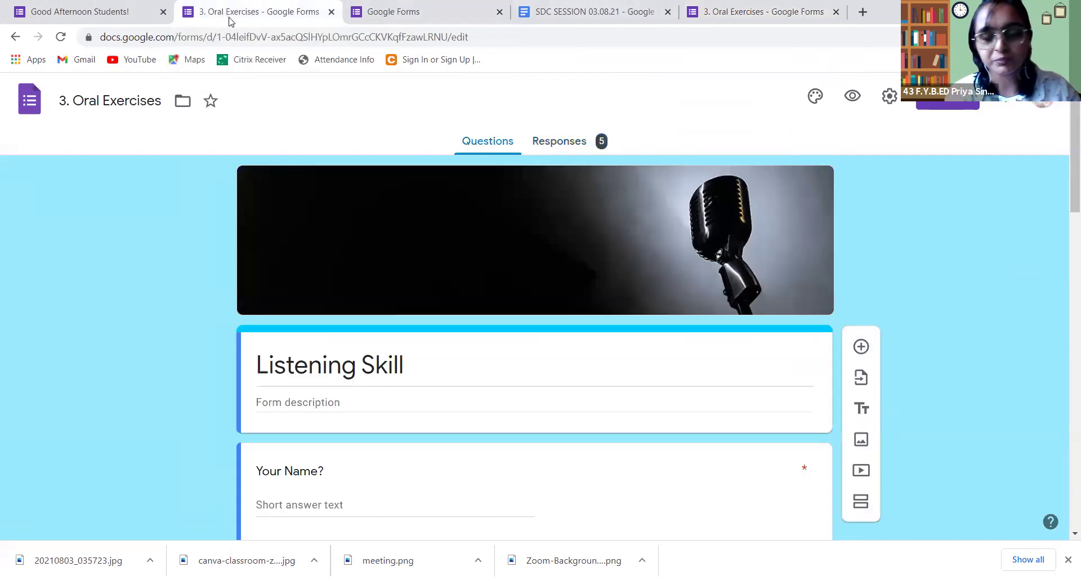
{"action": "scroll", "coordinate": [281, 169], "scroll_direction": "down", "scroll_amount": 1}
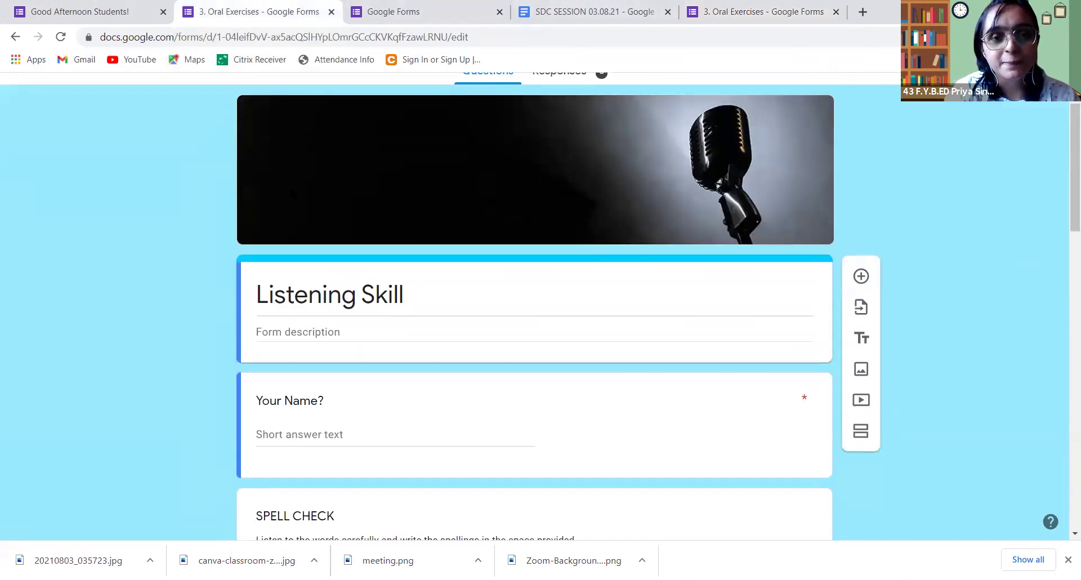
{"action": "scroll", "coordinate": [282, 242], "scroll_direction": "up", "scroll_amount": 1}
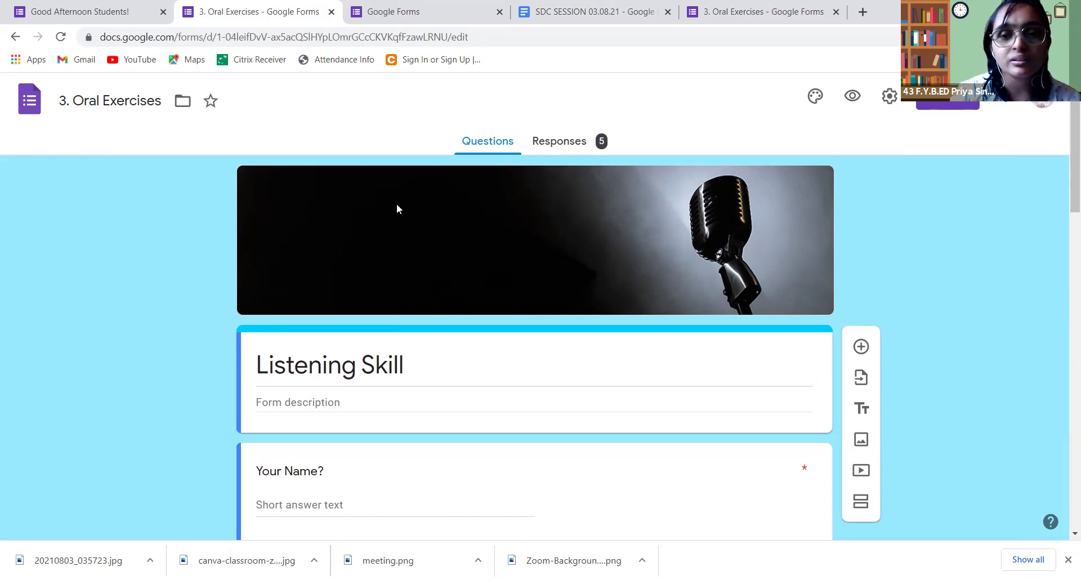
{"action": "scroll", "coordinate": [184, 264], "scroll_direction": "down", "scroll_amount": 1}
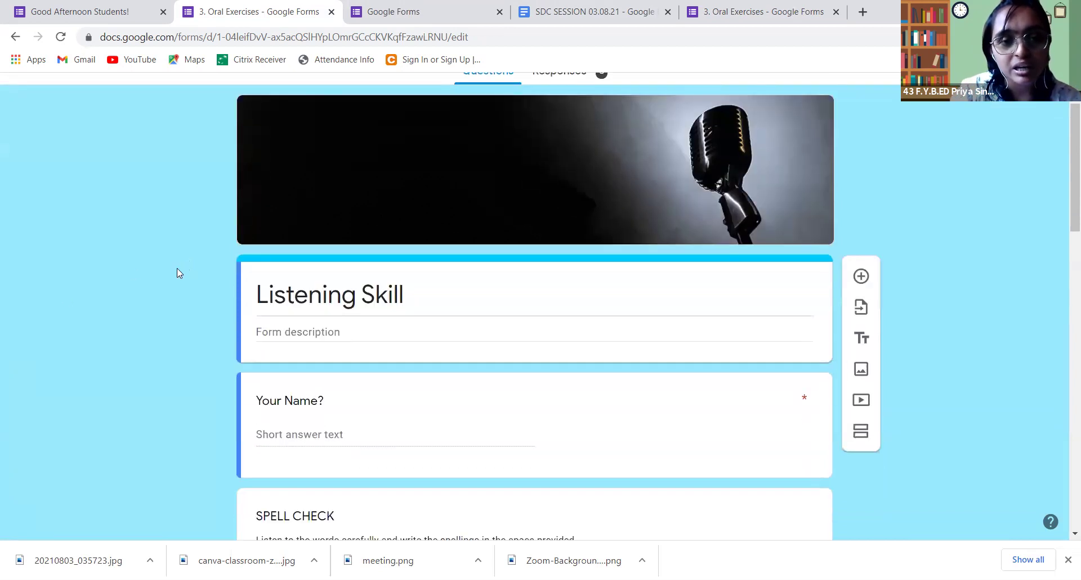
{"action": "scroll", "coordinate": [175, 269], "scroll_direction": "up", "scroll_amount": 1}
{"action": "scroll", "coordinate": [174, 270], "scroll_direction": "down", "scroll_amount": 4}
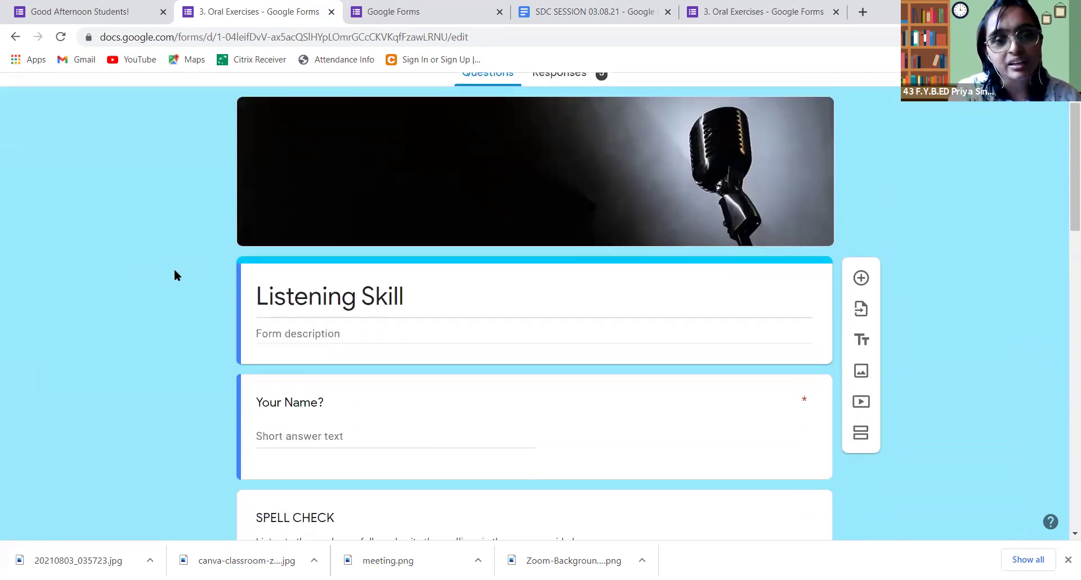
{"action": "scroll", "coordinate": [171, 273], "scroll_direction": "down", "scroll_amount": 11}
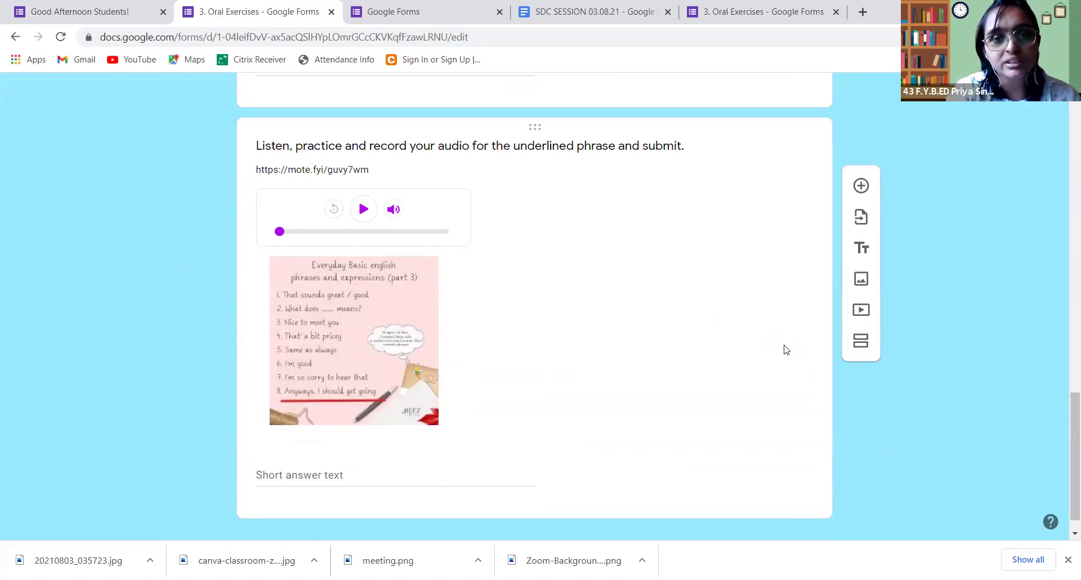
{"action": "scroll", "coordinate": [542, 292], "scroll_direction": "up", "scroll_amount": 4}
{"action": "scroll", "coordinate": [572, 373], "scroll_direction": "down", "scroll_amount": 2}
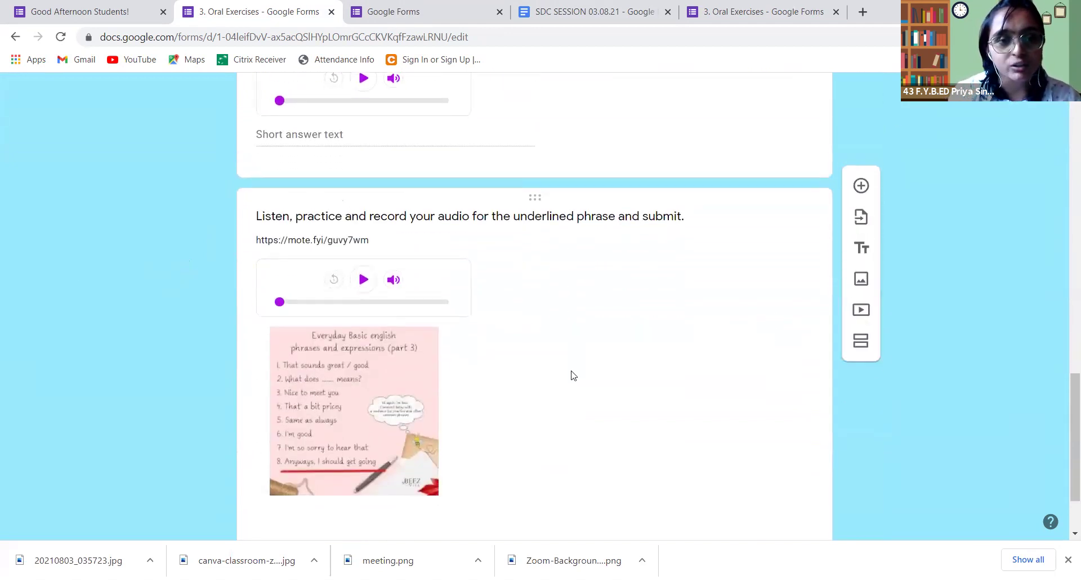
{"action": "scroll", "coordinate": [572, 375], "scroll_direction": "up", "scroll_amount": 13}
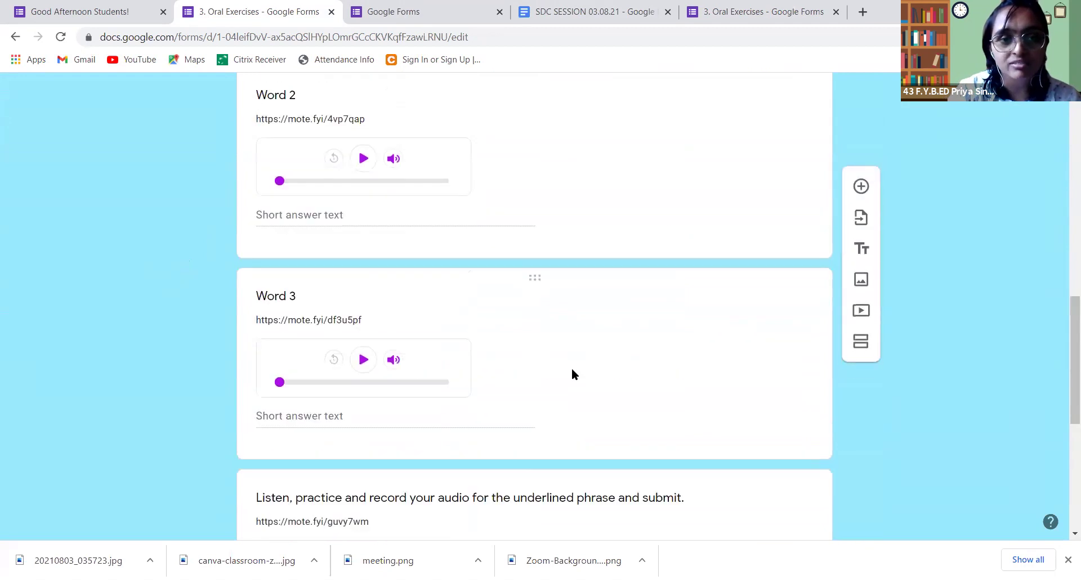
{"action": "scroll", "coordinate": [572, 368], "scroll_direction": "up", "scroll_amount": 5}
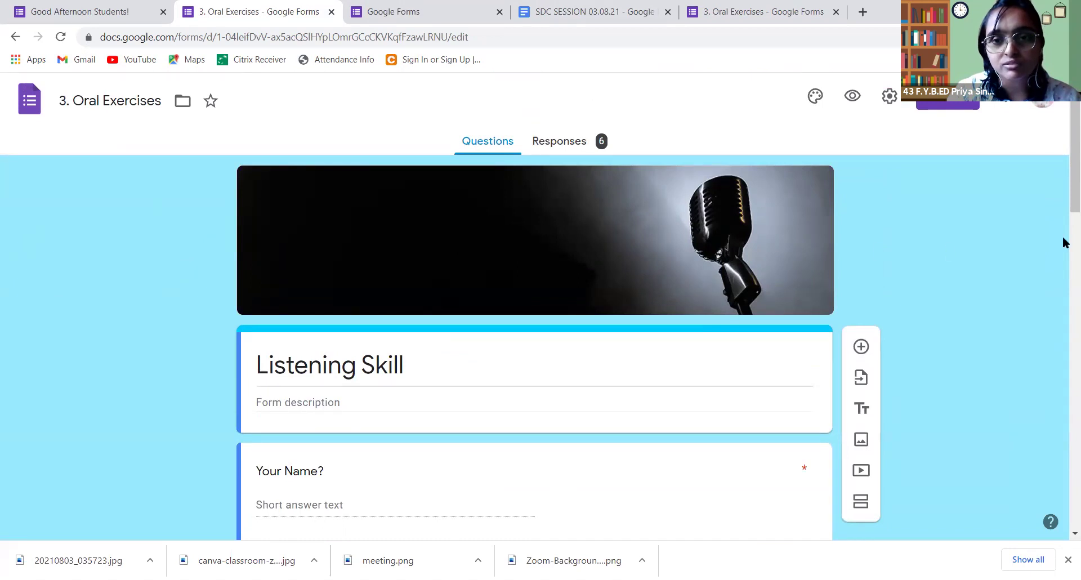
Step: Play part of the Word 1 voice recording in the SPELL CHECK section, then pause it
{"action": "scroll", "coordinate": [1063, 211], "scroll_direction": "down", "scroll_amount": 1}
{"action": "scroll", "coordinate": [1063, 211], "scroll_direction": "down", "scroll_amount": 3}
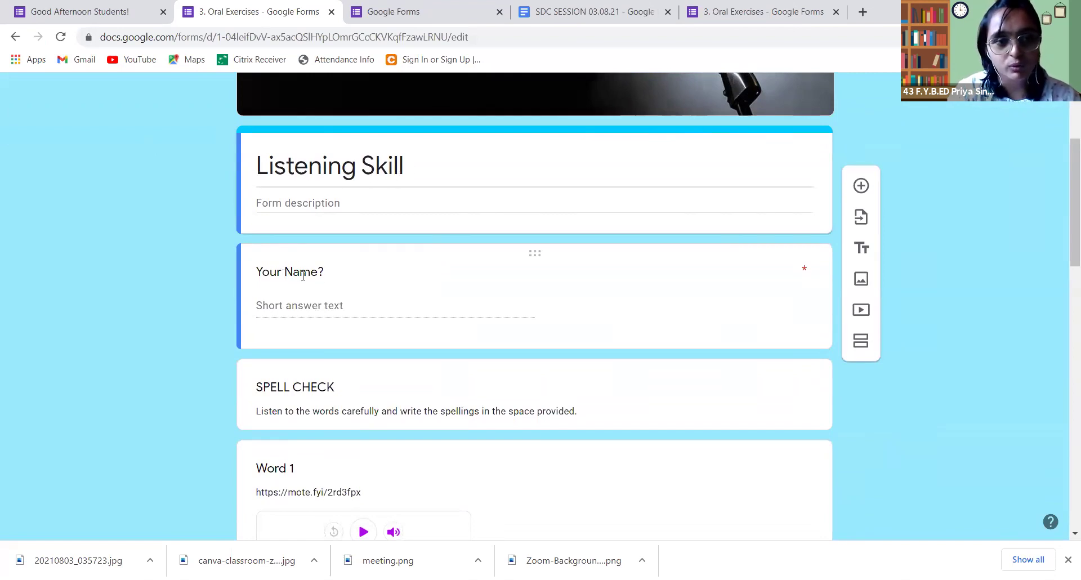
{"action": "scroll", "coordinate": [387, 288], "scroll_direction": "down", "scroll_amount": 3}
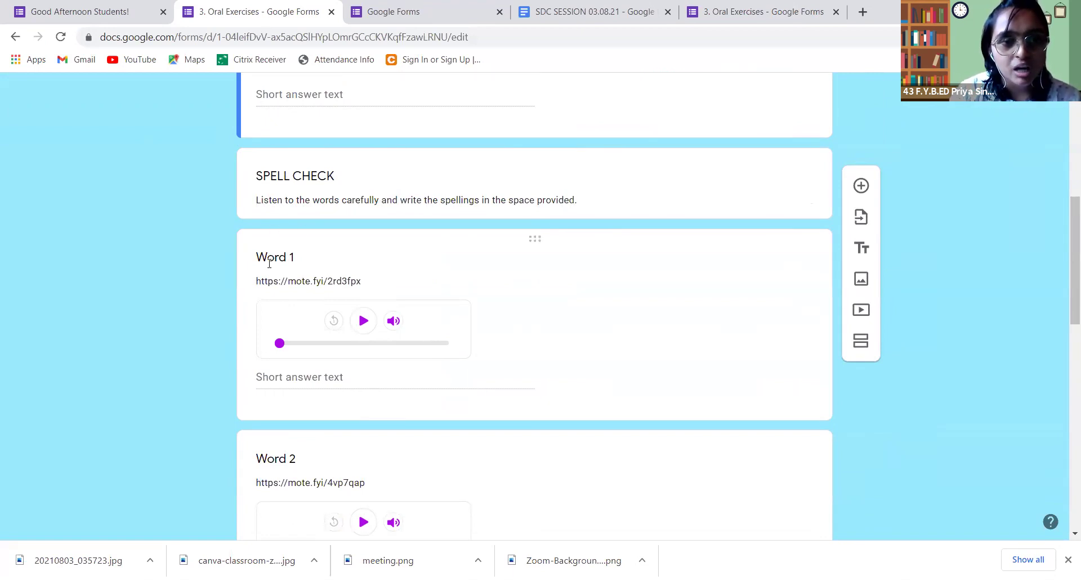
{"action": "left_click", "coordinate": [363, 321]}
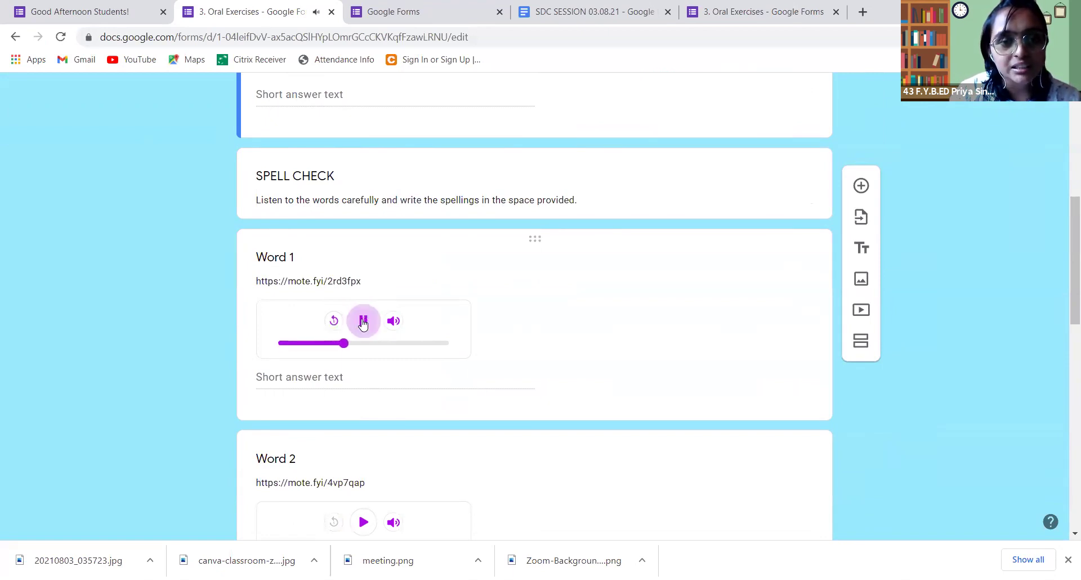
{"action": "left_click", "coordinate": [363, 321]}
{"action": "scroll", "coordinate": [332, 361], "scroll_direction": "down", "scroll_amount": 1}
{"action": "left_click", "coordinate": [327, 349]}
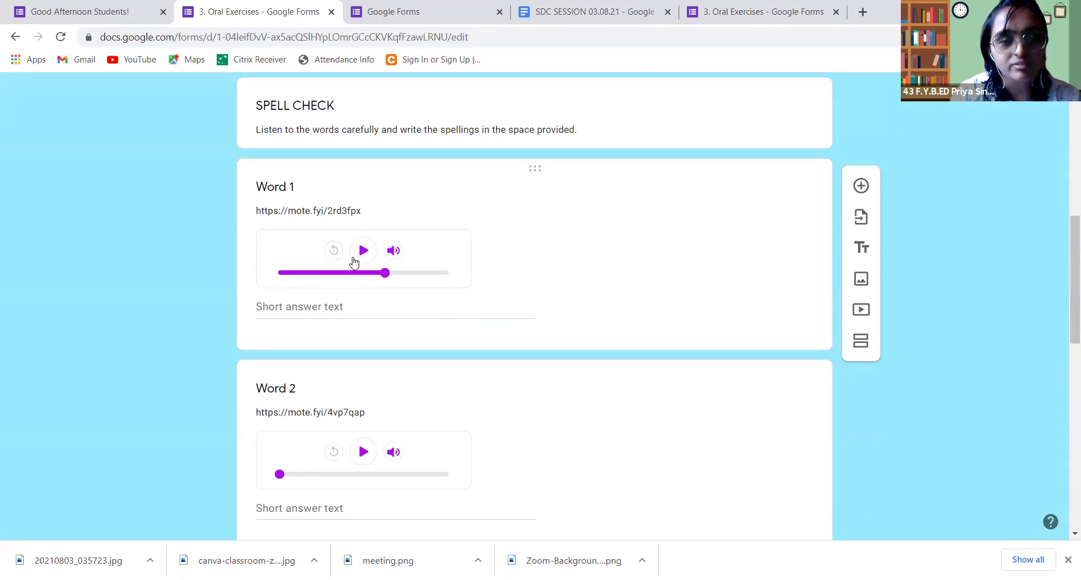
Step: Review the Word 2 and Word 3 audio questions and the record-your-audio question with its phrases picture
{"action": "scroll", "coordinate": [341, 271], "scroll_direction": "down", "scroll_amount": 4}
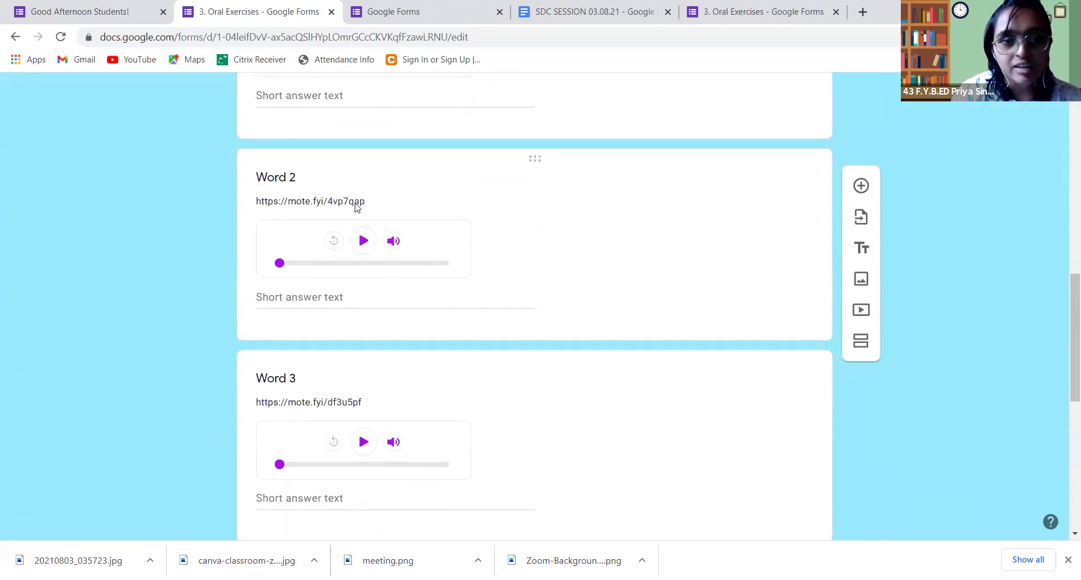
{"action": "scroll", "coordinate": [256, 442], "scroll_direction": "down", "scroll_amount": 3}
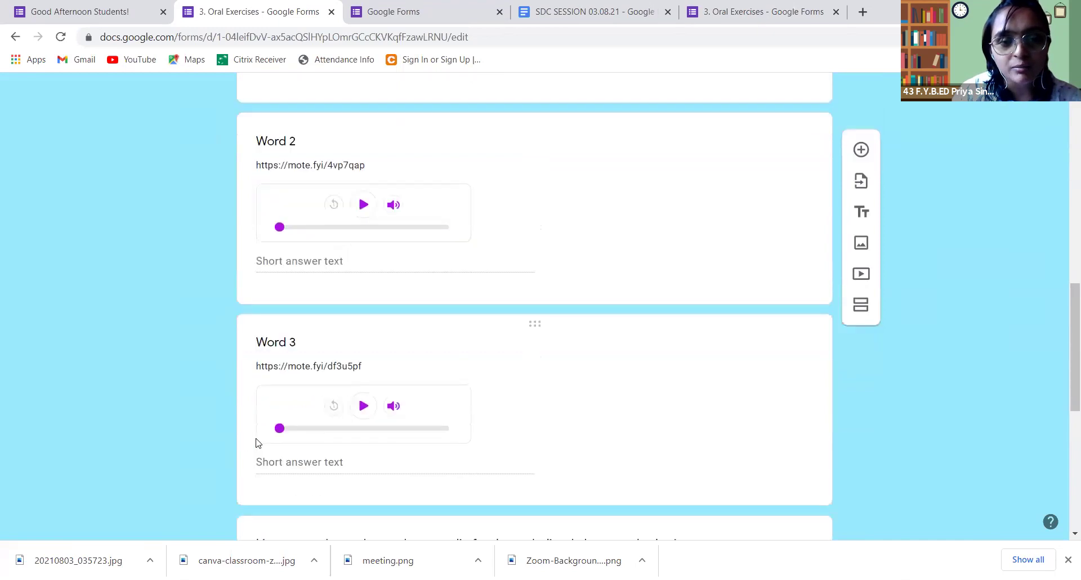
{"action": "scroll", "coordinate": [260, 426], "scroll_direction": "up", "scroll_amount": 2}
{"action": "scroll", "coordinate": [261, 426], "scroll_direction": "down", "scroll_amount": 4}
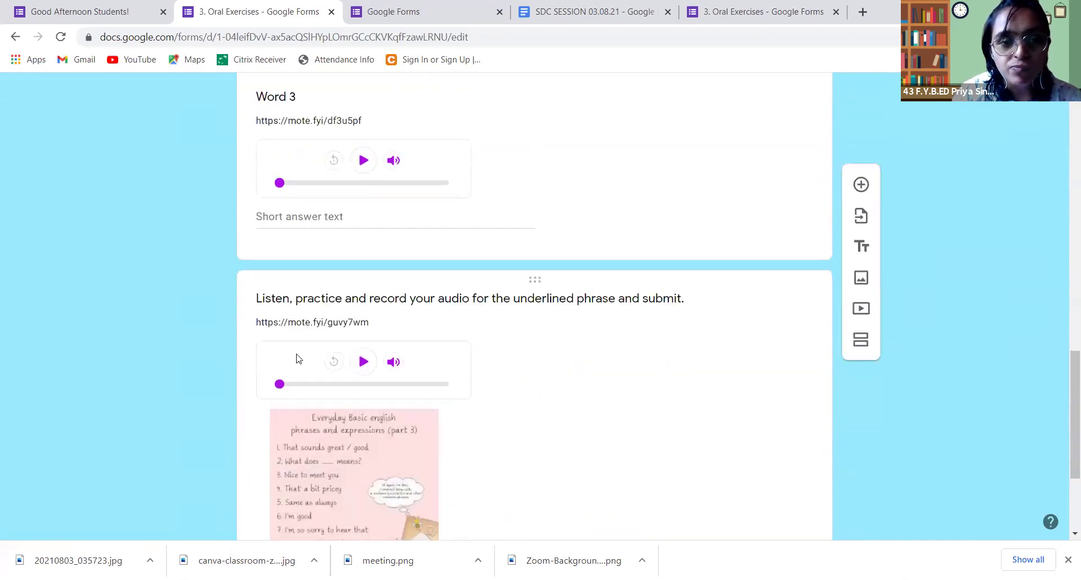
{"action": "scroll", "coordinate": [297, 357], "scroll_direction": "down", "scroll_amount": 3}
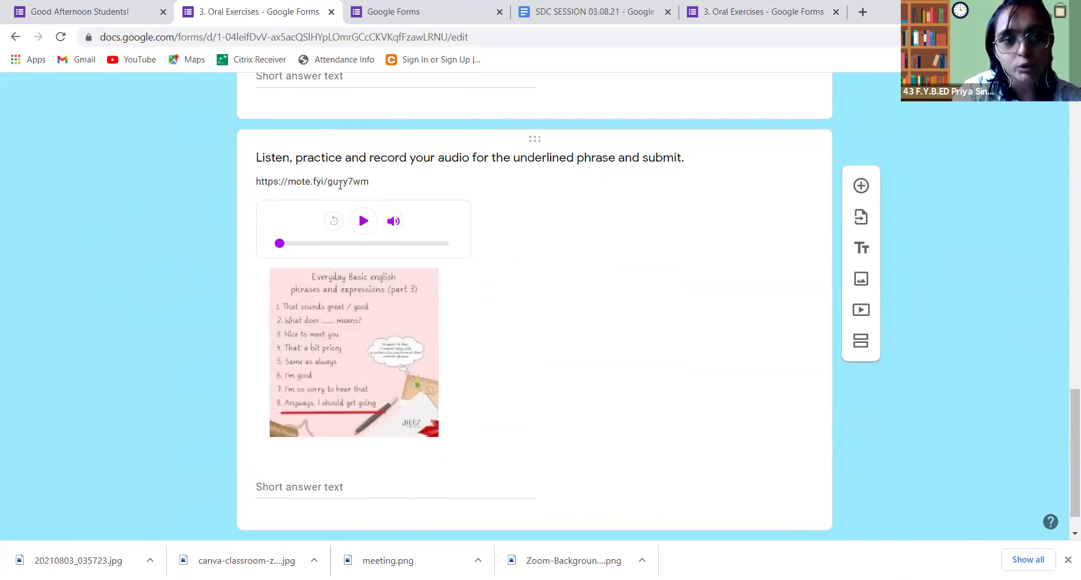
{"action": "scroll", "coordinate": [360, 225], "scroll_direction": "down", "scroll_amount": 1}
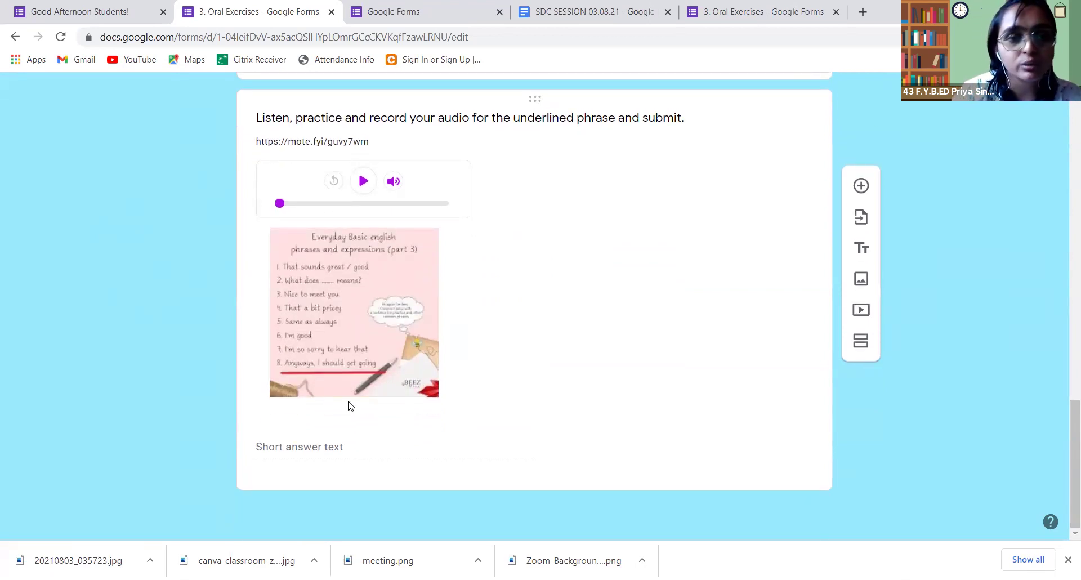
Step: Open the underlined phrase question for editing and look at its Mote recording option
{"action": "scroll", "coordinate": [333, 450], "scroll_direction": "up", "scroll_amount": 2}
{"action": "left_click", "coordinate": [314, 525]}
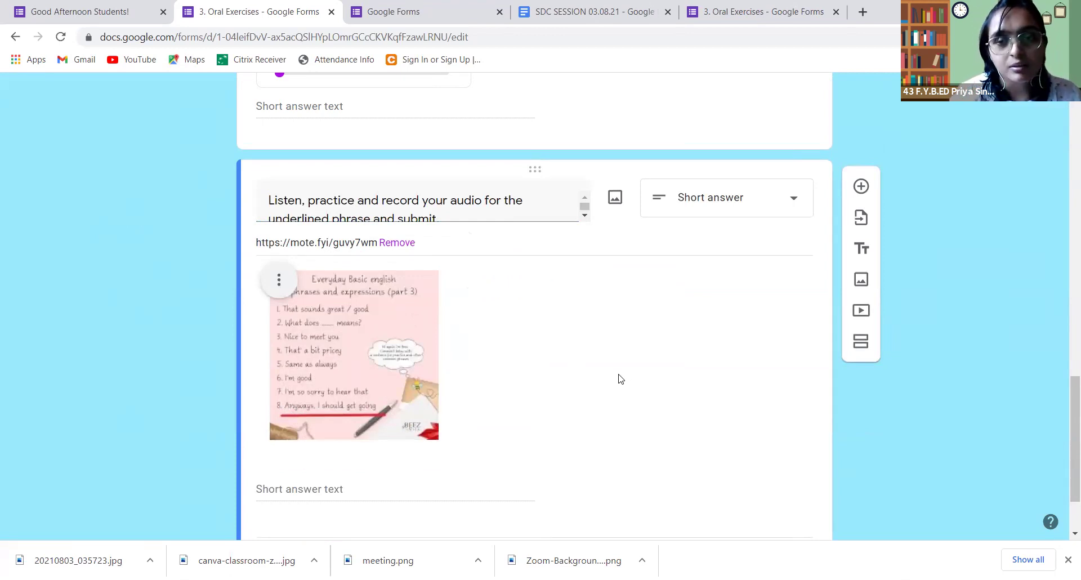
{"action": "scroll", "coordinate": [1007, 236], "scroll_direction": "down", "scroll_amount": 2}
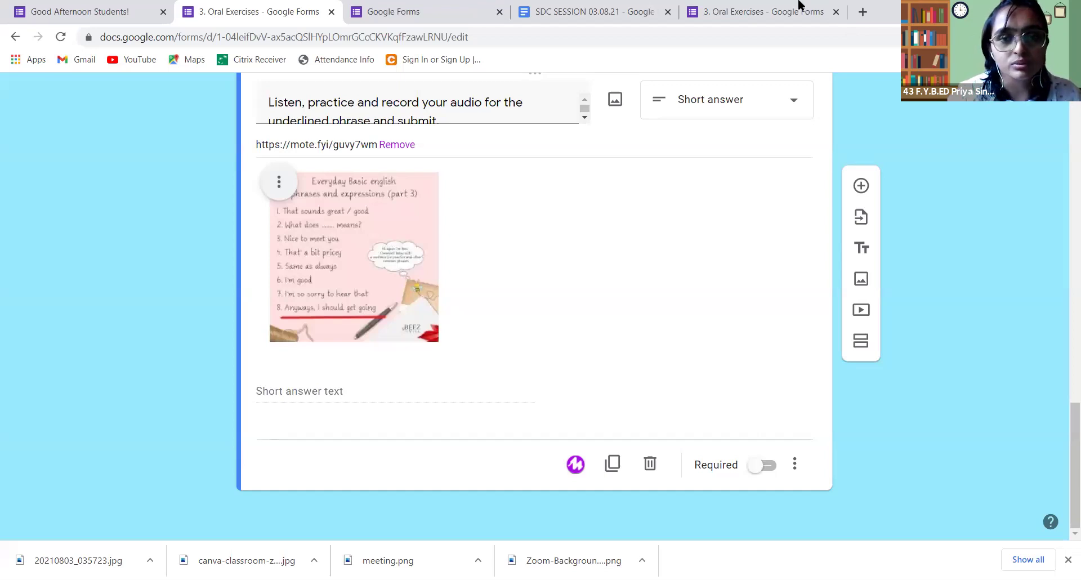
Step: Return to the start of the form, view the Mote extension's options and close them again
{"action": "scroll", "coordinate": [784, 149], "scroll_direction": "up", "scroll_amount": 11}
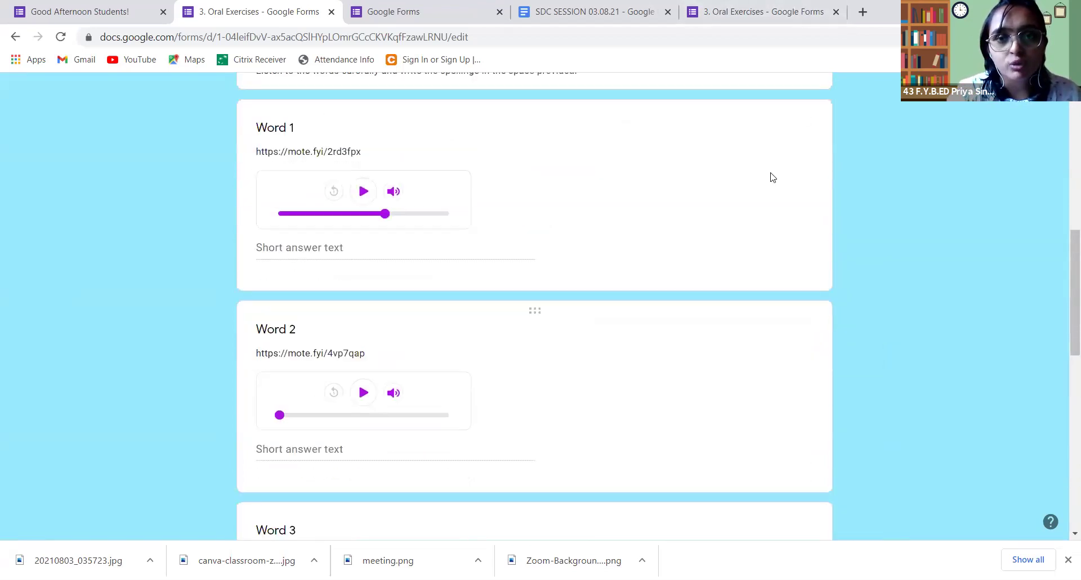
{"action": "scroll", "coordinate": [771, 177], "scroll_direction": "up", "scroll_amount": 9}
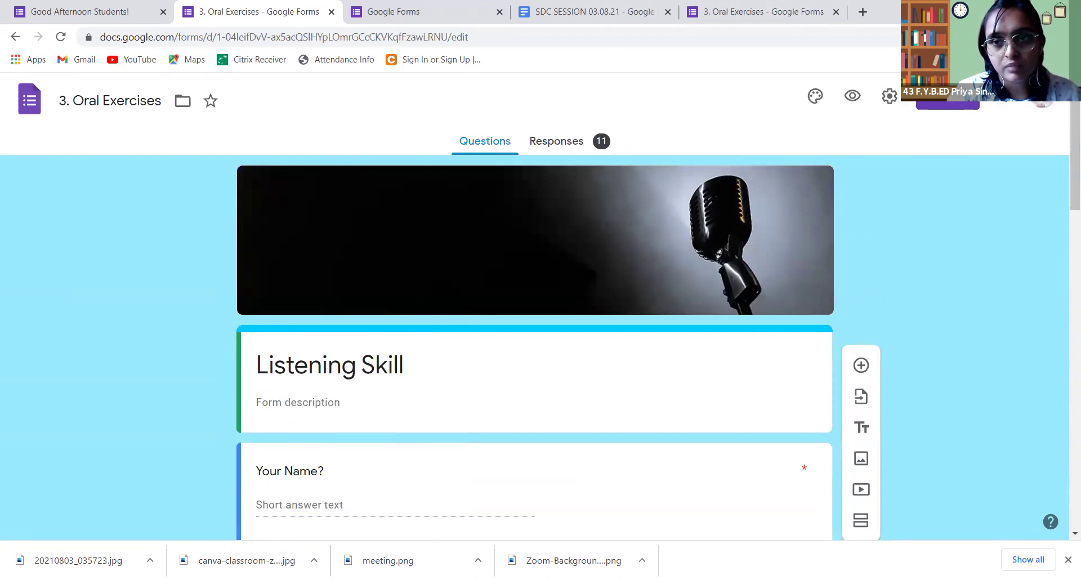
{"action": "left_click", "coordinate": [1000, 37]}
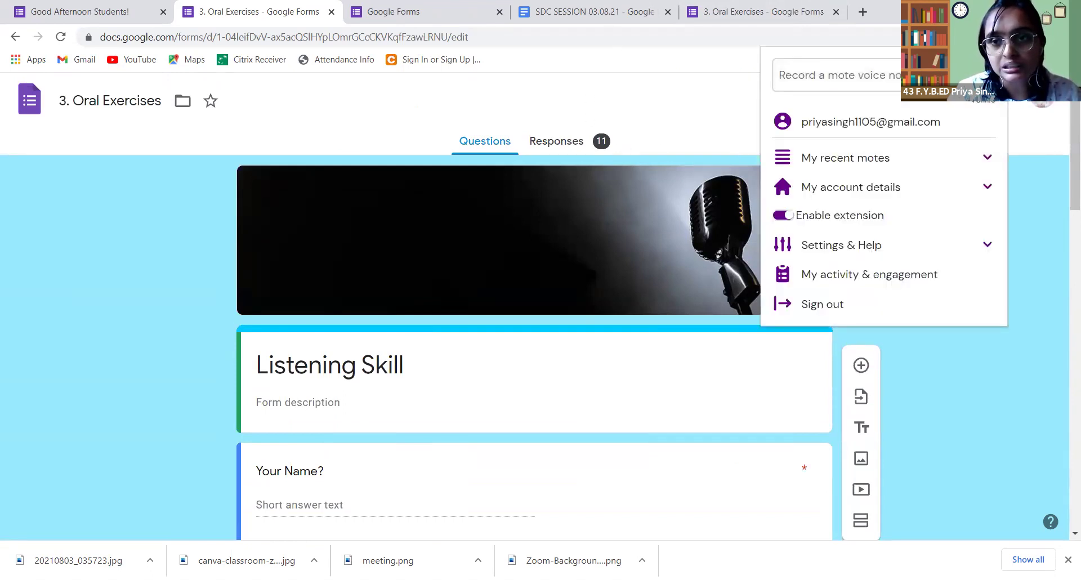
{"action": "left_click", "coordinate": [1016, 382]}
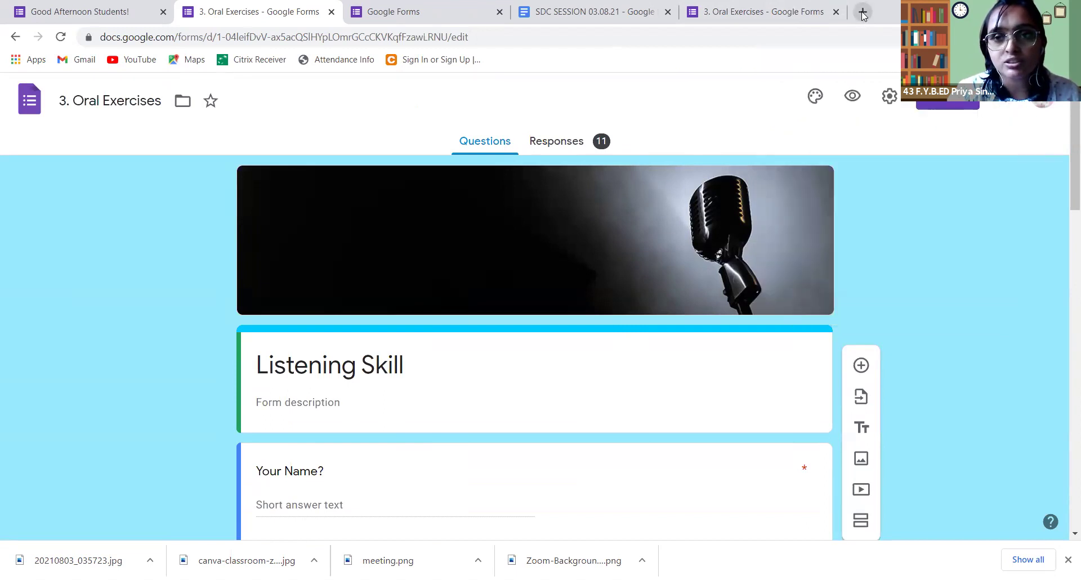
Step: Open the Chrome Web Store through a Google search in a new browser tab and search the store for "mote"
{"action": "key", "text": "ctrl+t"}
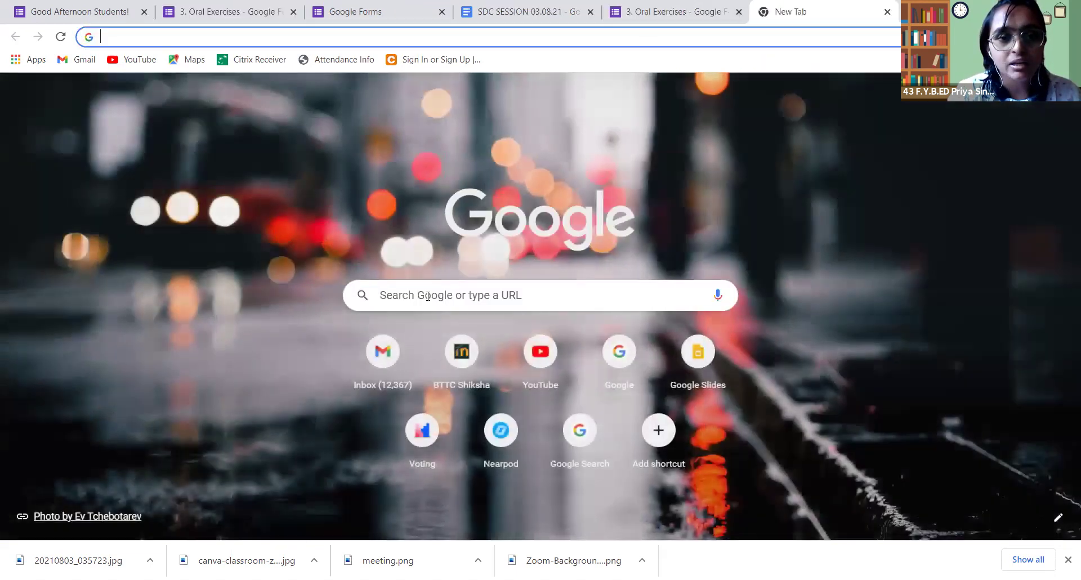
{"action": "left_click", "coordinate": [433, 294]}
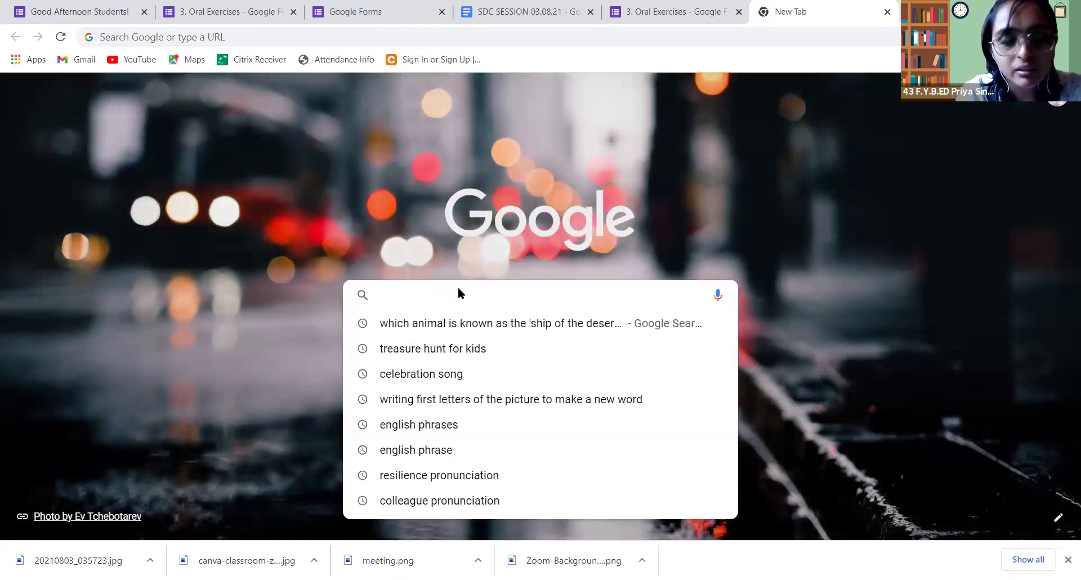
{"action": "type", "text": "chrome"}
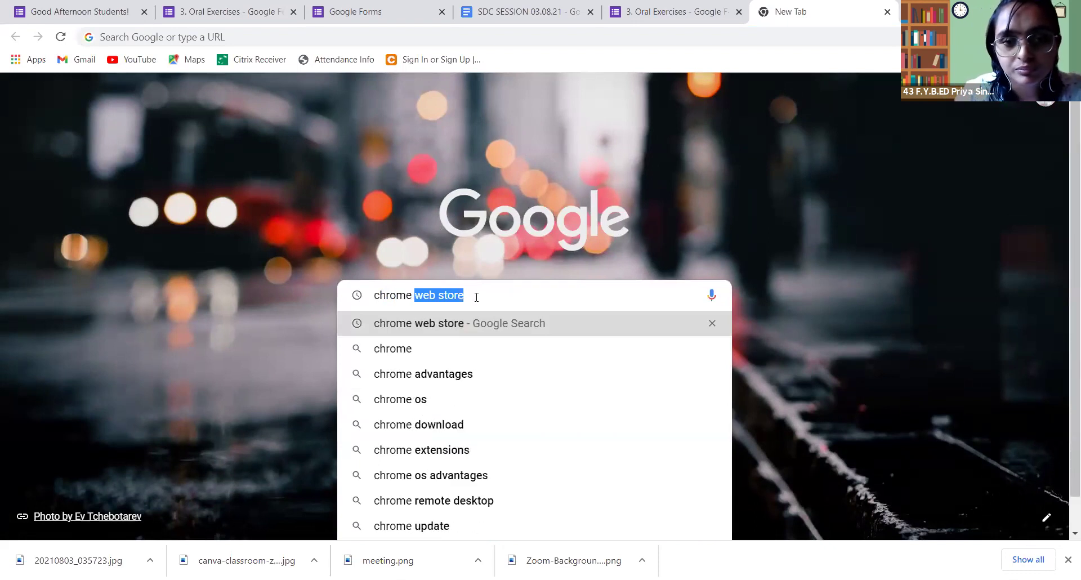
{"action": "left_click", "coordinate": [482, 316]}
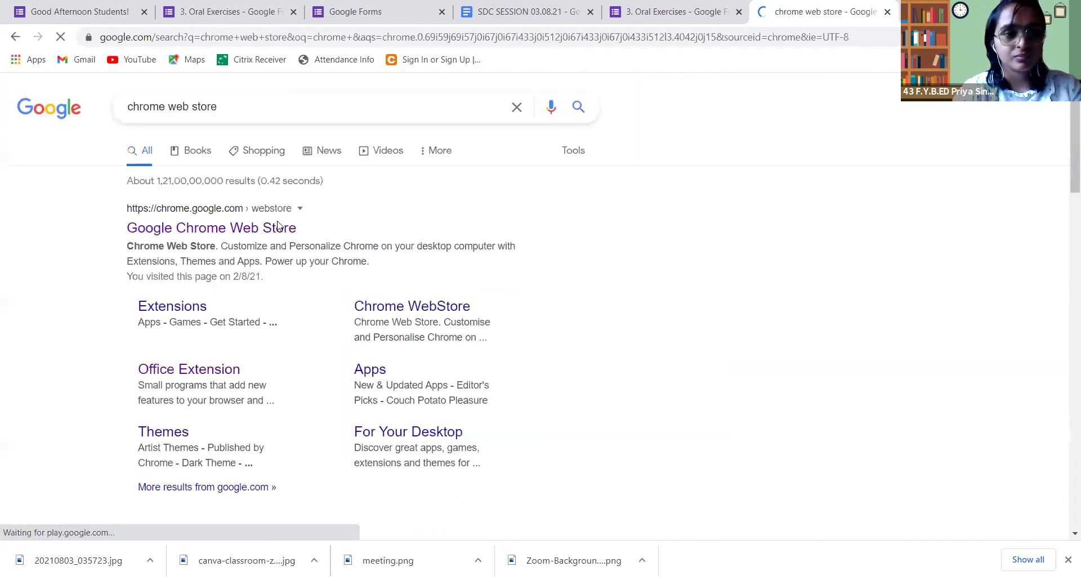
{"action": "left_click", "coordinate": [277, 229]}
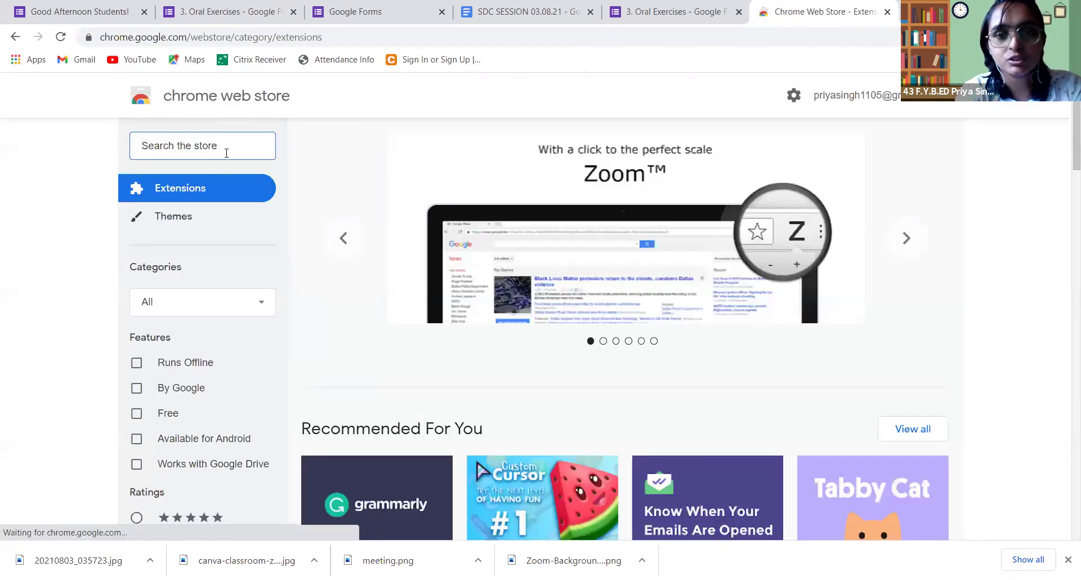
{"action": "type", "text": "mote"}
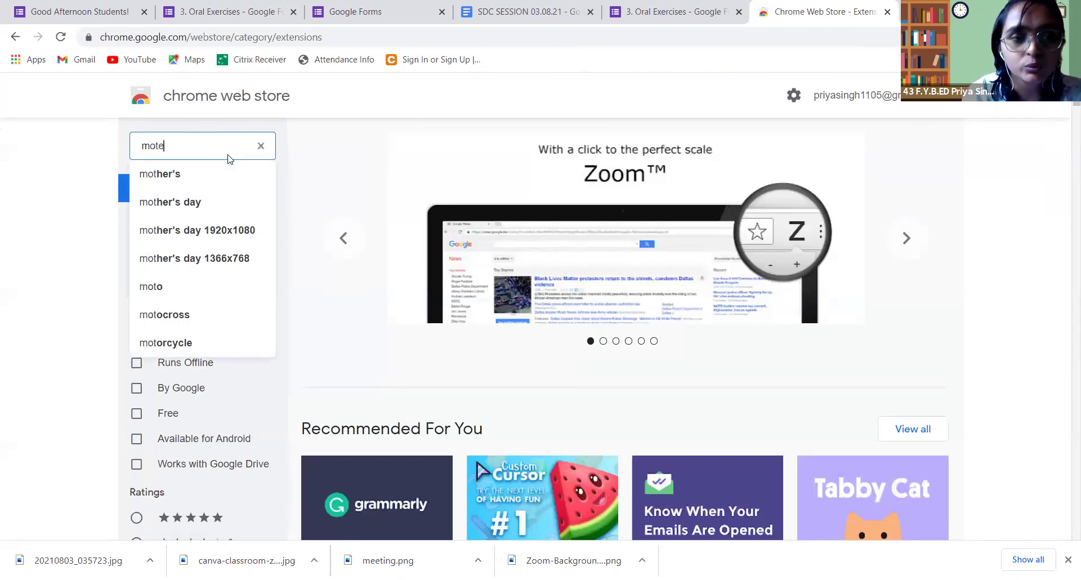
{"action": "key", "text": "Return"}
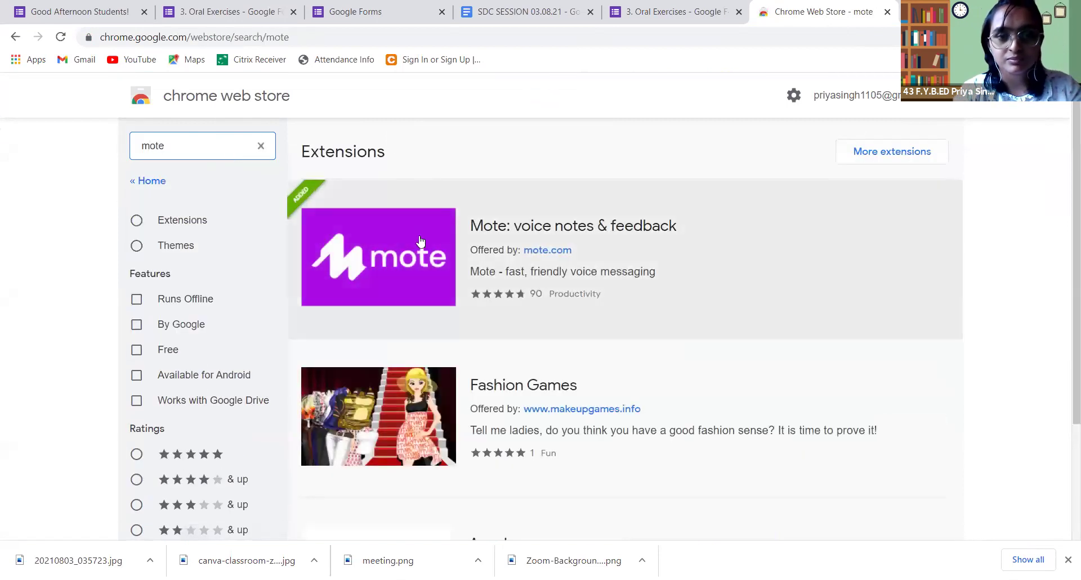
Step: Open the store page of the Mote: voice notes & feedback extension and look over its overview
{"action": "left_click", "coordinate": [396, 249]}
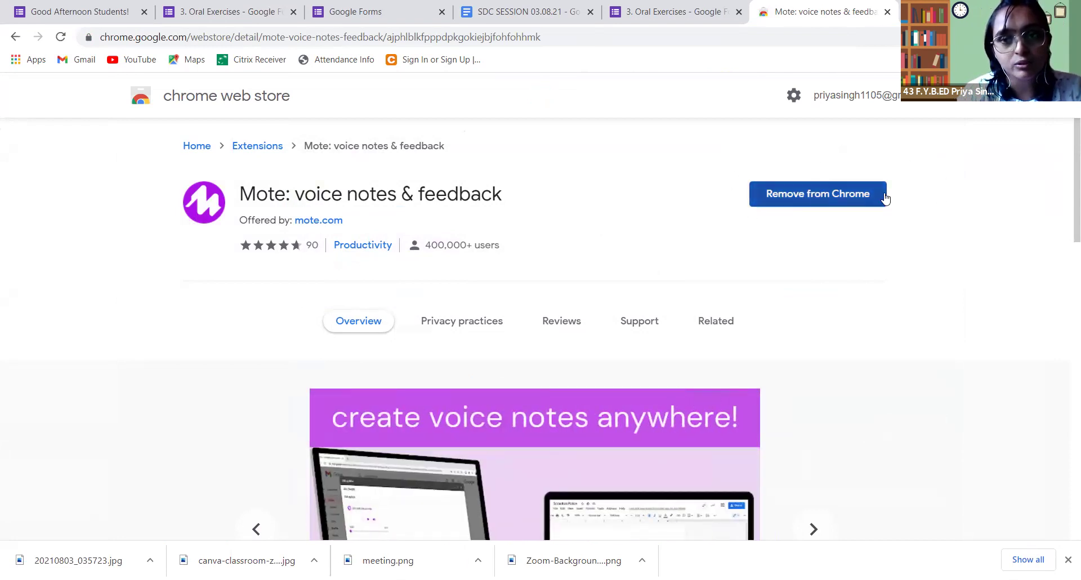
{"action": "scroll", "coordinate": [529, 204], "scroll_direction": "down", "scroll_amount": 3}
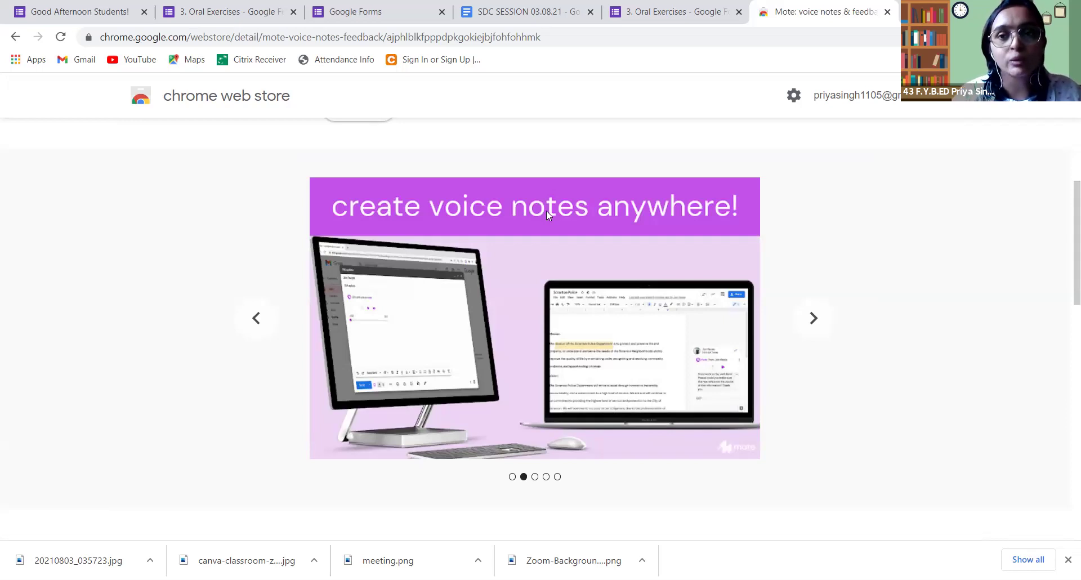
{"action": "scroll", "coordinate": [825, 210], "scroll_direction": "up", "scroll_amount": 2}
{"action": "scroll", "coordinate": [826, 210], "scroll_direction": "up", "scroll_amount": 1}
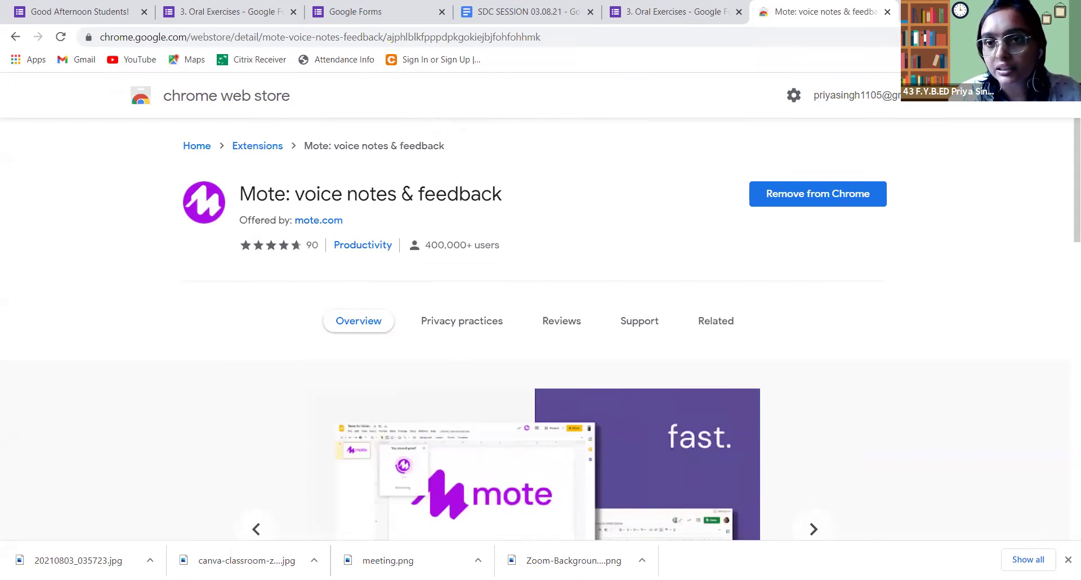
Step: Pin the Mote: voice notes & feedback extension in the browser and close its Chrome Web Store page
{"action": "left_click", "coordinate": [1020, 36]}
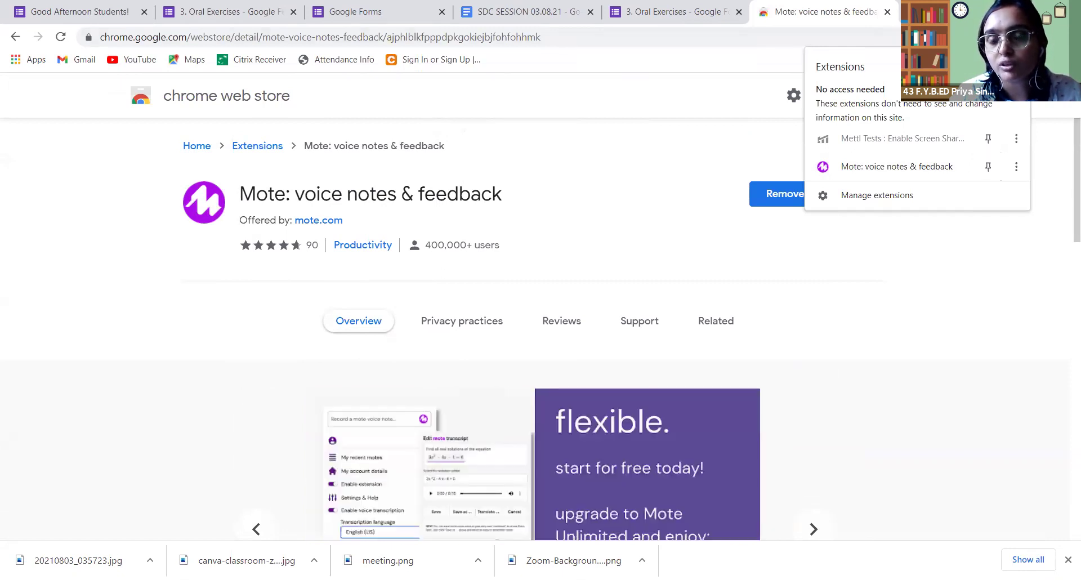
{"action": "left_click", "coordinate": [989, 167]}
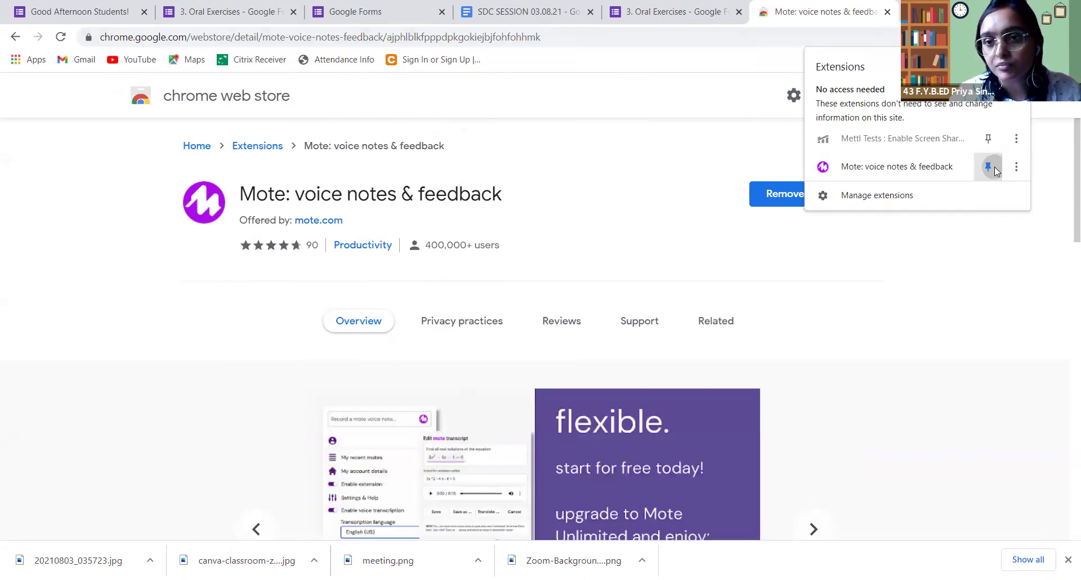
{"action": "left_click", "coordinate": [1018, 245]}
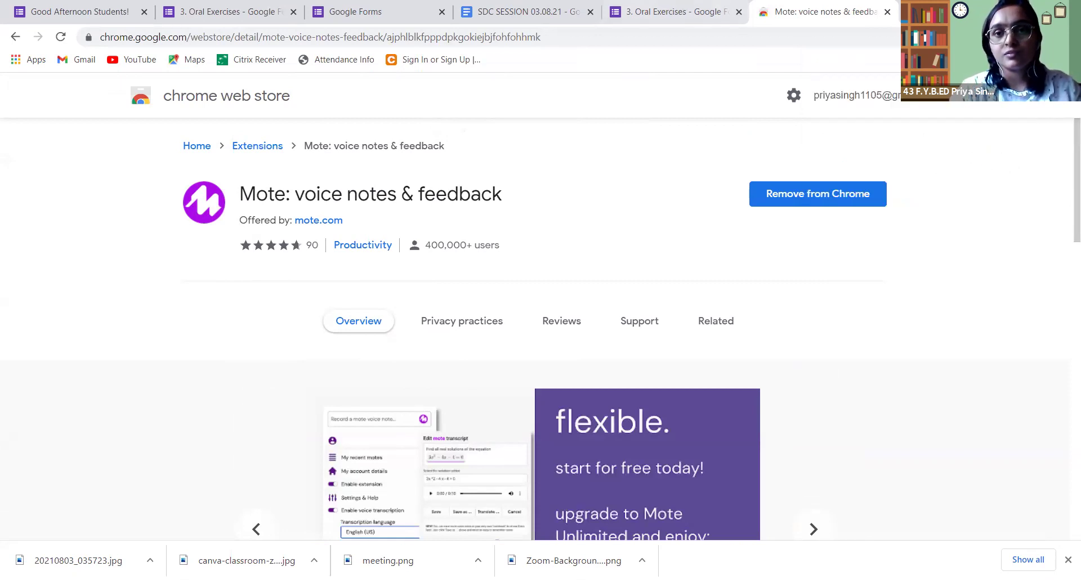
{"action": "left_click", "coordinate": [887, 12]}
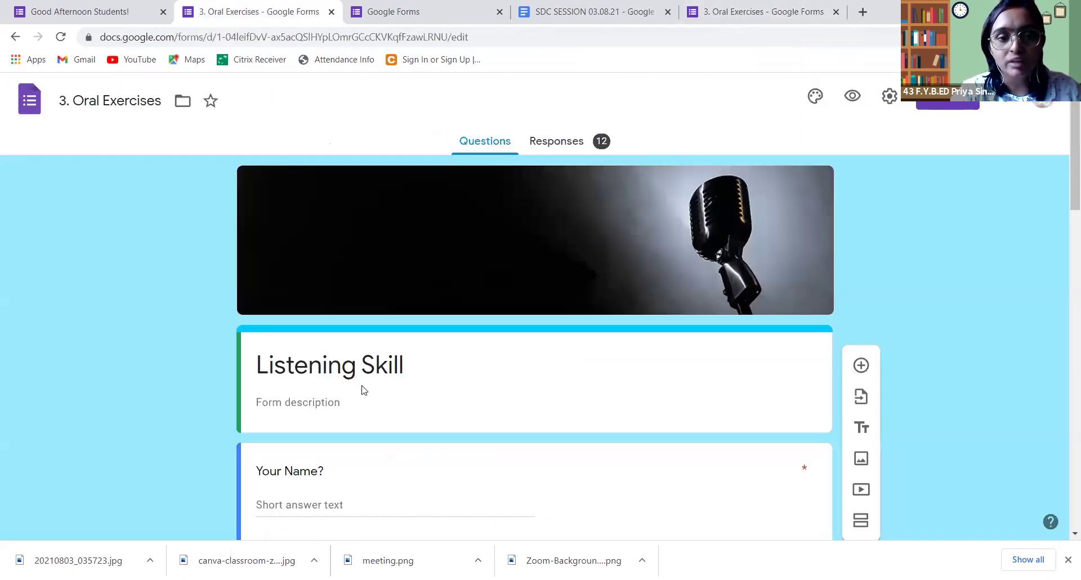
Step: Try to add a new question to the Oral Exercises form near the Word 1 question
{"action": "scroll", "coordinate": [362, 389], "scroll_direction": "down", "scroll_amount": 2}
{"action": "scroll", "coordinate": [380, 414], "scroll_direction": "down", "scroll_amount": 5}
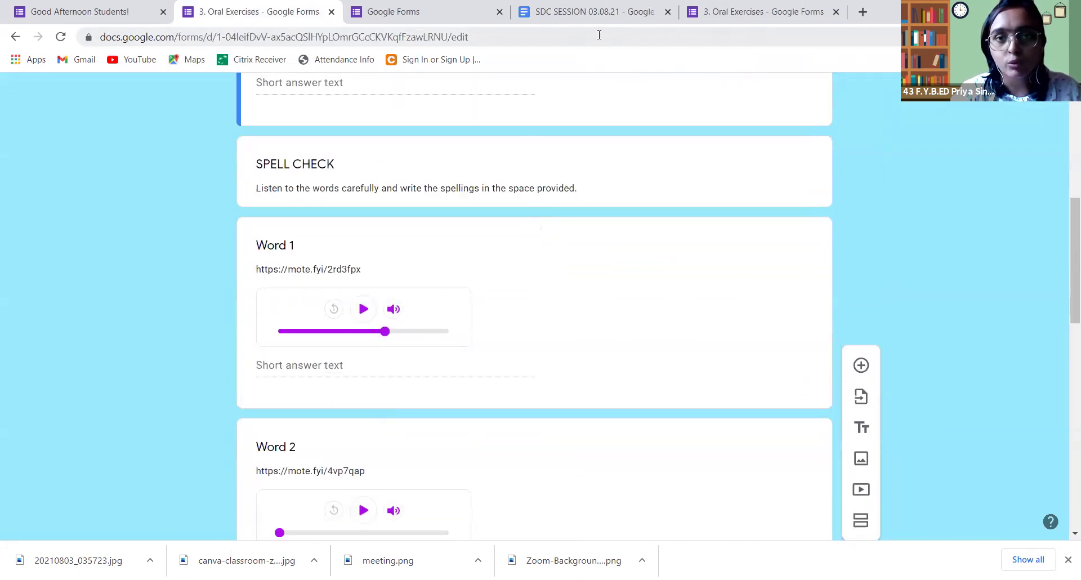
{"action": "left_click", "coordinate": [860, 367]}
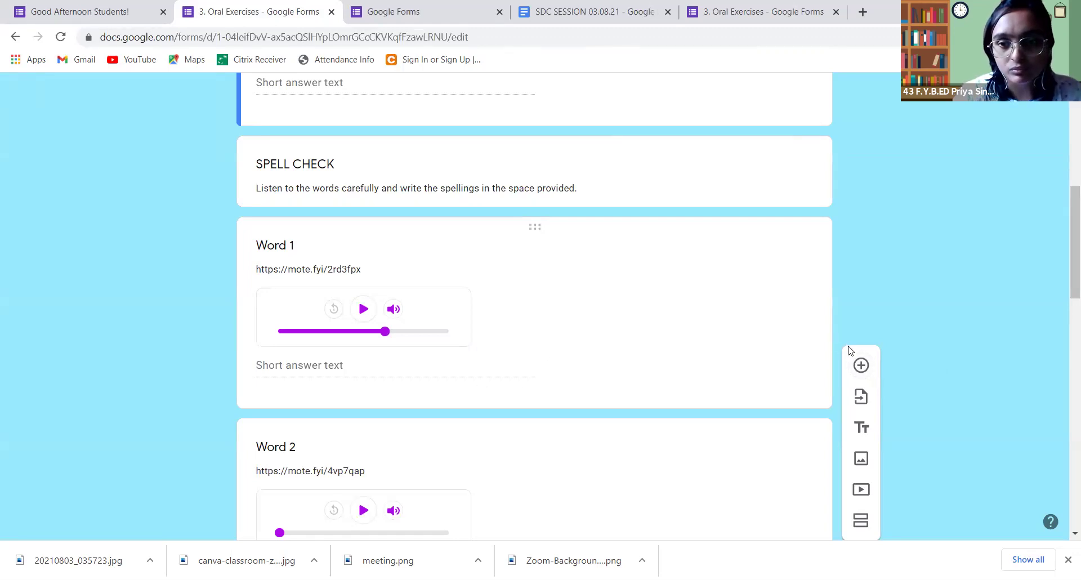
{"action": "scroll", "coordinate": [850, 350], "scroll_direction": "down", "scroll_amount": 1}
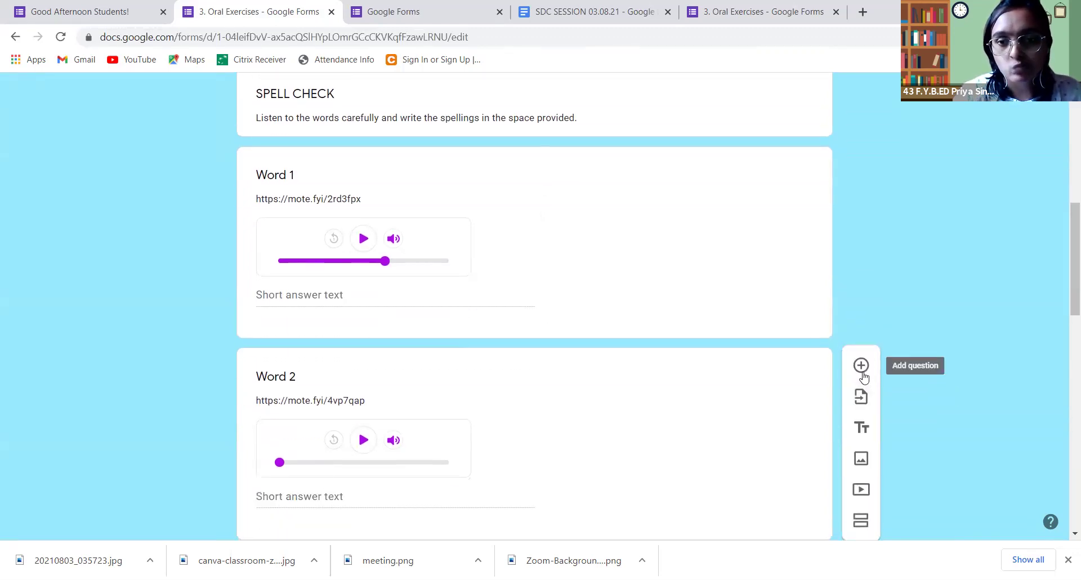
{"action": "left_click", "coordinate": [861, 367]}
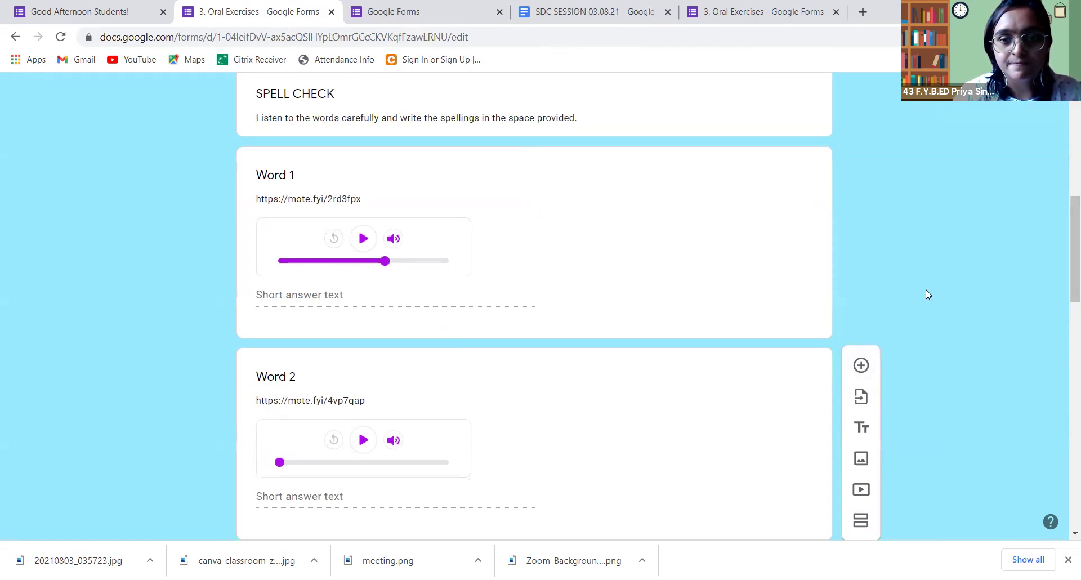
{"action": "scroll", "coordinate": [926, 291], "scroll_direction": "down", "scroll_amount": 4}
{"action": "scroll", "coordinate": [926, 292], "scroll_direction": "up", "scroll_amount": 5}
{"action": "scroll", "coordinate": [924, 291], "scroll_direction": "up", "scroll_amount": 4}
{"action": "scroll", "coordinate": [901, 290], "scroll_direction": "down", "scroll_amount": 2}
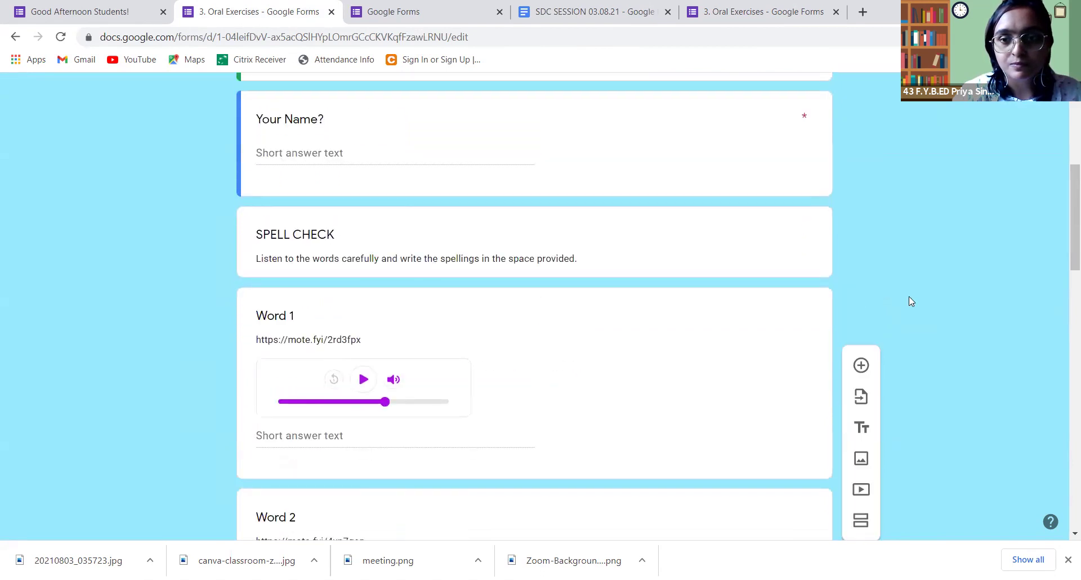
{"action": "left_click", "coordinate": [860, 366]}
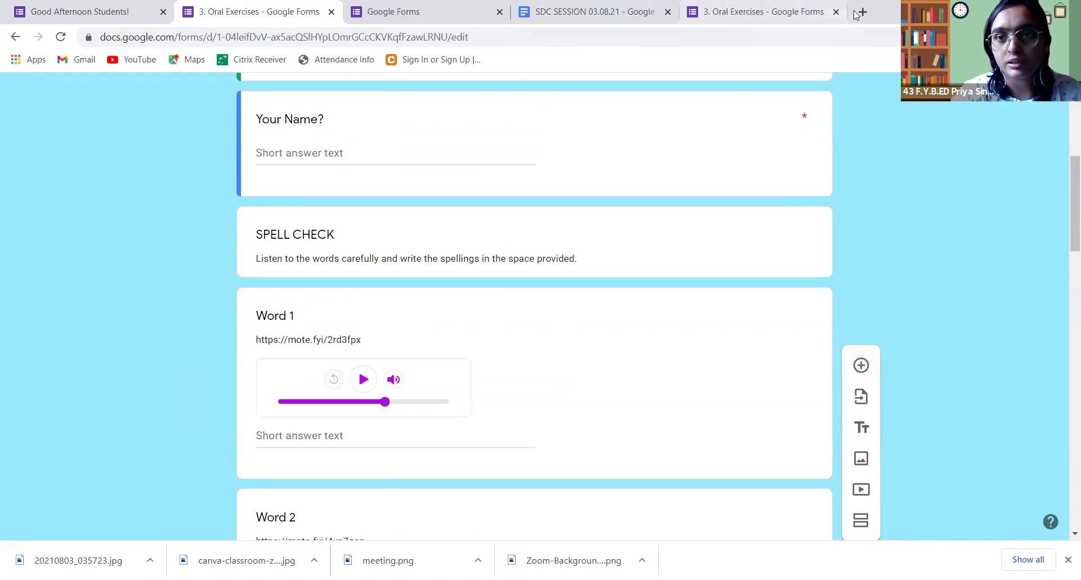
Step: Show the questions in the second open copy of the Oral Exercises form and close the first copy
{"action": "left_click", "coordinate": [800, 6]}
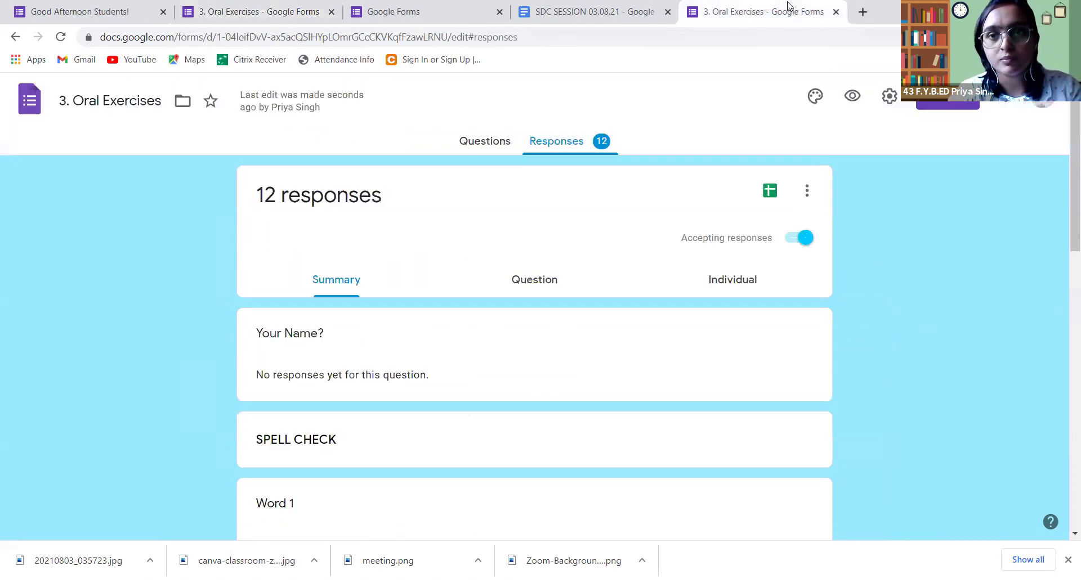
{"action": "left_click", "coordinate": [476, 142]}
{"action": "left_click", "coordinate": [304, 13]}
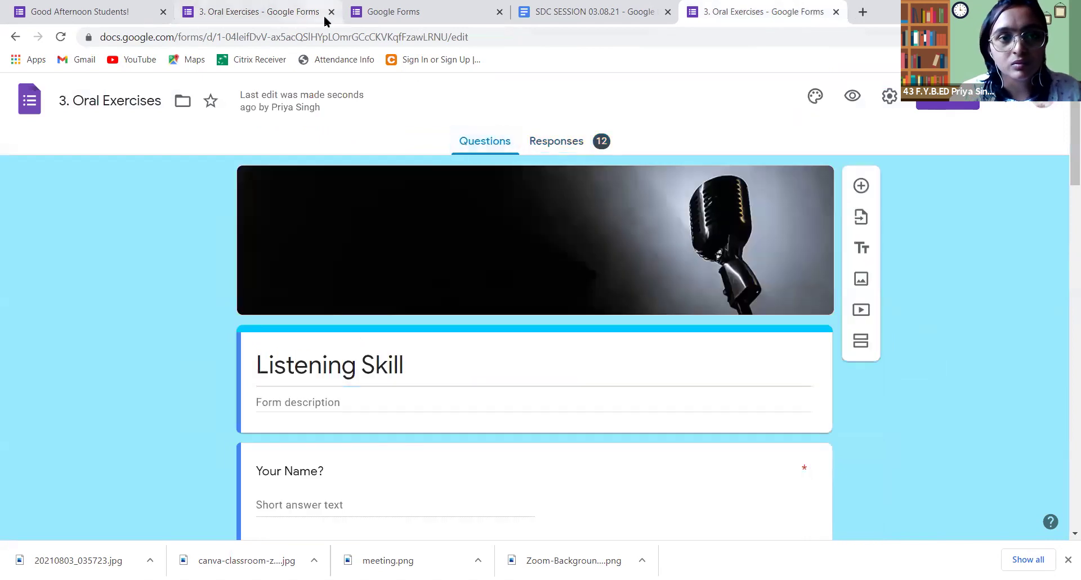
{"action": "left_click", "coordinate": [331, 12]}
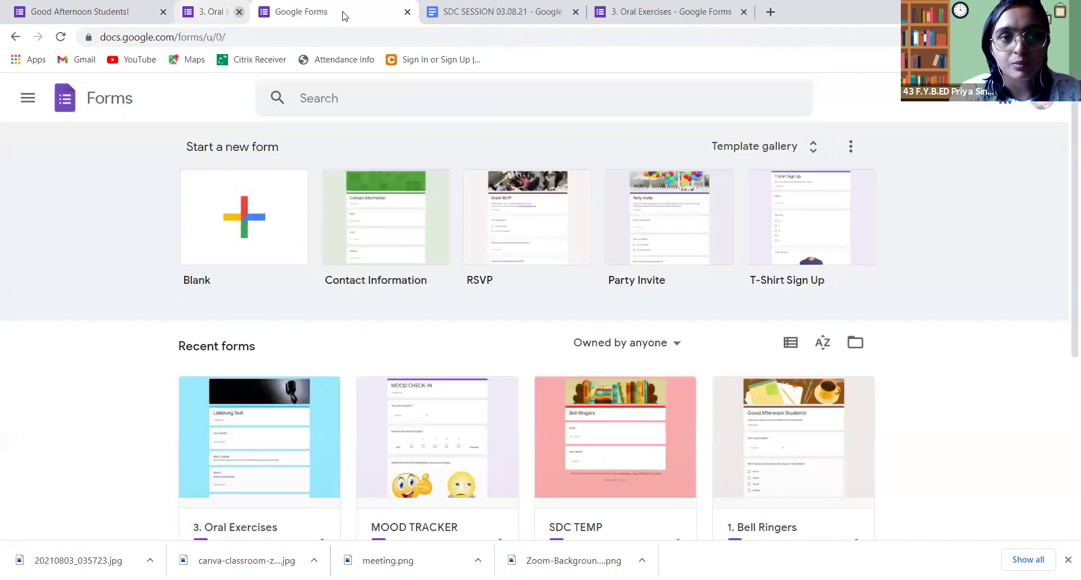
{"action": "left_click", "coordinate": [589, 12]}
Step: Add a short-answer question titled "Word 4" directly below the Word 1 question
{"action": "scroll", "coordinate": [518, 317], "scroll_direction": "down", "scroll_amount": 9}
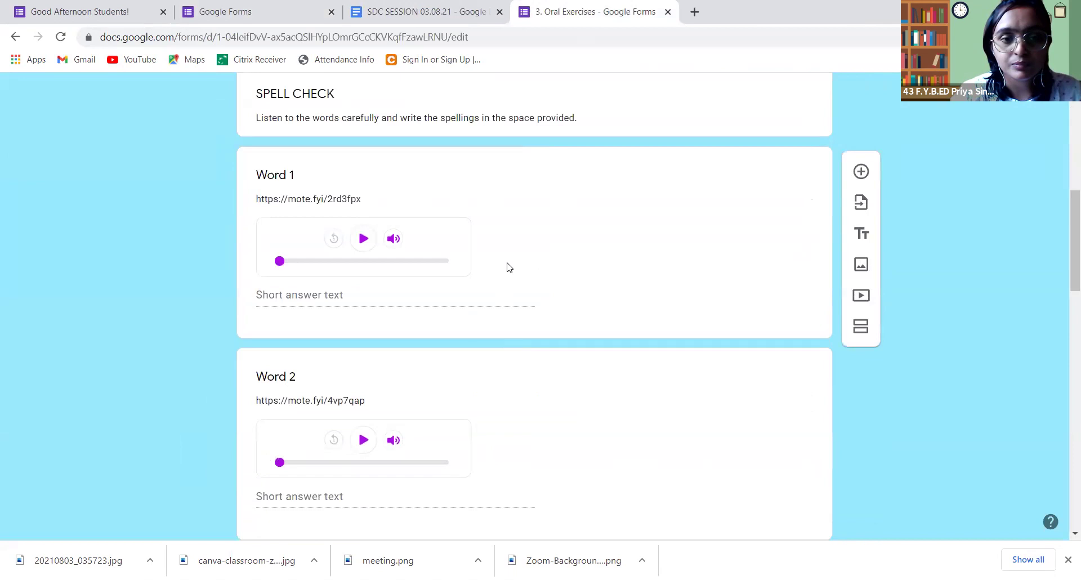
{"action": "left_click", "coordinate": [540, 237]}
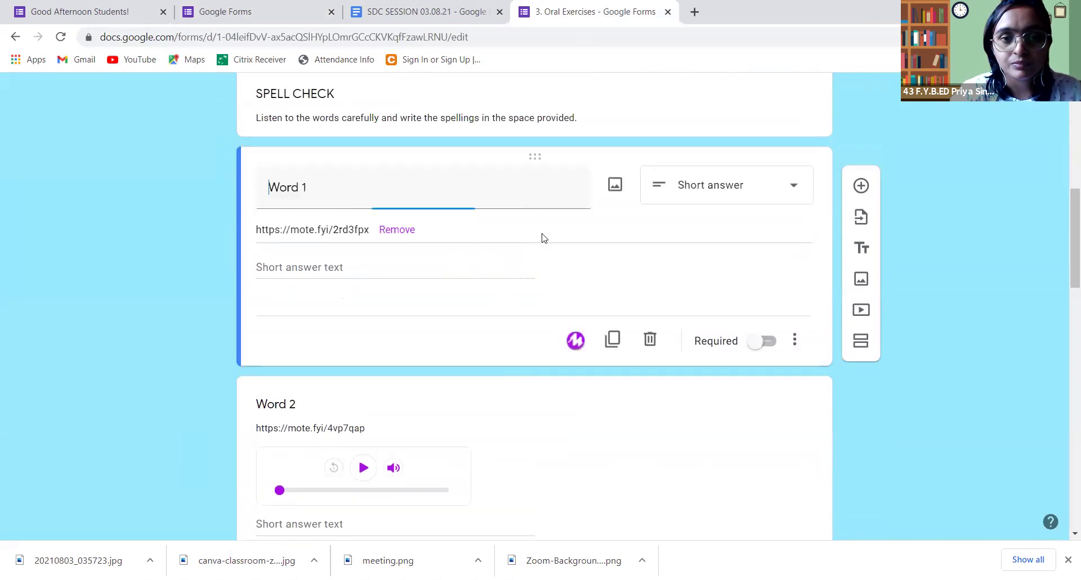
{"action": "left_click", "coordinate": [861, 186]}
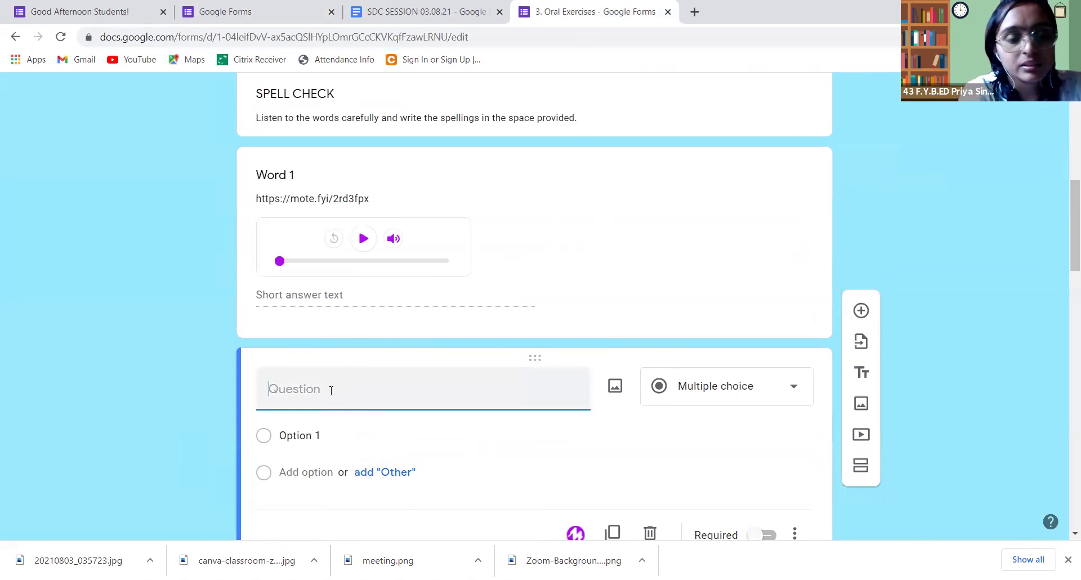
{"action": "type", "text": "Word 4"}
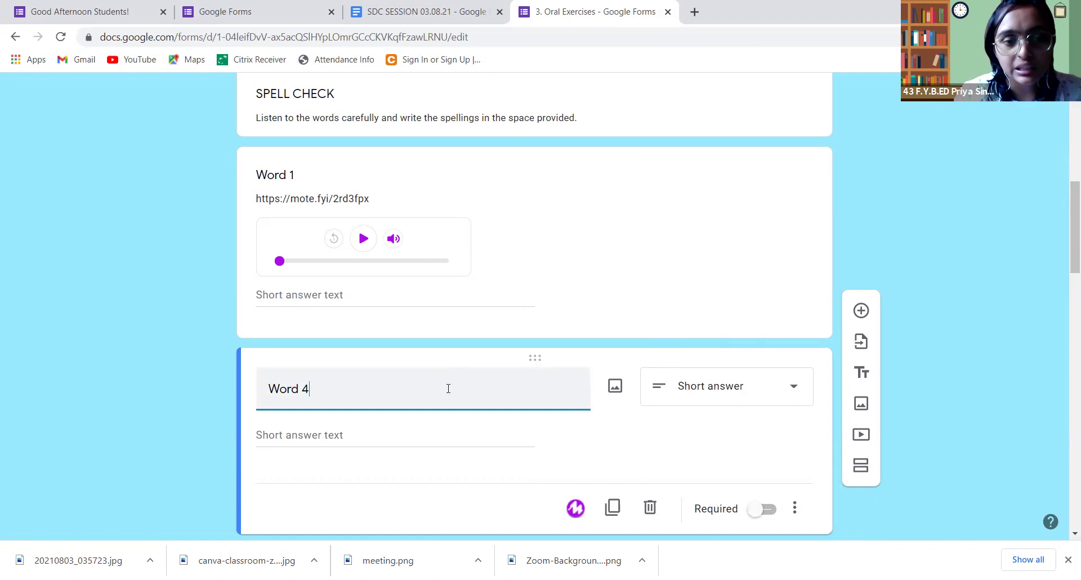
Step: Record a Mote voice note for the Word 4 question and attach it to the question
{"action": "scroll", "coordinate": [448, 389], "scroll_direction": "down", "scroll_amount": 3}
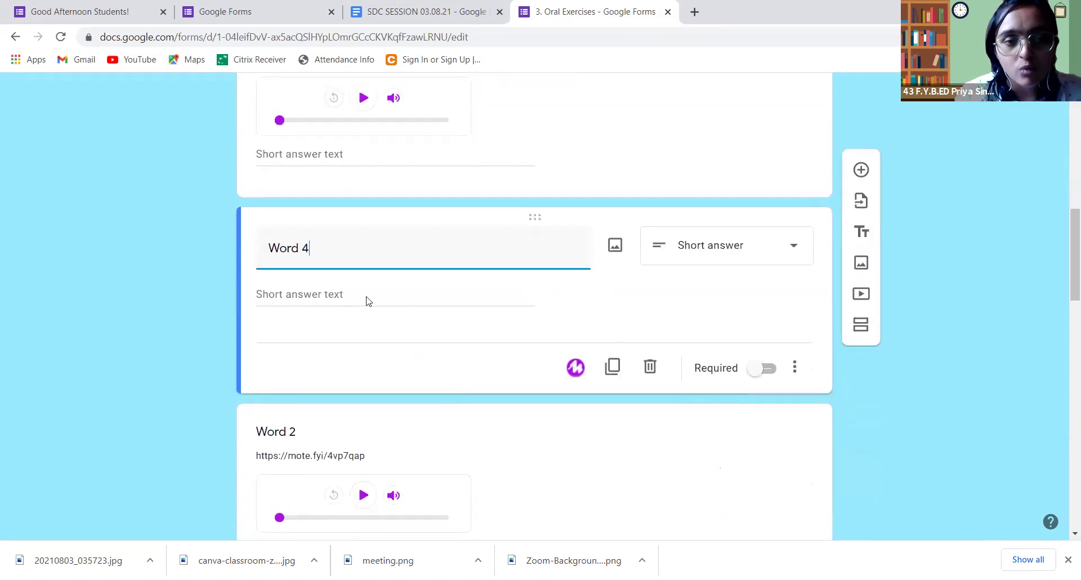
{"action": "left_click", "coordinate": [612, 287]}
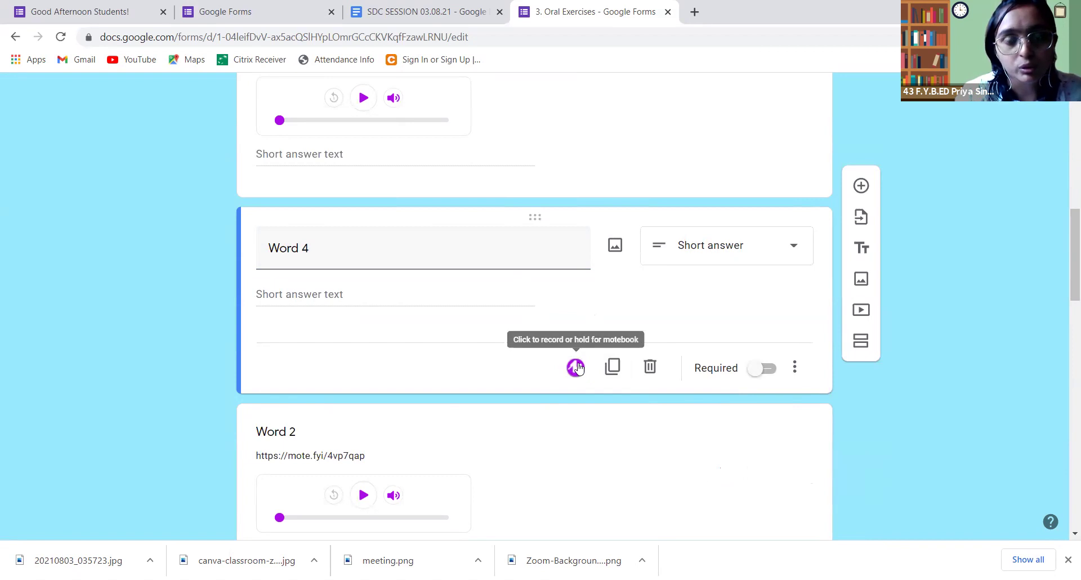
{"action": "left_click", "coordinate": [576, 367]}
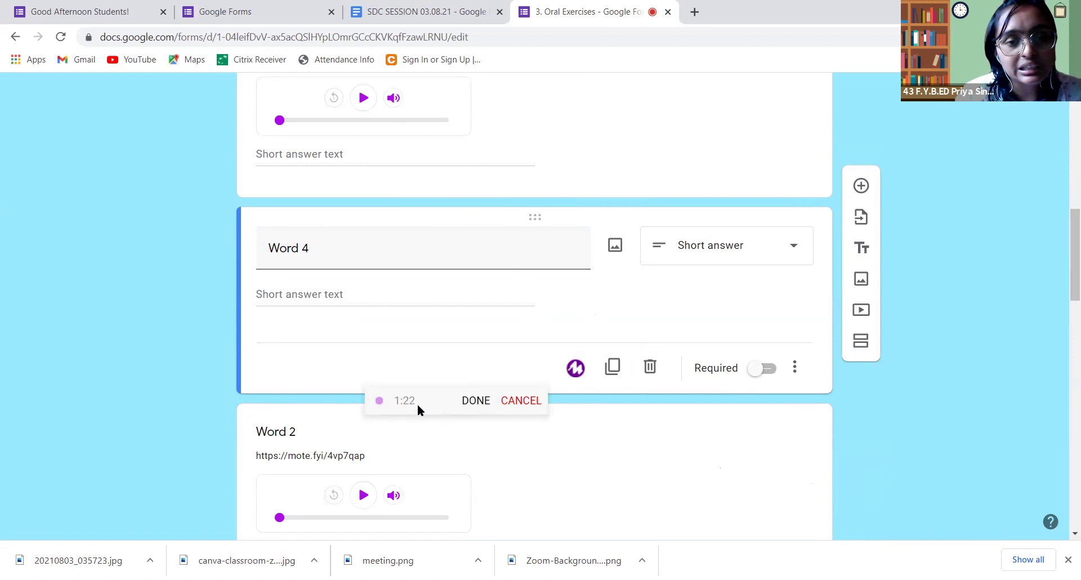
{"action": "left_click", "coordinate": [474, 401]}
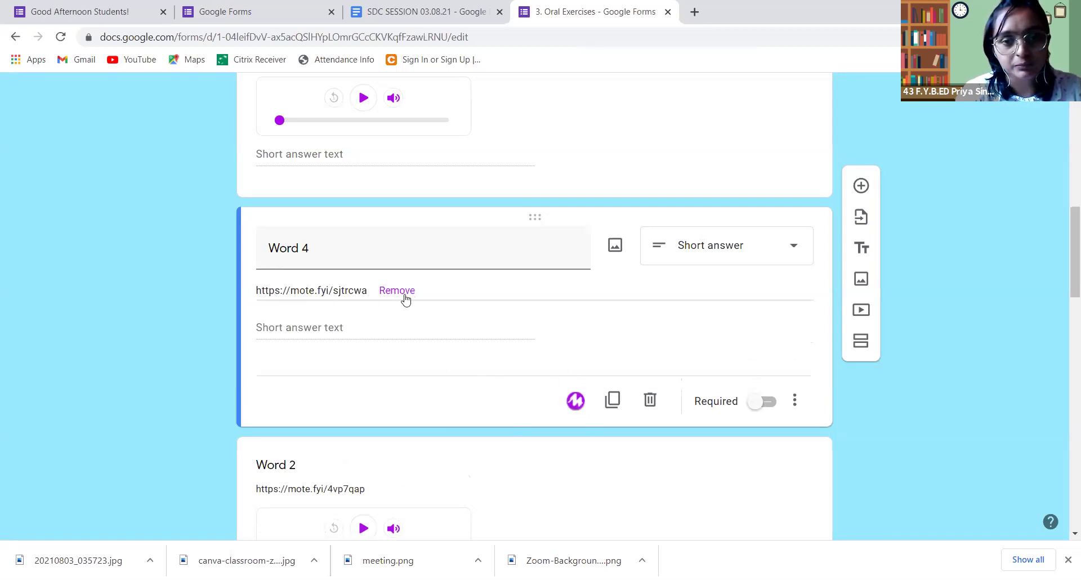
Step: Preview the form to check the Word 4 audio question and compare it with the same question in the editor
{"action": "scroll", "coordinate": [648, 78], "scroll_direction": "up", "scroll_amount": 20}
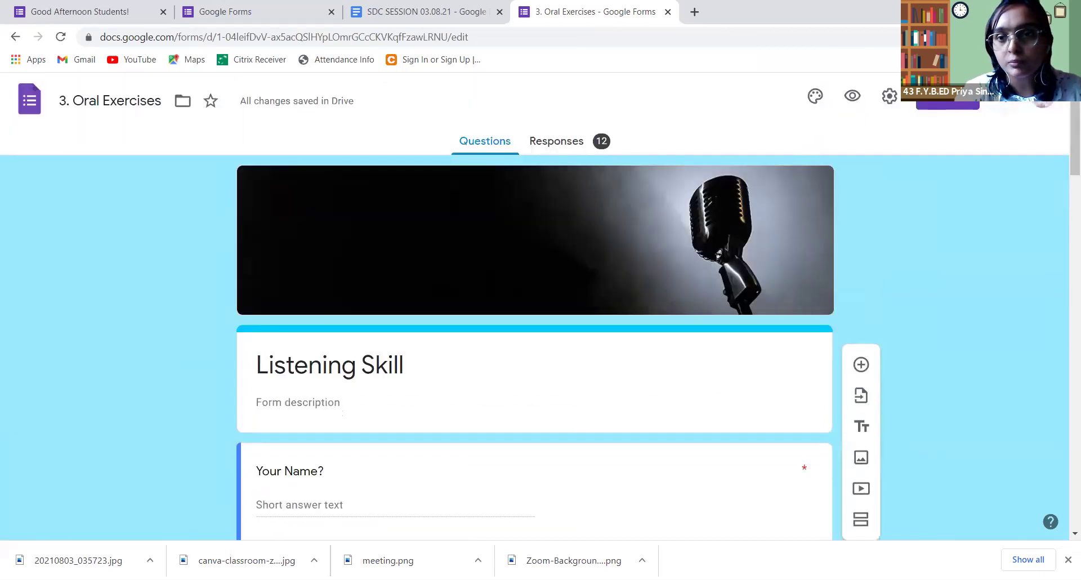
{"action": "left_click", "coordinate": [857, 94]}
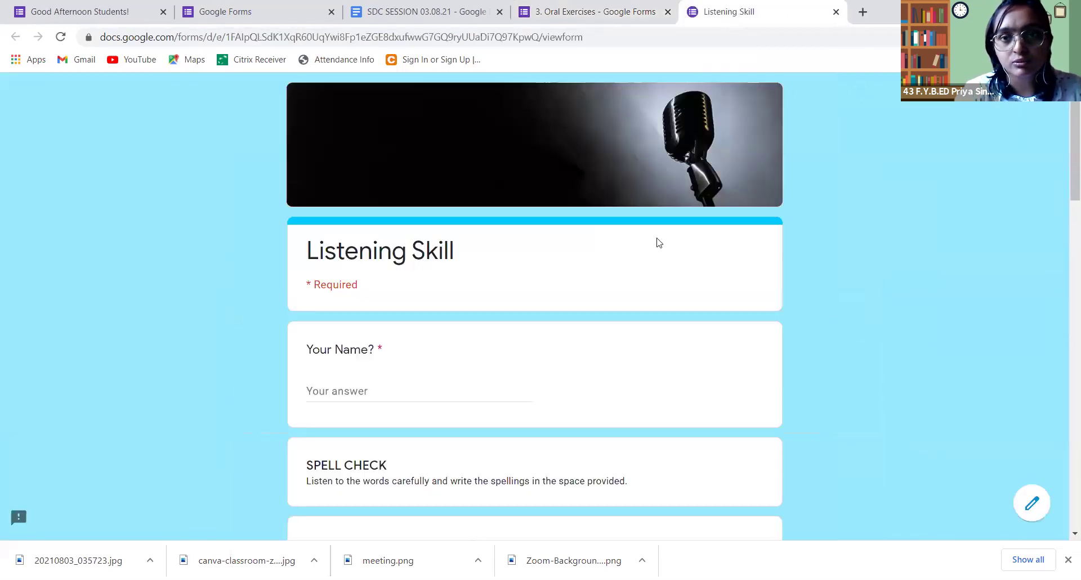
{"action": "scroll", "coordinate": [623, 302], "scroll_direction": "down", "scroll_amount": 6}
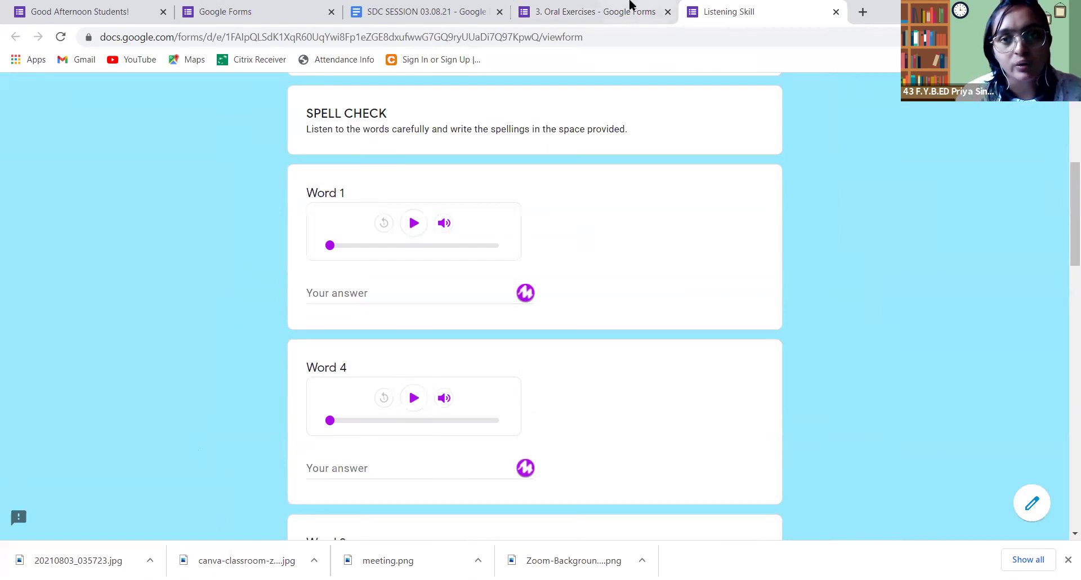
{"action": "left_click", "coordinate": [550, 11]}
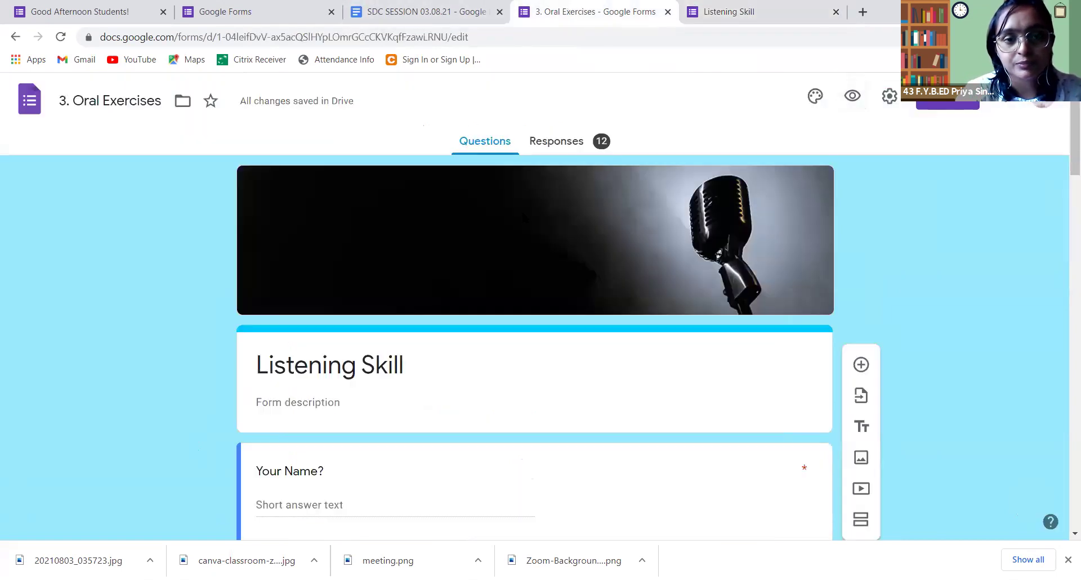
{"action": "scroll", "coordinate": [518, 215], "scroll_direction": "down", "scroll_amount": 6}
{"action": "scroll", "coordinate": [520, 215], "scroll_direction": "down", "scroll_amount": 4}
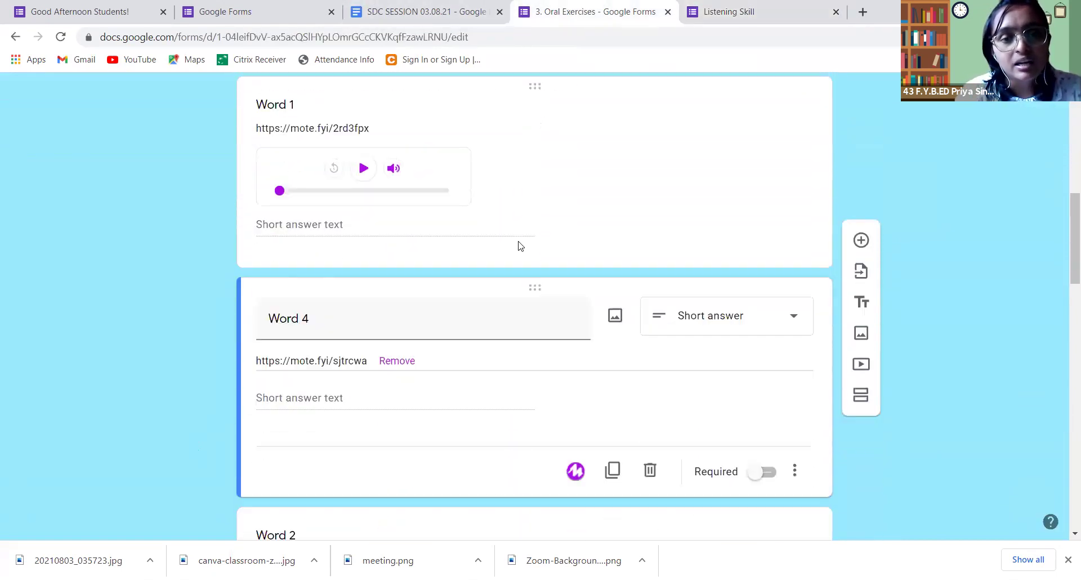
{"action": "scroll", "coordinate": [510, 285], "scroll_direction": "down", "scroll_amount": 3}
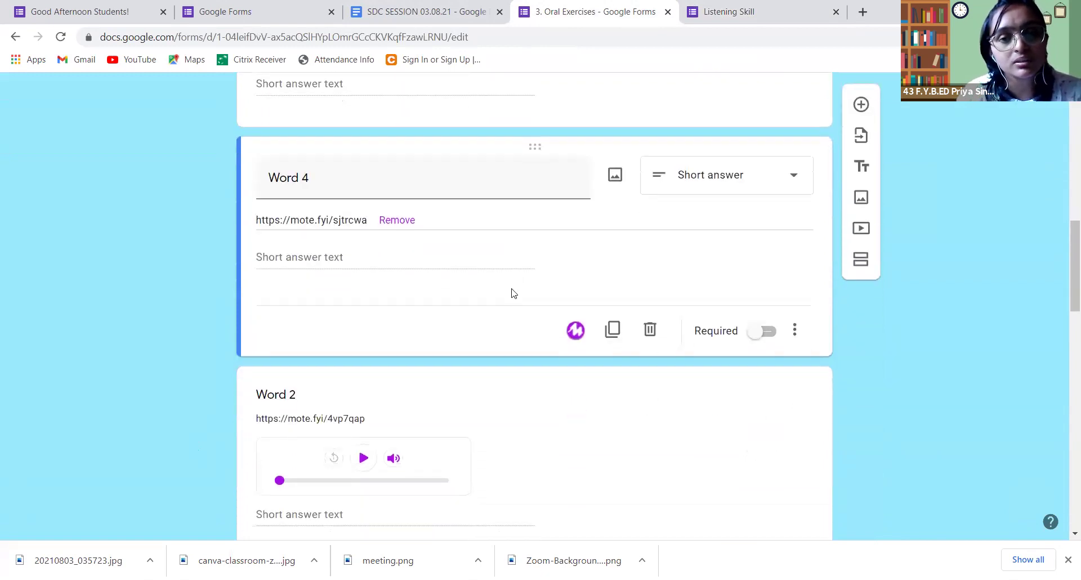
Step: Play the underlined phrase question's audio in the form preview and record a Mote voice answer for it
{"action": "left_click", "coordinate": [728, 12]}
{"action": "scroll", "coordinate": [666, 169], "scroll_direction": "down", "scroll_amount": 9}
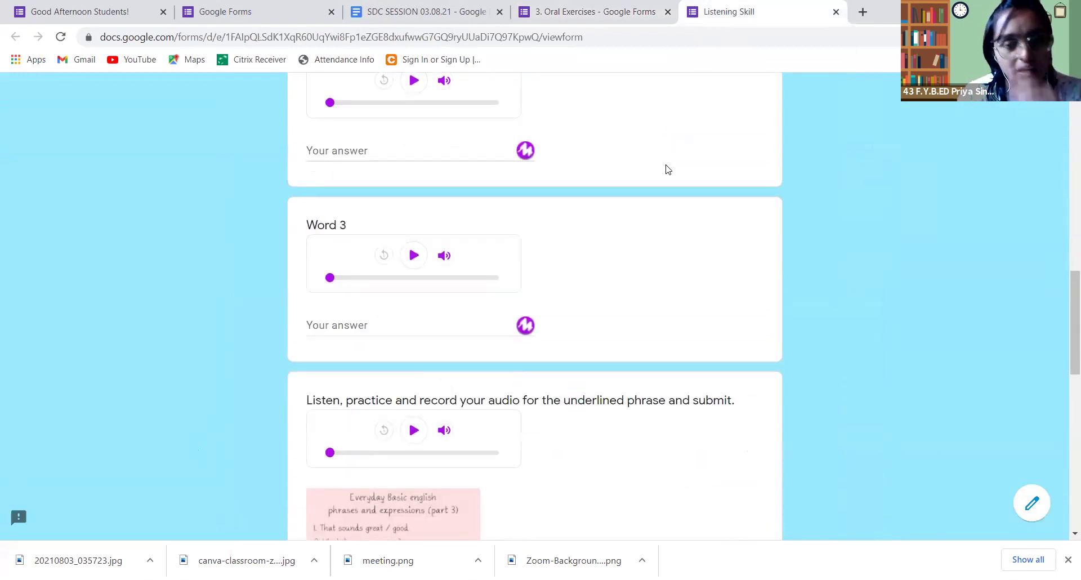
{"action": "scroll", "coordinate": [666, 170], "scroll_direction": "down", "scroll_amount": 4}
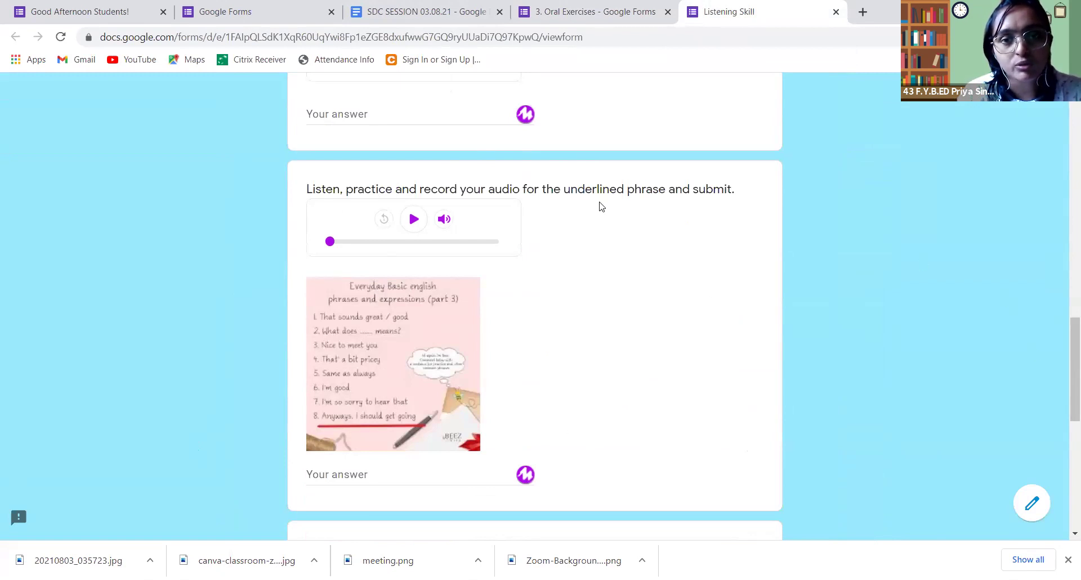
{"action": "left_click", "coordinate": [418, 224]}
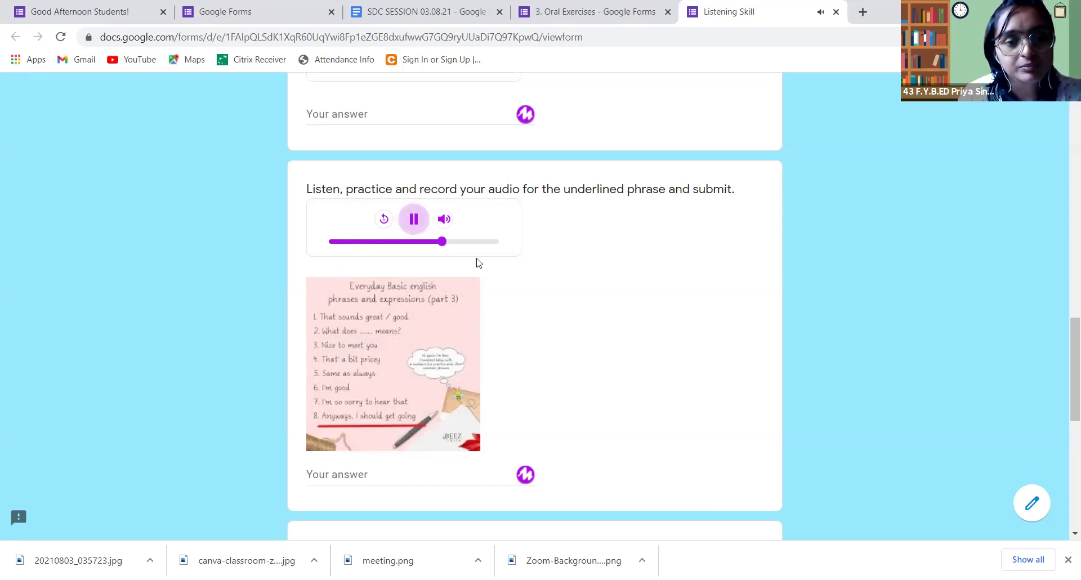
{"action": "left_click", "coordinate": [526, 476]}
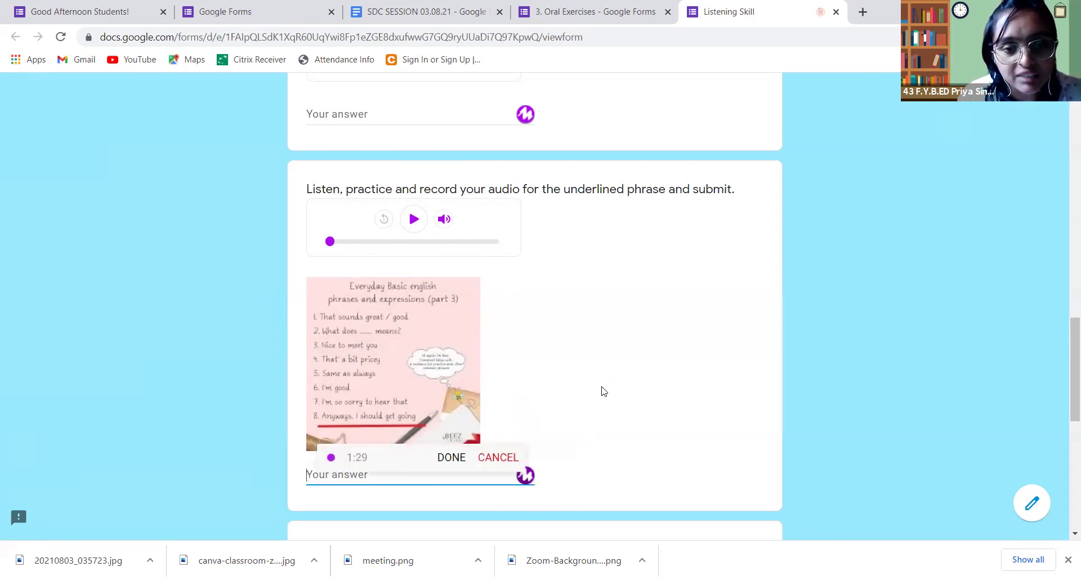
{"action": "left_click", "coordinate": [451, 458]}
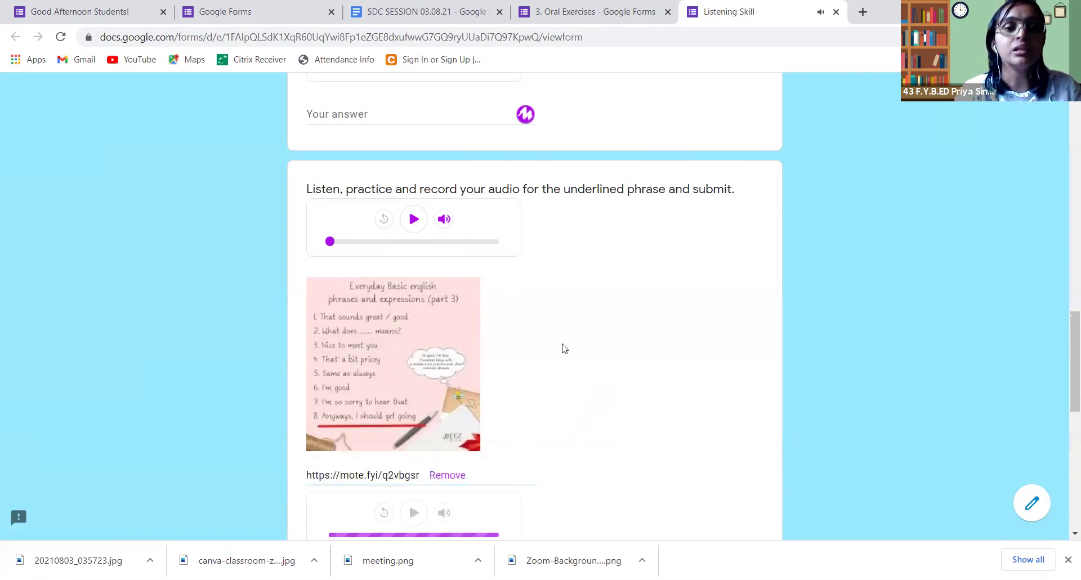
Step: Enter the respondent's name in the required name question of the Listening Skill form and submit the response
{"action": "scroll", "coordinate": [562, 346], "scroll_direction": "down", "scroll_amount": 2}
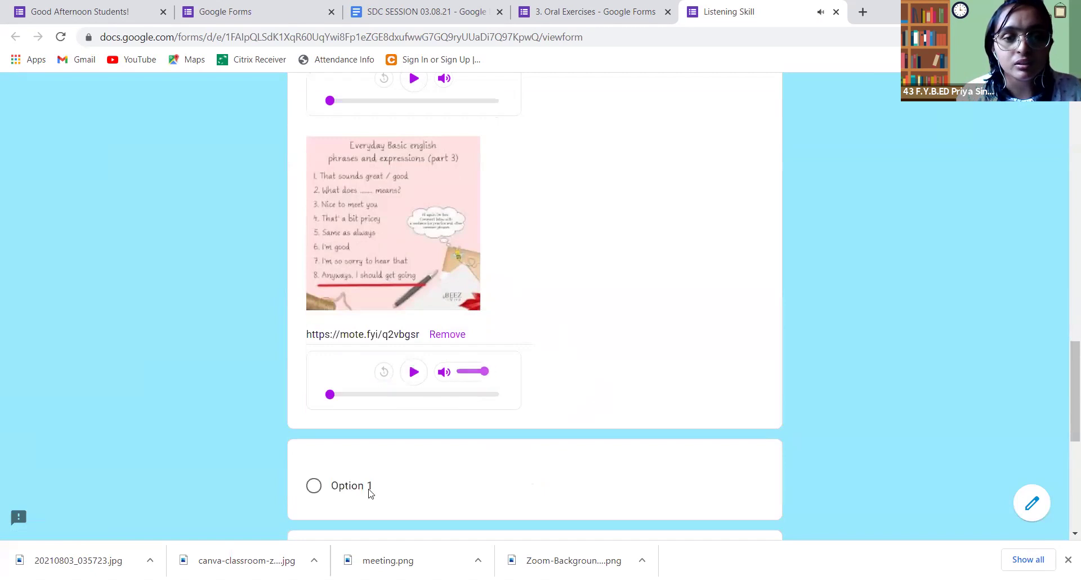
{"action": "scroll", "coordinate": [434, 437], "scroll_direction": "down", "scroll_amount": 6}
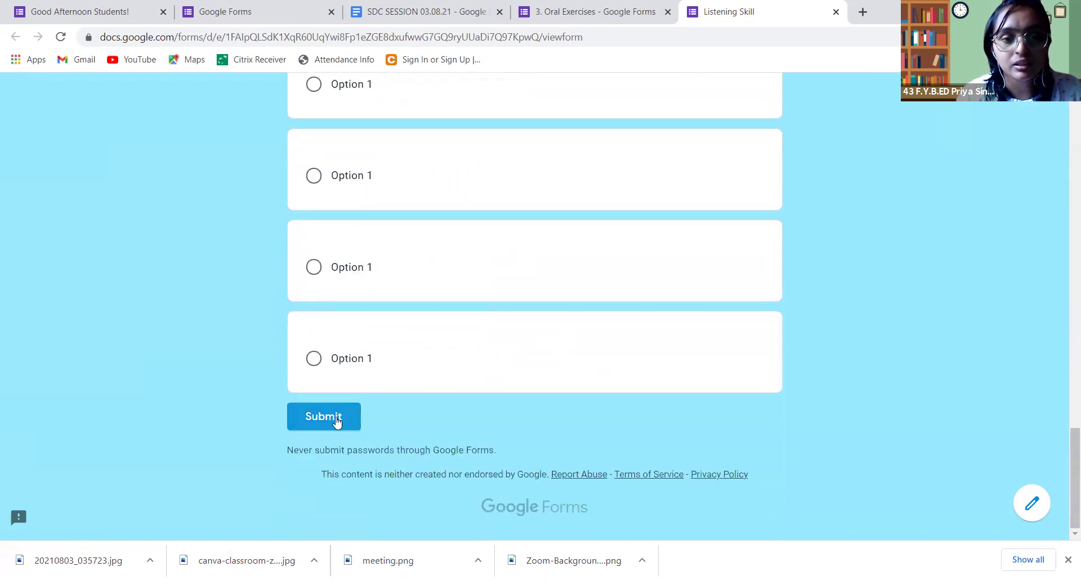
{"action": "left_click", "coordinate": [336, 416]}
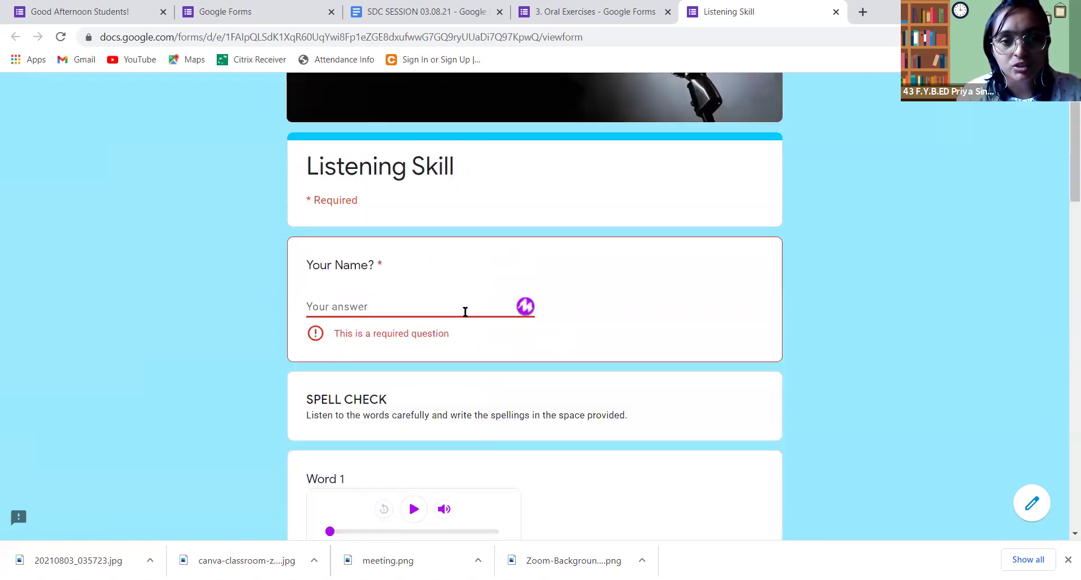
{"action": "type", "text": "P"}
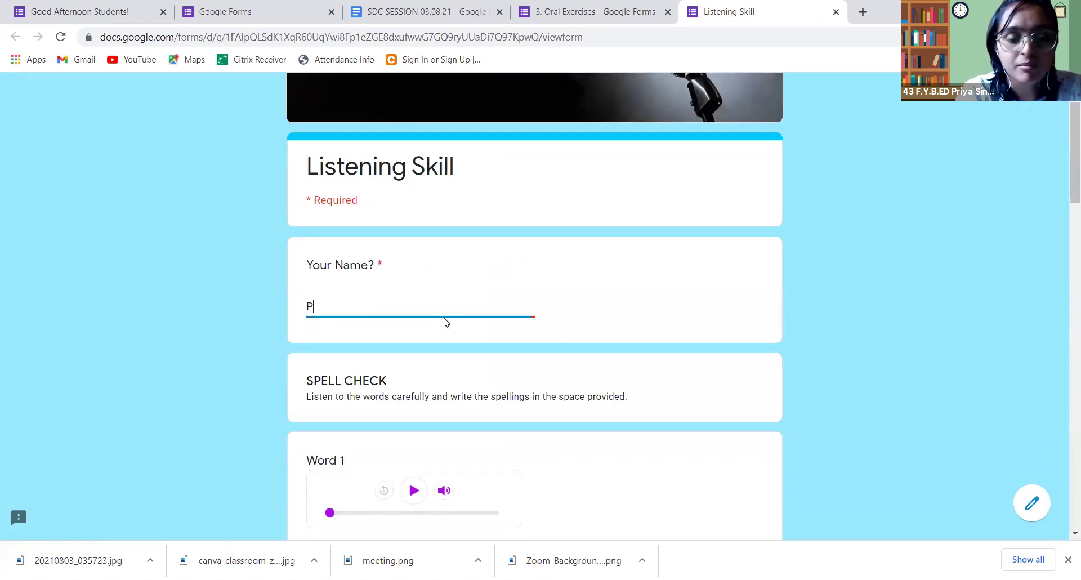
{"action": "type", "text": "riya"}
{"action": "scroll", "coordinate": [482, 343], "scroll_direction": "down", "scroll_amount": 6}
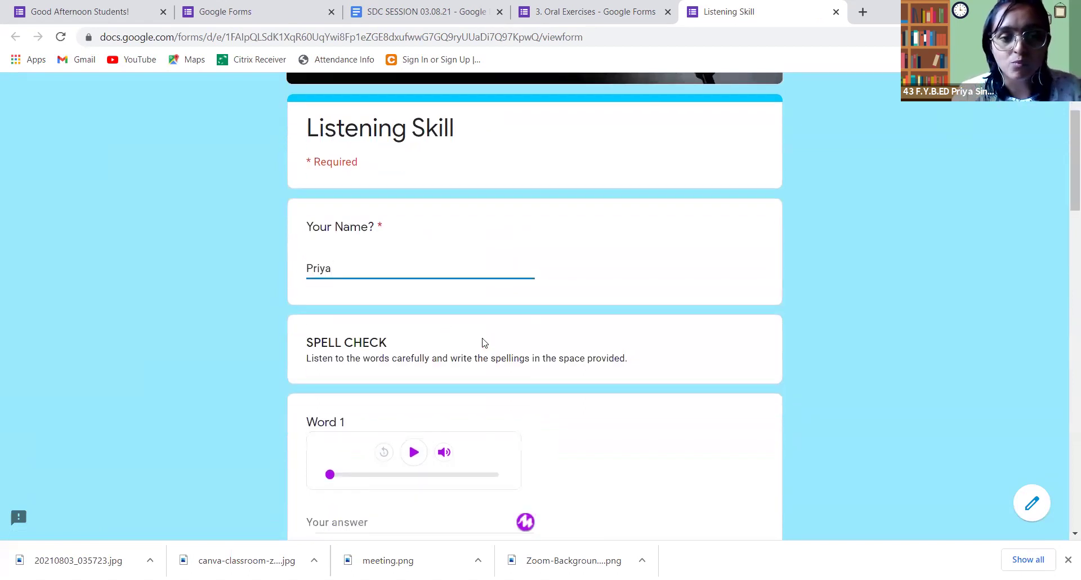
{"action": "scroll", "coordinate": [491, 348], "scroll_direction": "down", "scroll_amount": 10}
{"action": "left_click", "coordinate": [356, 419]}
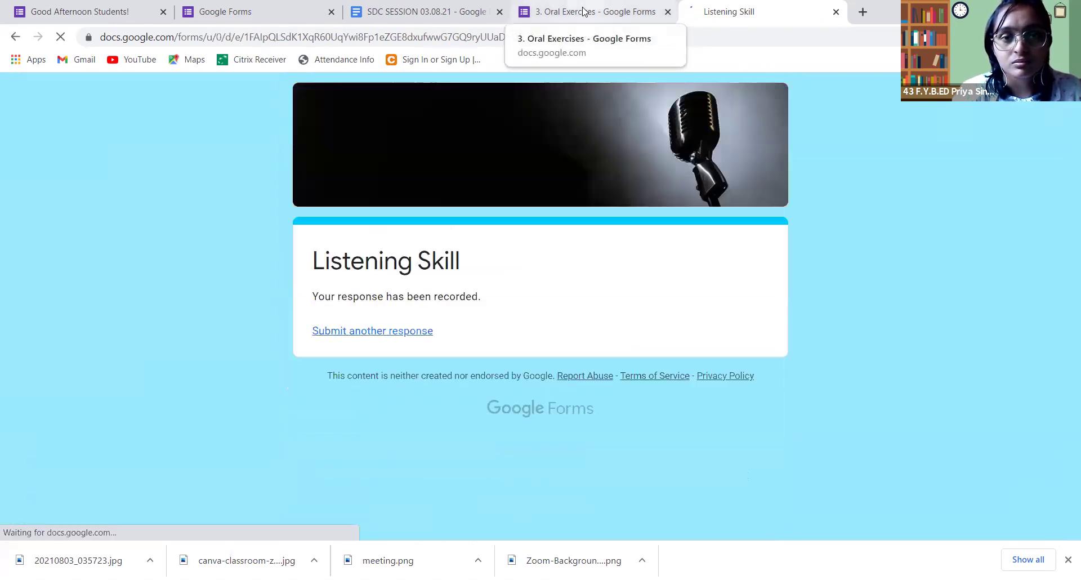
Step: Open the responses of the Oral Exercises form and examine the summary of answers to every question
{"action": "left_click", "coordinate": [552, 14]}
{"action": "scroll", "coordinate": [976, 159], "scroll_direction": "up", "scroll_amount": 10}
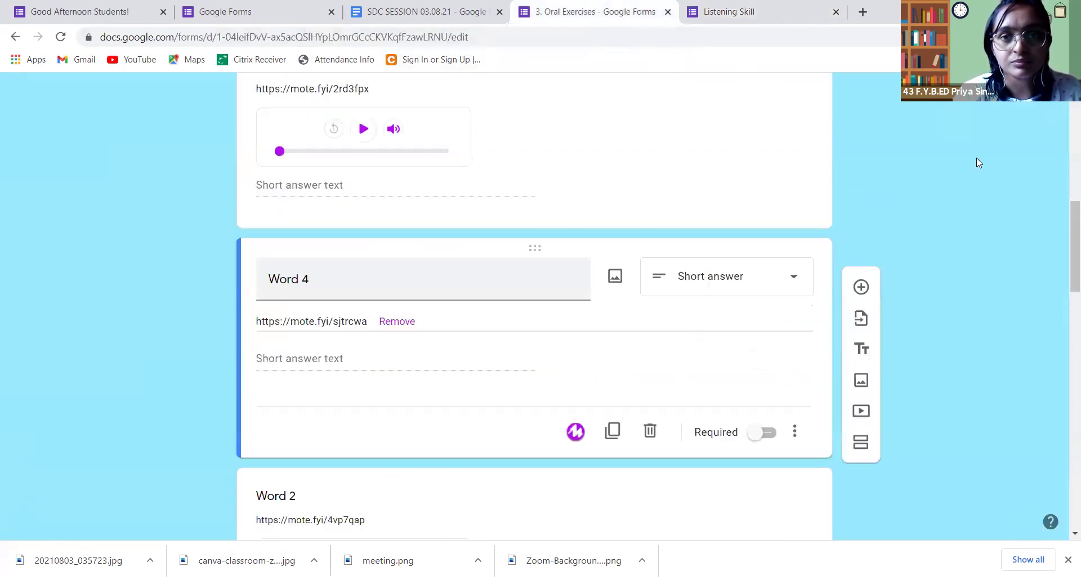
{"action": "left_click", "coordinate": [576, 140]}
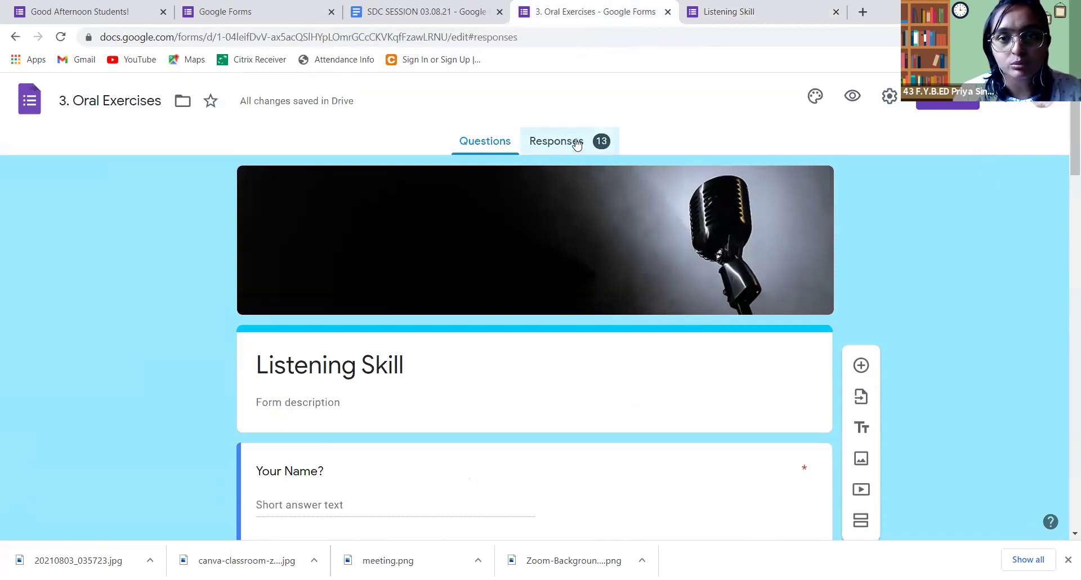
{"action": "scroll", "coordinate": [567, 184], "scroll_direction": "down", "scroll_amount": 15}
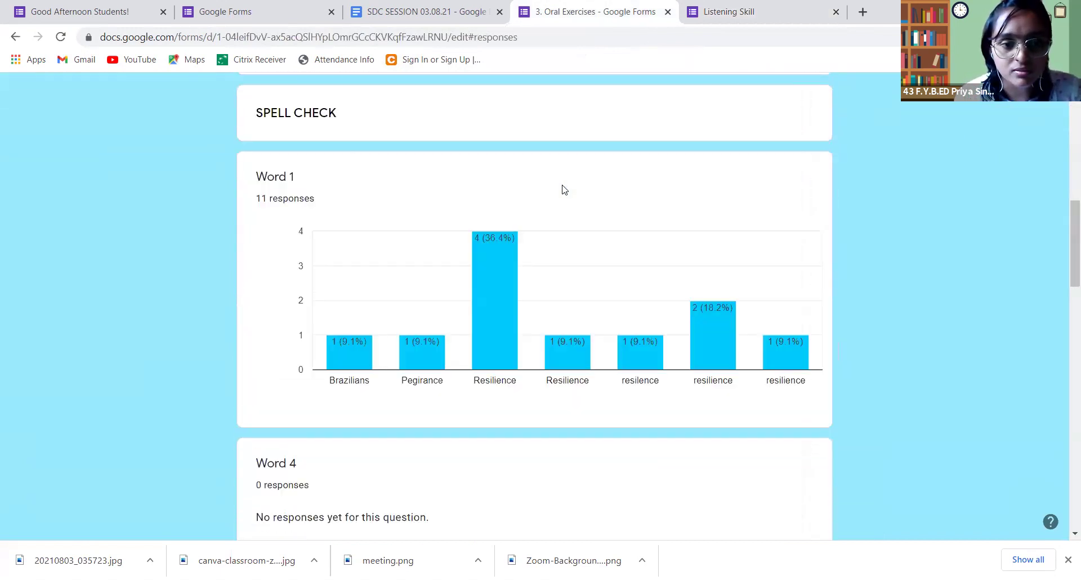
{"action": "scroll", "coordinate": [563, 189], "scroll_direction": "down", "scroll_amount": 20}
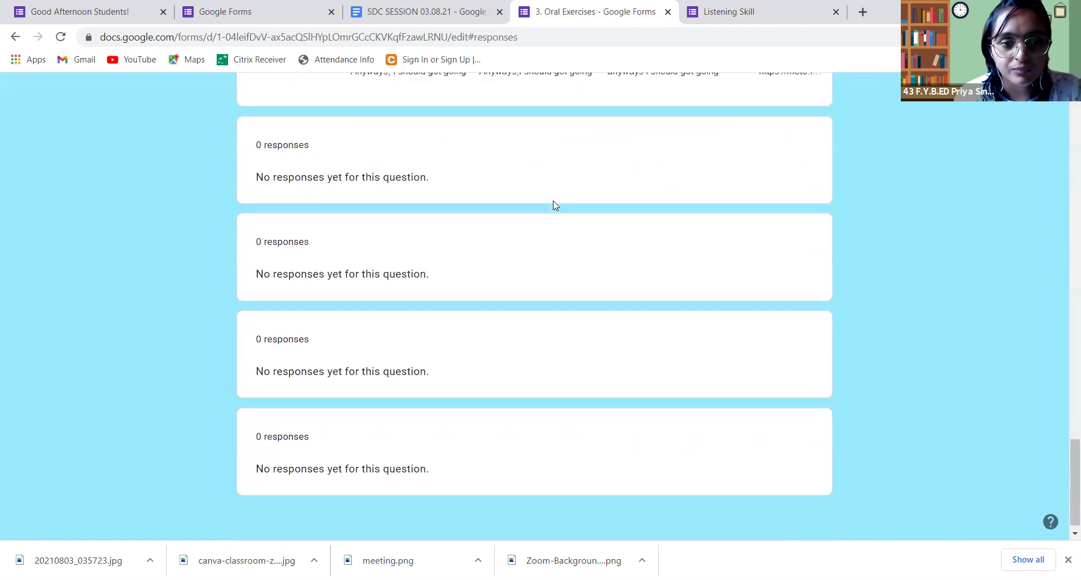
{"action": "scroll", "coordinate": [535, 313], "scroll_direction": "up", "scroll_amount": 2}
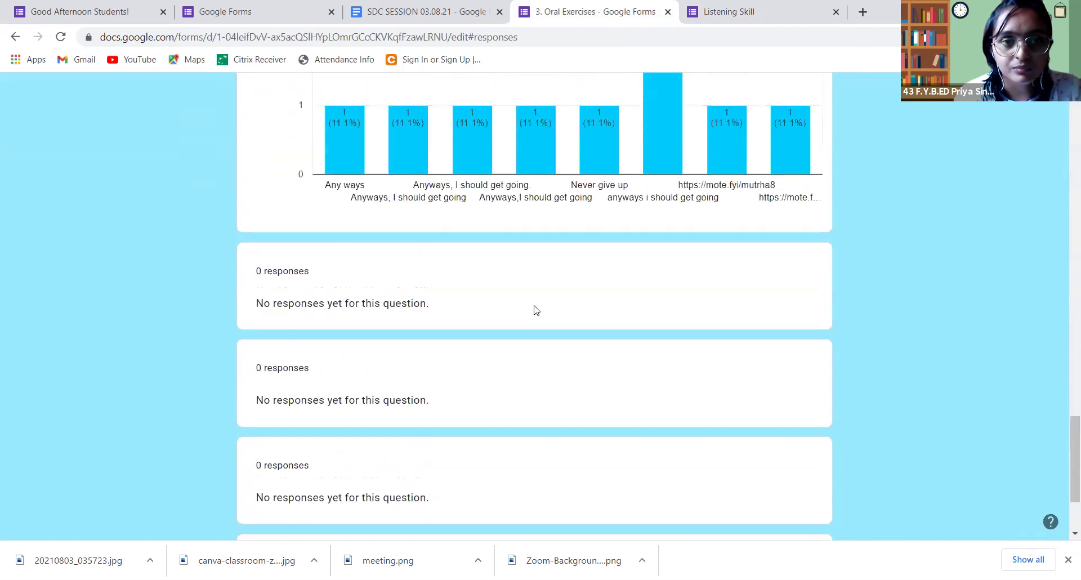
{"action": "scroll", "coordinate": [536, 306], "scroll_direction": "down", "scroll_amount": 2}
{"action": "scroll", "coordinate": [527, 299], "scroll_direction": "up", "scroll_amount": 20}
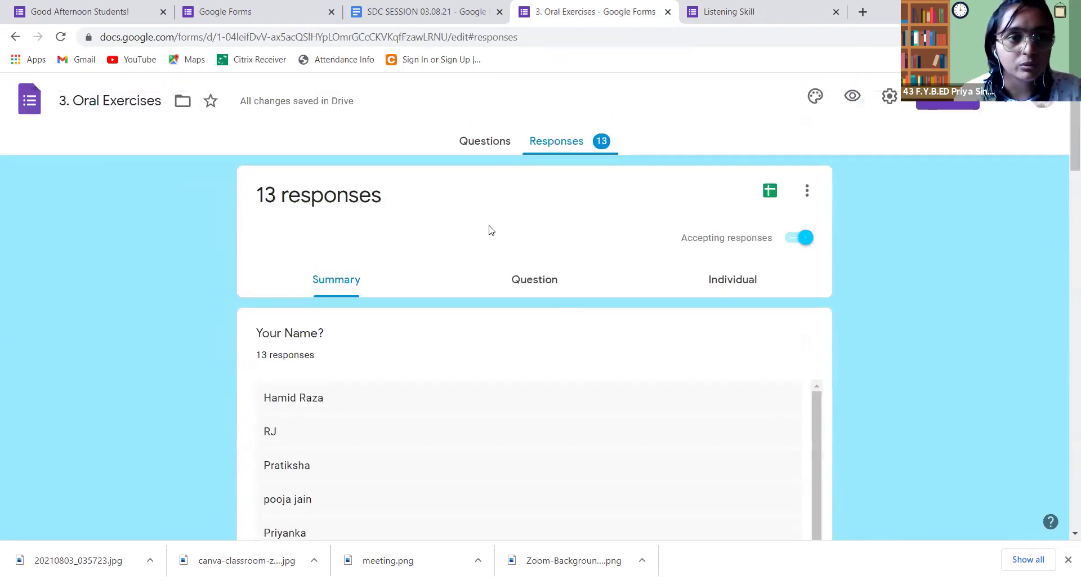
Step: Reload the Oral Exercises form and check the response summary for the newly submitted voice answer
{"action": "left_click", "coordinate": [60, 36]}
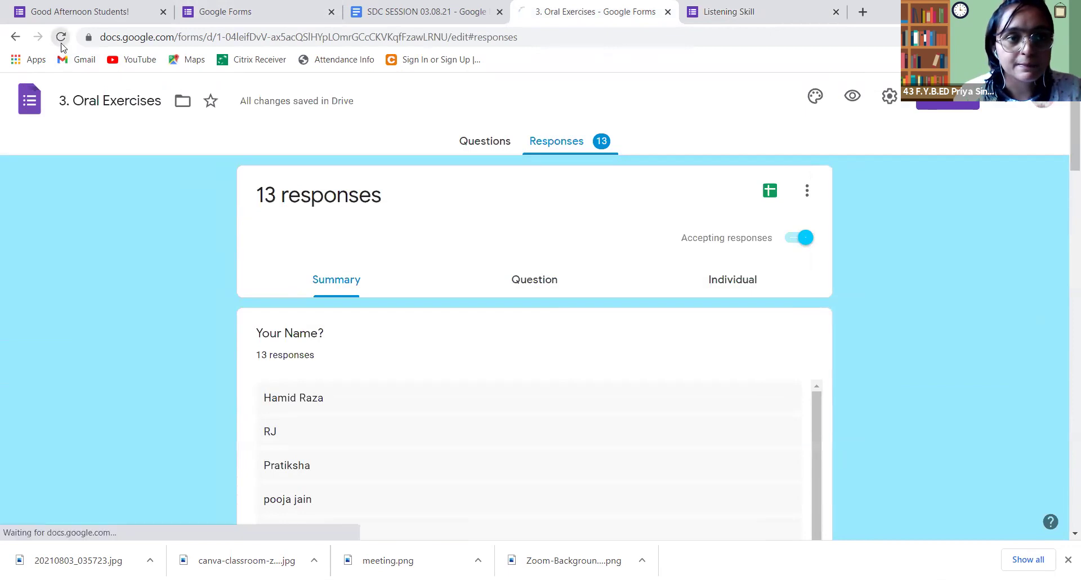
{"action": "scroll", "coordinate": [277, 340], "scroll_direction": "down", "scroll_amount": 10}
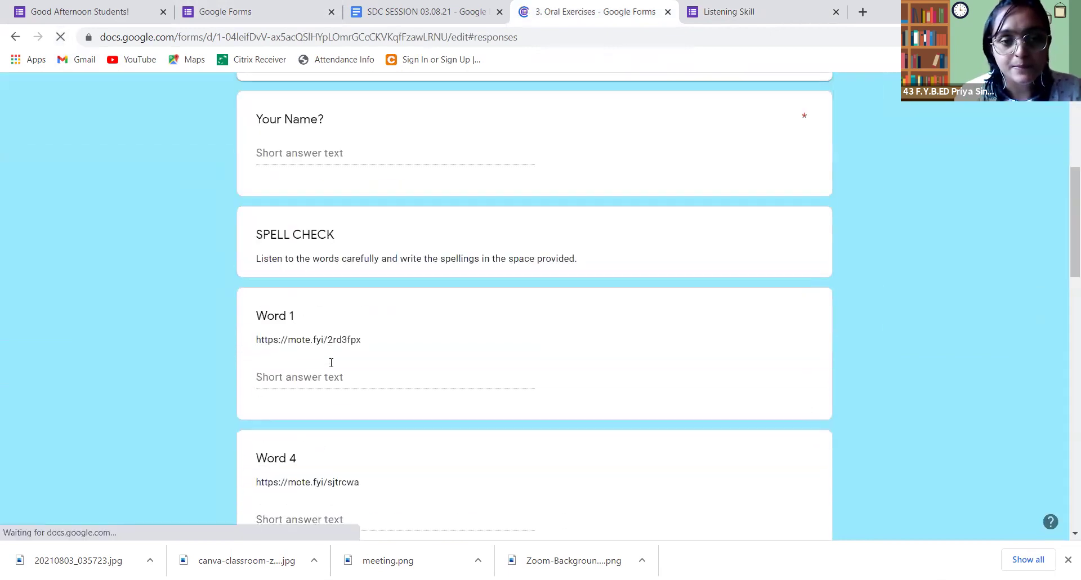
{"action": "scroll", "coordinate": [330, 367], "scroll_direction": "down", "scroll_amount": 5}
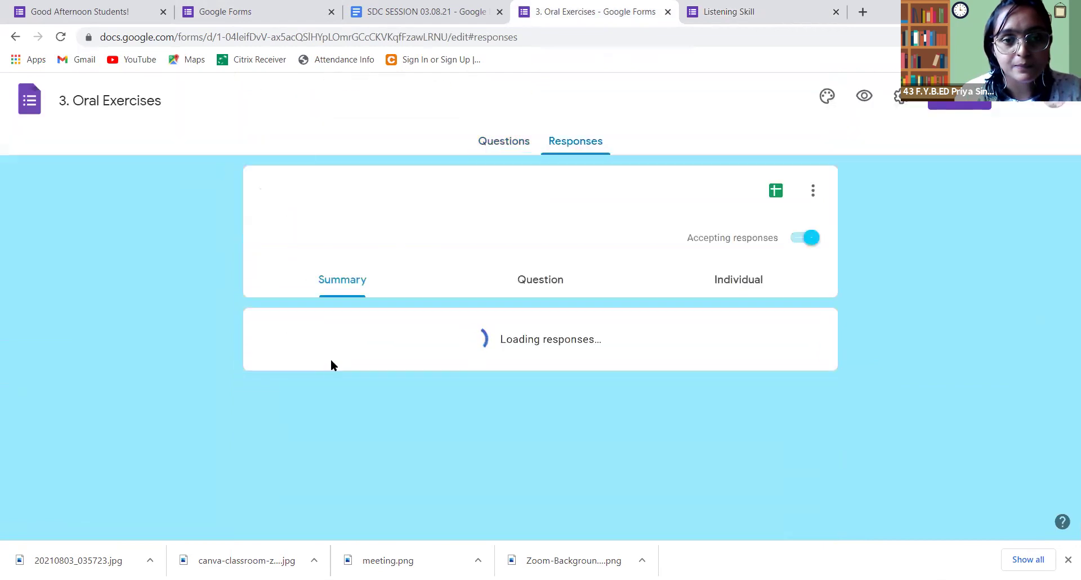
{"action": "left_click", "coordinate": [542, 280]}
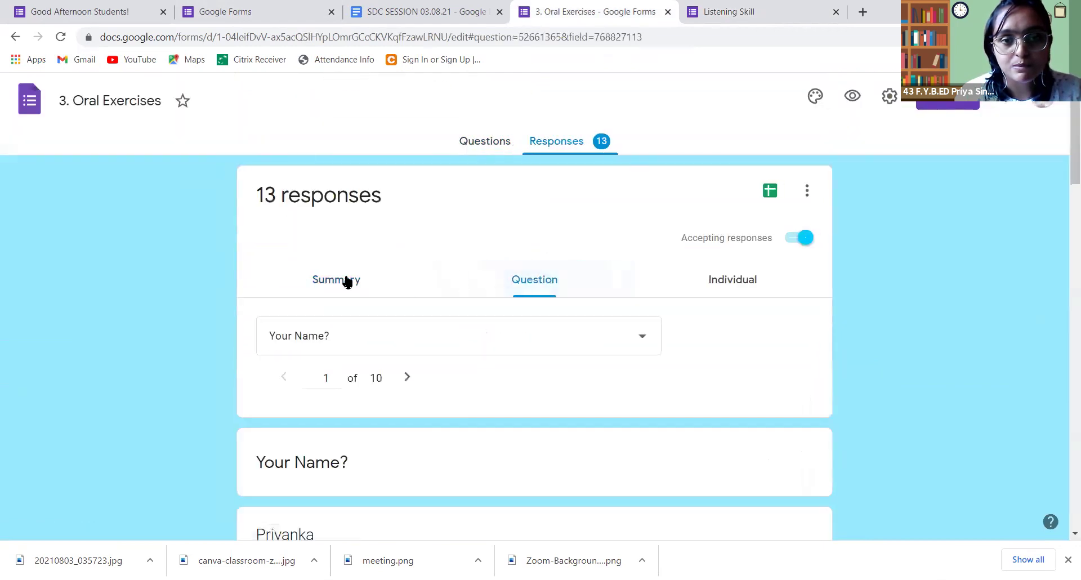
{"action": "left_click", "coordinate": [346, 280]}
{"action": "scroll", "coordinate": [350, 283], "scroll_direction": "down", "scroll_amount": 10}
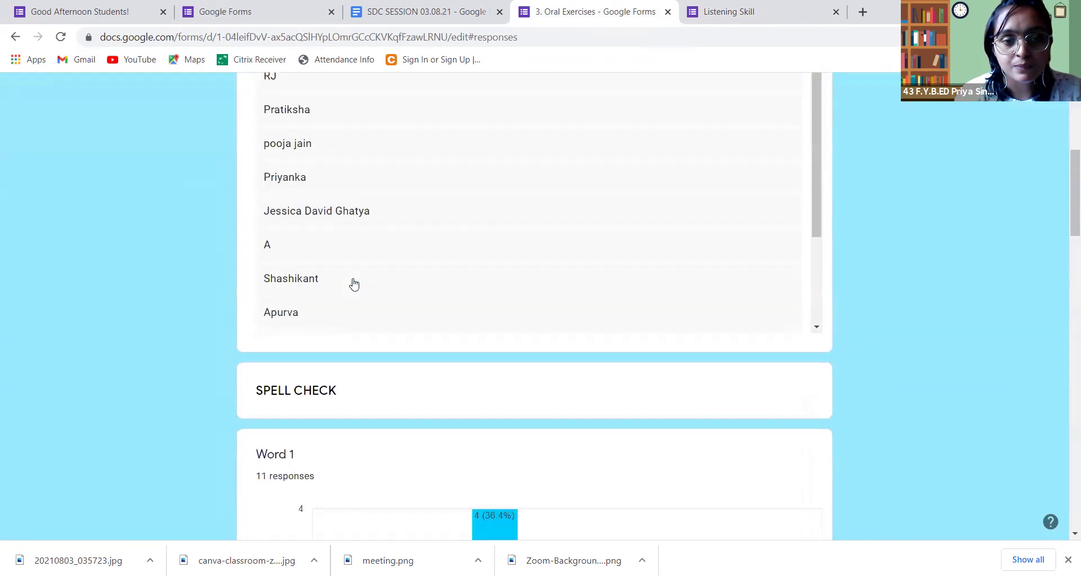
{"action": "scroll", "coordinate": [354, 284], "scroll_direction": "down", "scroll_amount": 15}
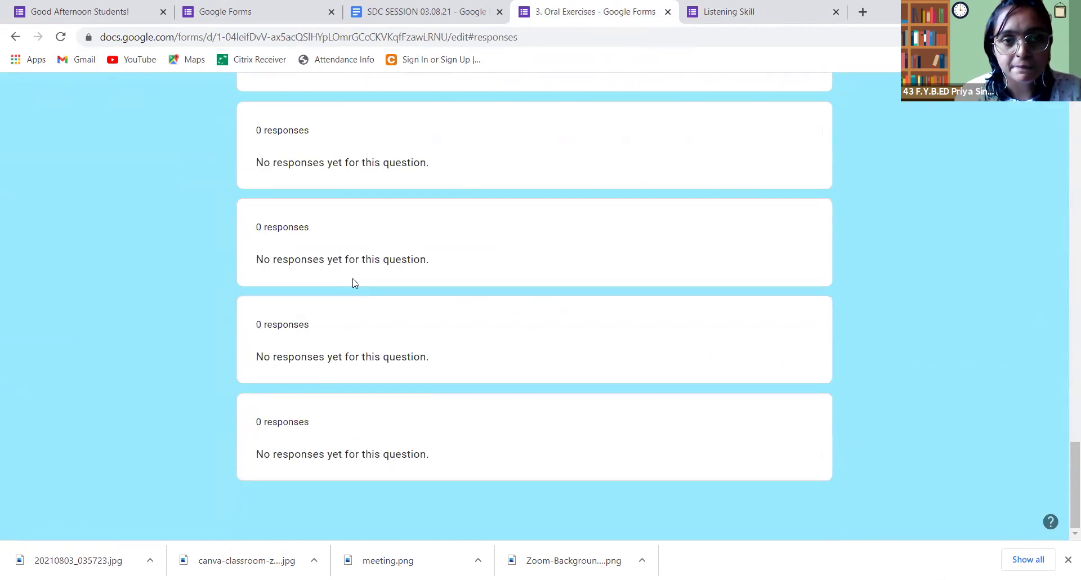
{"action": "scroll", "coordinate": [353, 282], "scroll_direction": "up", "scroll_amount": 1}
{"action": "scroll", "coordinate": [360, 279], "scroll_direction": "up", "scroll_amount": 1}
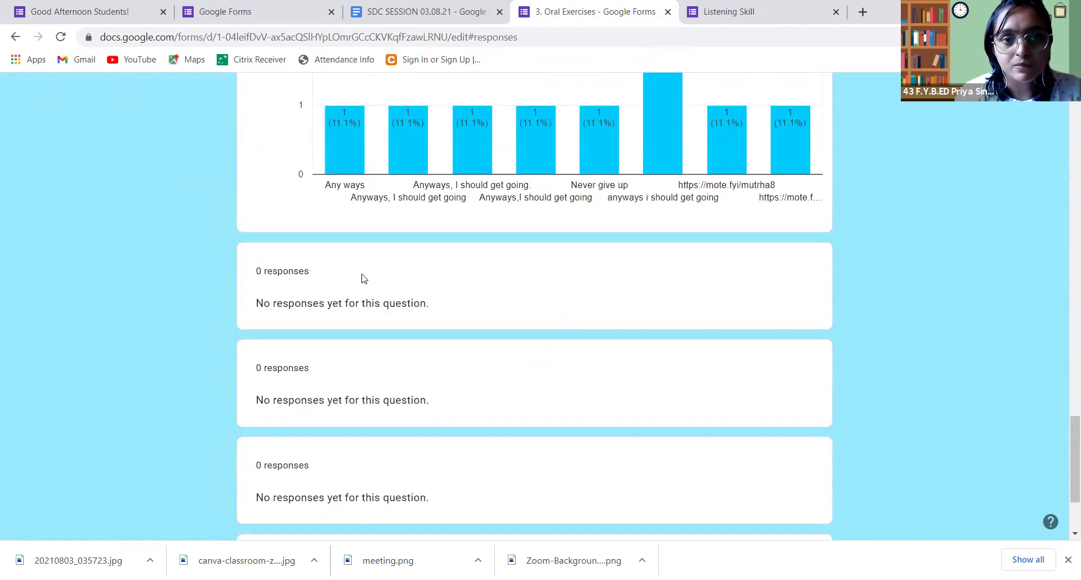
{"action": "scroll", "coordinate": [586, 234], "scroll_direction": "down", "scroll_amount": 2}
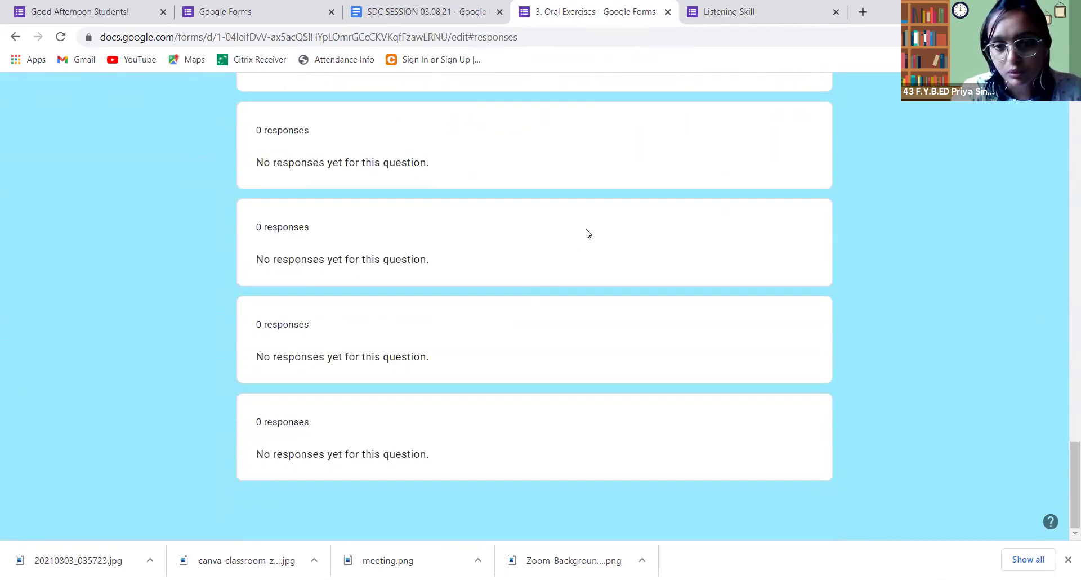
{"action": "scroll", "coordinate": [599, 220], "scroll_direction": "up", "scroll_amount": 6}
Step: Close the submitted Listening Skill form and review the response charts for the word and underlined phrase questions
{"action": "left_click", "coordinate": [726, 13]}
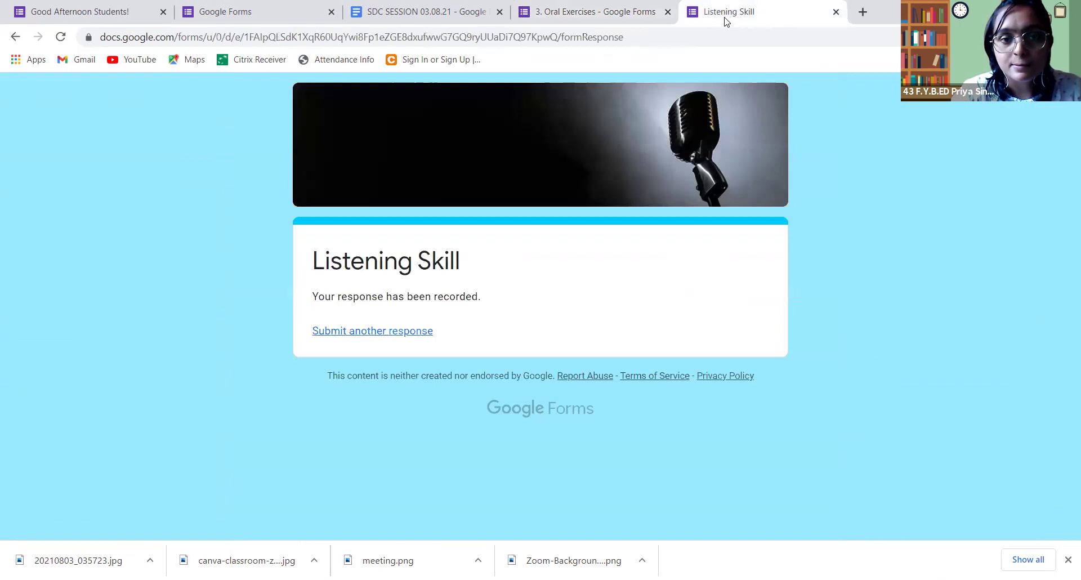
{"action": "left_click", "coordinate": [834, 13]}
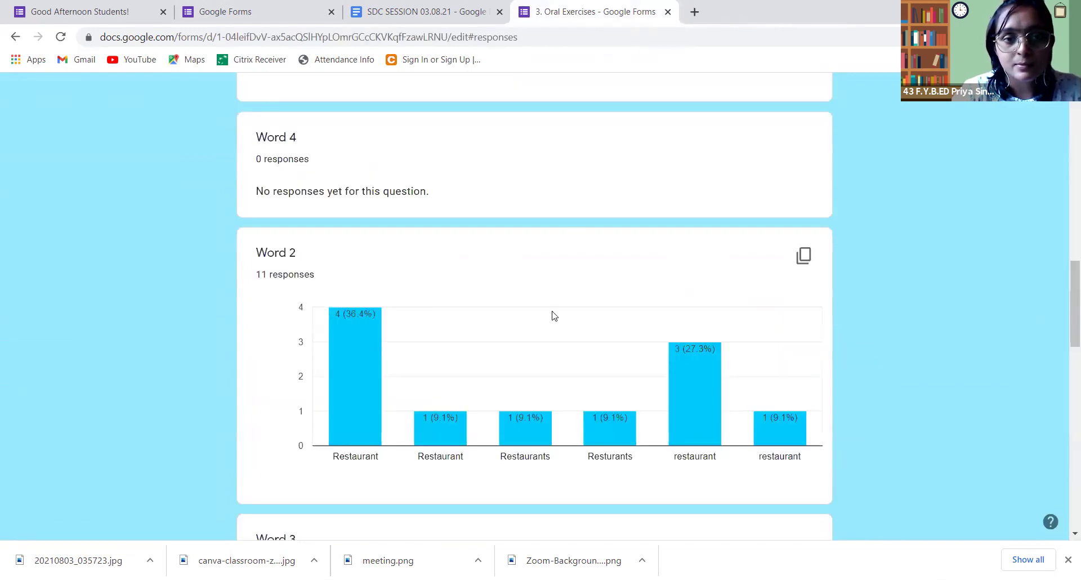
{"action": "scroll", "coordinate": [553, 314], "scroll_direction": "down", "scroll_amount": 18}
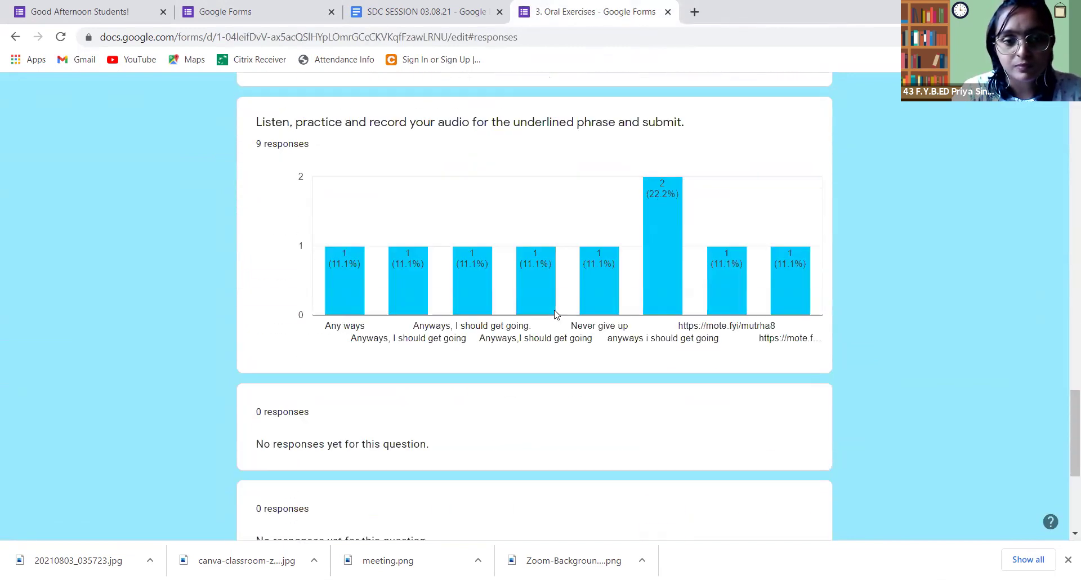
{"action": "scroll", "coordinate": [562, 355], "scroll_direction": "up", "scroll_amount": 15}
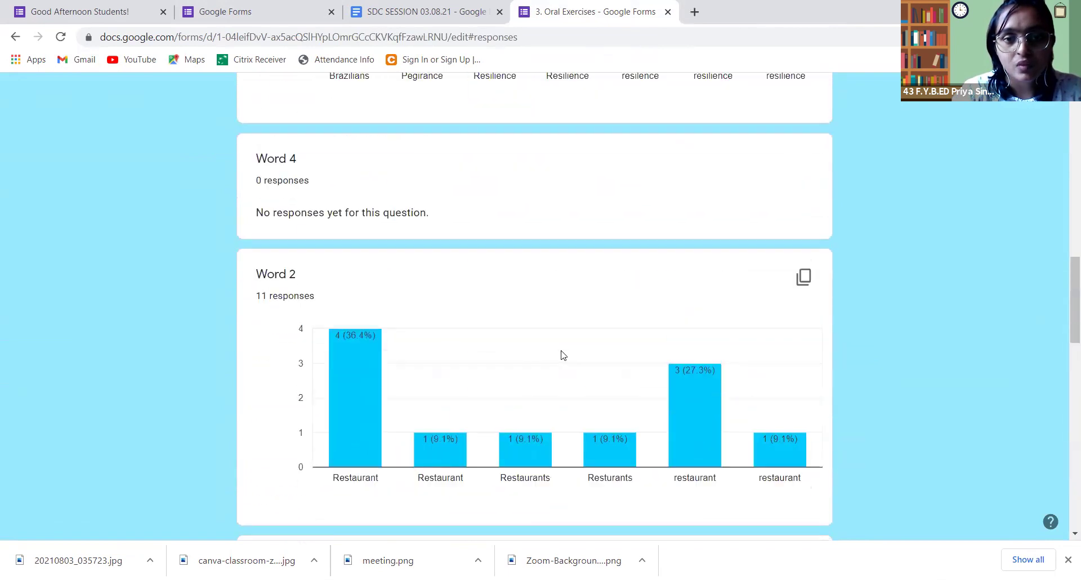
{"action": "scroll", "coordinate": [562, 352], "scroll_direction": "up", "scroll_amount": 8}
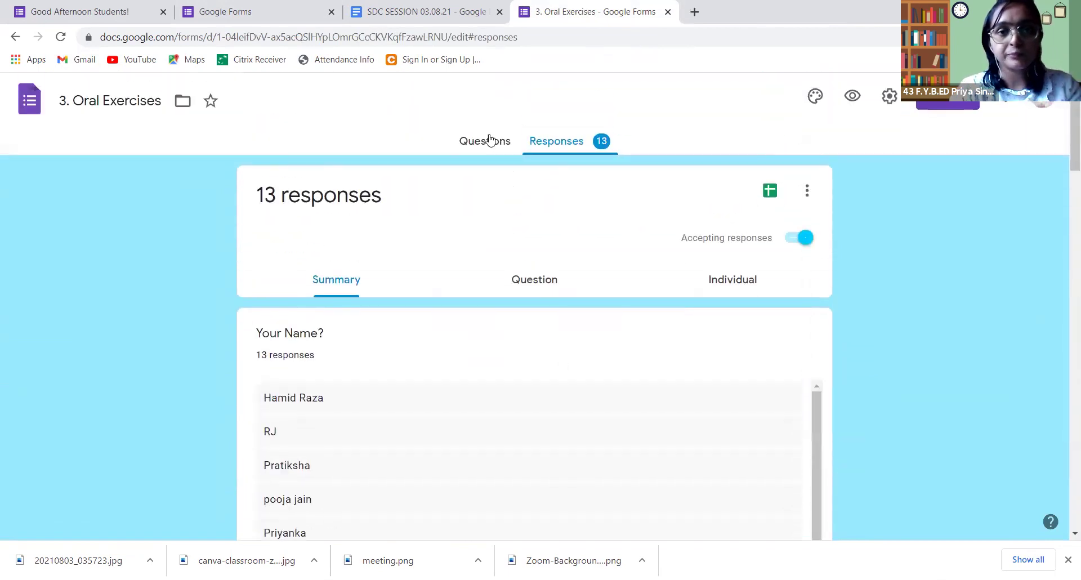
Step: Return to the questions of the Oral Exercises form and look through them from start to end
{"action": "left_click", "coordinate": [487, 140]}
{"action": "scroll", "coordinate": [472, 202], "scroll_direction": "down", "scroll_amount": 20}
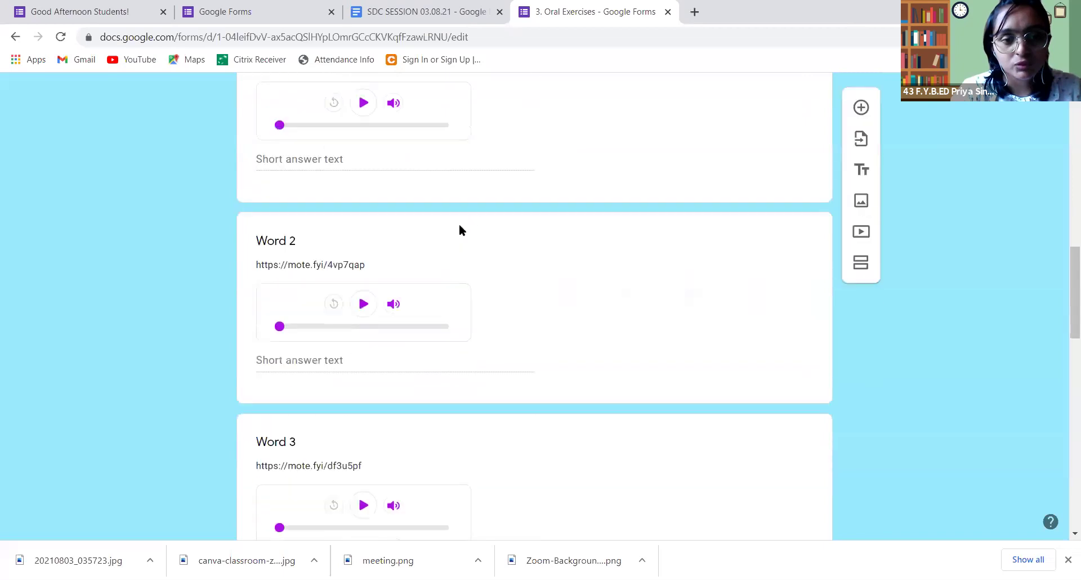
{"action": "scroll", "coordinate": [458, 230], "scroll_direction": "down", "scroll_amount": 5}
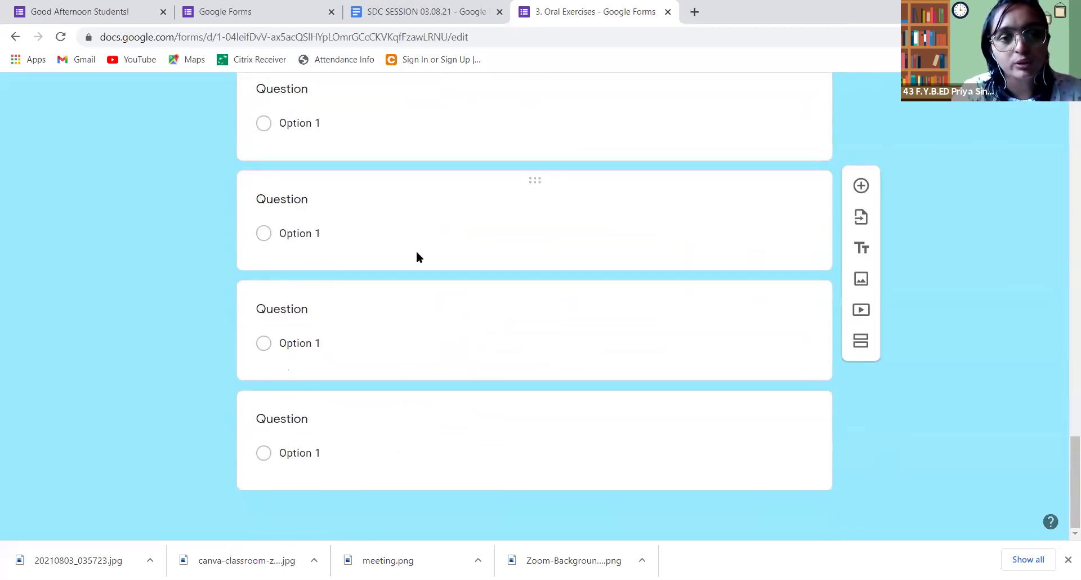
{"action": "scroll", "coordinate": [417, 249], "scroll_direction": "up", "scroll_amount": 10}
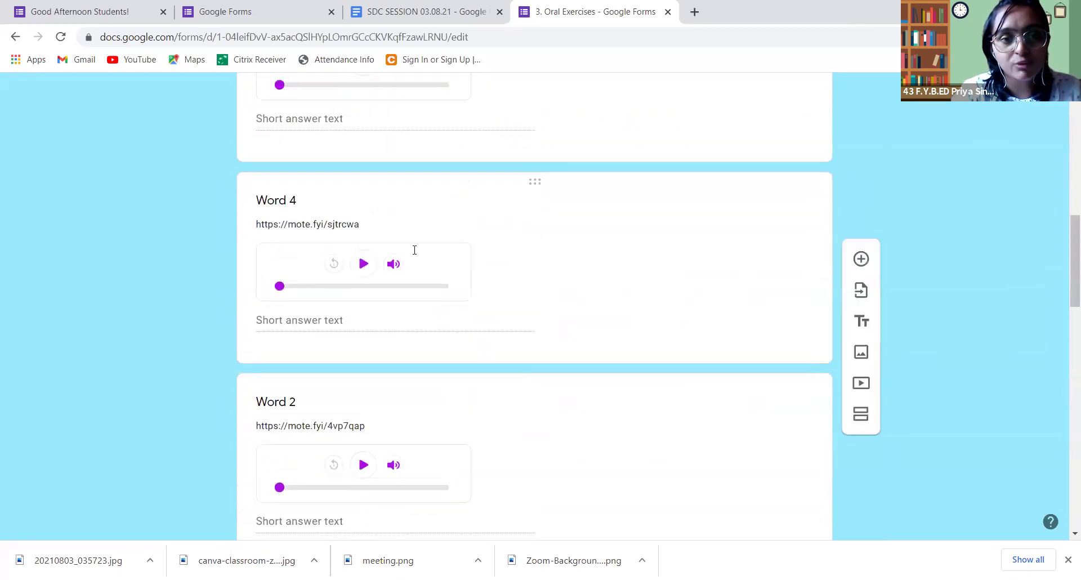
{"action": "scroll", "coordinate": [414, 250], "scroll_direction": "up", "scroll_amount": 10}
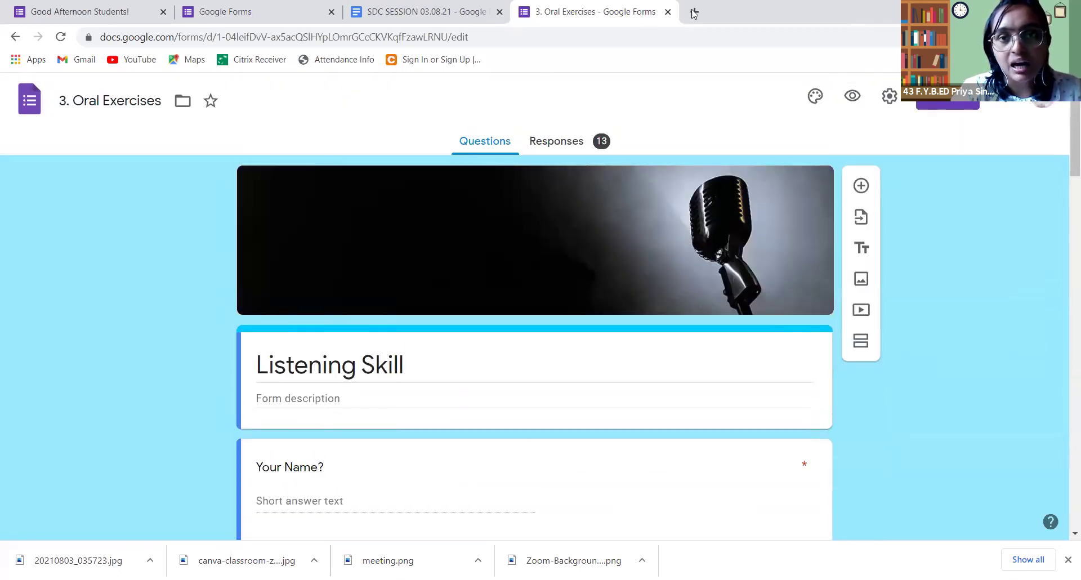
Step: Open a blank browser page, close the Oral Exercises form and switch to the Google Forms home page
{"action": "left_click", "coordinate": [694, 13]}
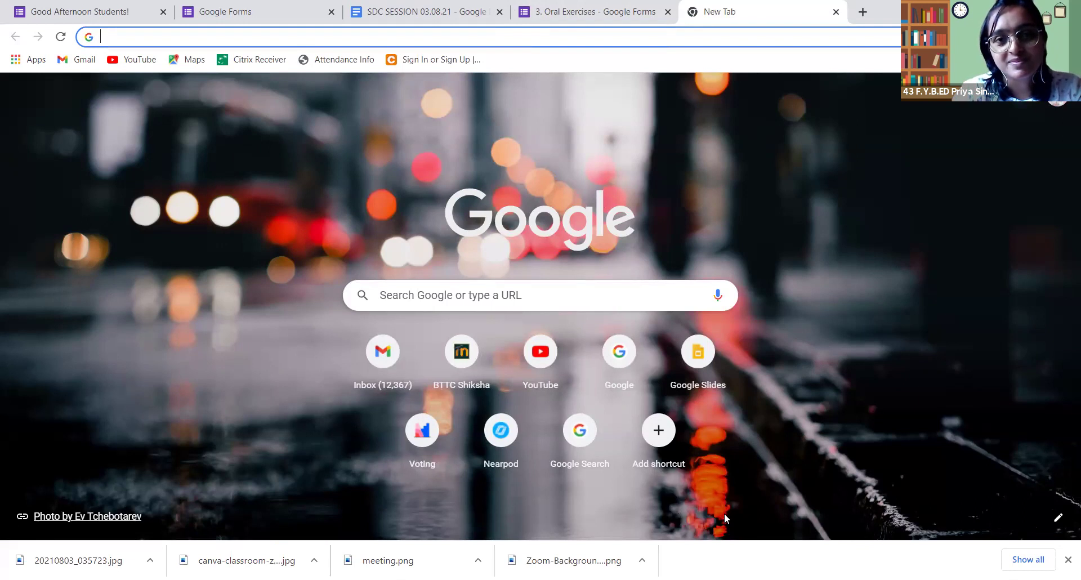
{"action": "left_click", "coordinate": [599, 15]}
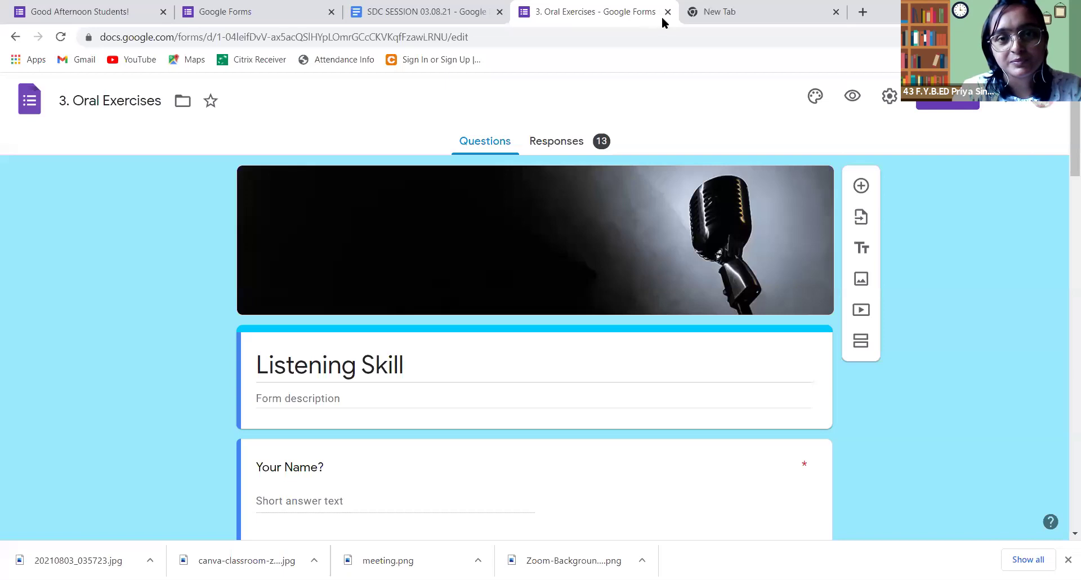
{"action": "left_click", "coordinate": [667, 11]}
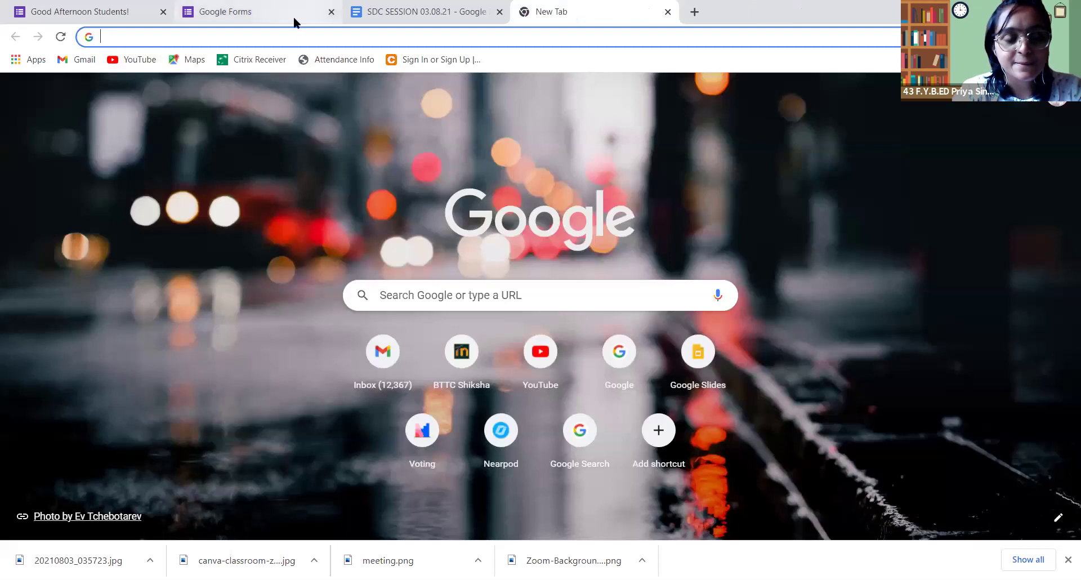
{"action": "right_click", "coordinate": [298, 45]}
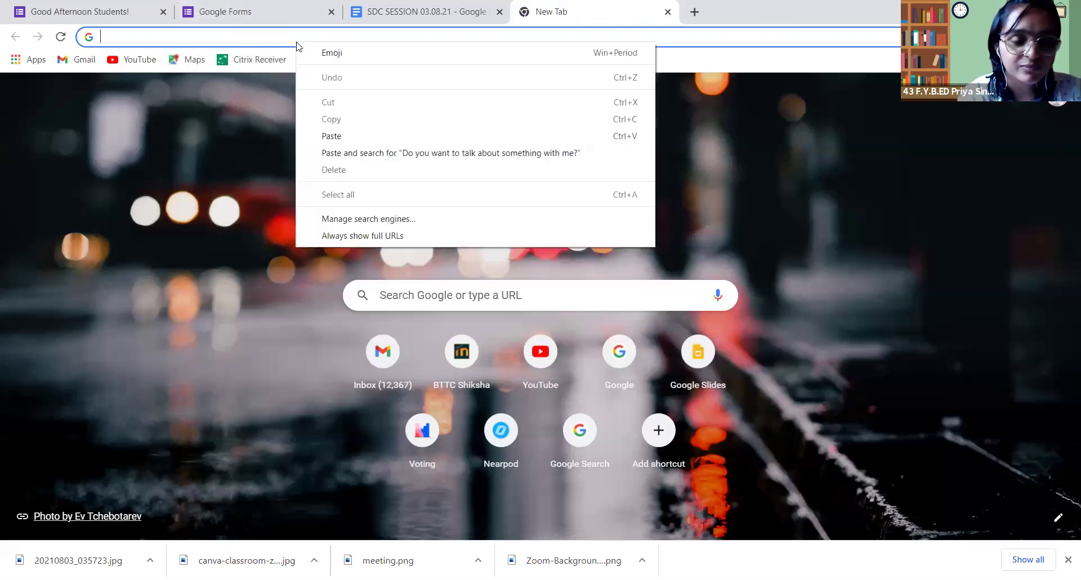
{"action": "left_click", "coordinate": [266, 117]}
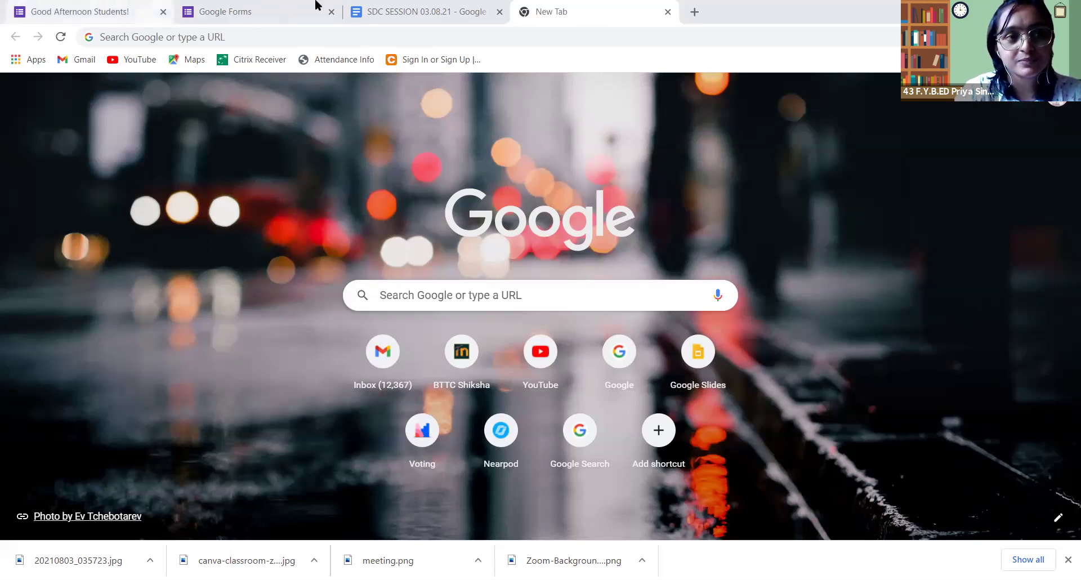
{"action": "key", "text": "ctrl+2"}
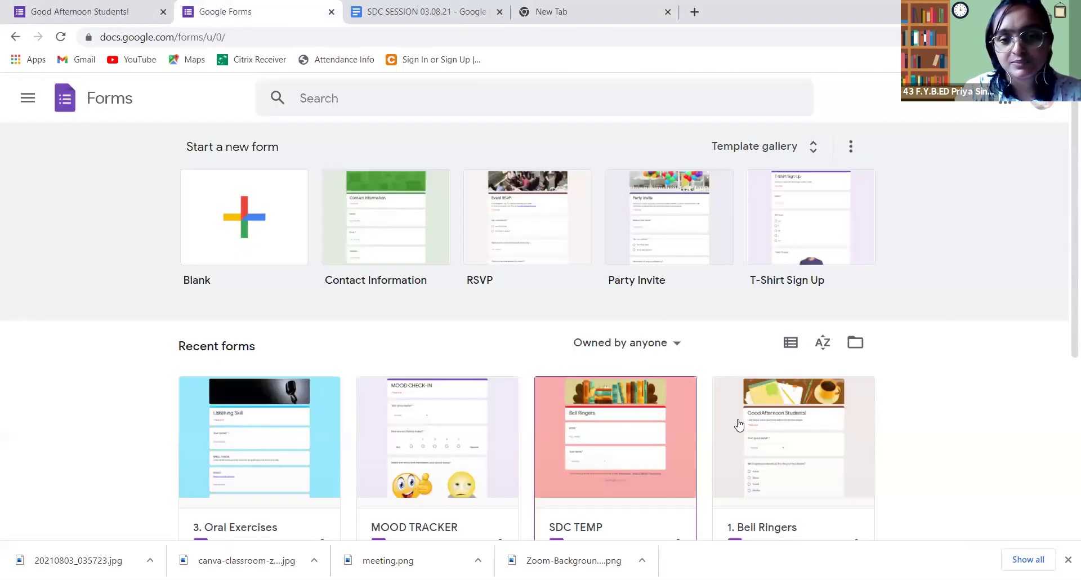
Step: Open the Treasure Hunt form from the recent forms and show its responses
{"action": "scroll", "coordinate": [268, 438], "scroll_direction": "down", "scroll_amount": 3}
{"action": "scroll", "coordinate": [268, 438], "scroll_direction": "down", "scroll_amount": 3}
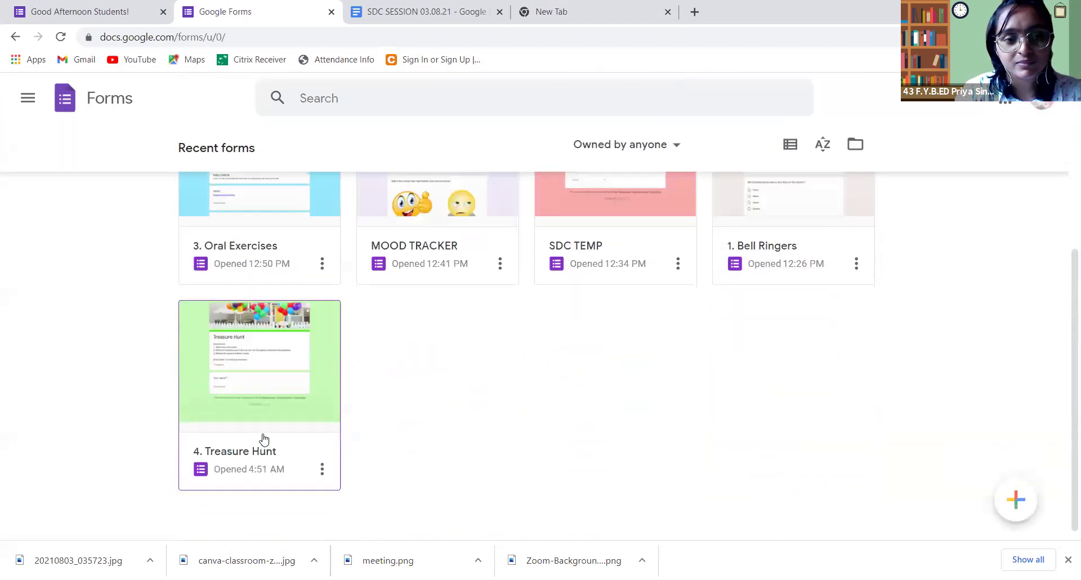
{"action": "left_click", "coordinate": [262, 387]}
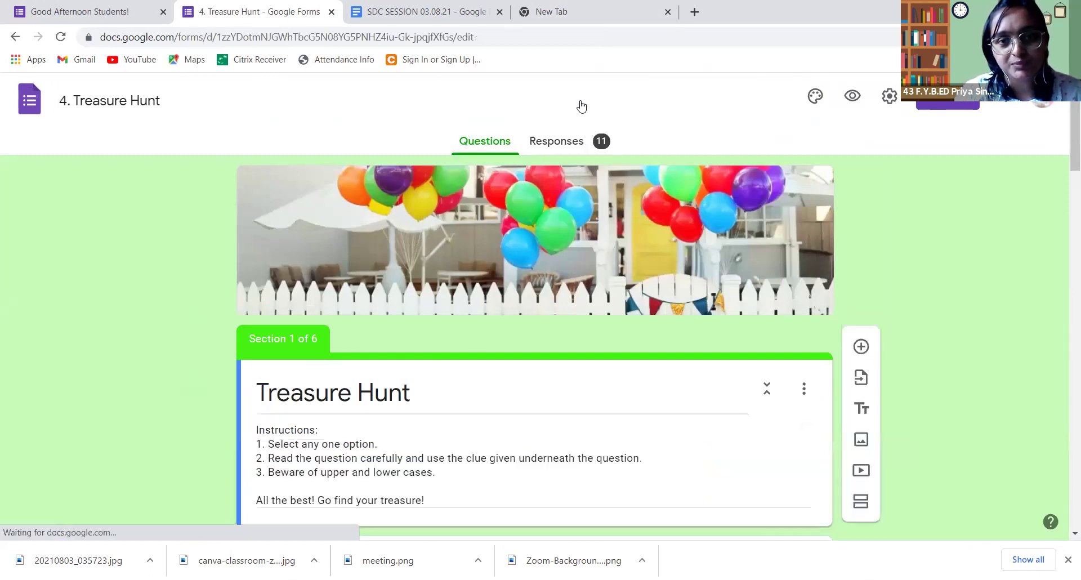
{"action": "left_click", "coordinate": [582, 145]}
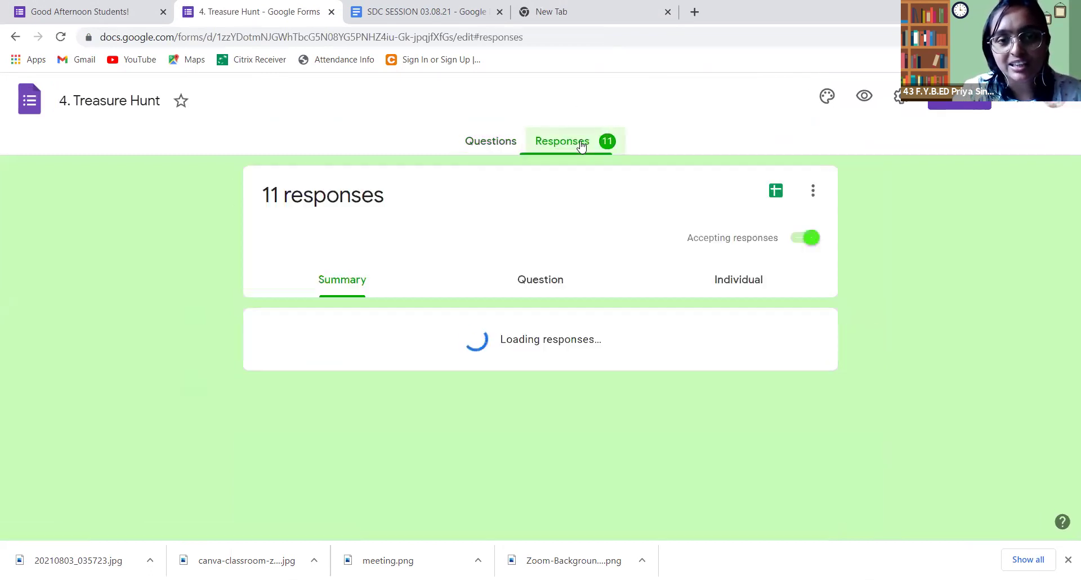
Step: Review the Treasure Hunt response summary for names, the chosen adventure, the medium of travelling on each route and the apple puzzle
{"action": "scroll", "coordinate": [580, 149], "scroll_direction": "down", "scroll_amount": 3}
{"action": "scroll", "coordinate": [580, 151], "scroll_direction": "down", "scroll_amount": 5}
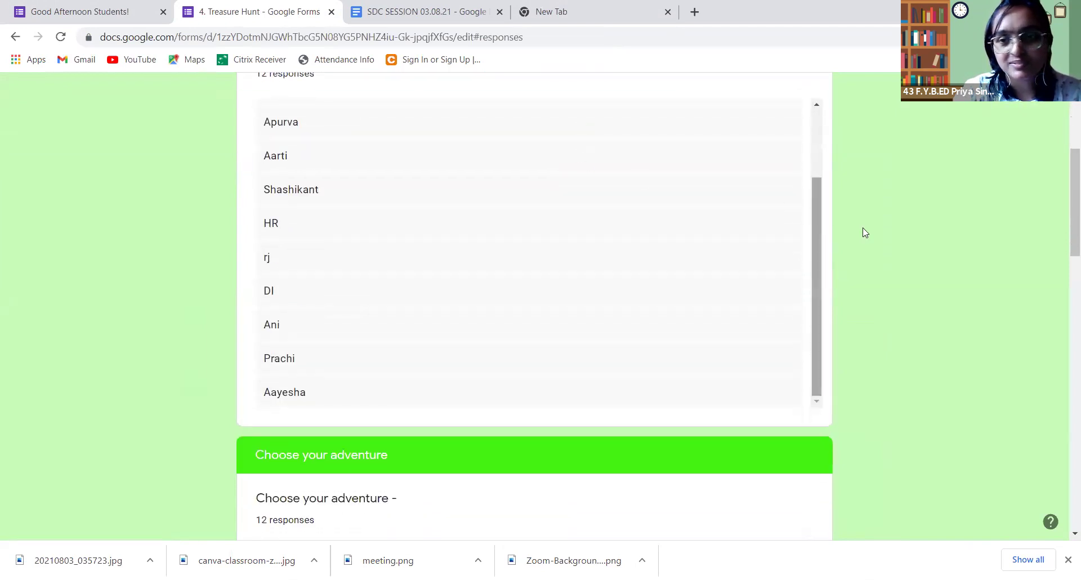
{"action": "scroll", "coordinate": [865, 232], "scroll_direction": "down", "scroll_amount": 4}
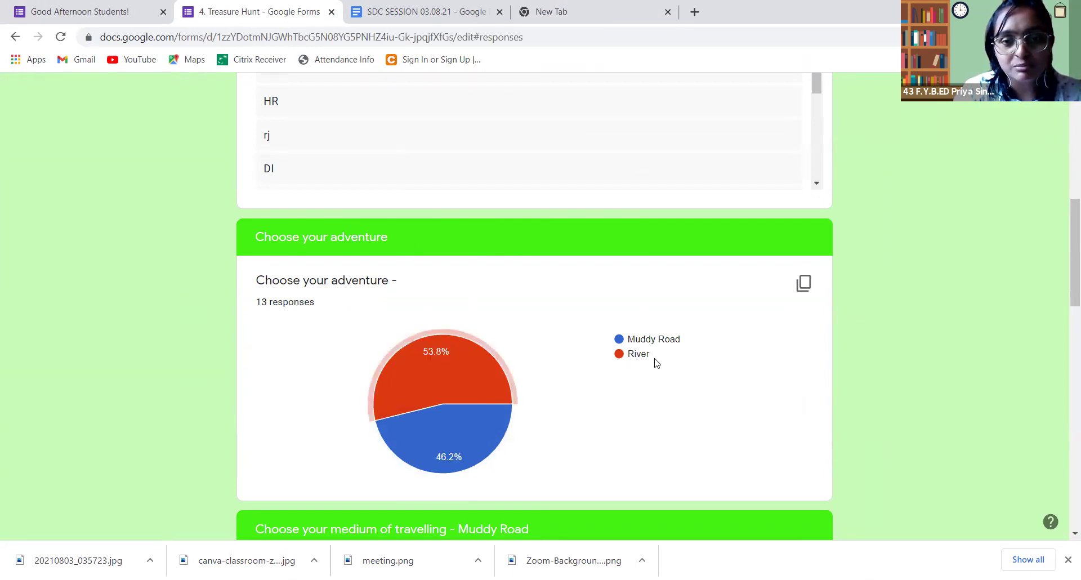
{"action": "scroll", "coordinate": [656, 363], "scroll_direction": "down", "scroll_amount": 4}
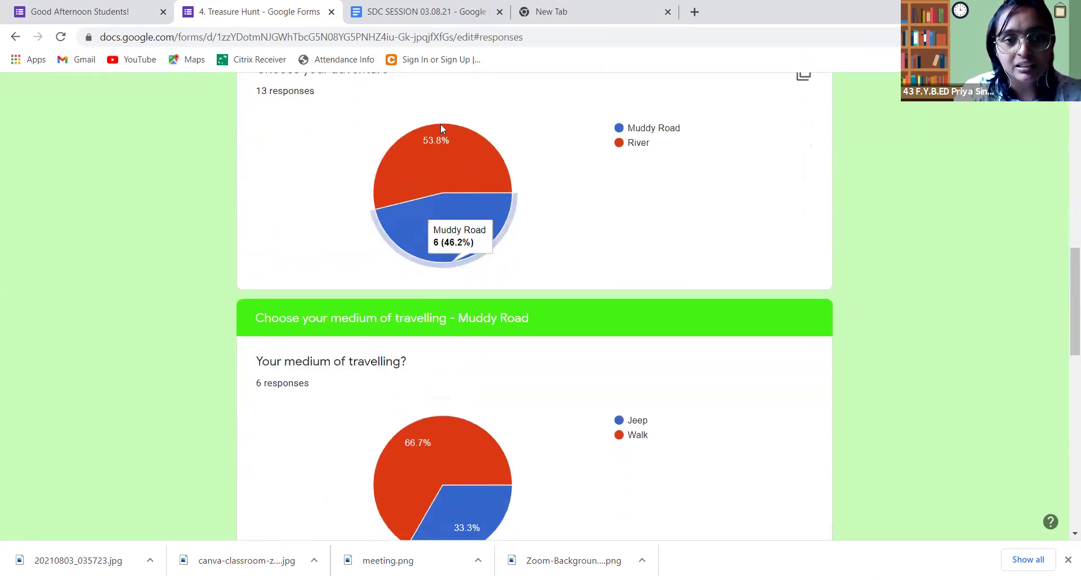
{"action": "scroll", "coordinate": [455, 200], "scroll_direction": "up", "scroll_amount": 3}
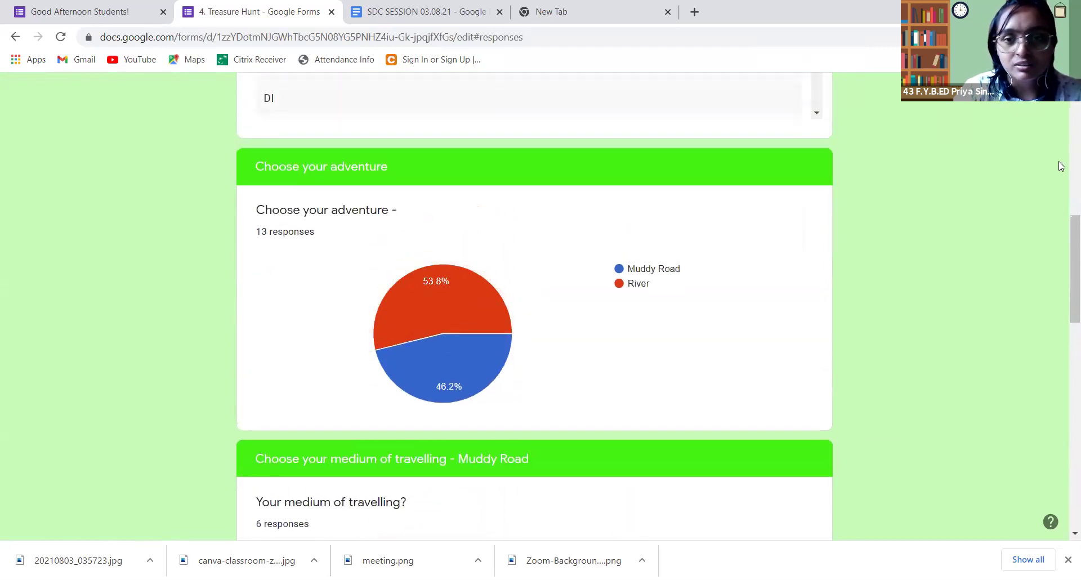
{"action": "left_click_drag", "start_coordinate": [1062, 233], "coordinate": [1063, 293]}
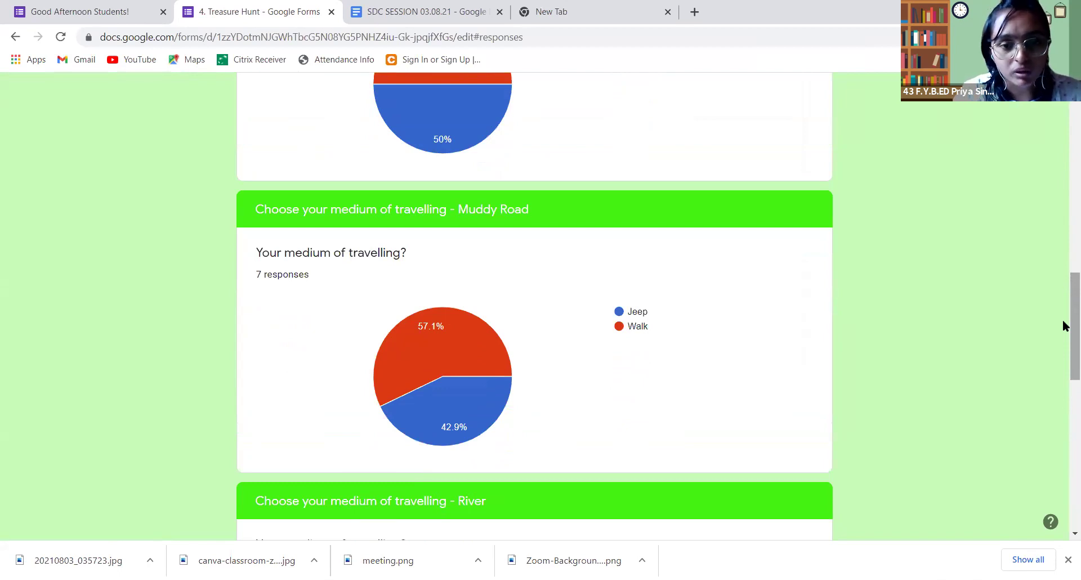
{"action": "scroll", "coordinate": [1063, 318], "scroll_direction": "down", "scroll_amount": 4}
{"action": "scroll", "coordinate": [1062, 370], "scroll_direction": "down", "scroll_amount": 1}
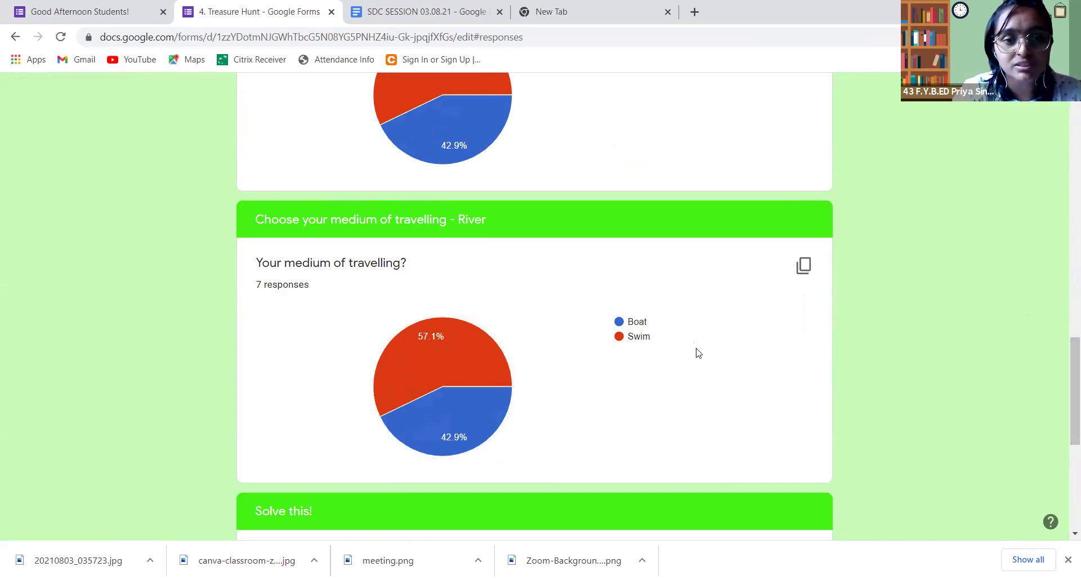
{"action": "scroll", "coordinate": [696, 352], "scroll_direction": "down", "scroll_amount": 4}
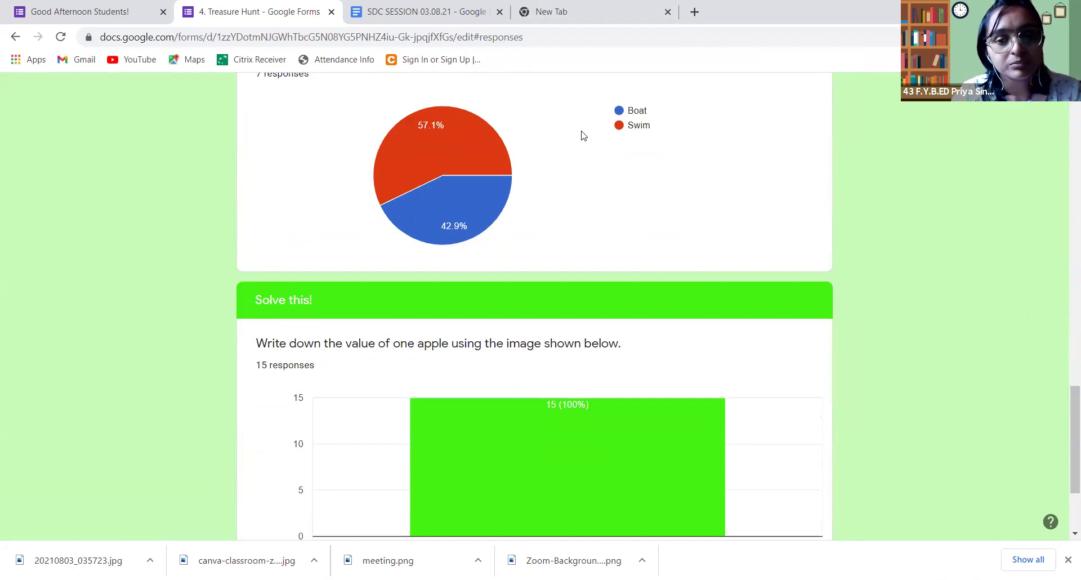
{"action": "scroll", "coordinate": [581, 134], "scroll_direction": "down", "scroll_amount": 3}
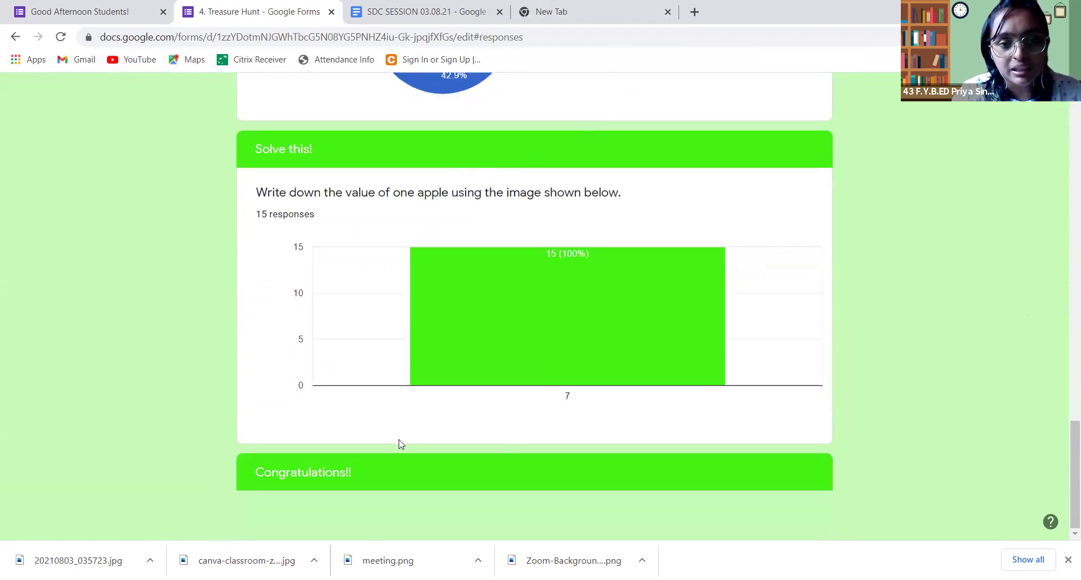
Step: Take a quick look at the SDC SESSION 03.08.21 document and return to the questions of the Treasure Hunt form
{"action": "left_click", "coordinate": [395, 12]}
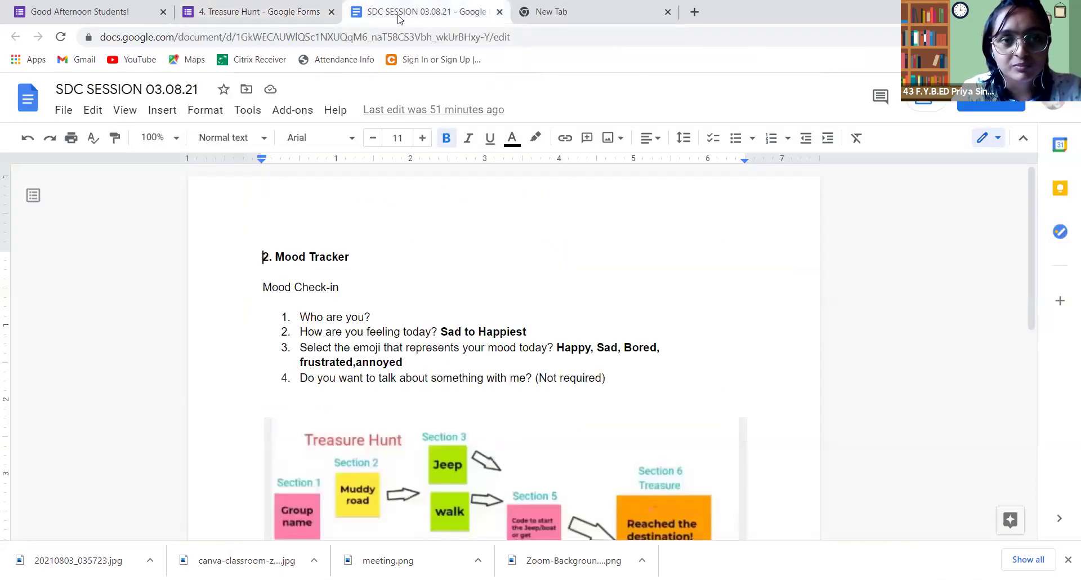
{"action": "left_click", "coordinate": [285, 10]}
{"action": "scroll", "coordinate": [395, 91], "scroll_direction": "up", "scroll_amount": 1}
{"action": "scroll", "coordinate": [395, 91], "scroll_direction": "up", "scroll_amount": 15}
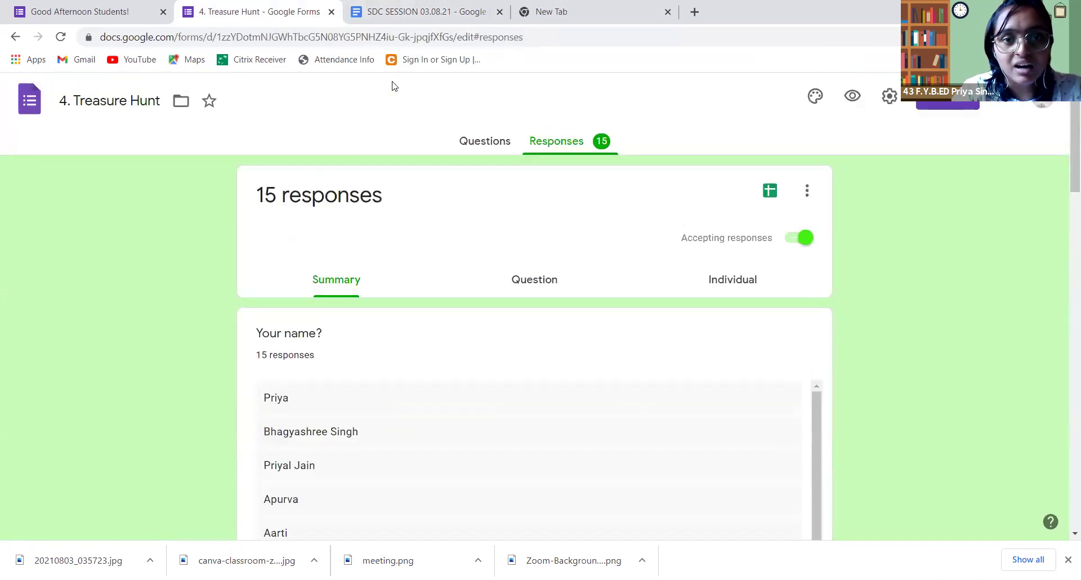
{"action": "left_click", "coordinate": [489, 142]}
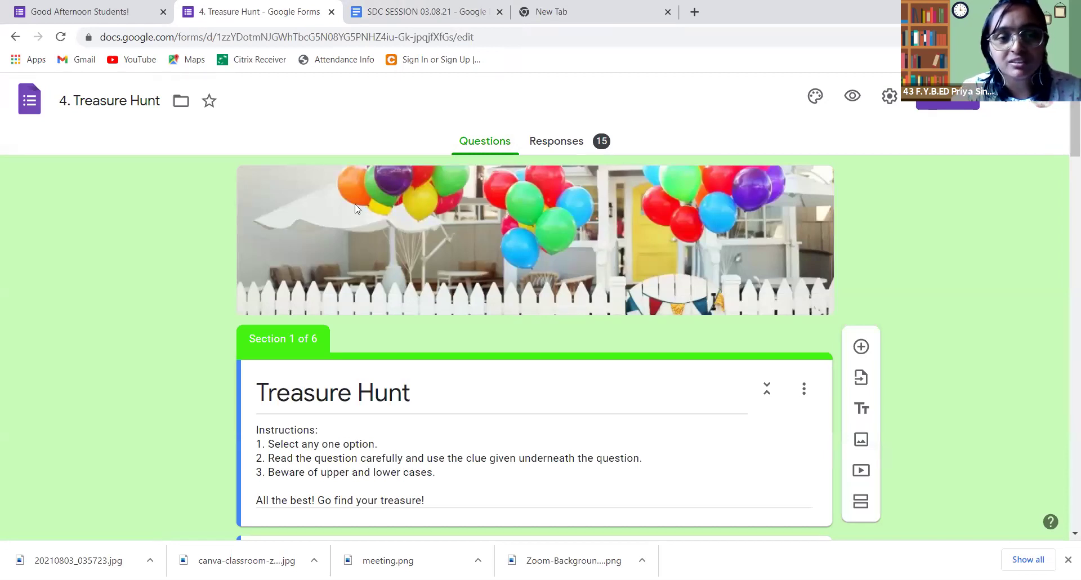
Step: Read through section 1 with the instructions and name question, and section 2 with the adventure choice
{"action": "scroll", "coordinate": [157, 281], "scroll_direction": "down", "scroll_amount": 1}
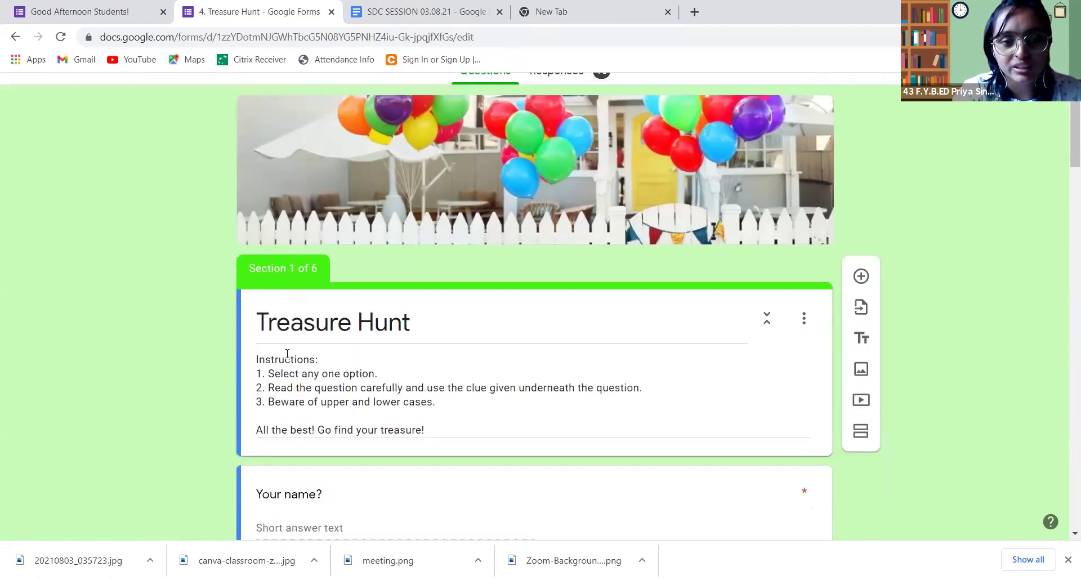
{"action": "scroll", "coordinate": [332, 375], "scroll_direction": "down", "scroll_amount": 1}
{"action": "scroll", "coordinate": [316, 391], "scroll_direction": "down", "scroll_amount": 1}
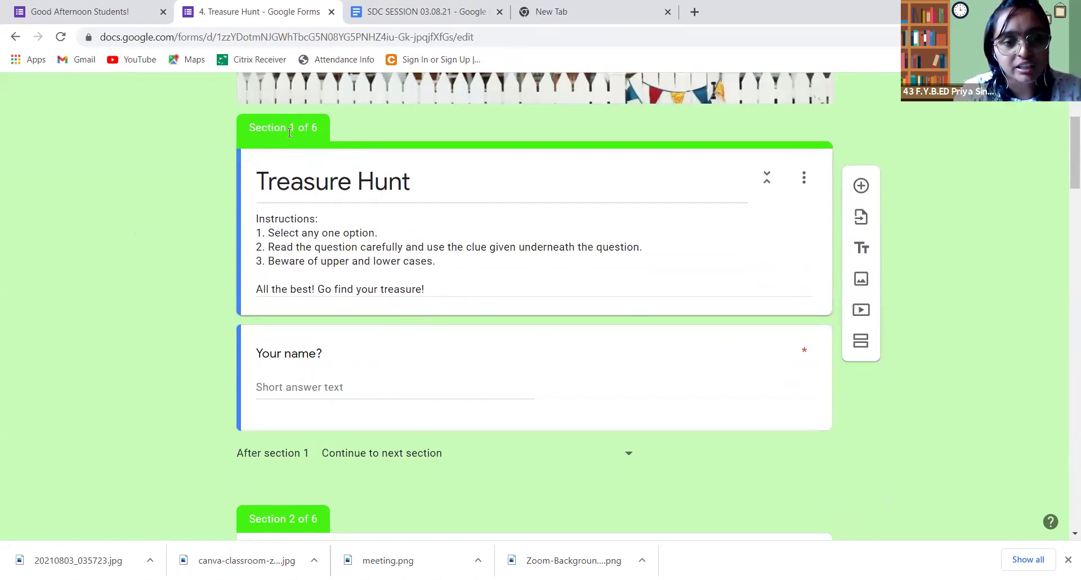
{"action": "scroll", "coordinate": [286, 133], "scroll_direction": "up", "scroll_amount": 1}
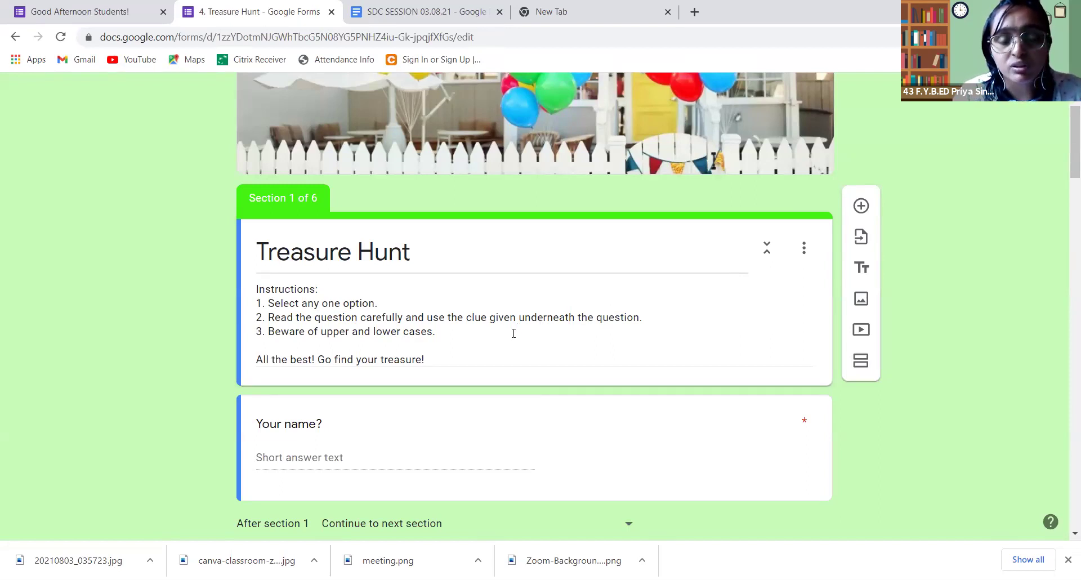
{"action": "scroll", "coordinate": [514, 332], "scroll_direction": "down", "scroll_amount": 3}
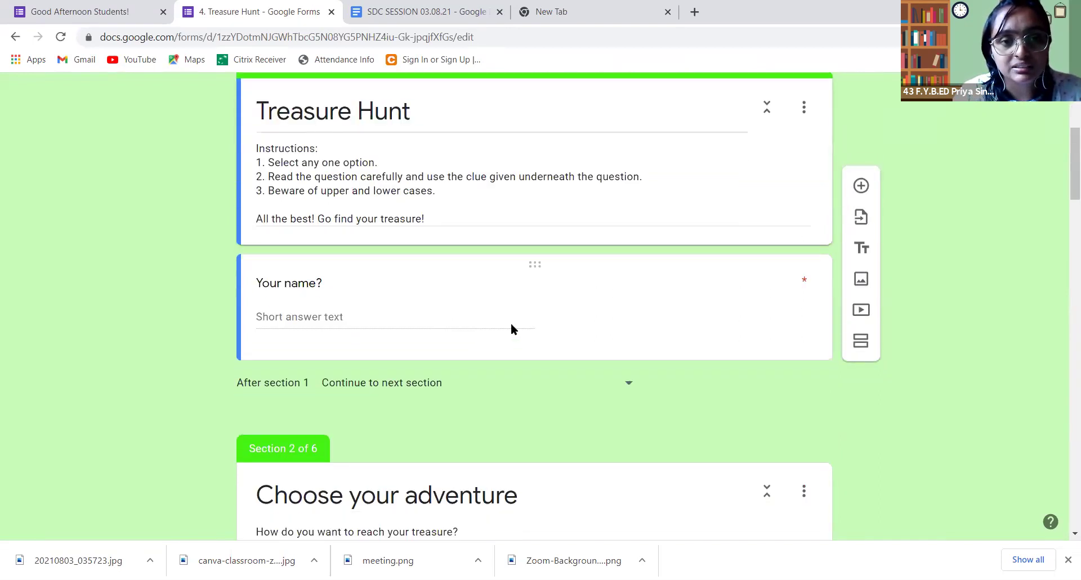
{"action": "scroll", "coordinate": [542, 400], "scroll_direction": "up", "scroll_amount": 1}
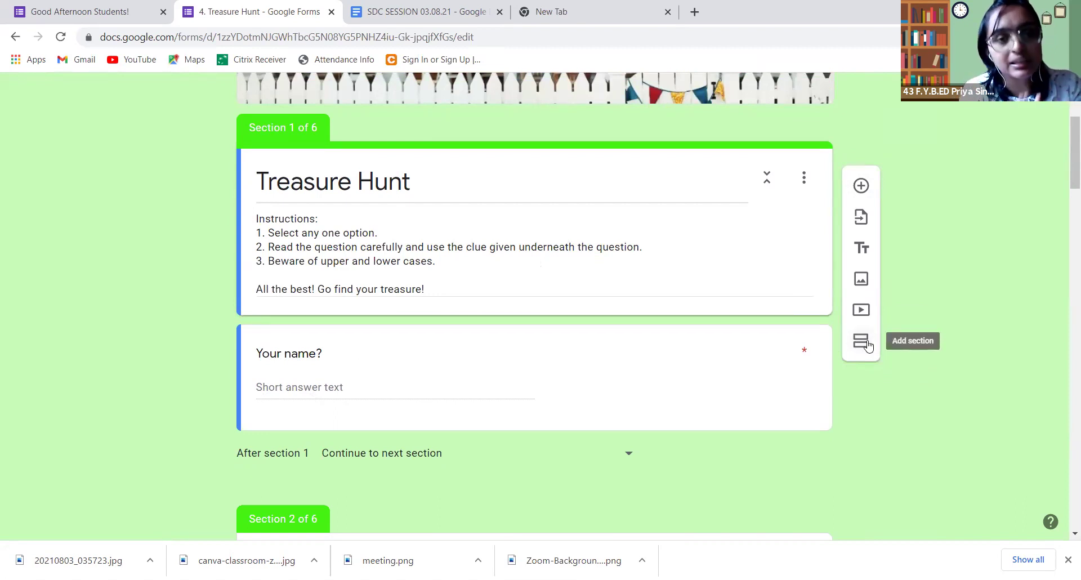
{"action": "scroll", "coordinate": [543, 504], "scroll_direction": "down", "scroll_amount": 2}
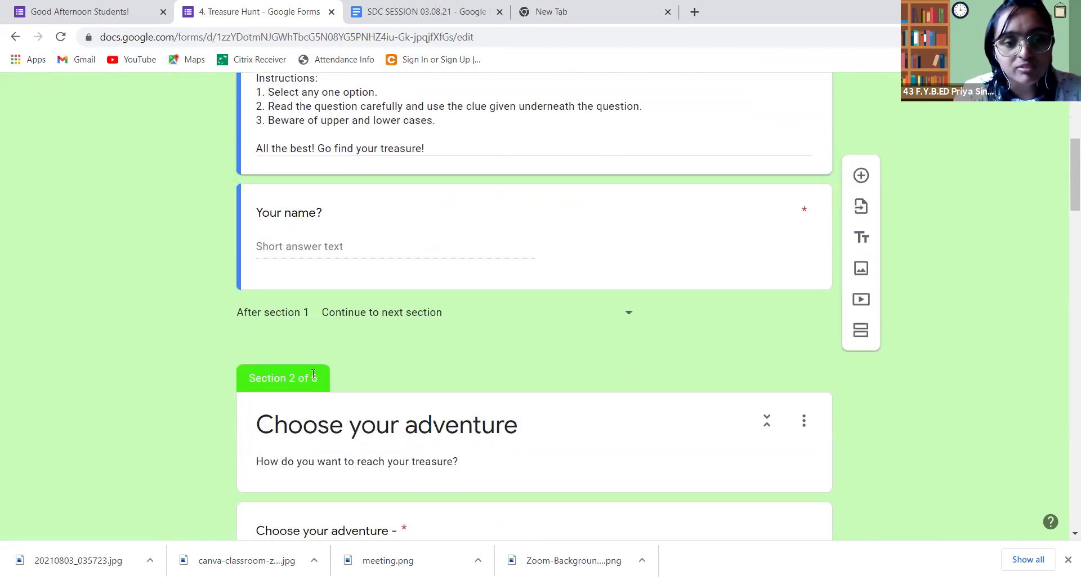
{"action": "scroll", "coordinate": [286, 391], "scroll_direction": "down", "scroll_amount": 3}
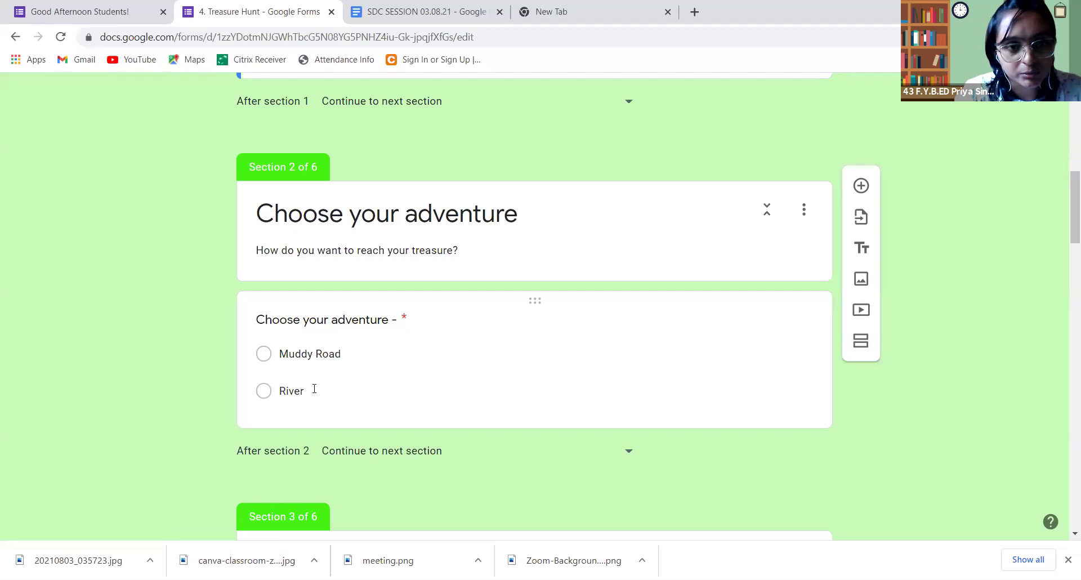
Step: Open the "Choose your adventure" question for editing and examine which section each answer option leads to
{"action": "left_click", "coordinate": [334, 354]}
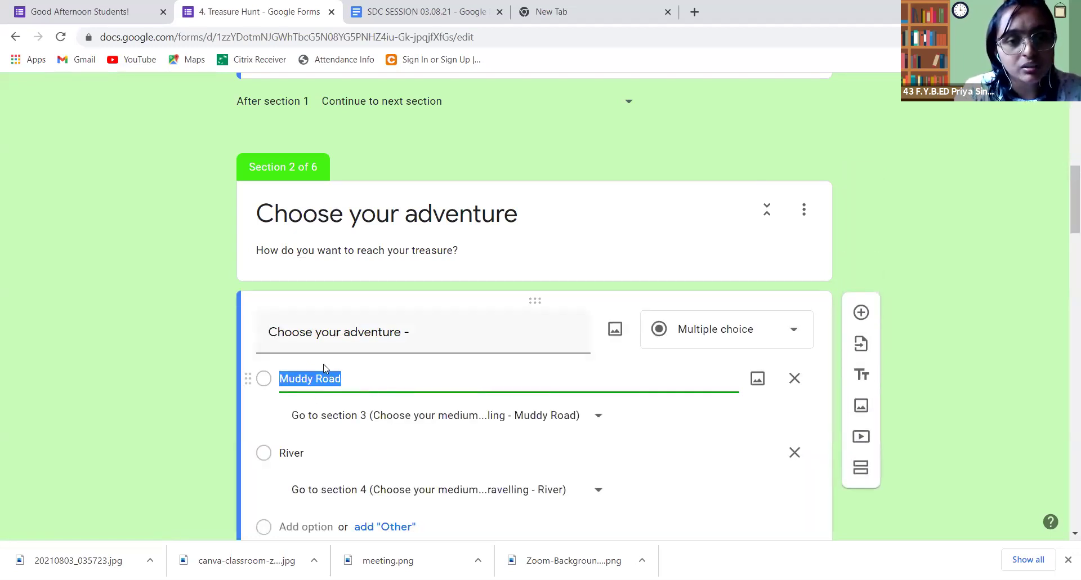
{"action": "scroll", "coordinate": [348, 378], "scroll_direction": "down", "scroll_amount": 3}
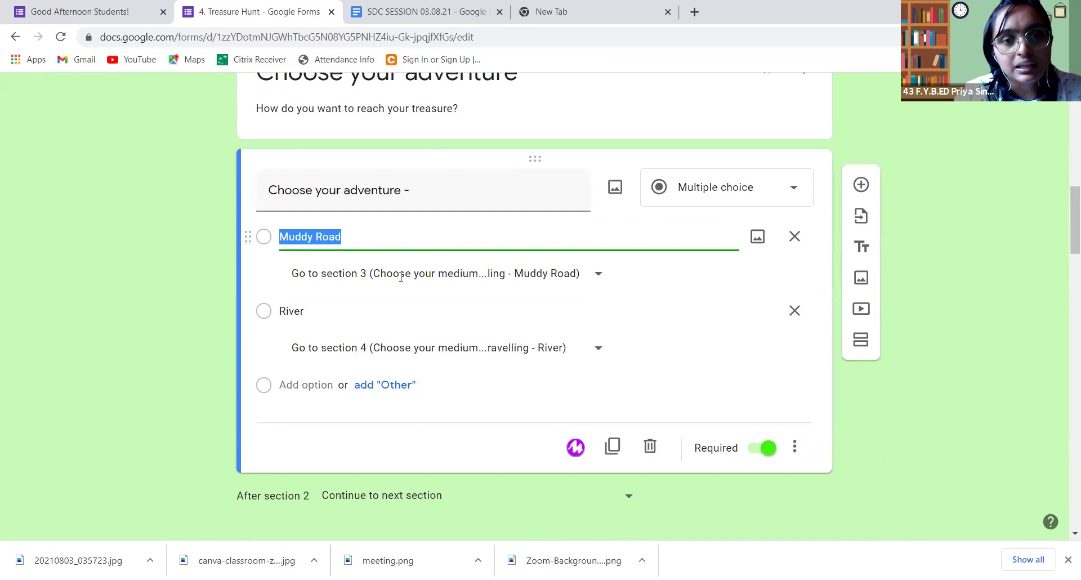
{"action": "scroll", "coordinate": [360, 169], "scroll_direction": "down", "scroll_amount": 1}
Step: Study the Treasure Hunt section flowchart in the SDC SESSION 03.08.21 document and compare it with the Muddy Road and River routing
{"action": "left_click", "coordinate": [428, 12]}
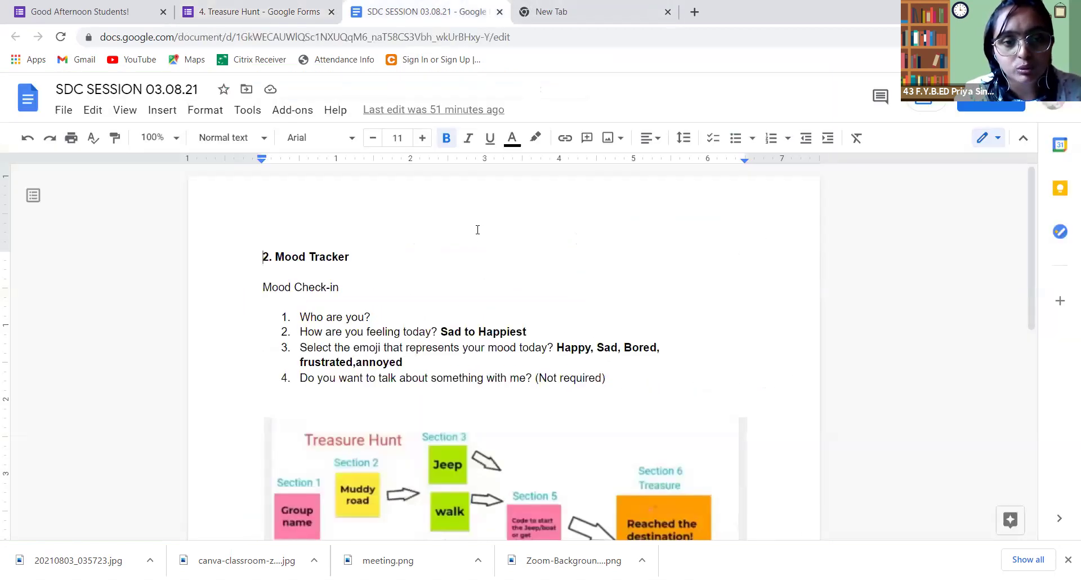
{"action": "scroll", "coordinate": [477, 229], "scroll_direction": "down", "scroll_amount": 5}
{"action": "scroll", "coordinate": [391, 260], "scroll_direction": "up", "scroll_amount": 1}
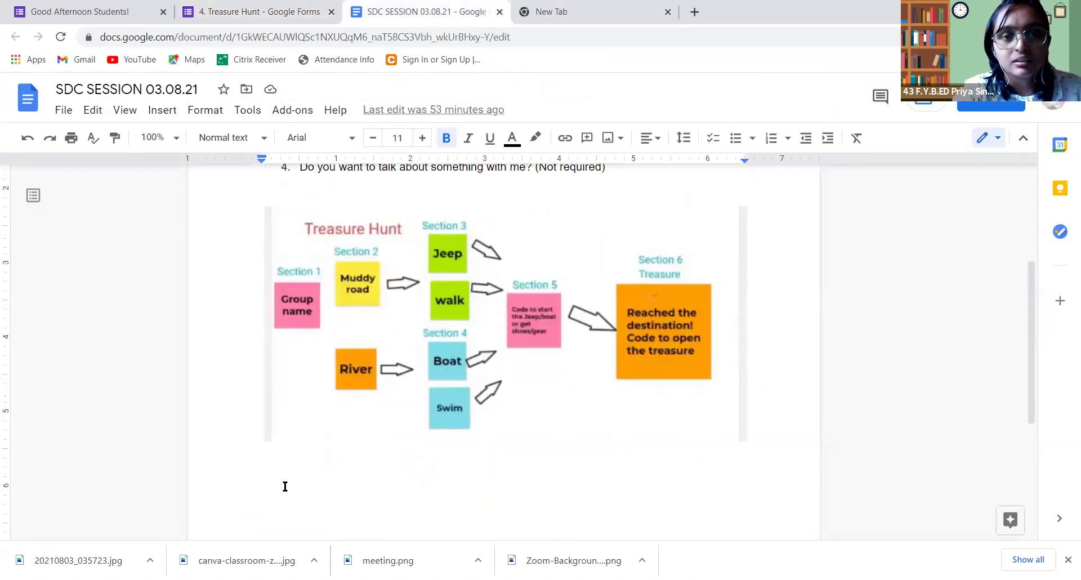
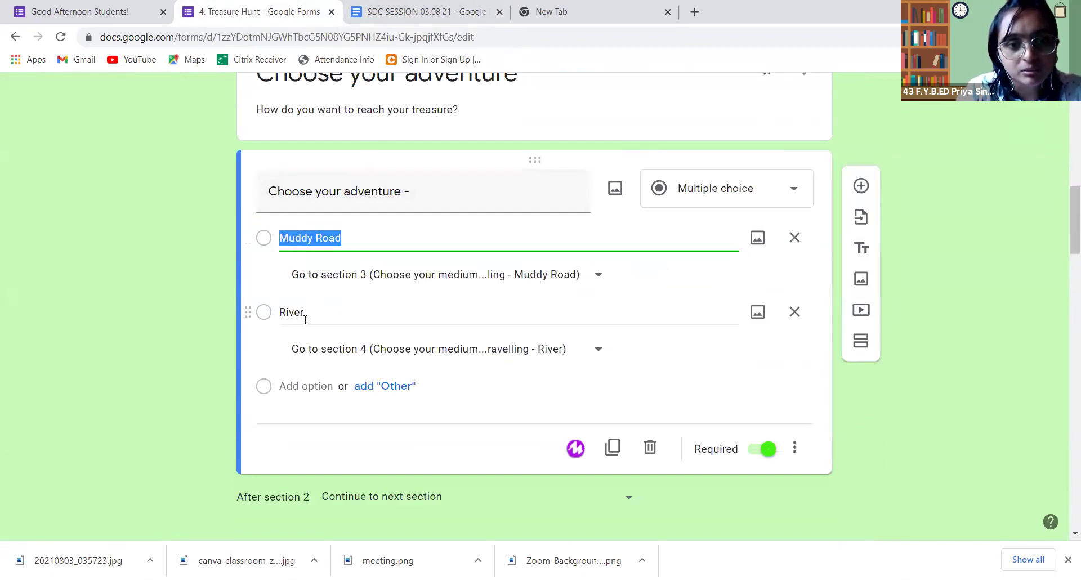
{"action": "scroll", "coordinate": [326, 237], "scroll_direction": "down", "scroll_amount": 1}
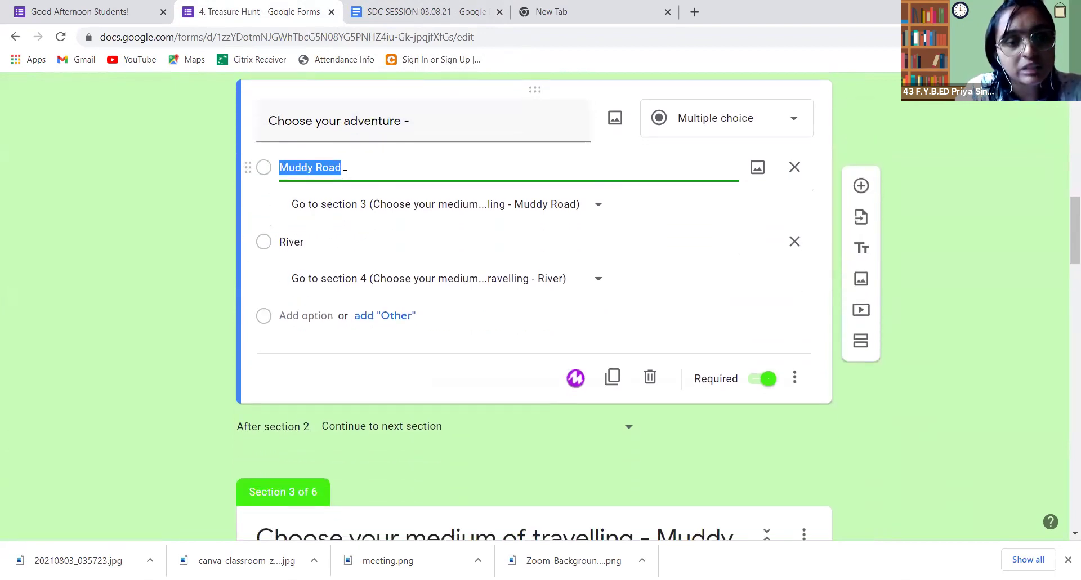
{"action": "left_click", "coordinate": [444, 14]}
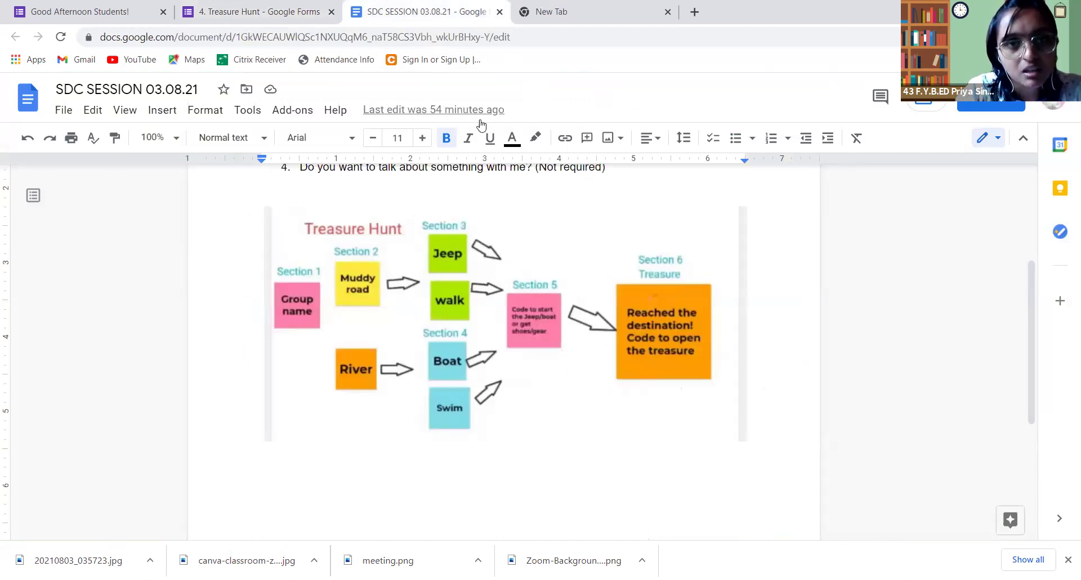
{"action": "left_click", "coordinate": [270, 11]}
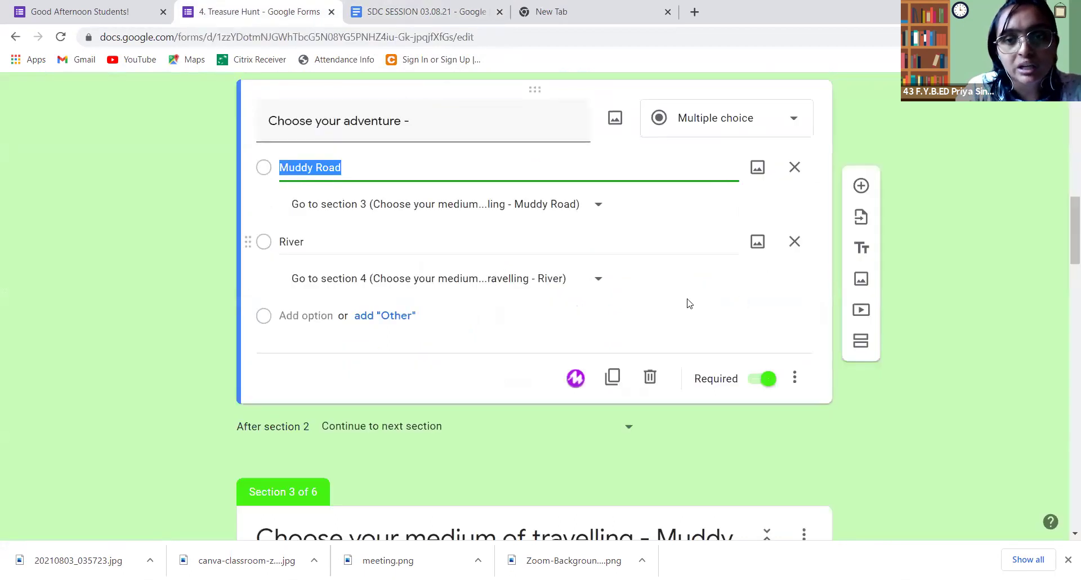
Step: Turn "Go to section based on answer" off and on again for the adventure question, and route Muddy Road to section 3
{"action": "left_click", "coordinate": [795, 378]}
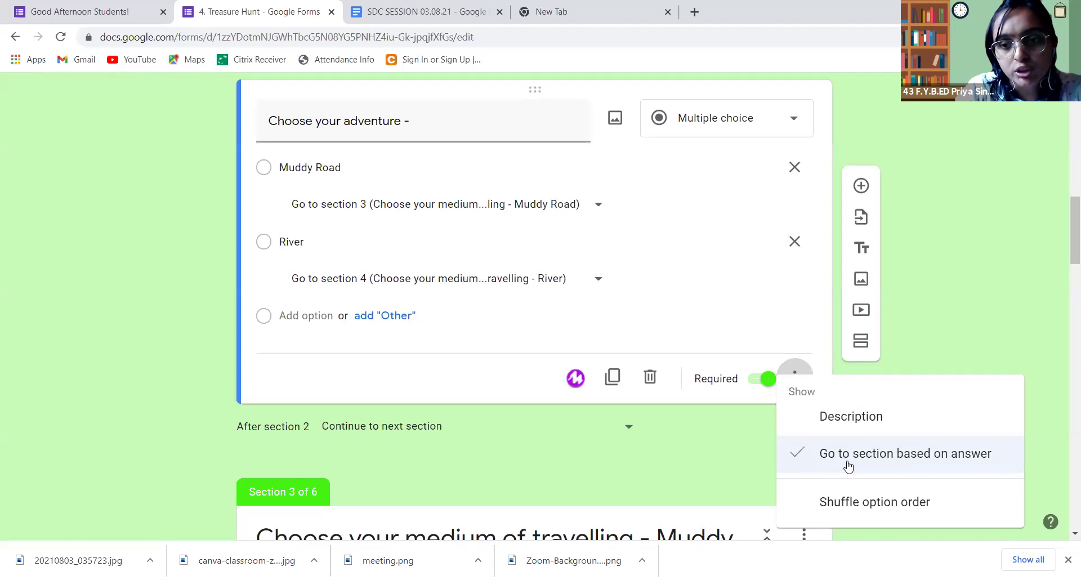
{"action": "left_click", "coordinate": [957, 459]}
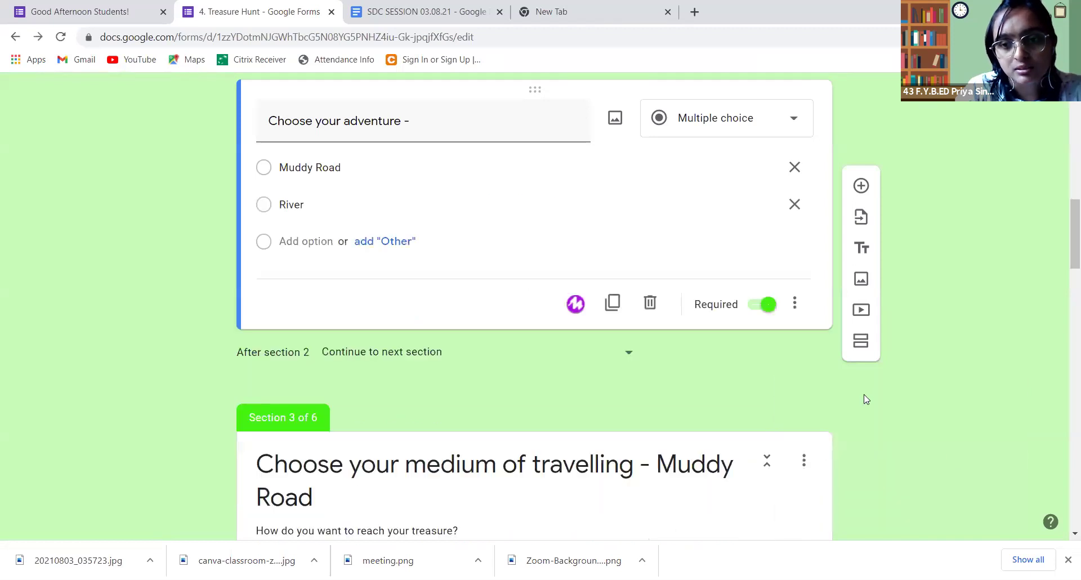
{"action": "left_click", "coordinate": [795, 307]}
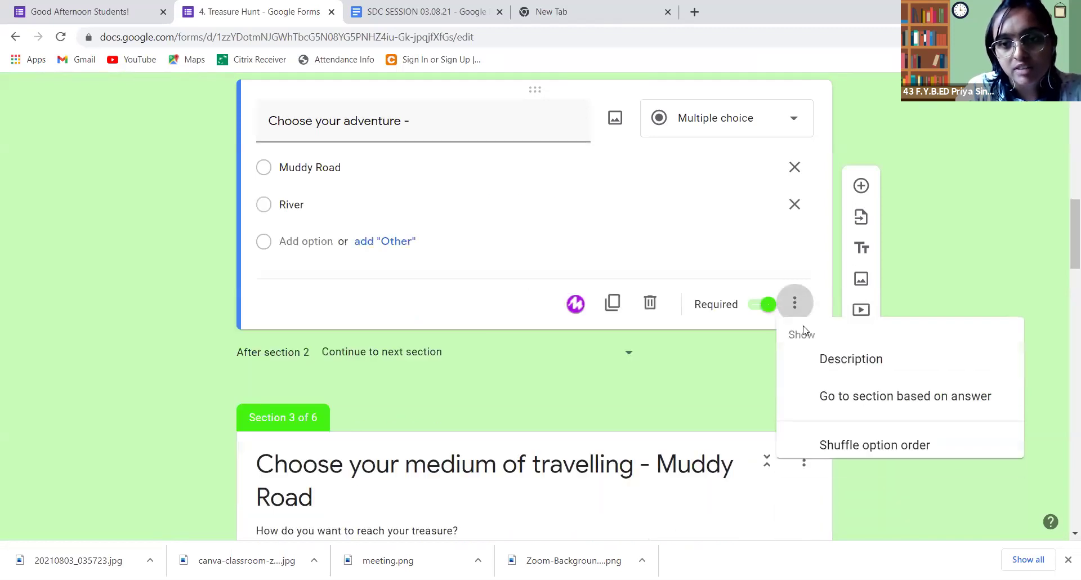
{"action": "left_click", "coordinate": [823, 401]}
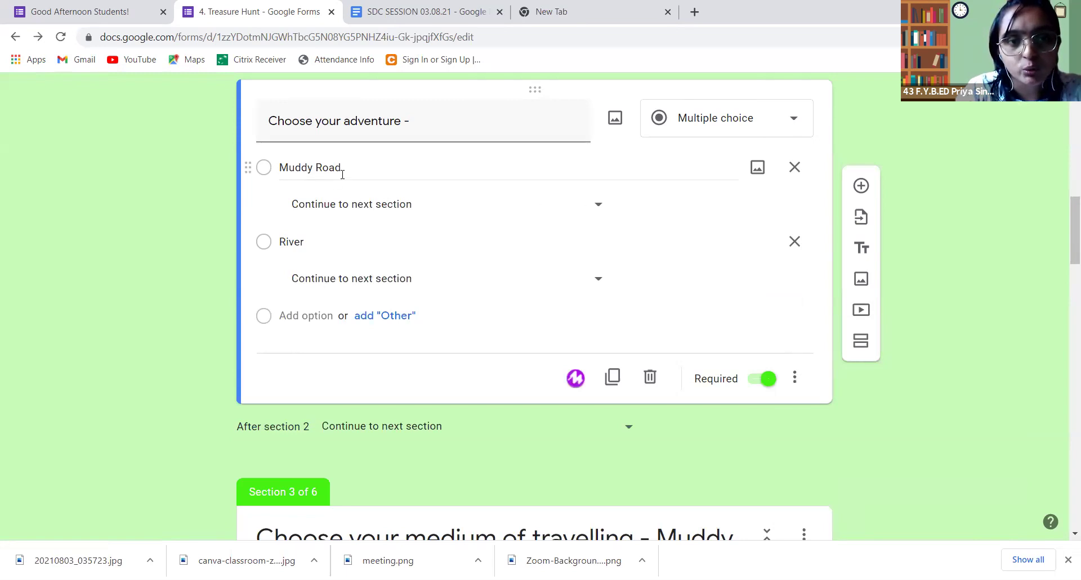
{"action": "left_click", "coordinate": [598, 205]}
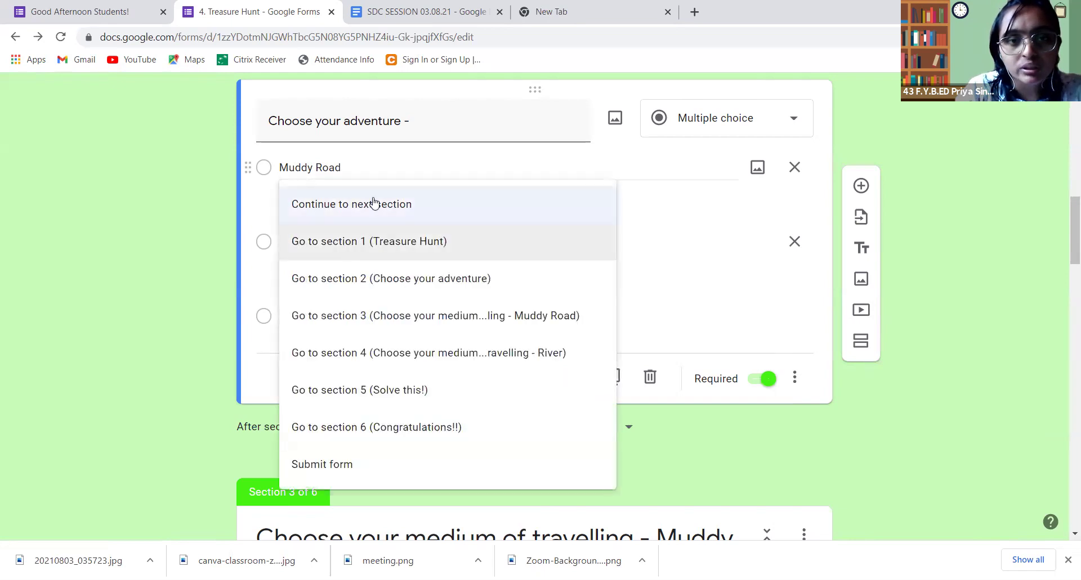
{"action": "left_click", "coordinate": [388, 324]}
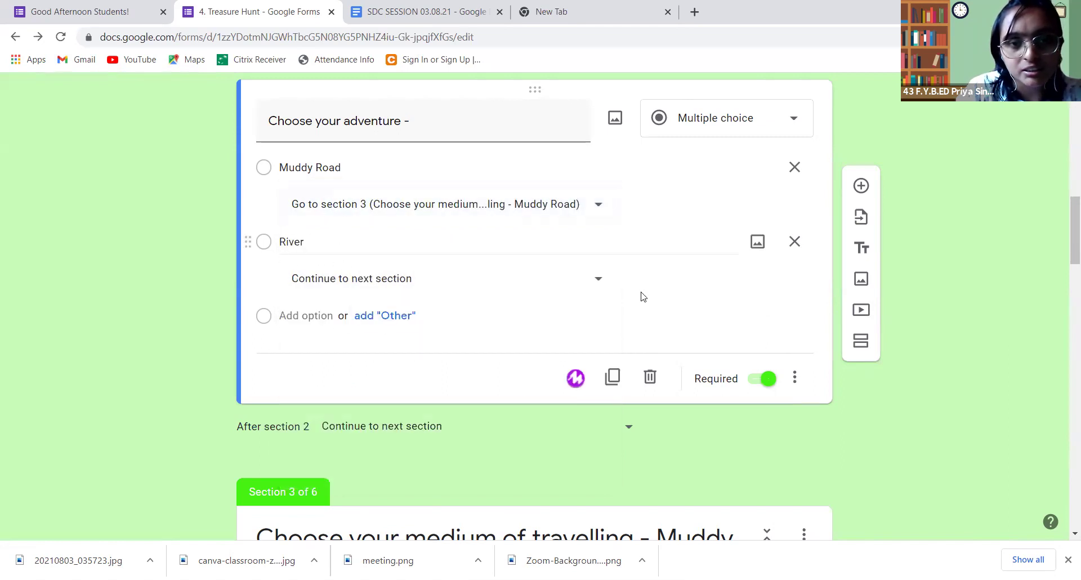
Step: Route the River answer of the adventure question to section 4 (Choose your medium of travelling - River)
{"action": "left_click", "coordinate": [591, 280]}
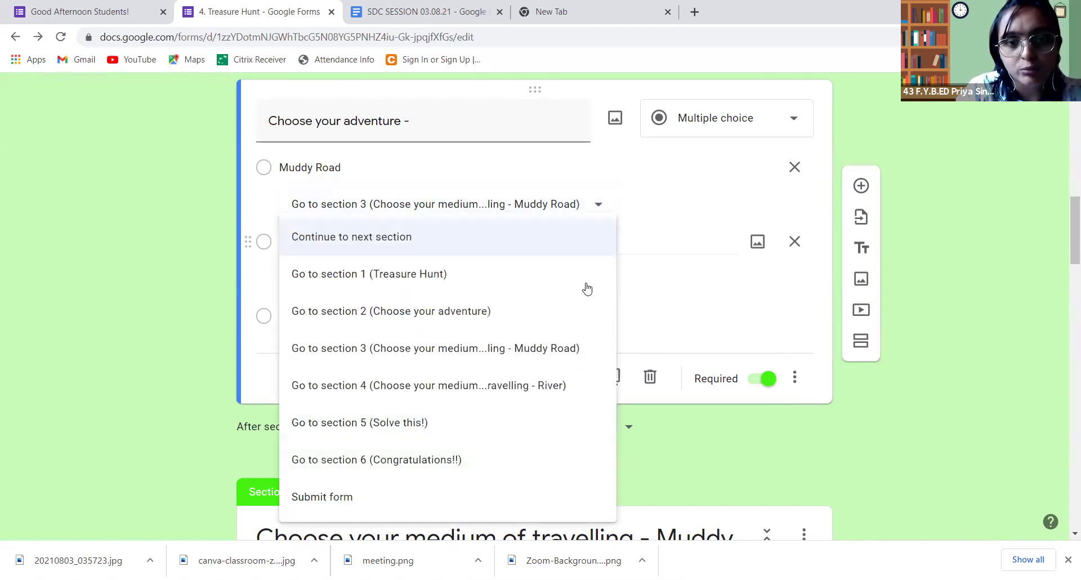
{"action": "left_click", "coordinate": [484, 388]}
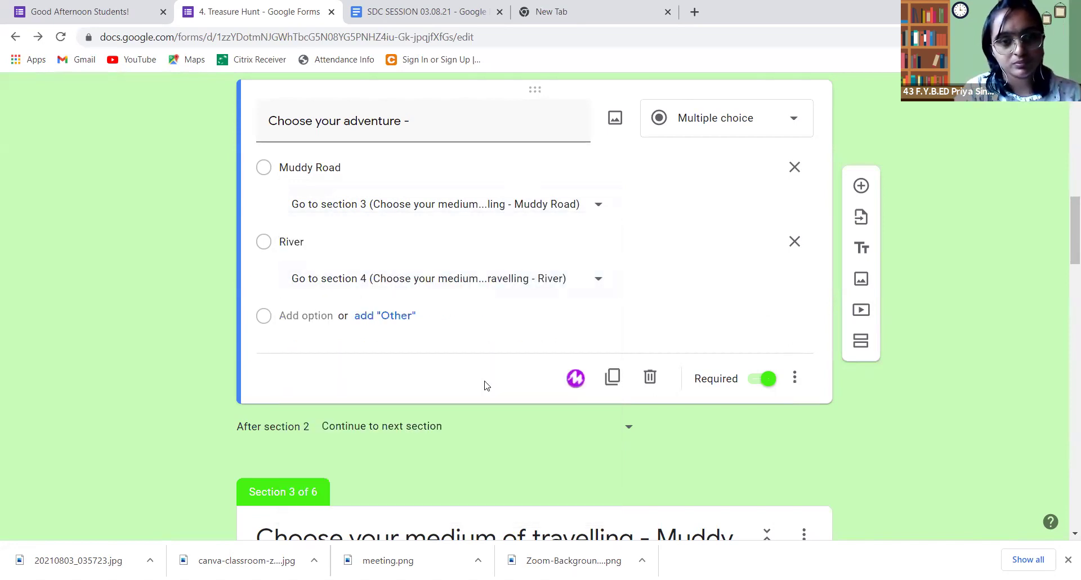
Step: Open section 3's "Your medium of travelling?" question for editing and check where its Jeep and Walk answers lead
{"action": "scroll", "coordinate": [497, 370], "scroll_direction": "down", "scroll_amount": 3}
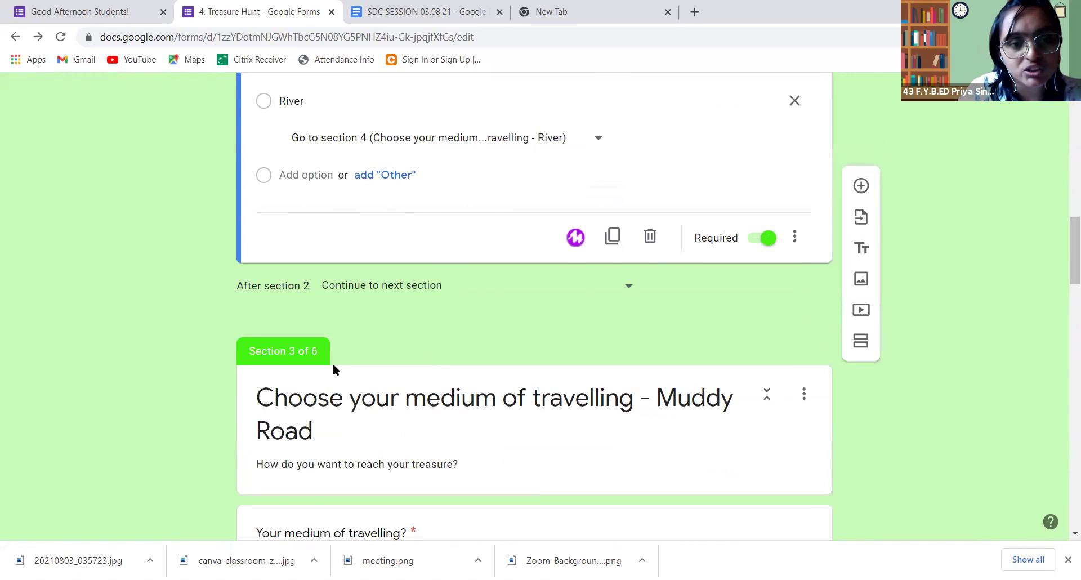
{"action": "scroll", "coordinate": [644, 420], "scroll_direction": "down", "scroll_amount": 3}
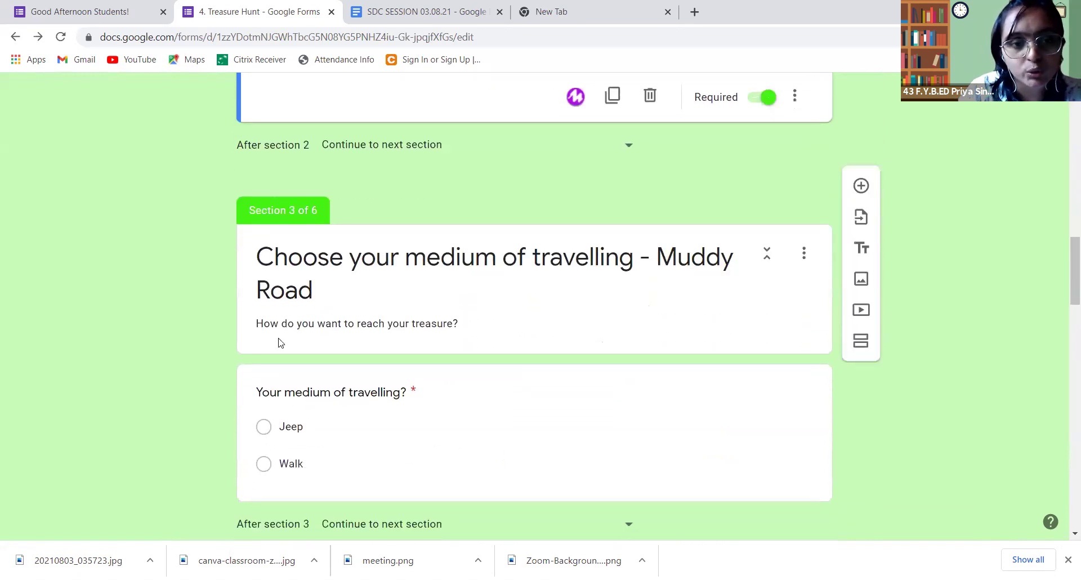
{"action": "scroll", "coordinate": [309, 408], "scroll_direction": "down", "scroll_amount": 3}
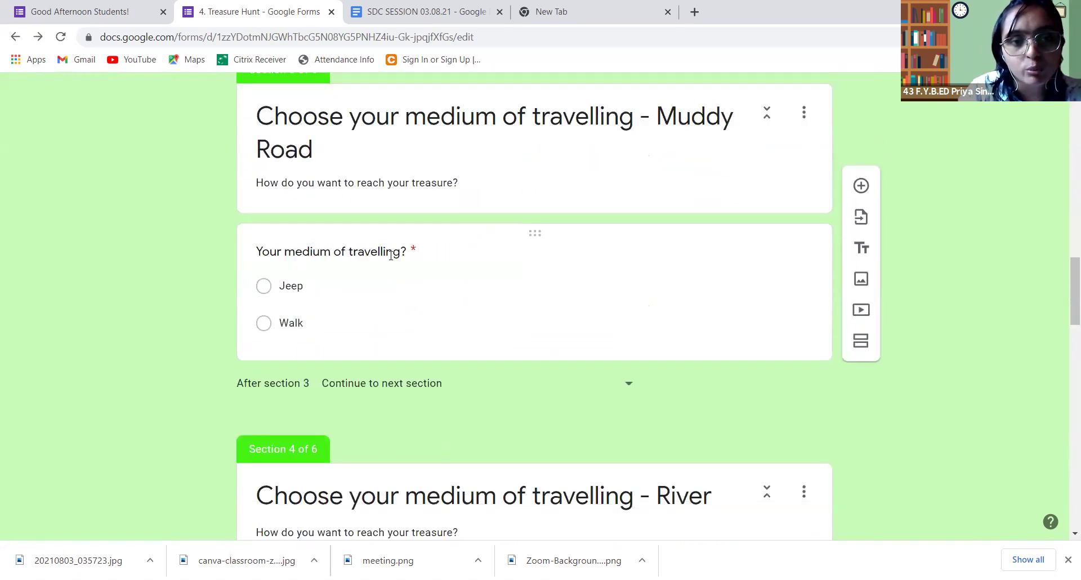
{"action": "left_click", "coordinate": [756, 326]}
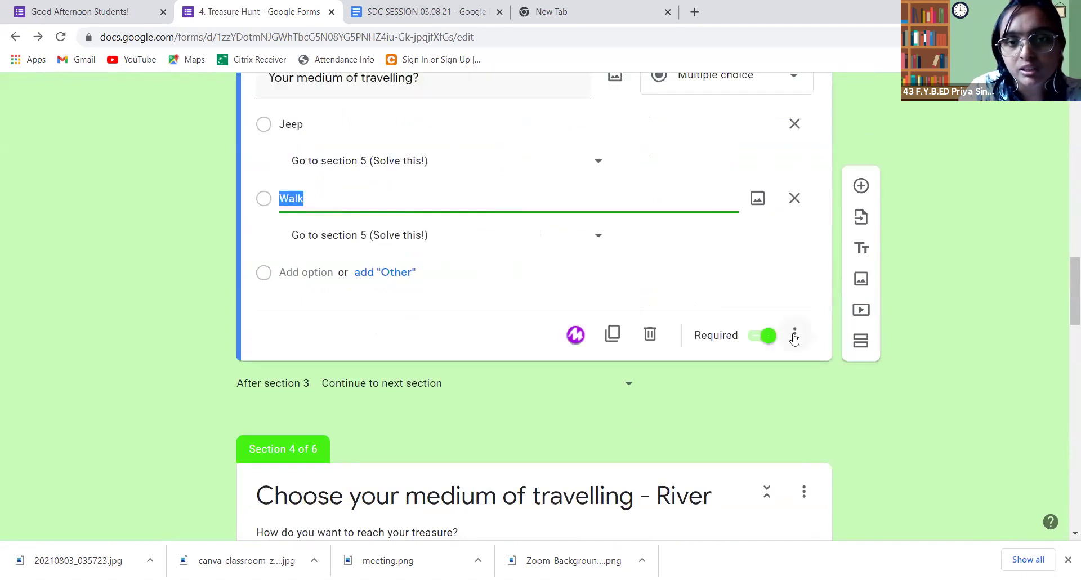
{"action": "left_click", "coordinate": [795, 334]}
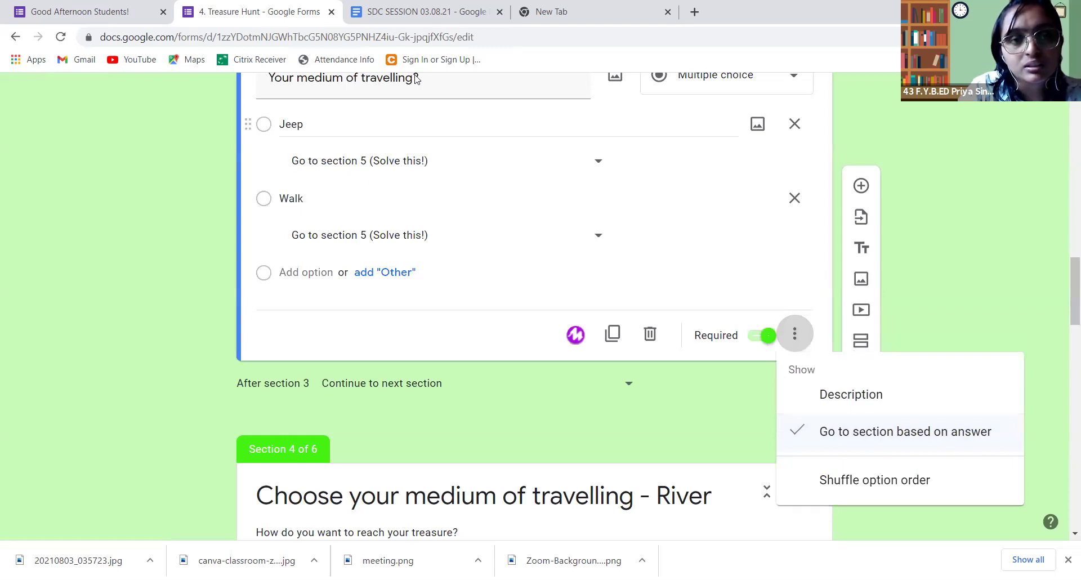
Step: Compare the Jeep and Walk routing with the flowchart in the SDC SESSION 03.08.21 document and with section 4's Boat and Swim question
{"action": "left_click", "coordinate": [412, 14]}
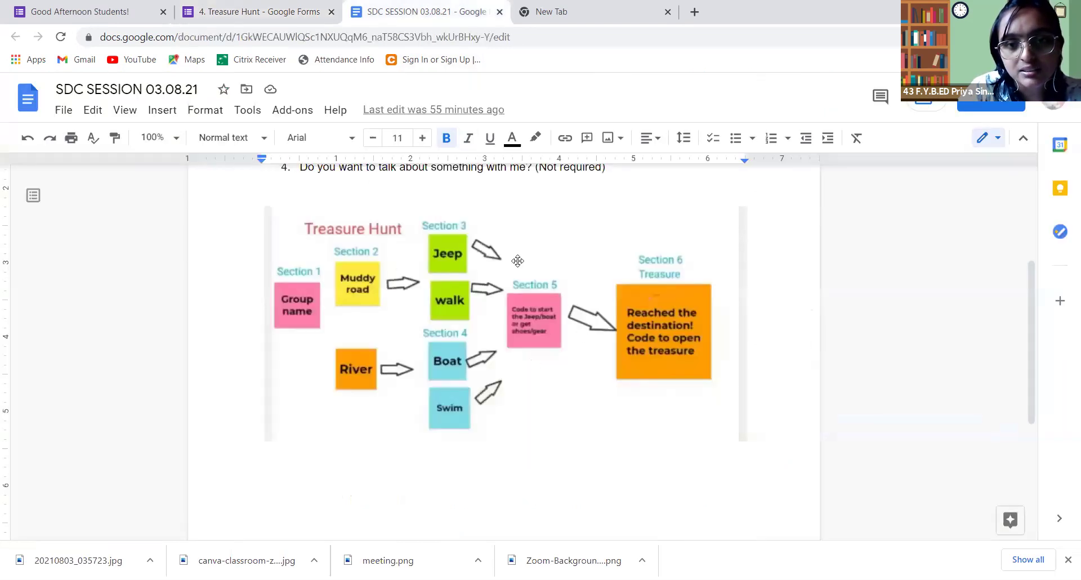
{"action": "left_click", "coordinate": [287, 10]}
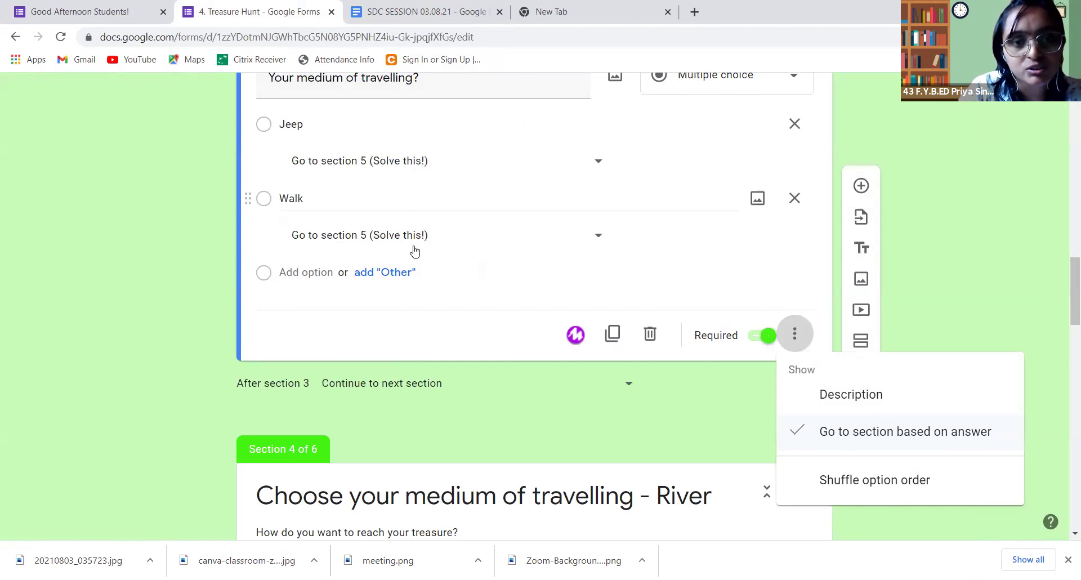
{"action": "scroll", "coordinate": [471, 275], "scroll_direction": "down", "scroll_amount": 5}
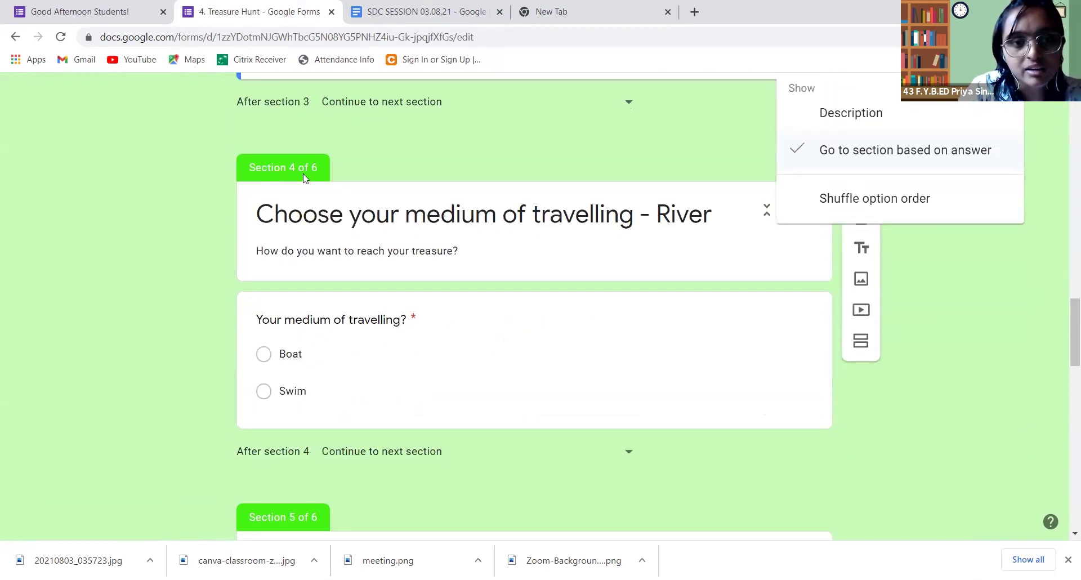
{"action": "scroll", "coordinate": [340, 246], "scroll_direction": "up", "scroll_amount": 7}
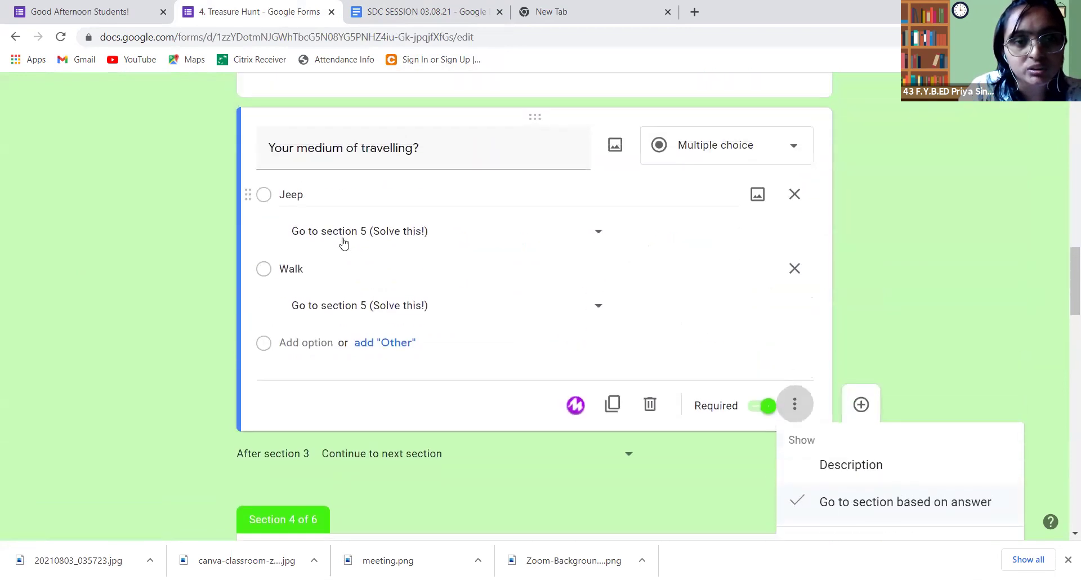
{"action": "scroll", "coordinate": [332, 239], "scroll_direction": "down", "scroll_amount": 9}
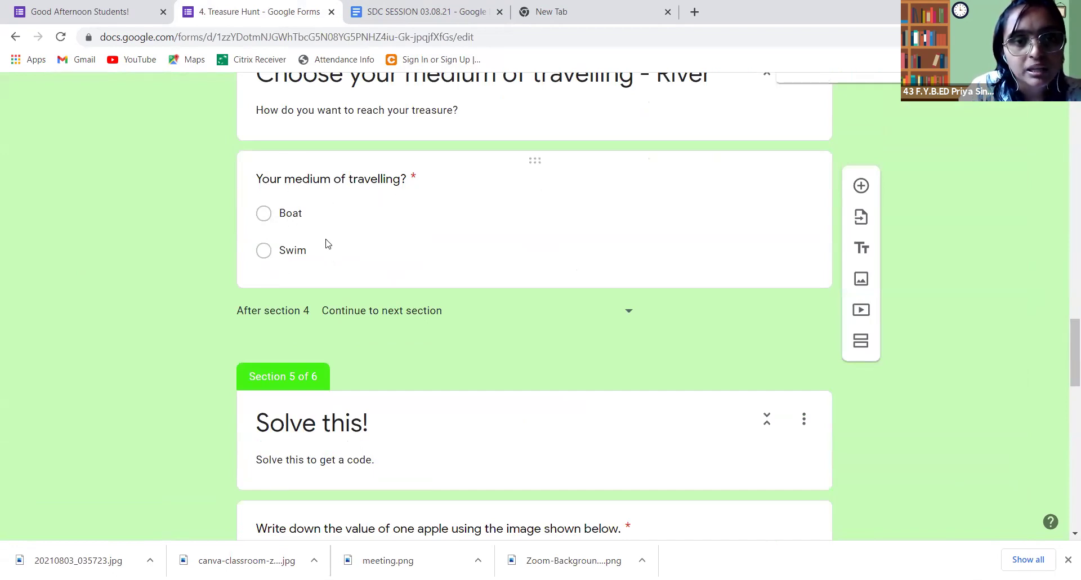
{"action": "scroll", "coordinate": [307, 242], "scroll_direction": "up", "scroll_amount": 7}
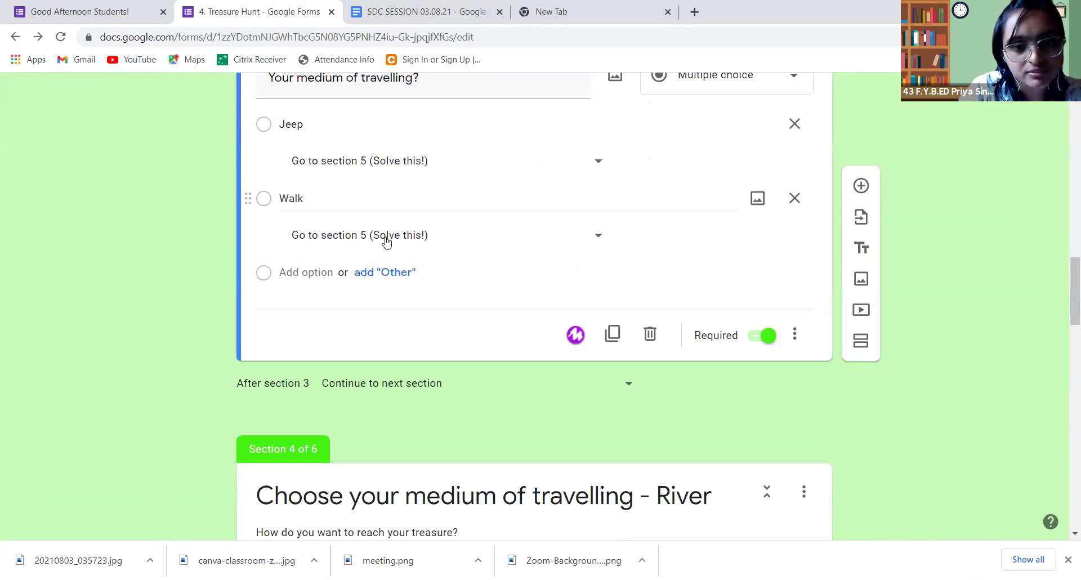
Step: Read section 5's apple puzzle and open it for editing to examine its clue, answer rule and optional display settings
{"action": "scroll", "coordinate": [386, 241], "scroll_direction": "down", "scroll_amount": 8}
{"action": "scroll", "coordinate": [377, 230], "scroll_direction": "down", "scroll_amount": 5}
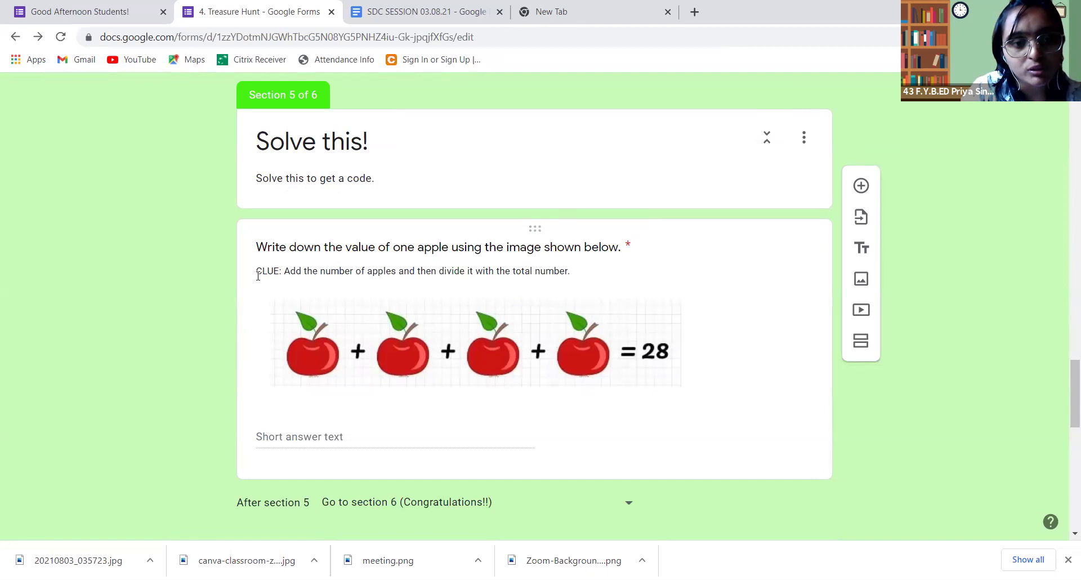
{"action": "scroll", "coordinate": [288, 269], "scroll_direction": "down", "scroll_amount": 1}
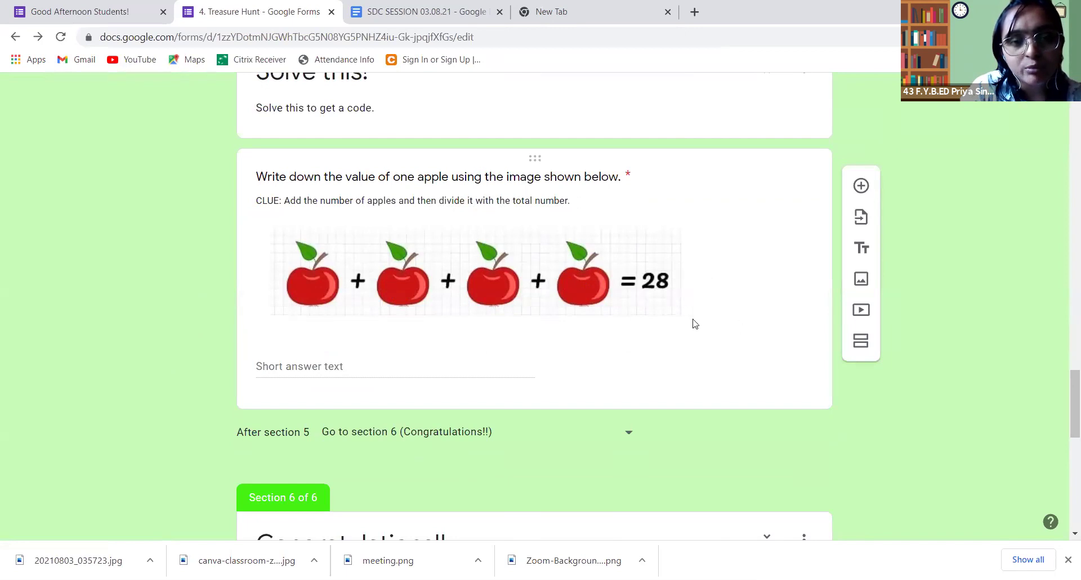
{"action": "left_click", "coordinate": [302, 367]}
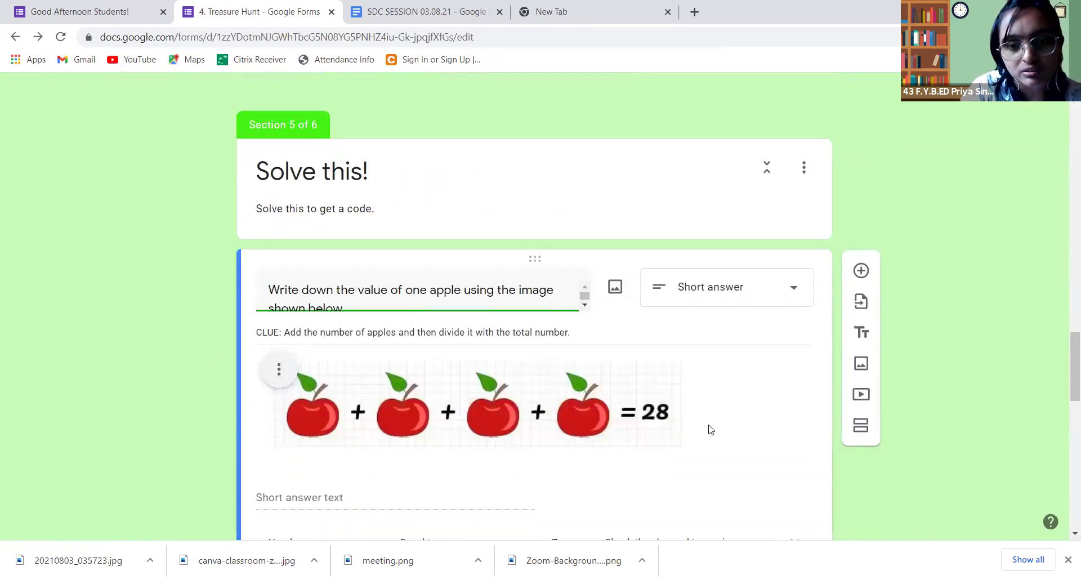
{"action": "scroll", "coordinate": [707, 429], "scroll_direction": "down", "scroll_amount": 5}
{"action": "left_click", "coordinate": [795, 356]}
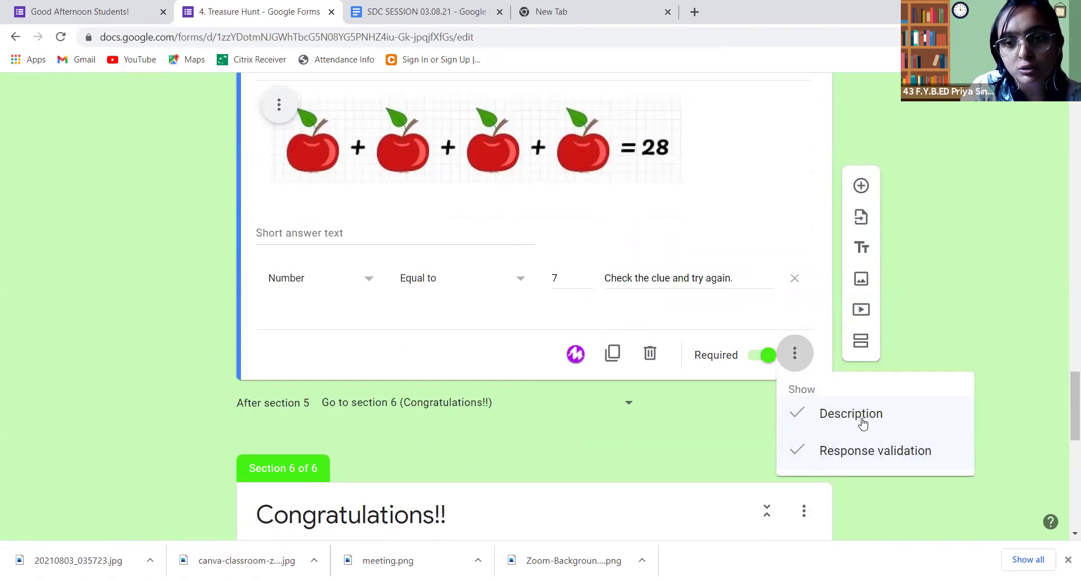
{"action": "scroll", "coordinate": [1062, 399], "scroll_direction": "up", "scroll_amount": 2}
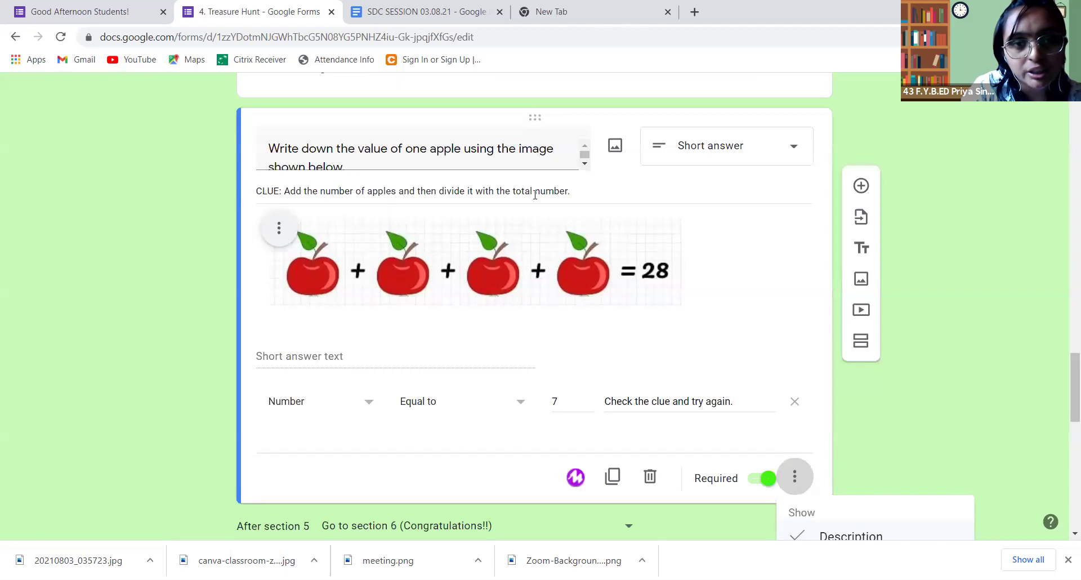
{"action": "scroll", "coordinate": [747, 350], "scroll_direction": "down", "scroll_amount": 2}
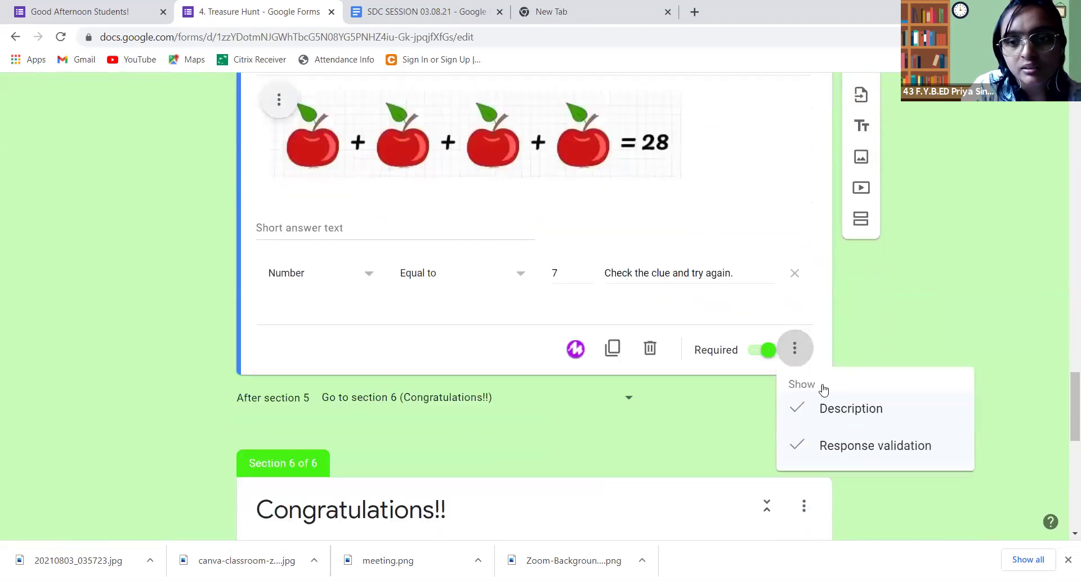
Step: Turn the apple question's description off and on again
{"action": "left_click", "coordinate": [817, 394]}
{"action": "scroll", "coordinate": [401, 248], "scroll_direction": "up", "scroll_amount": 1}
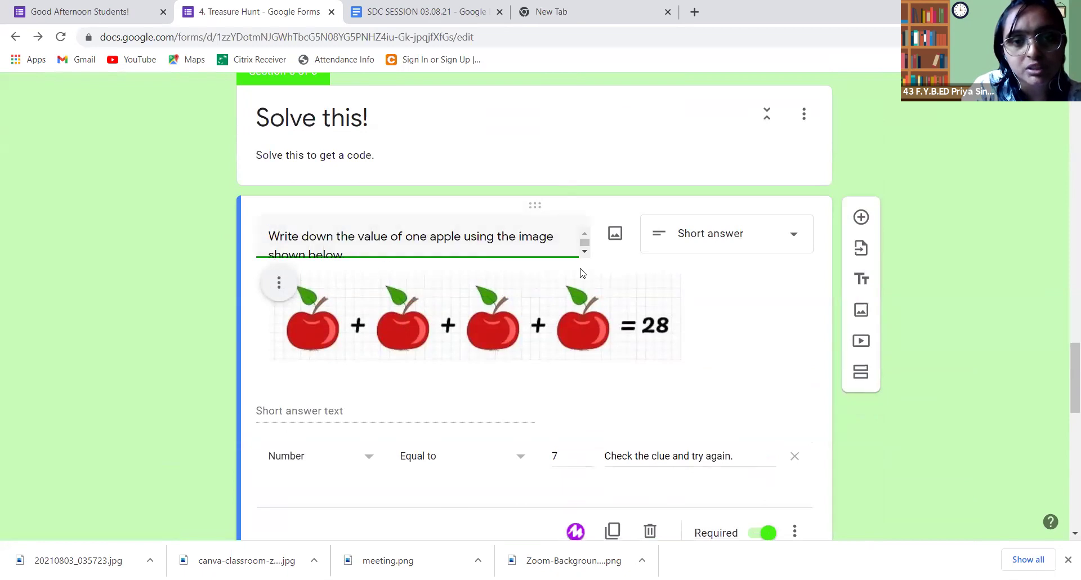
{"action": "scroll", "coordinate": [583, 273], "scroll_direction": "down", "scroll_amount": 4}
{"action": "left_click", "coordinate": [794, 321]}
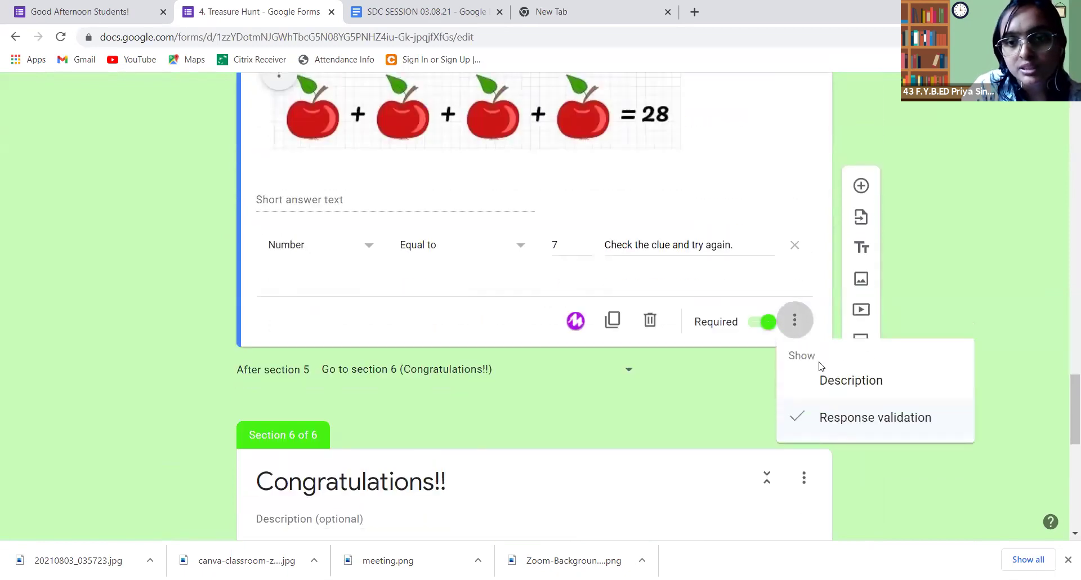
{"action": "left_click", "coordinate": [844, 379]}
{"action": "scroll", "coordinate": [808, 346], "scroll_direction": "up", "scroll_amount": 3}
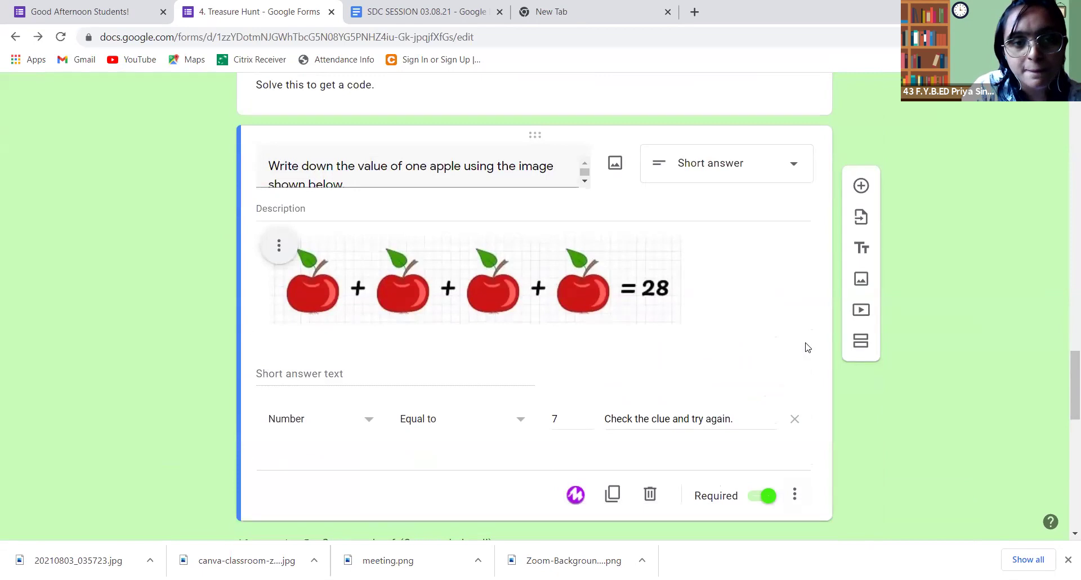
Step: Examine the apple question's response validation rule and its available rule types, keeping Number selected
{"action": "scroll", "coordinate": [800, 355], "scroll_direction": "down", "scroll_amount": 4}
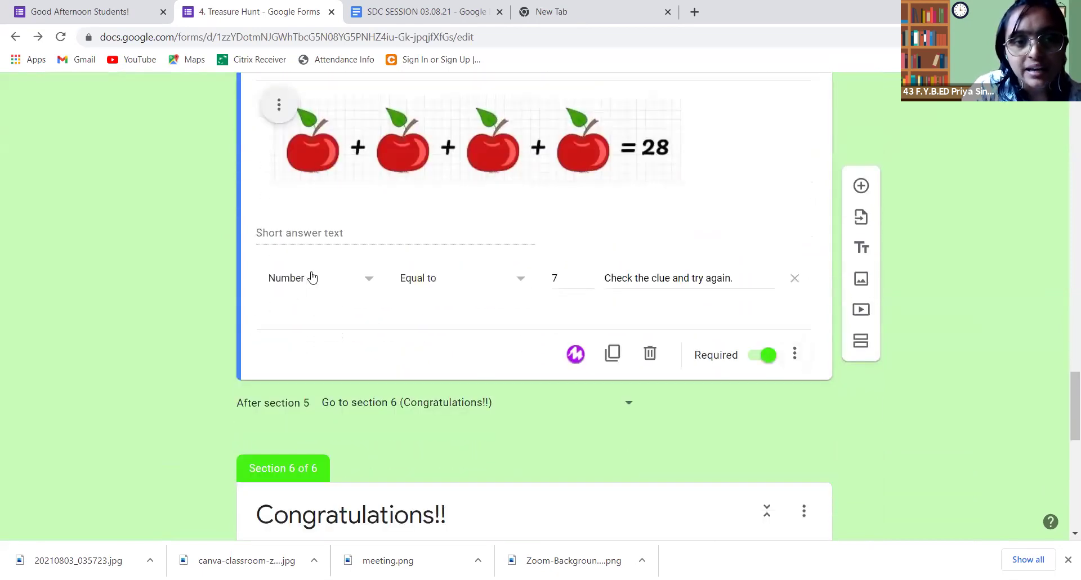
{"action": "left_click", "coordinate": [369, 286]}
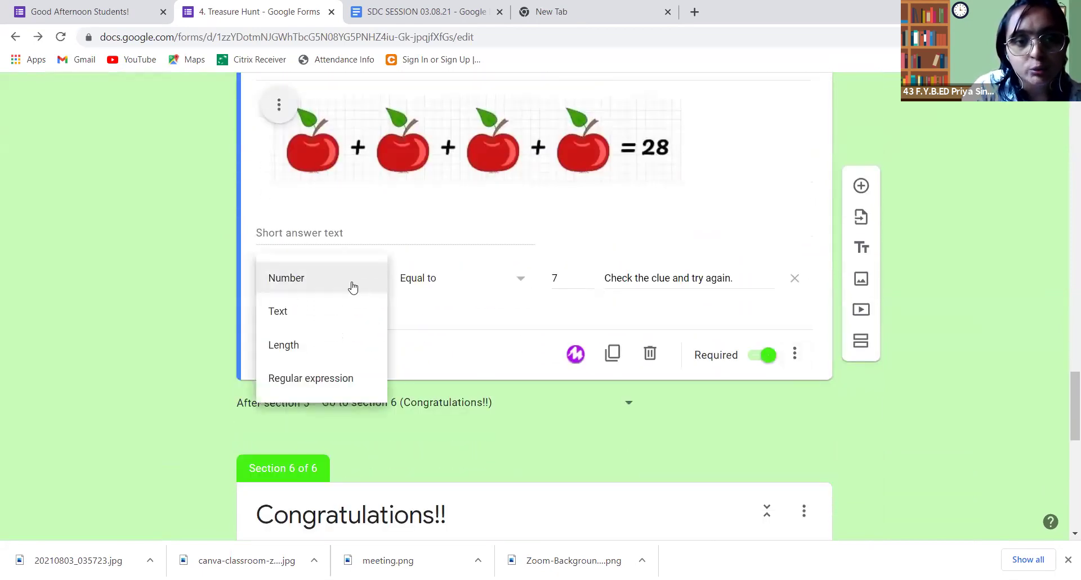
{"action": "left_click", "coordinate": [353, 285]}
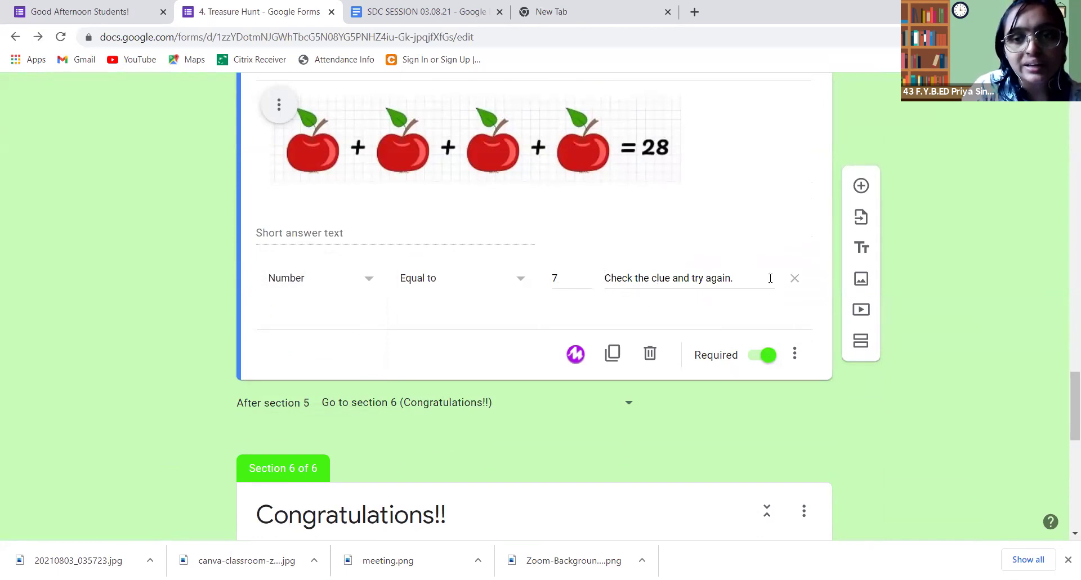
{"action": "scroll", "coordinate": [670, 260], "scroll_direction": "up", "scroll_amount": 2}
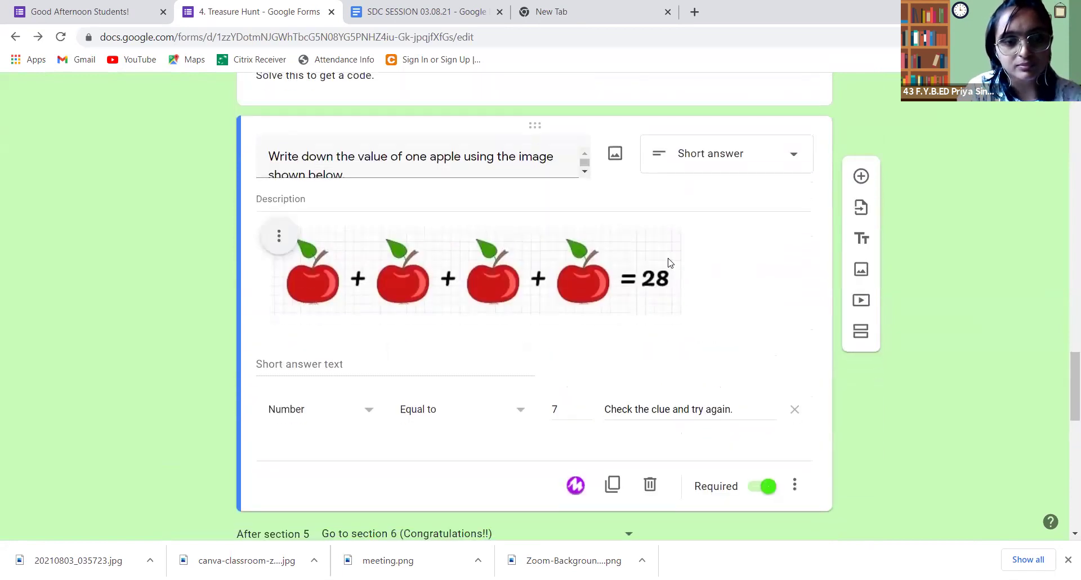
{"action": "scroll", "coordinate": [640, 260], "scroll_direction": "down", "scroll_amount": 4}
{"action": "scroll", "coordinate": [640, 260], "scroll_direction": "up", "scroll_amount": 3}
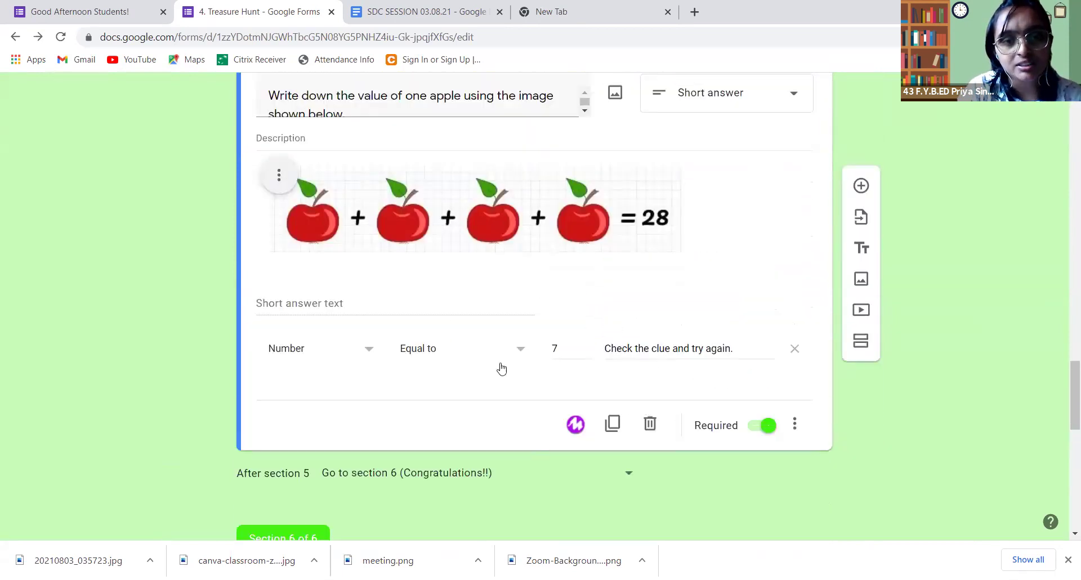
{"action": "scroll", "coordinate": [476, 315], "scroll_direction": "down", "scroll_amount": 5}
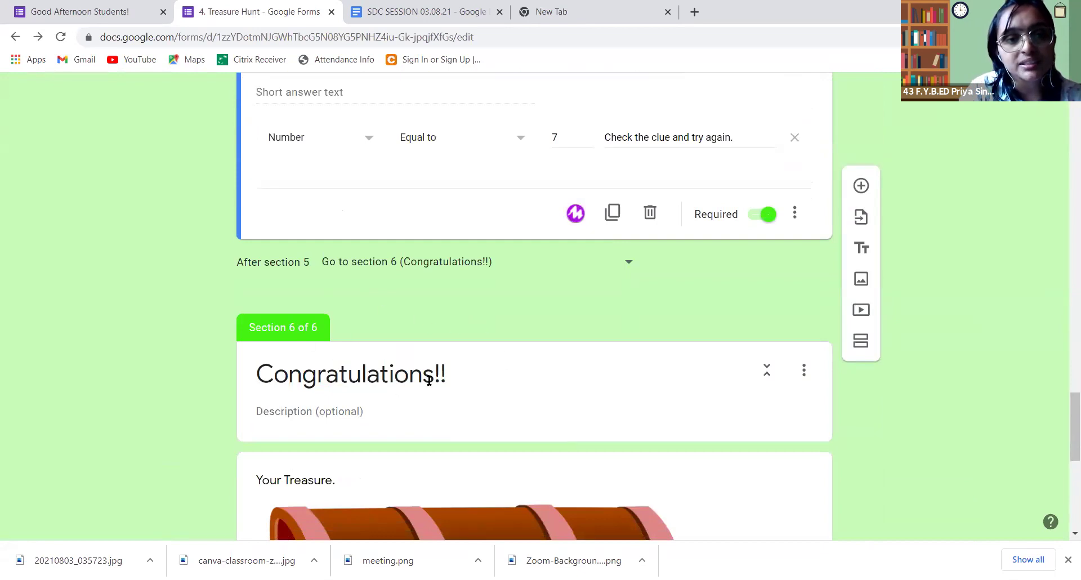
{"action": "scroll", "coordinate": [630, 200], "scroll_direction": "up", "scroll_amount": 5}
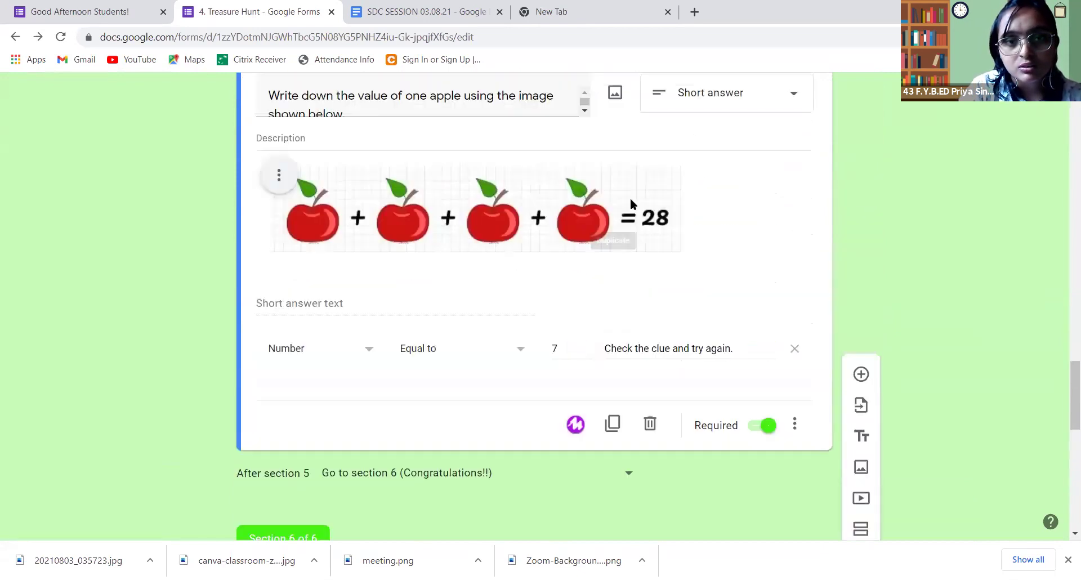
Step: Review the possible destinations after section 5 without changing the choice, and view the treasure image in section 6
{"action": "scroll", "coordinate": [629, 317], "scroll_direction": "down", "scroll_amount": 4}
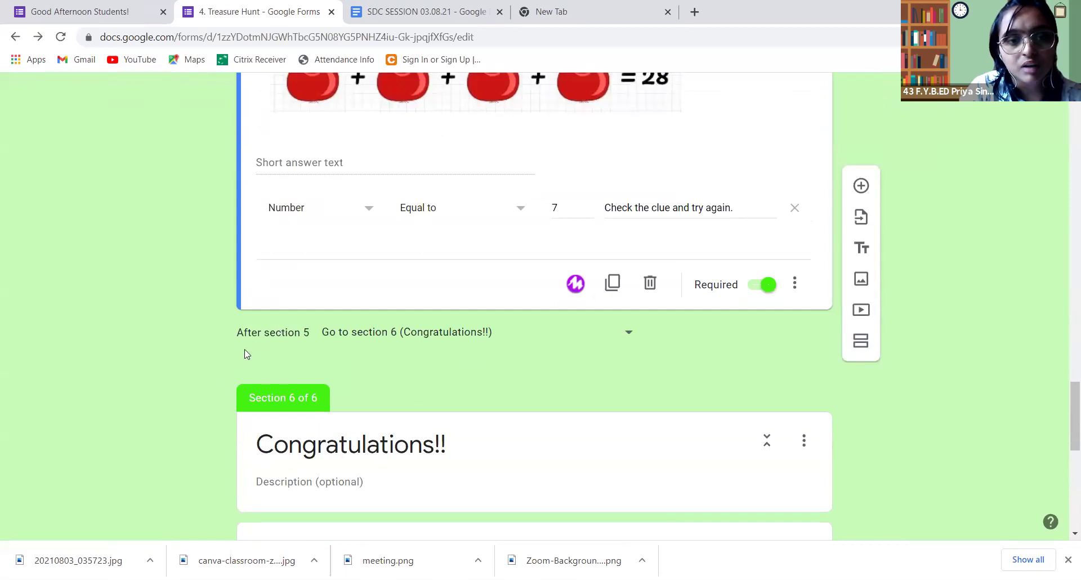
{"action": "left_click", "coordinate": [440, 340]}
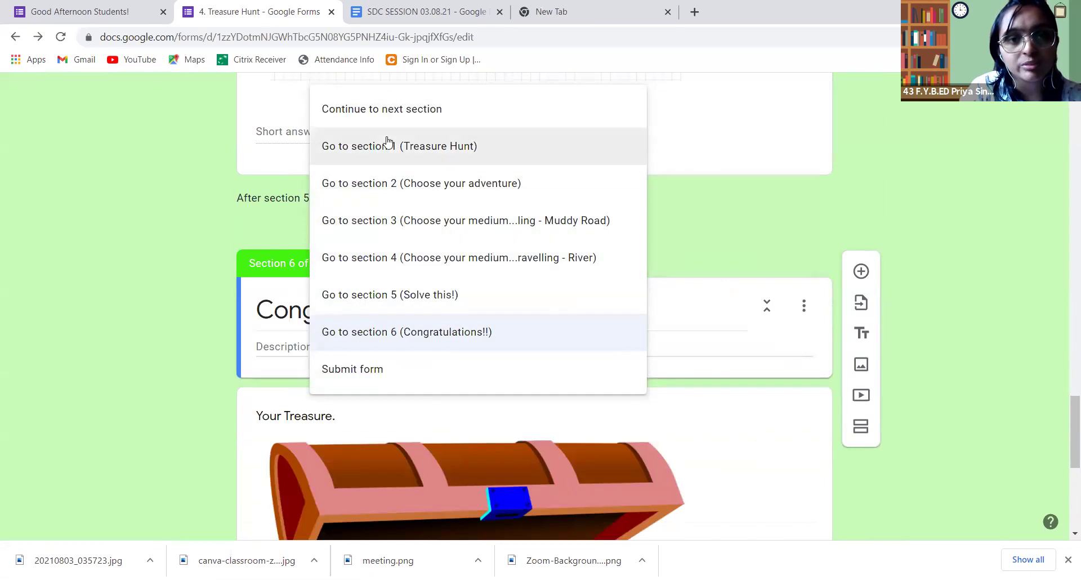
{"action": "left_click", "coordinate": [167, 376]}
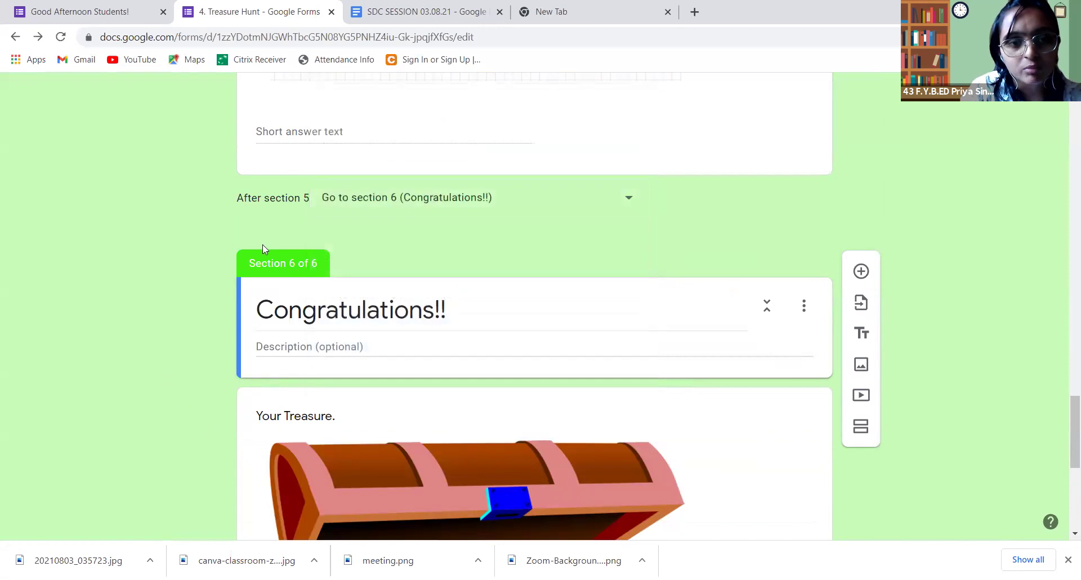
{"action": "scroll", "coordinate": [381, 308], "scroll_direction": "down", "scroll_amount": 3}
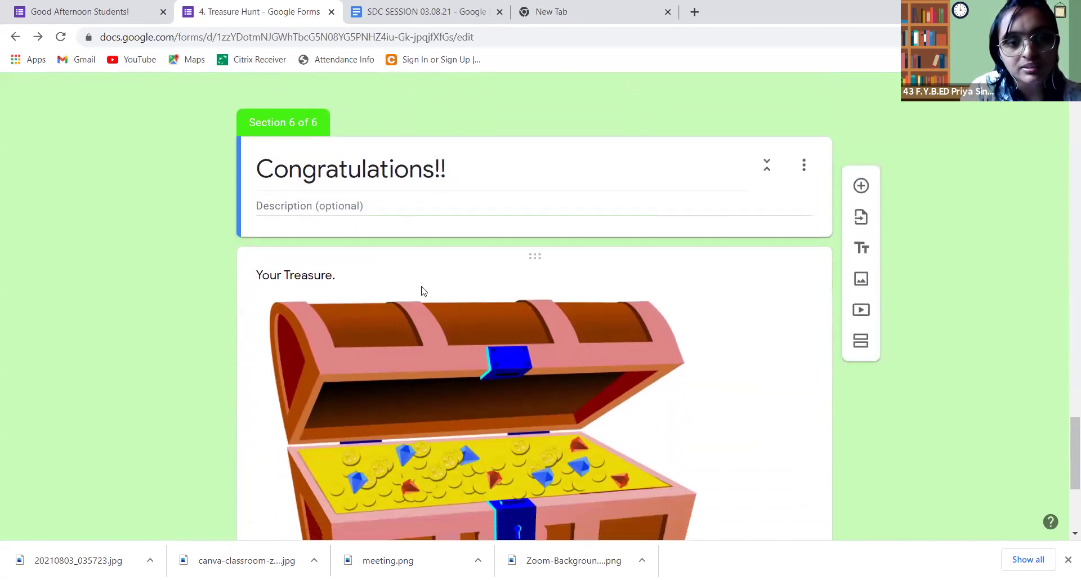
{"action": "scroll", "coordinate": [415, 376], "scroll_direction": "down", "scroll_amount": 5}
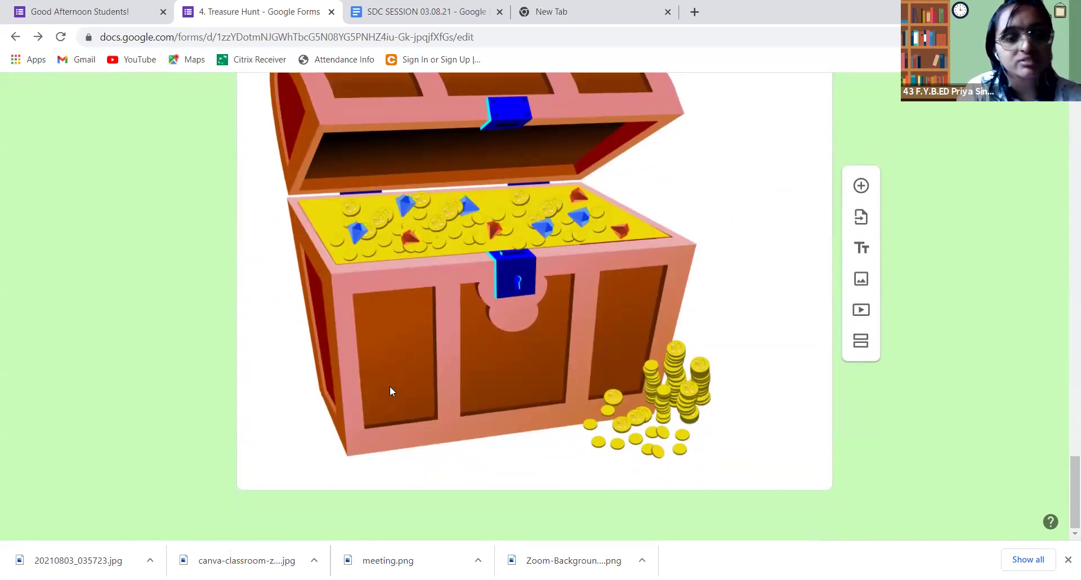
{"action": "scroll", "coordinate": [277, 380], "scroll_direction": "up", "scroll_amount": 20}
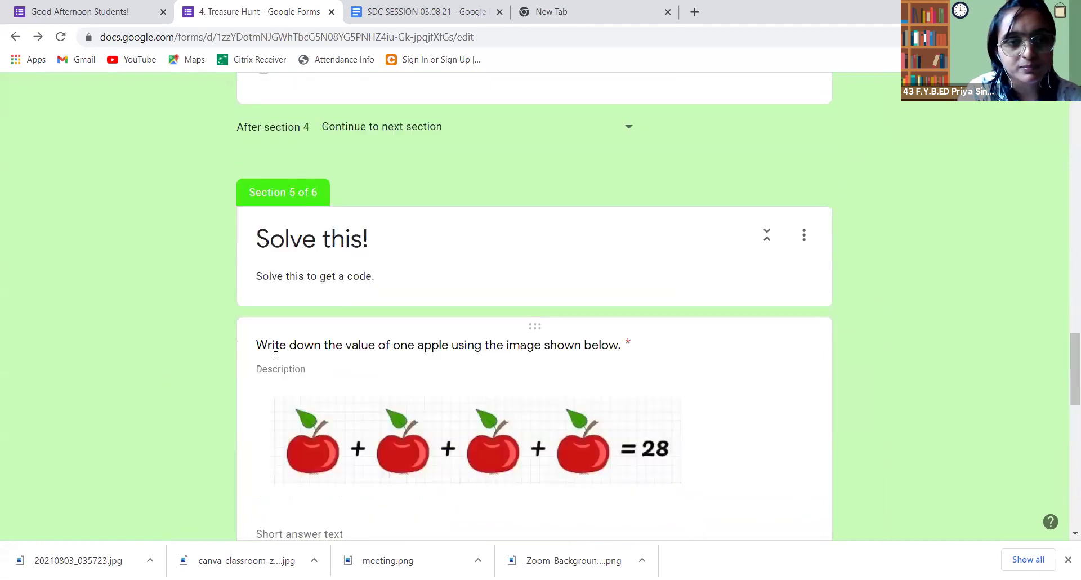
Step: Open the Treasure Hunt form's response summary and review it from the submitted names down to the apple puzzle chart
{"action": "scroll", "coordinate": [317, 326], "scroll_direction": "up", "scroll_amount": 15}
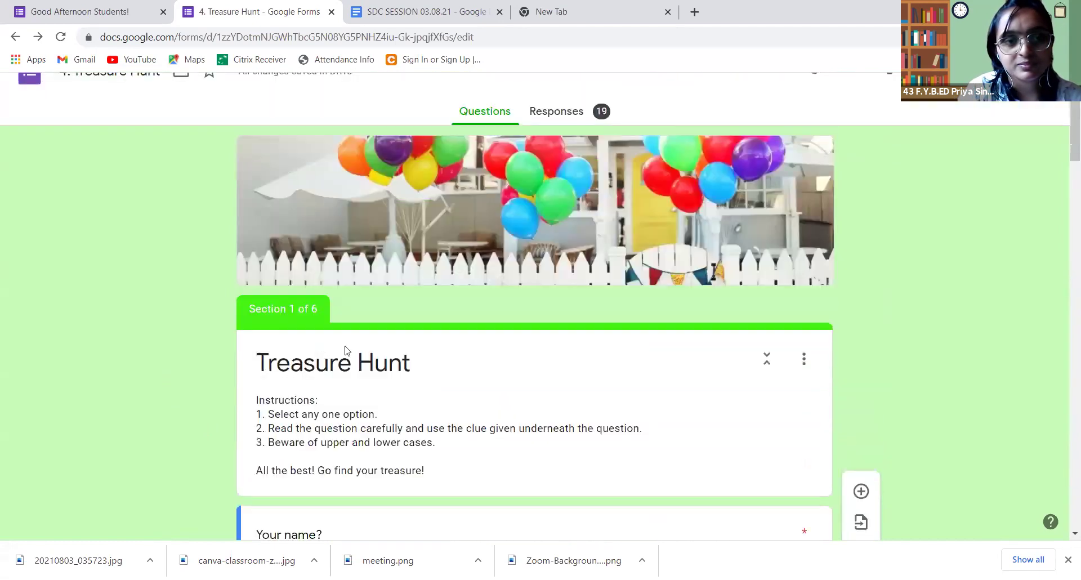
{"action": "left_click", "coordinate": [580, 145]}
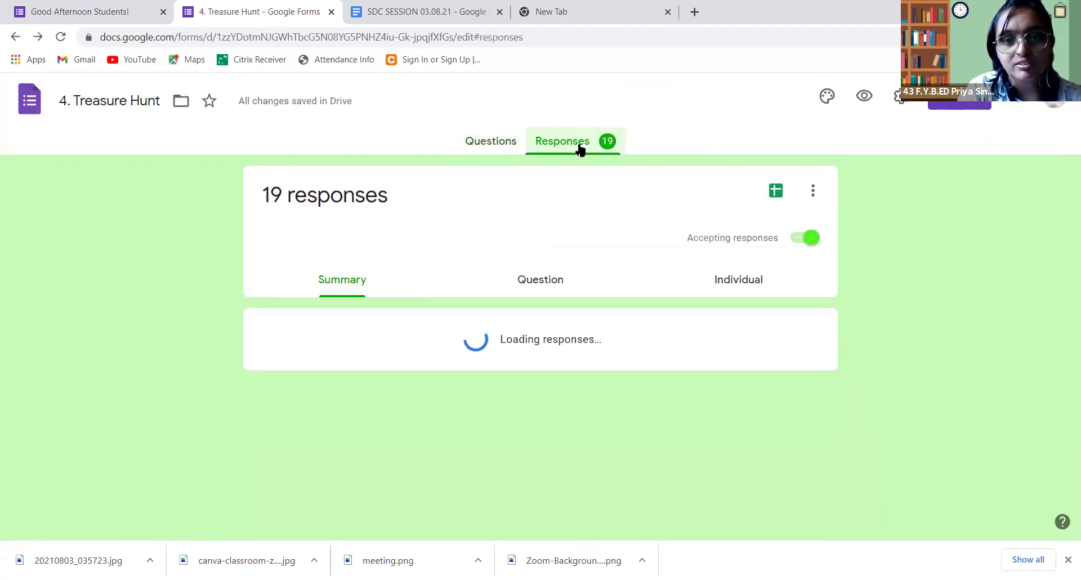
{"action": "scroll", "coordinate": [580, 158], "scroll_direction": "down", "scroll_amount": 12}
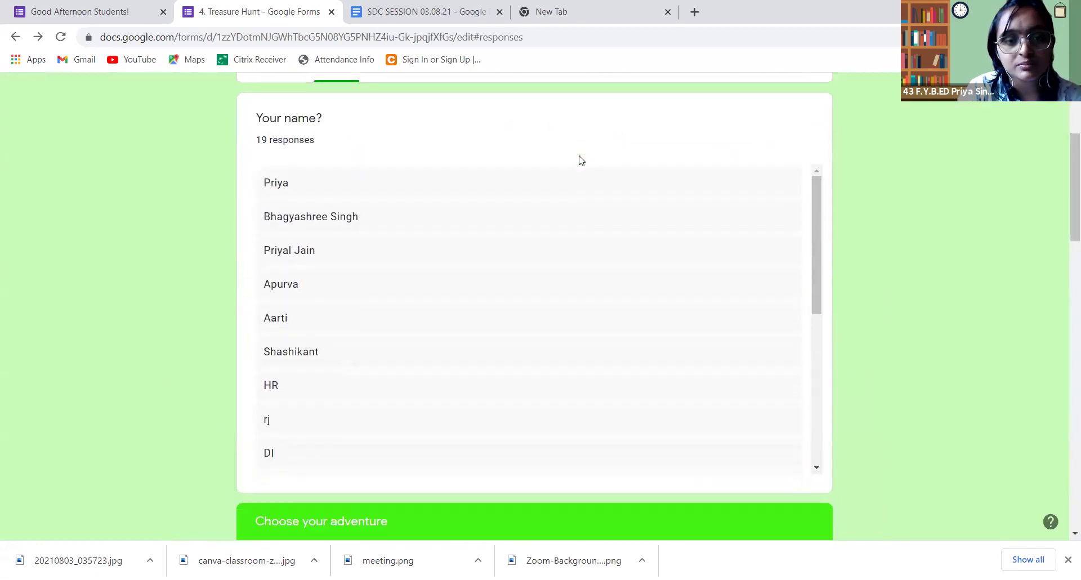
{"action": "scroll", "coordinate": [581, 162], "scroll_direction": "down", "scroll_amount": 12}
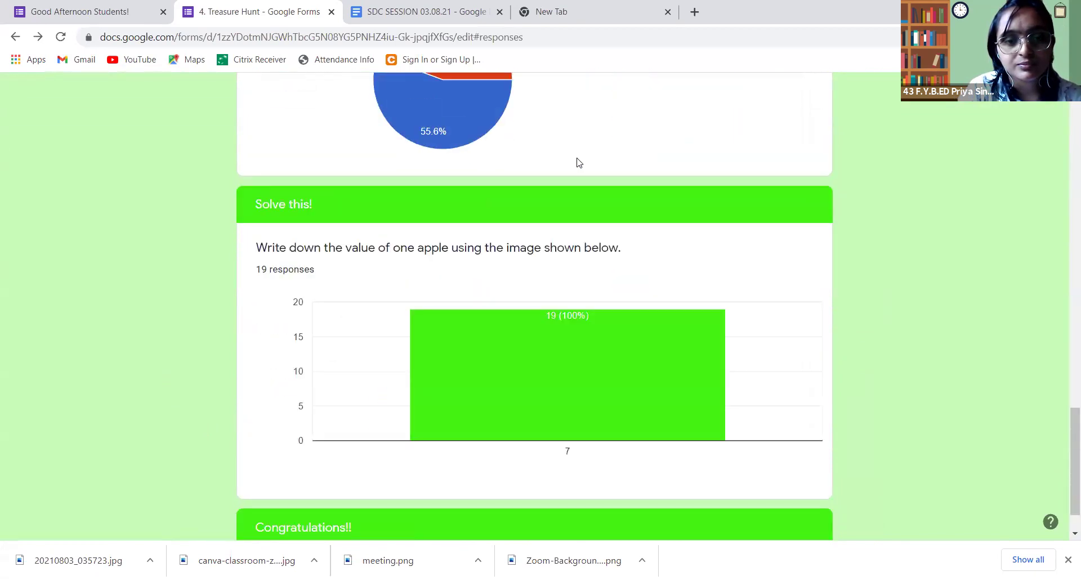
{"action": "scroll", "coordinate": [586, 150], "scroll_direction": "up", "scroll_amount": 20}
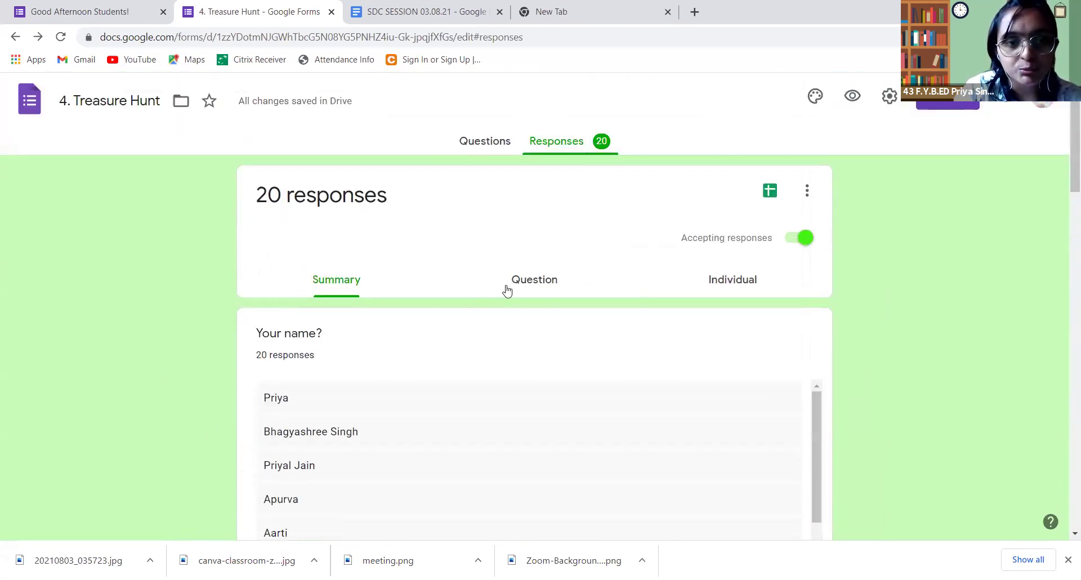
Step: Show the responses grouped by question and advance from the name question to "Choose your adventure"
{"action": "left_click", "coordinate": [530, 289]}
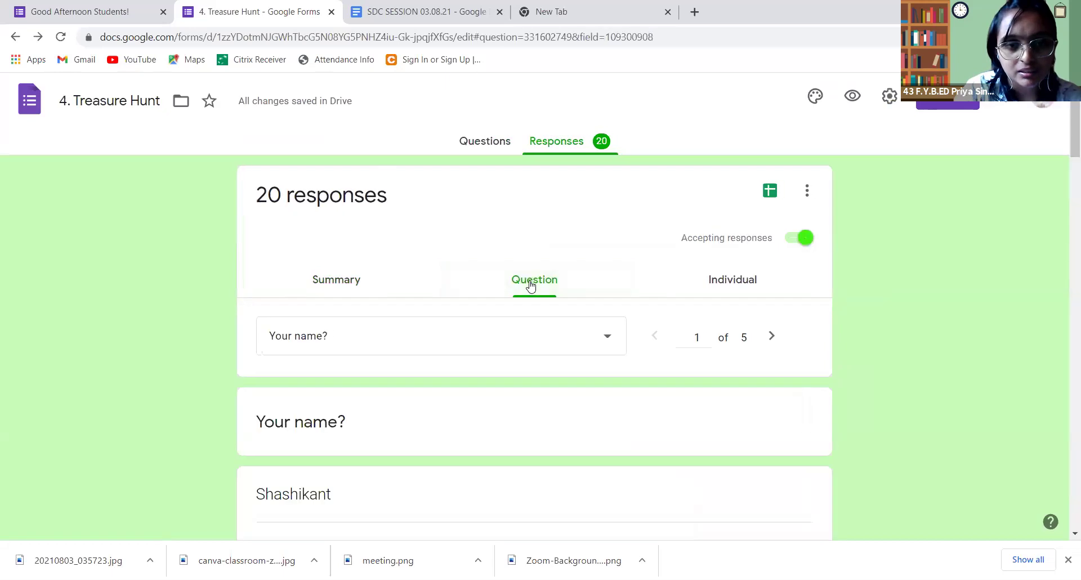
{"action": "scroll", "coordinate": [724, 188], "scroll_direction": "down", "scroll_amount": 2}
{"action": "left_click", "coordinate": [698, 197]}
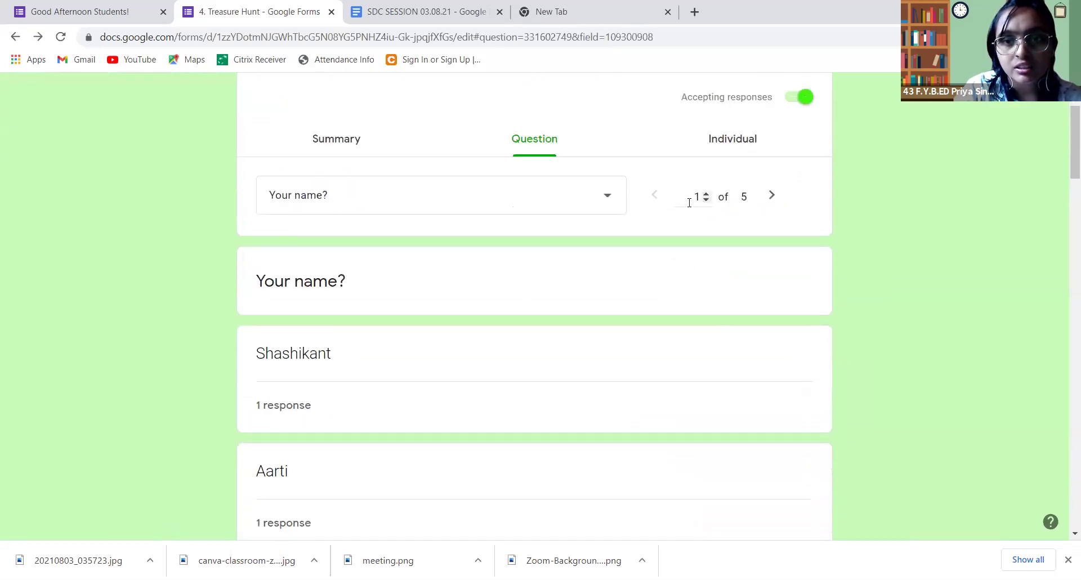
{"action": "left_click", "coordinate": [774, 198]}
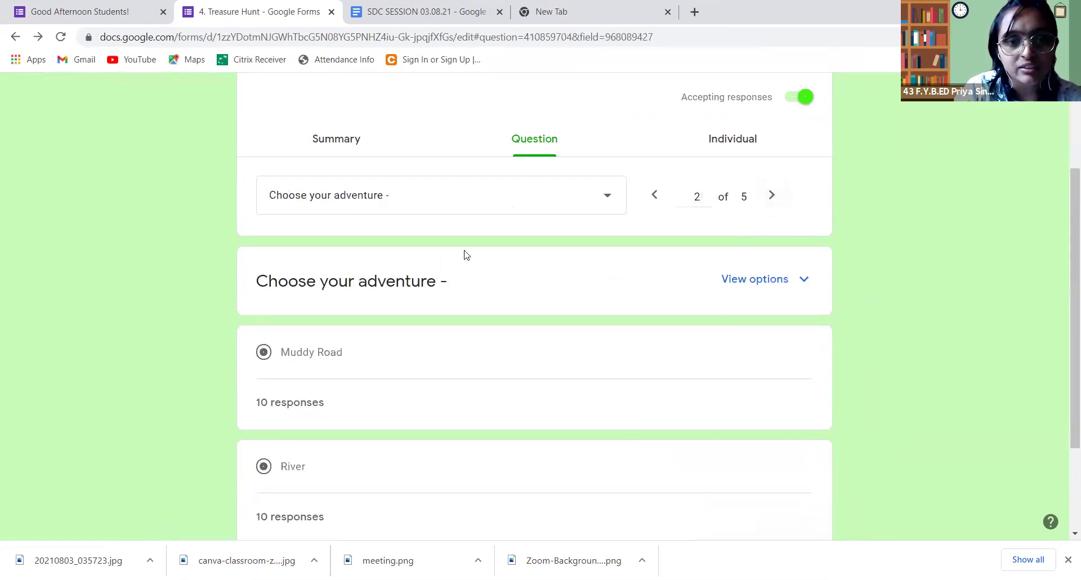
Step: Examine the Muddy Road and River answers, including the list of individual responses behind the Muddy Road choice
{"action": "scroll", "coordinate": [269, 266], "scroll_direction": "down", "scroll_amount": 3}
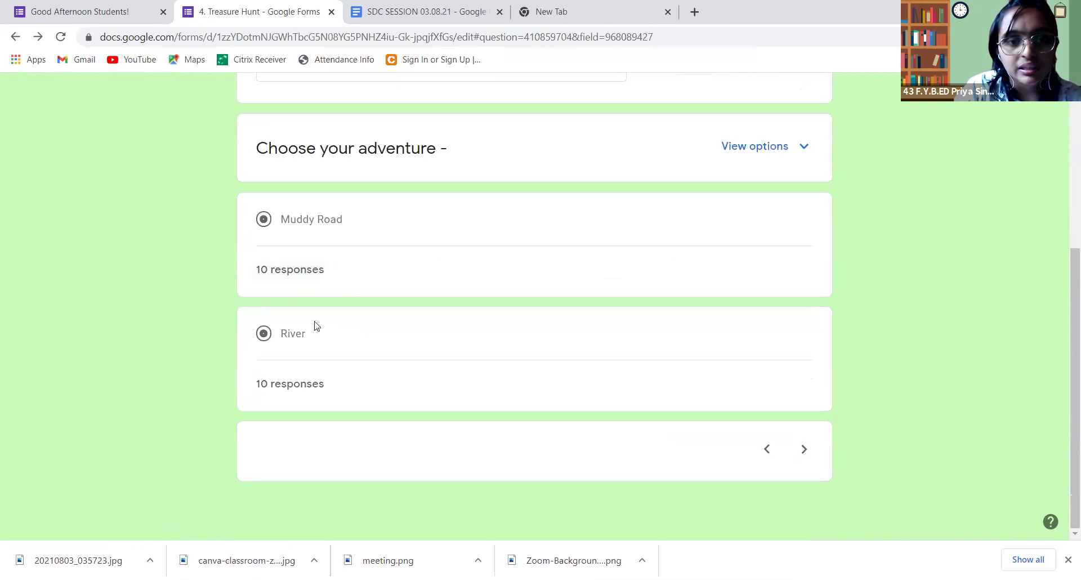
{"action": "left_click", "coordinate": [310, 273]}
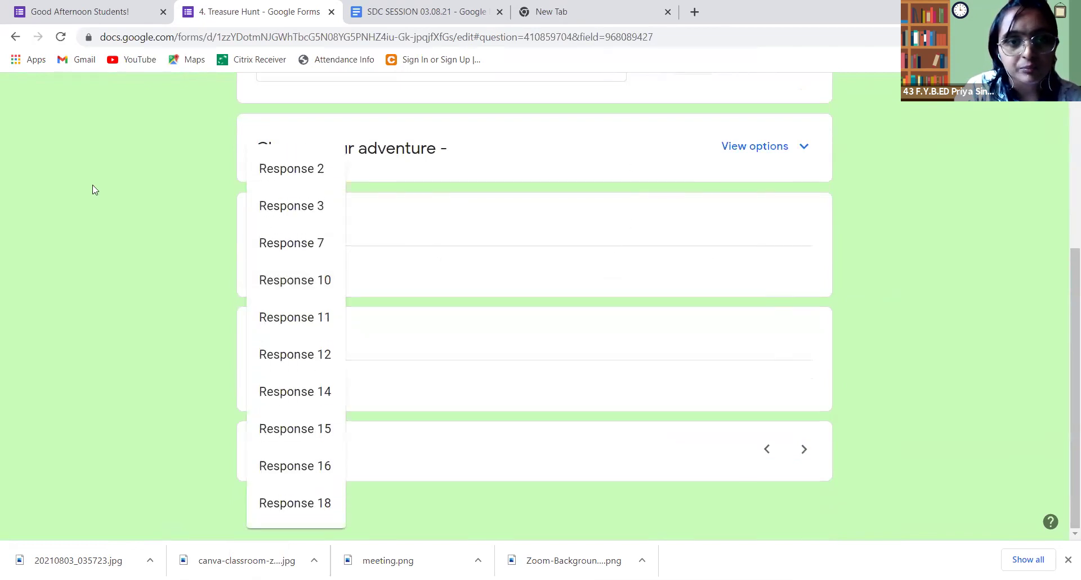
{"action": "left_click", "coordinate": [549, 239]}
{"action": "scroll", "coordinate": [670, 289], "scroll_direction": "up", "scroll_amount": 5}
{"action": "scroll", "coordinate": [304, 333], "scroll_direction": "down", "scroll_amount": 4}
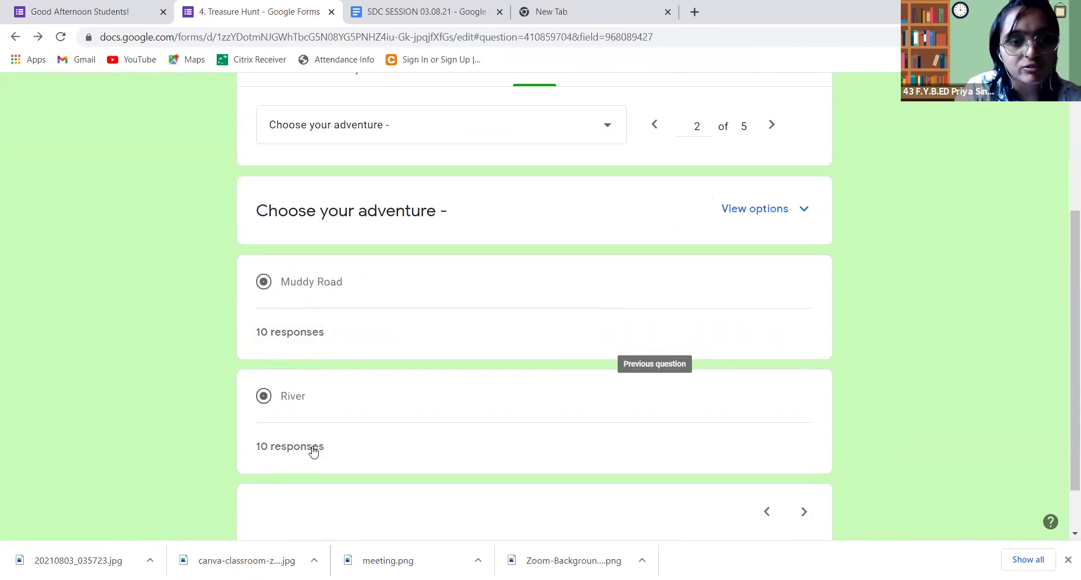
{"action": "scroll", "coordinate": [338, 445], "scroll_direction": "down", "scroll_amount": 2}
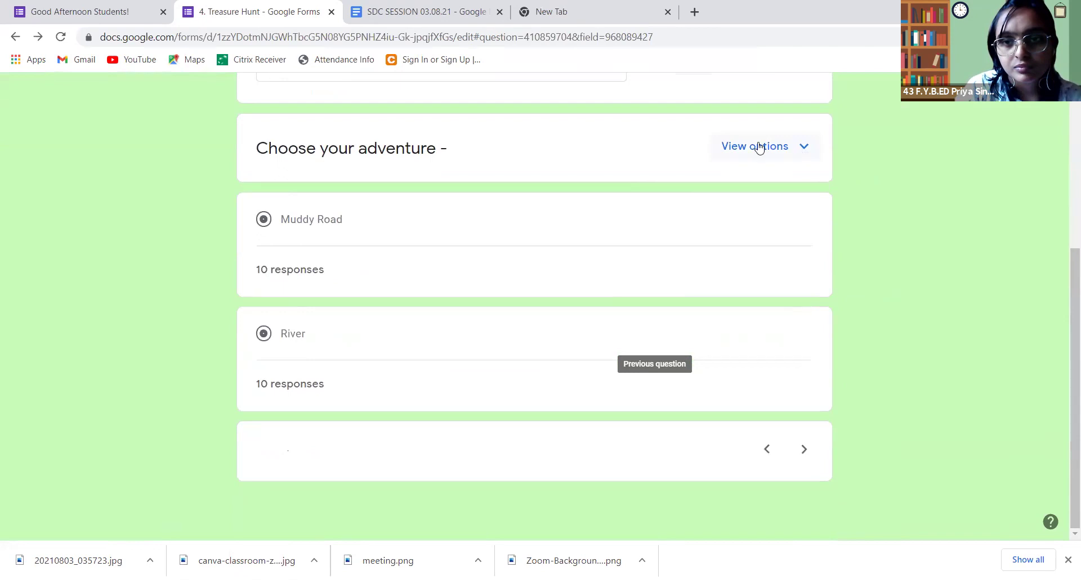
Step: Advance to question 3, "Your medium of travelling?", and review its blank, Jeep and Walk answer groups
{"action": "scroll", "coordinate": [761, 157], "scroll_direction": "up", "scroll_amount": 2}
{"action": "left_click", "coordinate": [779, 144]}
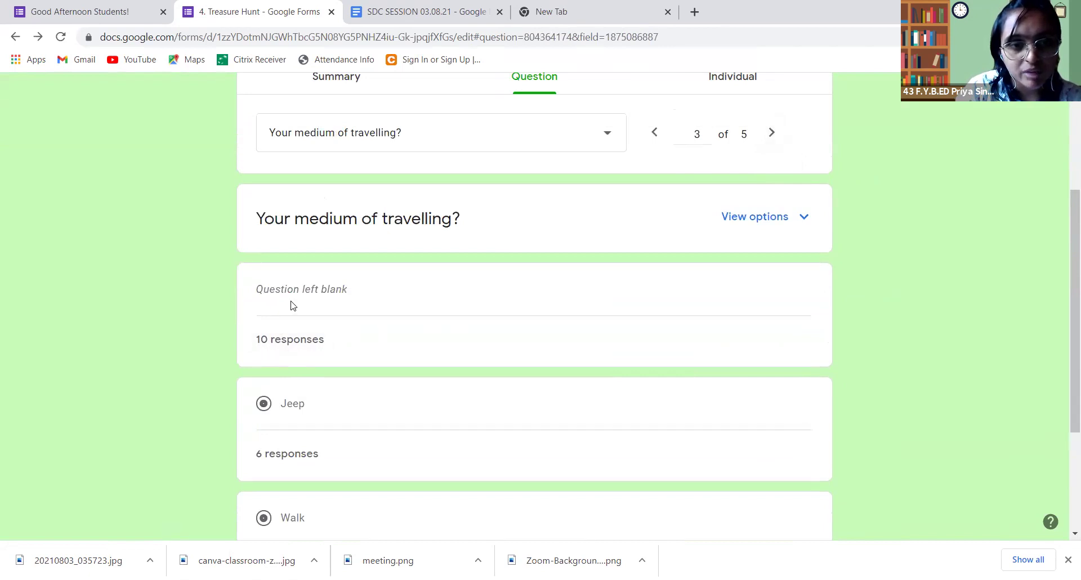
{"action": "scroll", "coordinate": [366, 387], "scroll_direction": "down", "scroll_amount": 2}
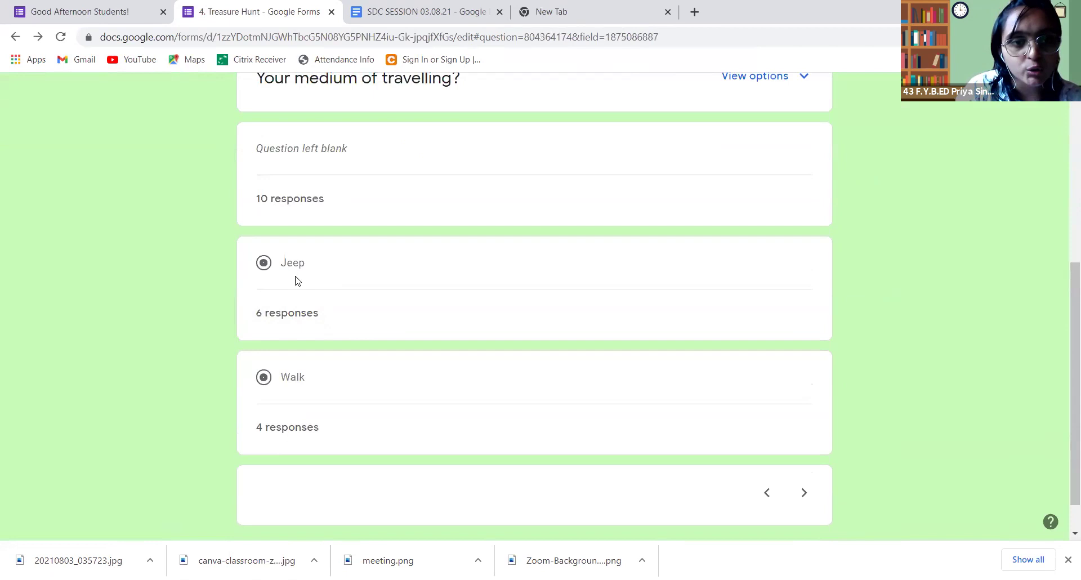
{"action": "scroll", "coordinate": [321, 391], "scroll_direction": "down", "scroll_amount": 1}
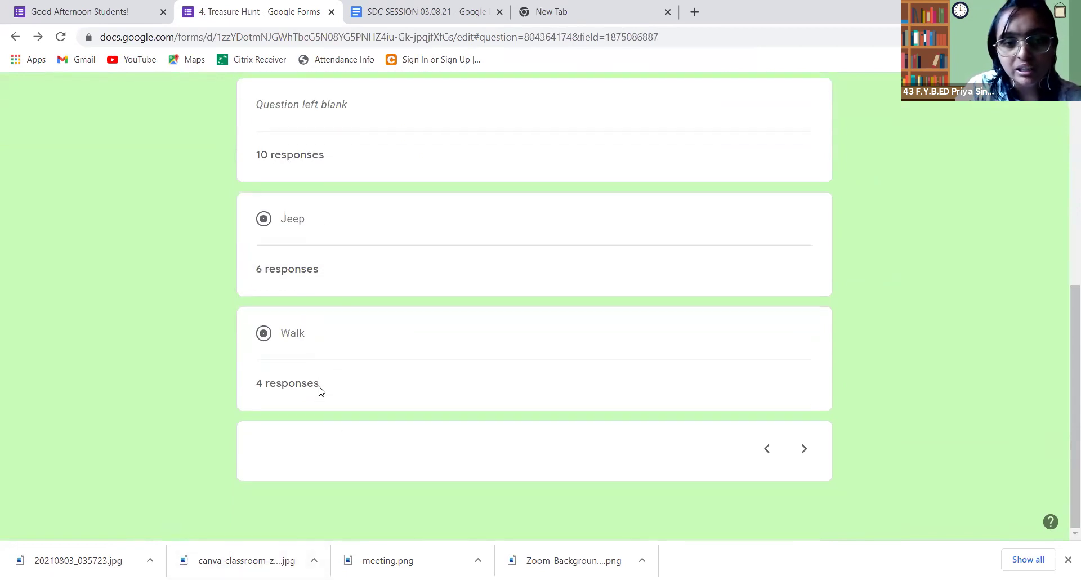
{"action": "scroll", "coordinate": [320, 390], "scroll_direction": "up", "scroll_amount": 7}
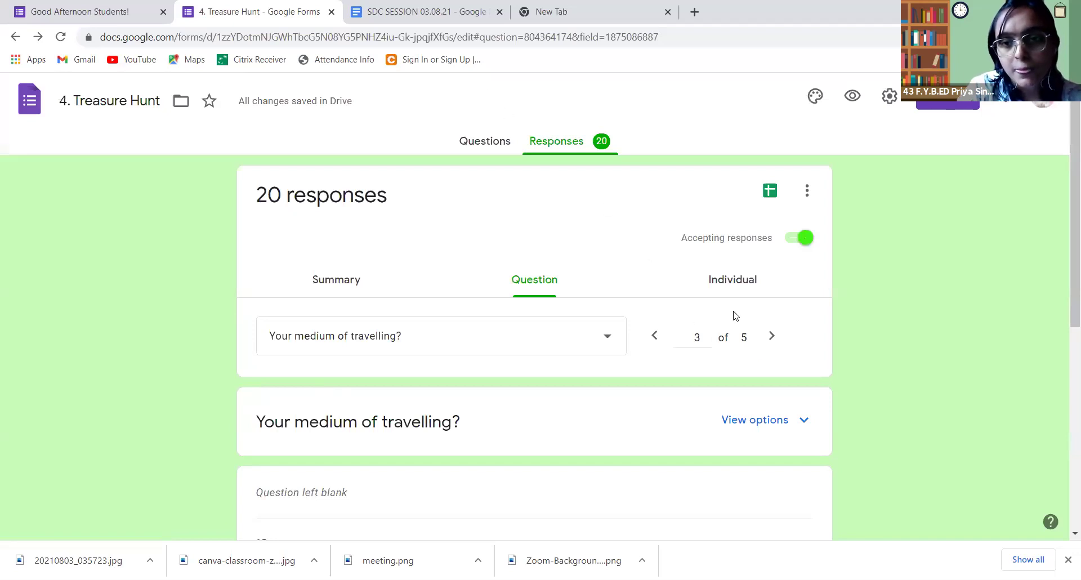
Step: Show the responses individually and view the name and adventure choice given in response 1
{"action": "left_click", "coordinate": [725, 290]}
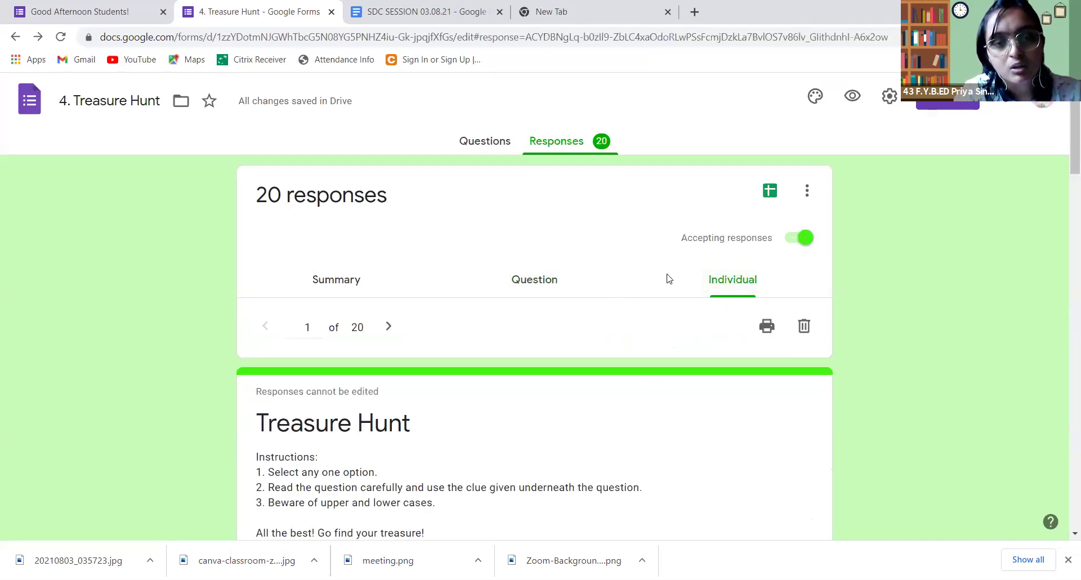
{"action": "scroll", "coordinate": [669, 279], "scroll_direction": "down", "scroll_amount": 3}
{"action": "scroll", "coordinate": [697, 238], "scroll_direction": "down", "scroll_amount": 4}
{"action": "scroll", "coordinate": [625, 208], "scroll_direction": "up", "scroll_amount": 1}
{"action": "scroll", "coordinate": [658, 183], "scroll_direction": "down", "scroll_amount": 1}
{"action": "scroll", "coordinate": [660, 184], "scroll_direction": "down", "scroll_amount": 10}
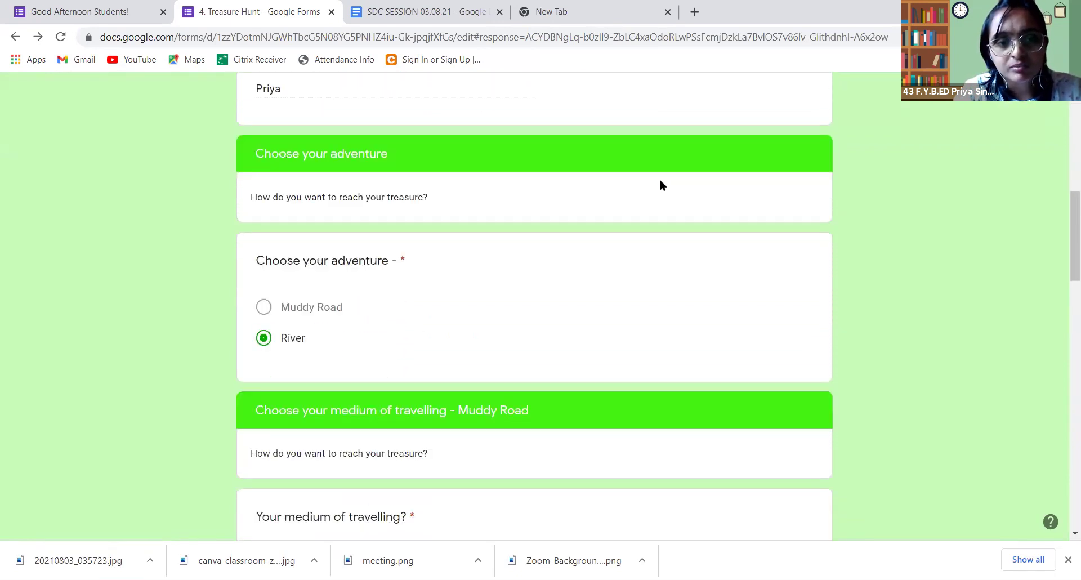
{"action": "scroll", "coordinate": [662, 184], "scroll_direction": "up", "scroll_amount": 9}
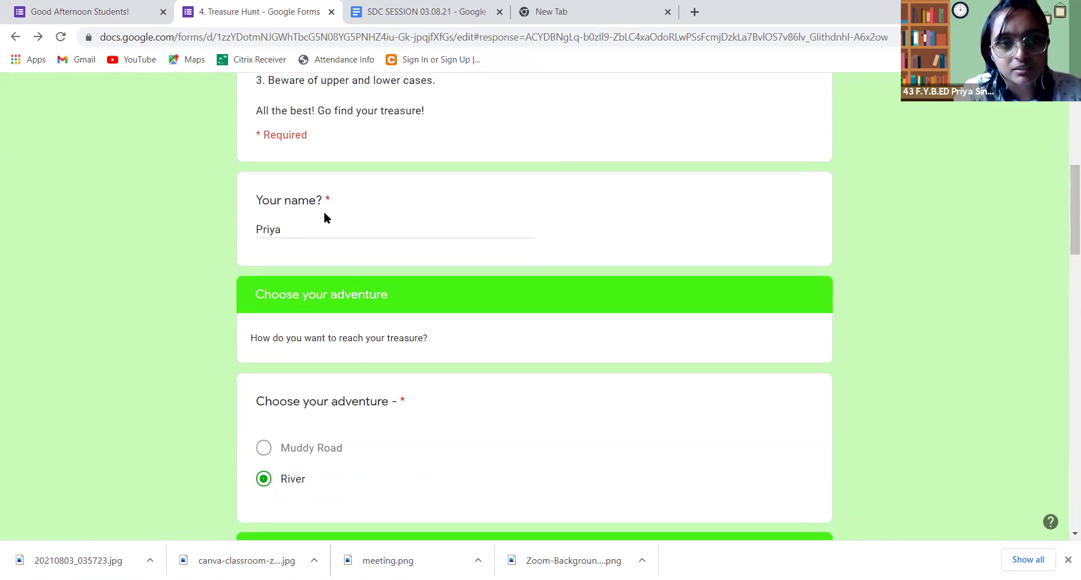
Step: Read the rest of response 1, covering its travelling choices, apple puzzle answer and treasure image
{"action": "scroll", "coordinate": [323, 214], "scroll_direction": "down", "scroll_amount": 3}
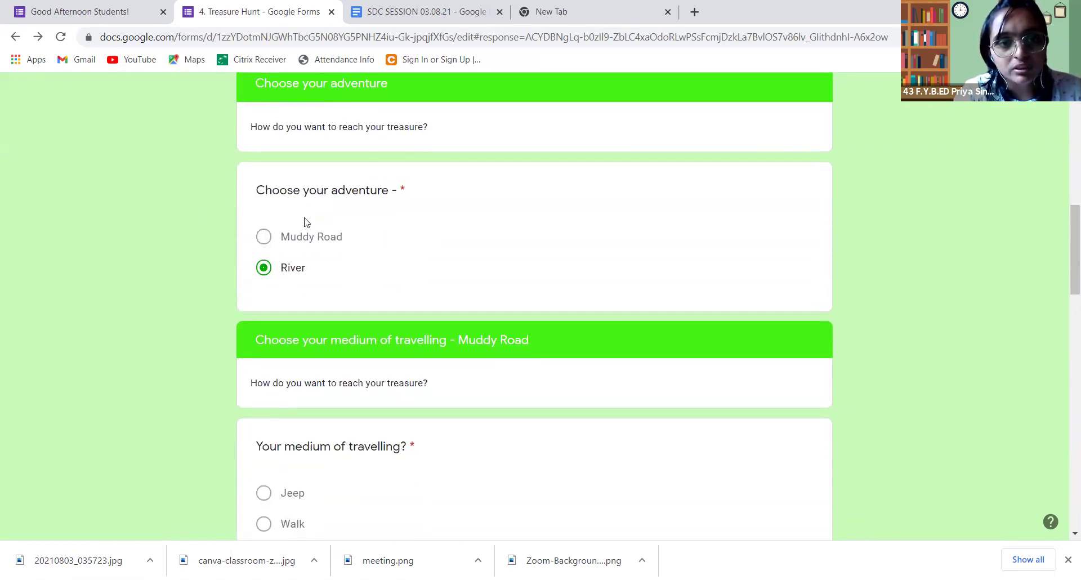
{"action": "scroll", "coordinate": [305, 222], "scroll_direction": "down", "scroll_amount": 4}
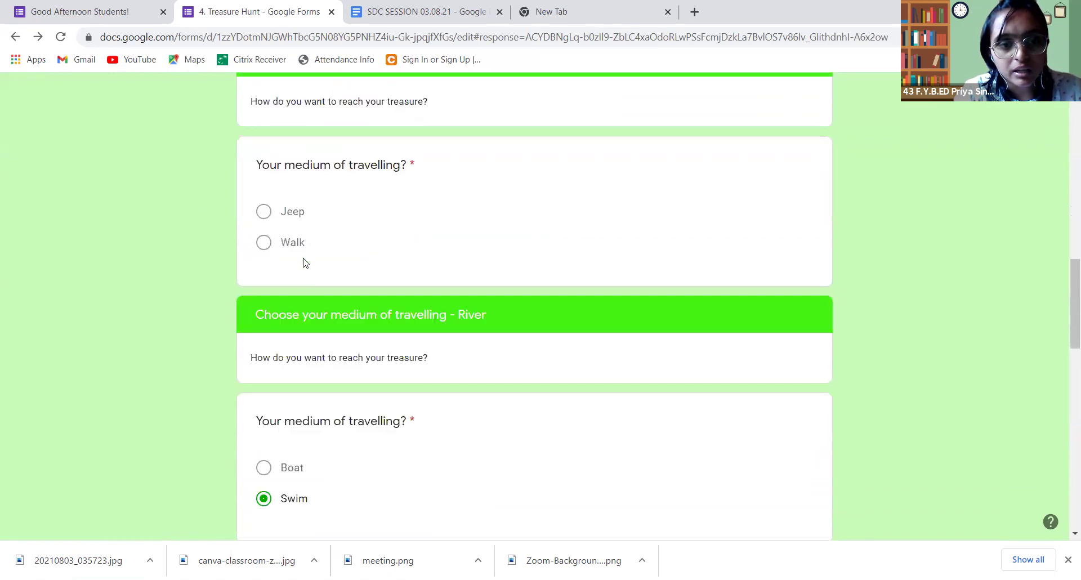
{"action": "scroll", "coordinate": [305, 263], "scroll_direction": "down", "scroll_amount": 5}
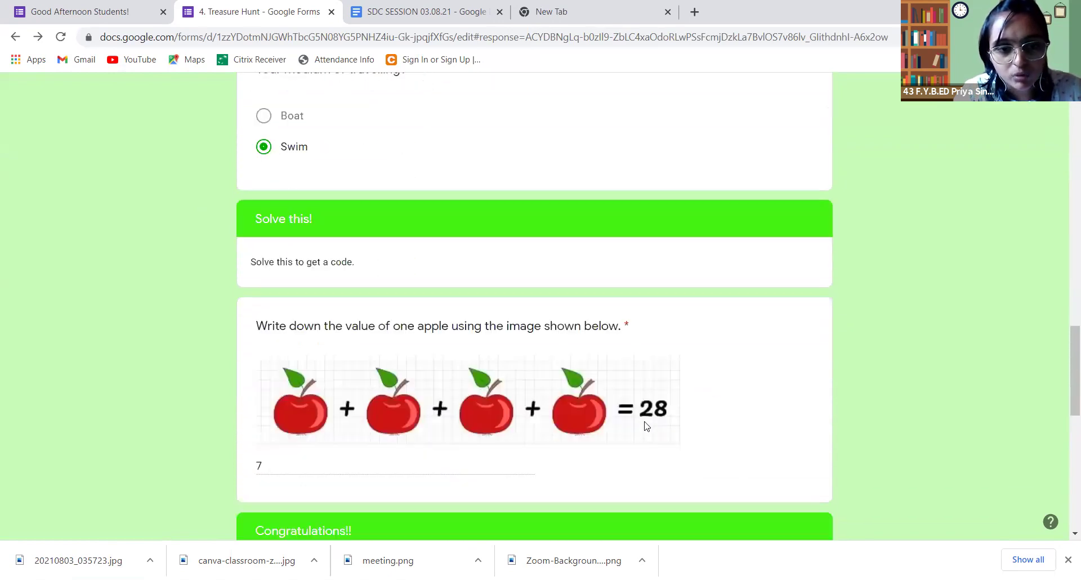
{"action": "scroll", "coordinate": [629, 416], "scroll_direction": "down", "scroll_amount": 7}
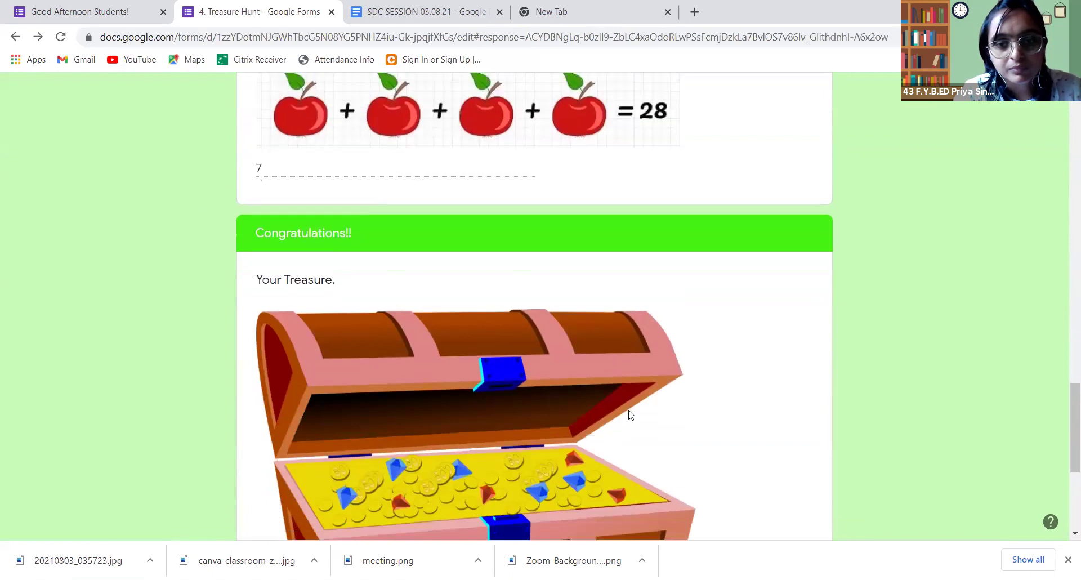
{"action": "scroll", "coordinate": [628, 402], "scroll_direction": "up", "scroll_amount": 20}
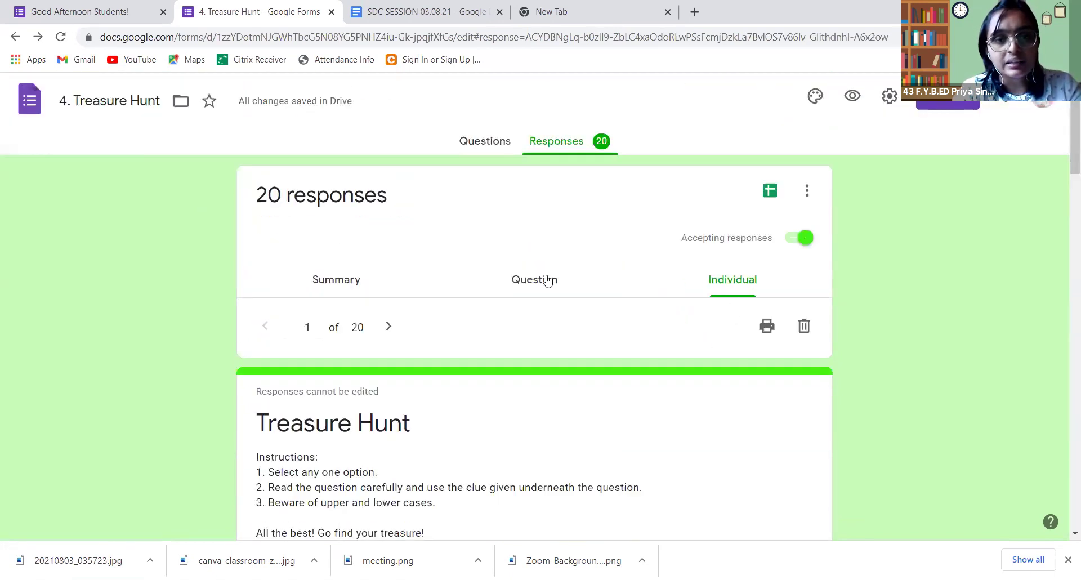
Step: Page through the individual responses up to response 4, comparing this display with the question-by-question one
{"action": "left_click", "coordinate": [548, 281]}
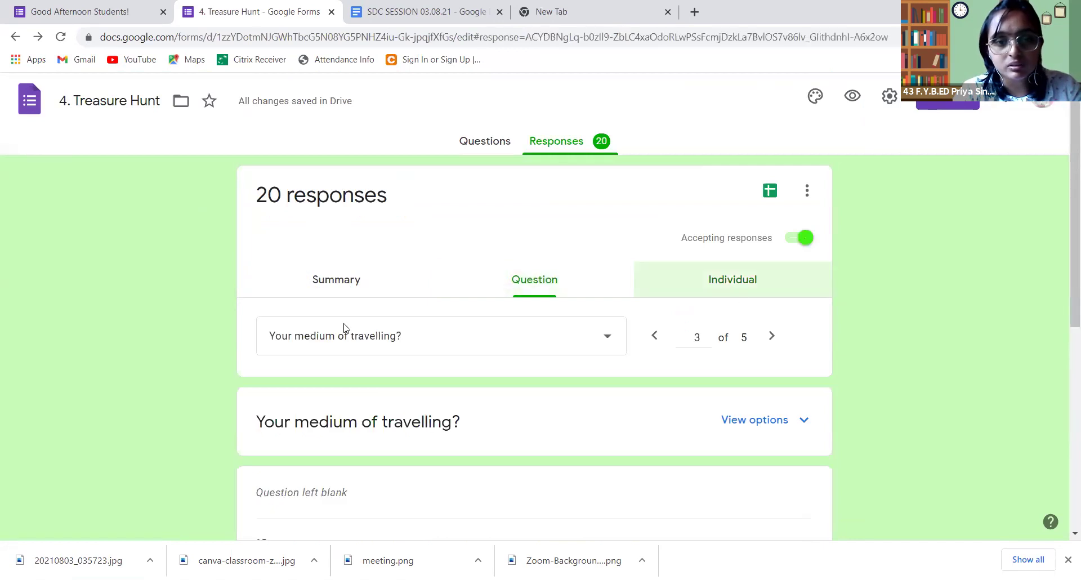
{"action": "left_click", "coordinate": [389, 331]}
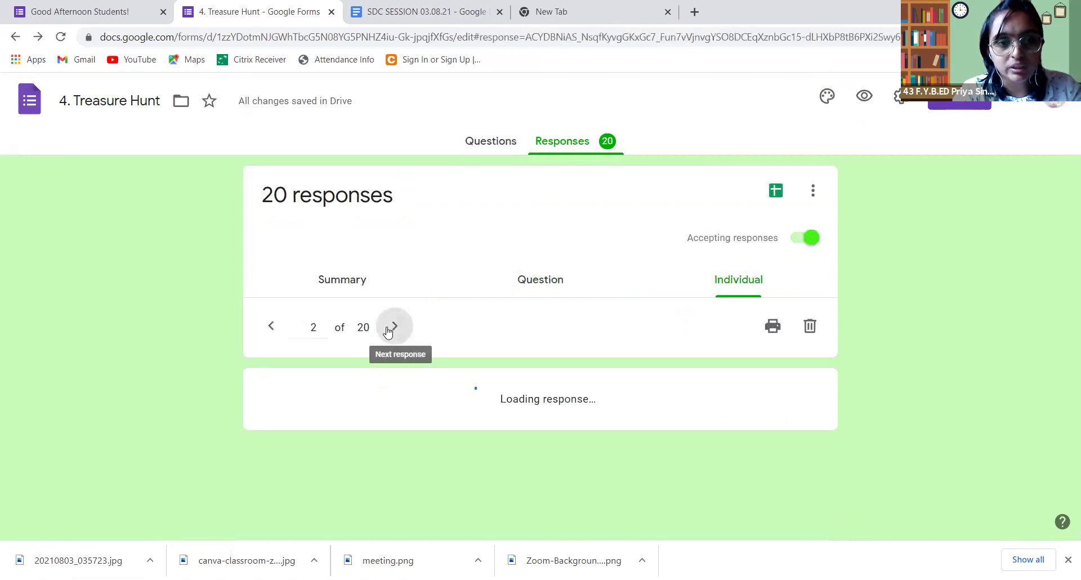
{"action": "scroll", "coordinate": [401, 372], "scroll_direction": "down", "scroll_amount": 5}
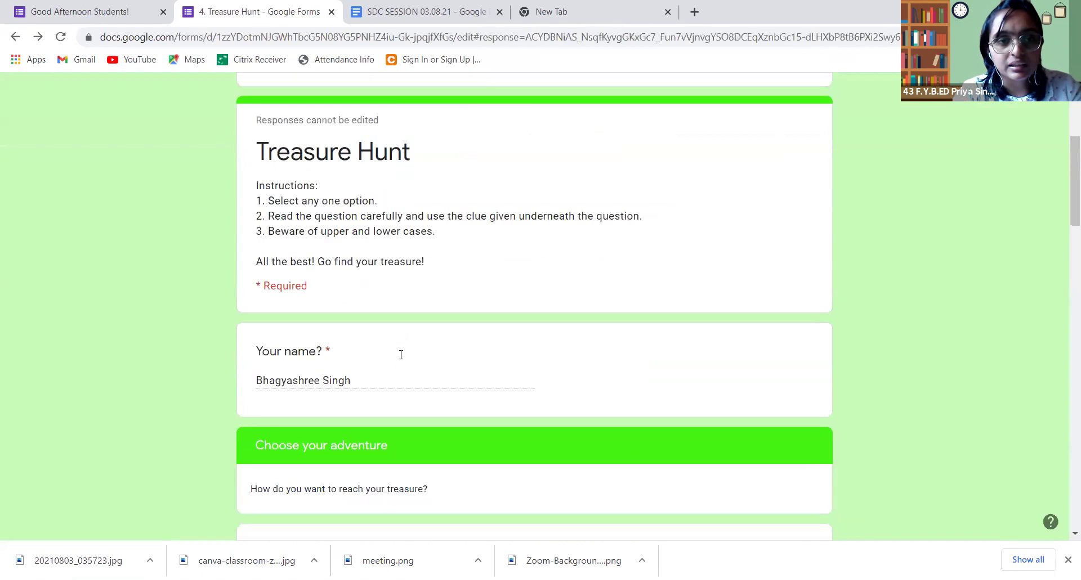
{"action": "scroll", "coordinate": [393, 326], "scroll_direction": "up", "scroll_amount": 5}
{"action": "left_click", "coordinate": [394, 327]}
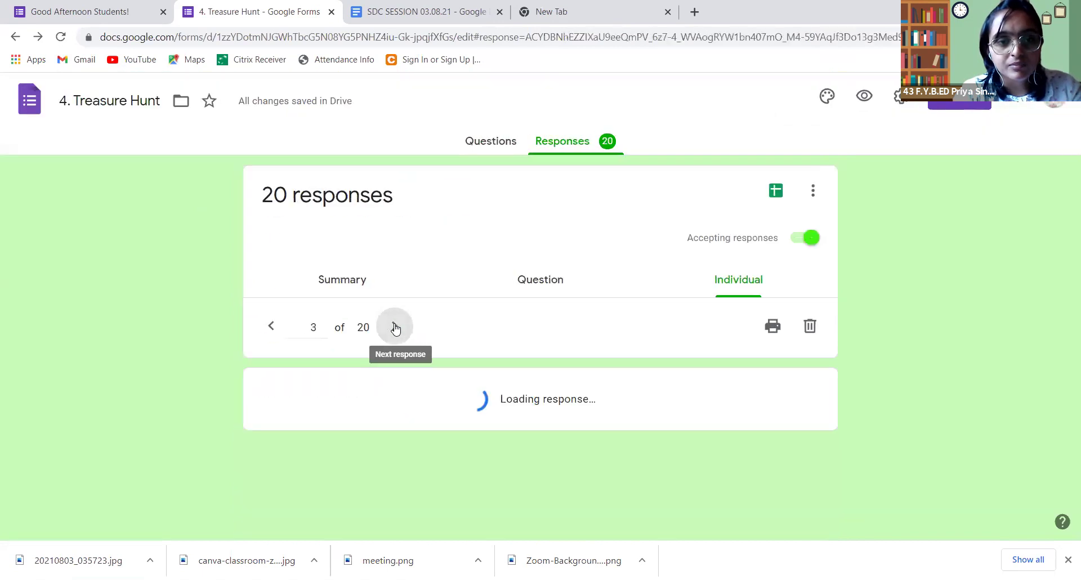
{"action": "left_click", "coordinate": [394, 327]}
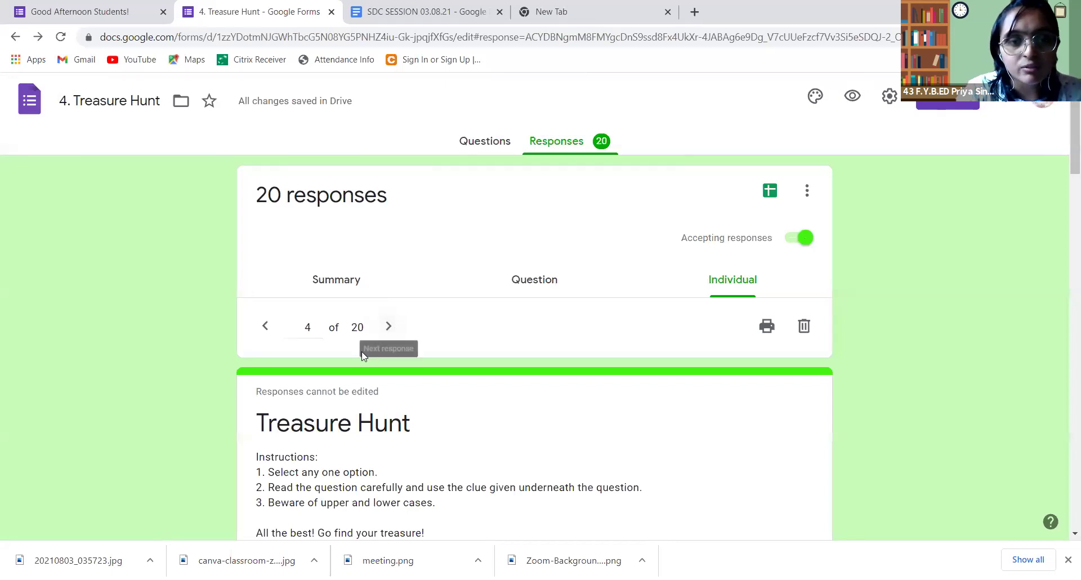
{"action": "left_click", "coordinate": [529, 288]}
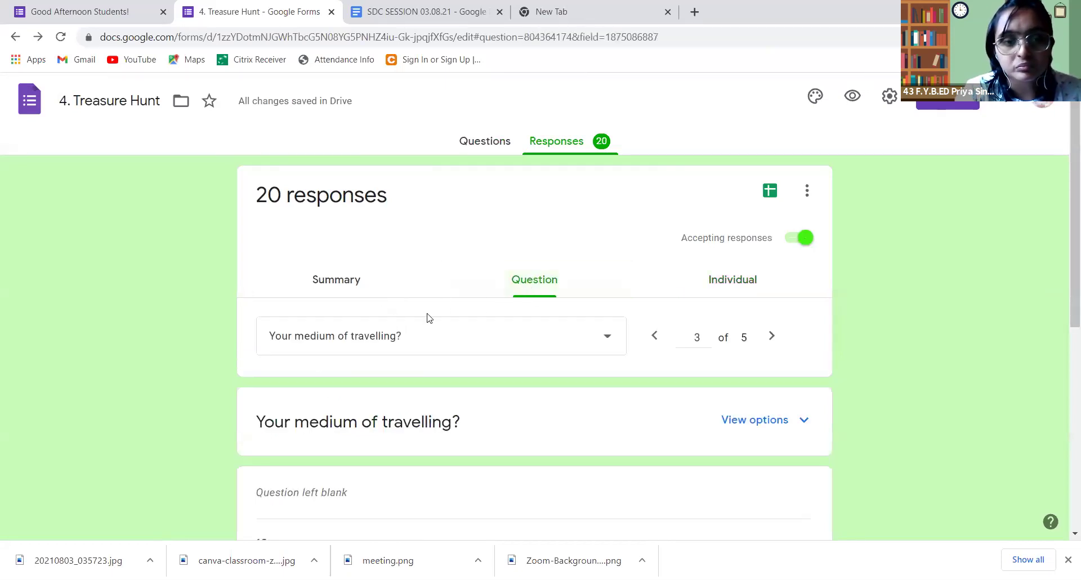
{"action": "left_click", "coordinate": [732, 286]}
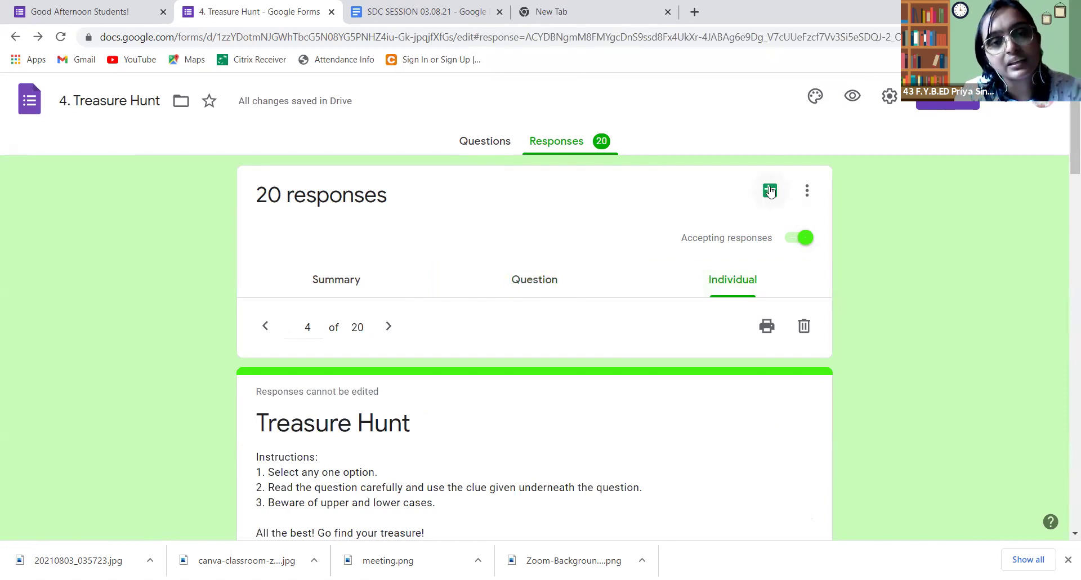
Step: Create a new spreadsheet named "4. Treasure Hunt (Responses)" as the form's response destination
{"action": "left_click", "coordinate": [770, 191]}
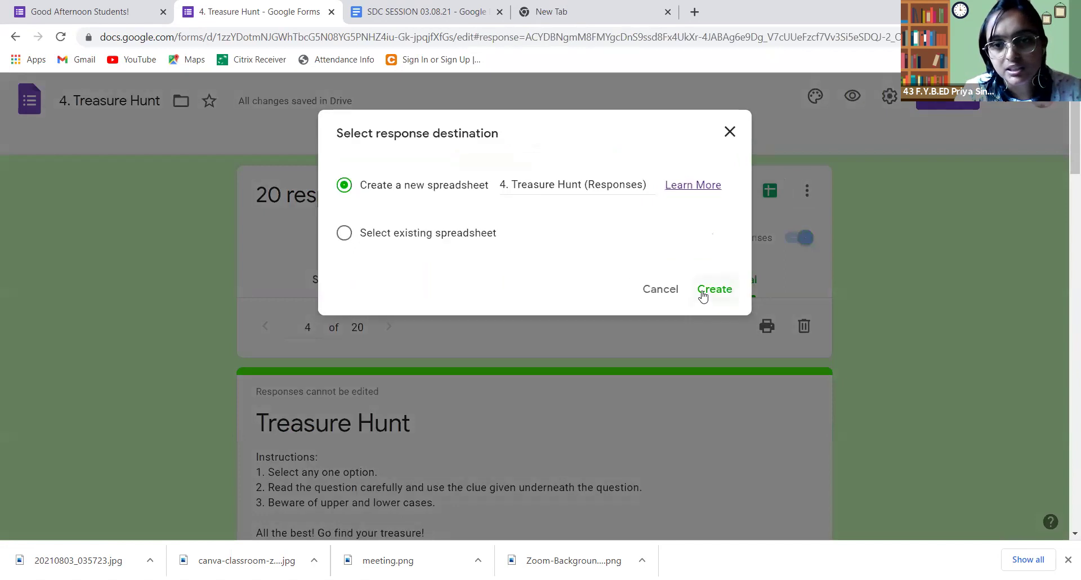
{"action": "left_click", "coordinate": [703, 290]}
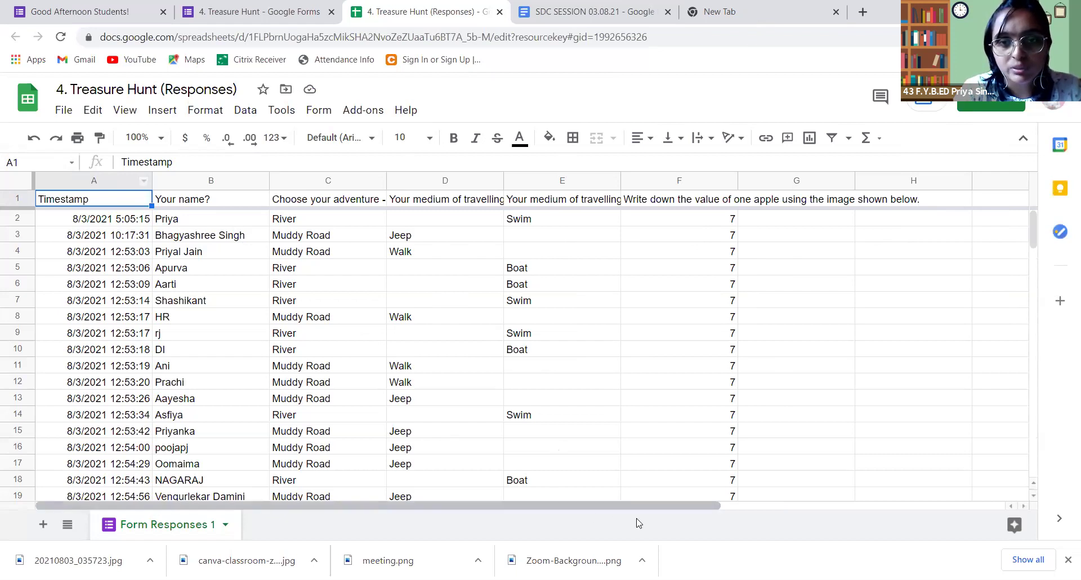
Step: Look across the response spreadsheet's answer columns and switch to the Treasure Hunt flowchart in the SDC SESSION 03.08.21 document
{"action": "scroll", "coordinate": [630, 275], "scroll_direction": "right", "scroll_amount": 1}
{"action": "scroll", "coordinate": [559, 204], "scroll_direction": "right", "scroll_amount": 4}
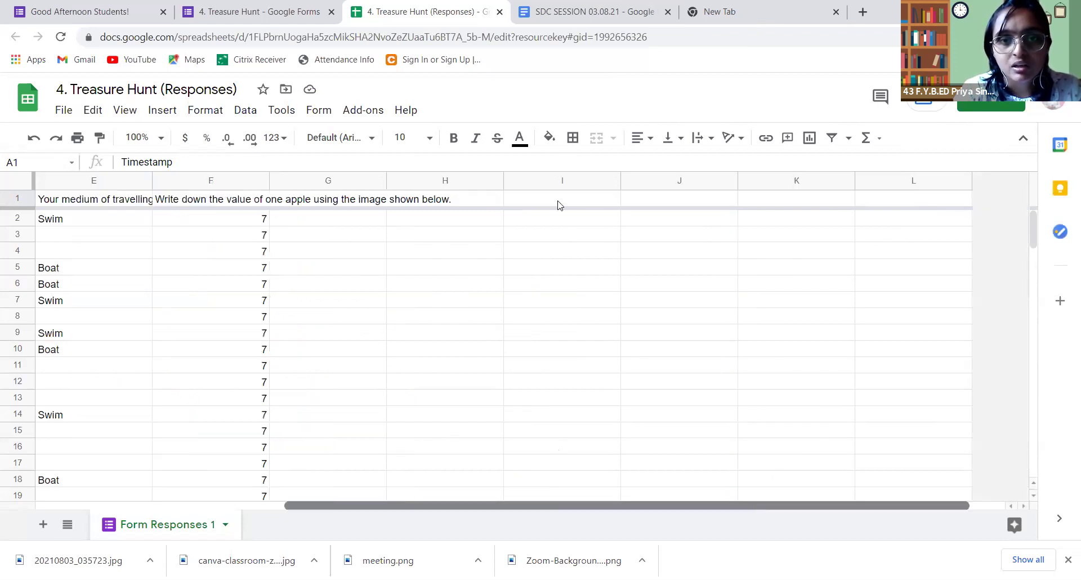
{"action": "left_click", "coordinate": [559, 204]}
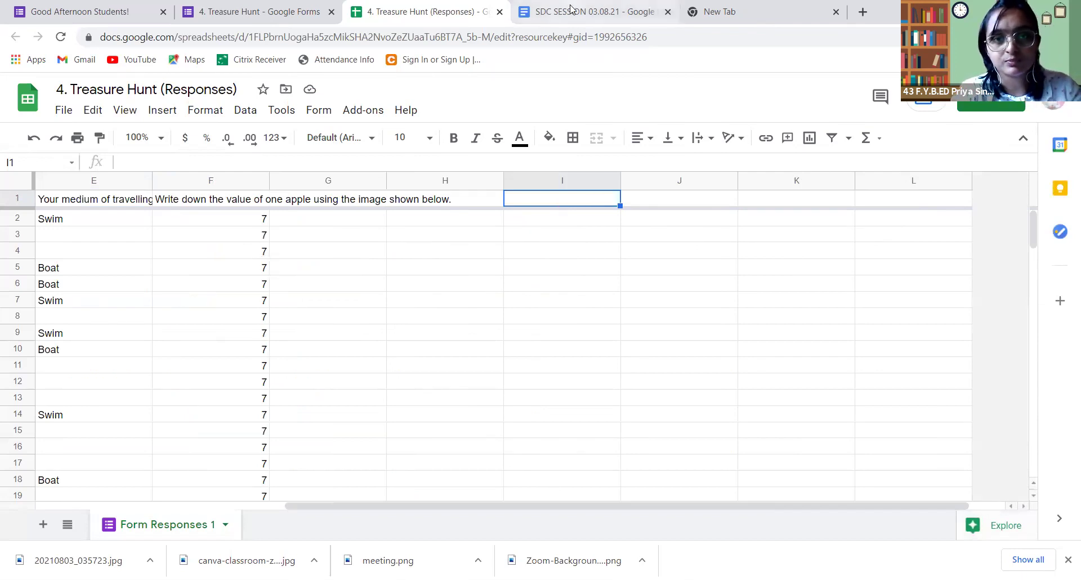
{"action": "left_click", "coordinate": [660, 5]}
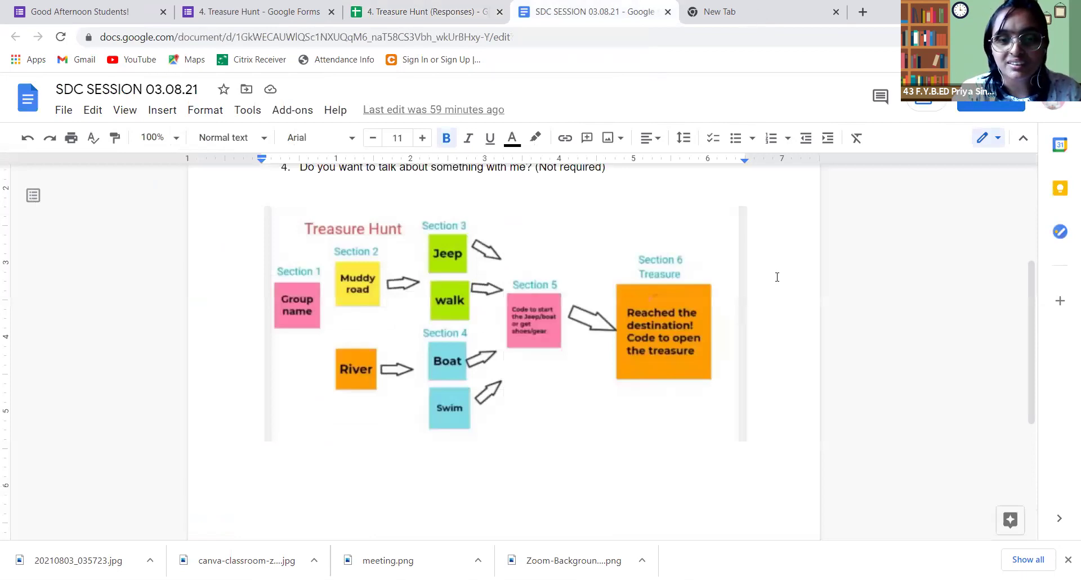